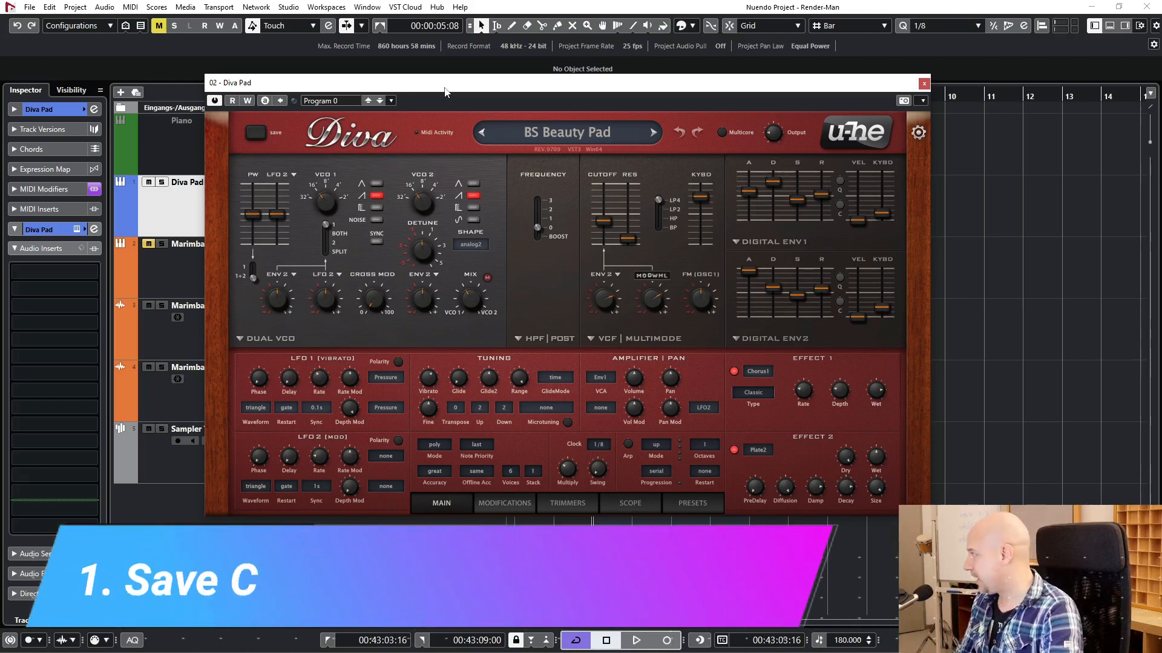
Step: Show the Audio Performance meter clear of the Diva window and play the project to check the pad's CPU load
{"action": "left_click_drag", "start_coordinate": [445, 92], "coordinate": [354, 69]}
{"action": "key", "text": "F12"}
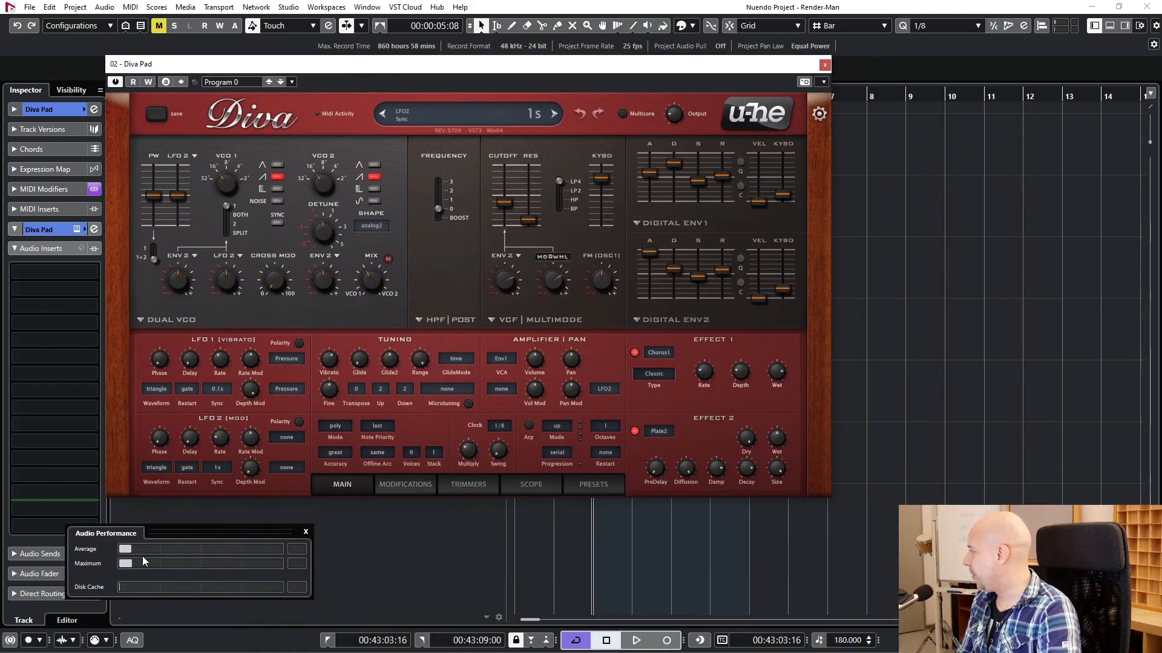
{"action": "left_click_drag", "start_coordinate": [426, 68], "coordinate": [387, 70]}
{"action": "key", "text": "space"}
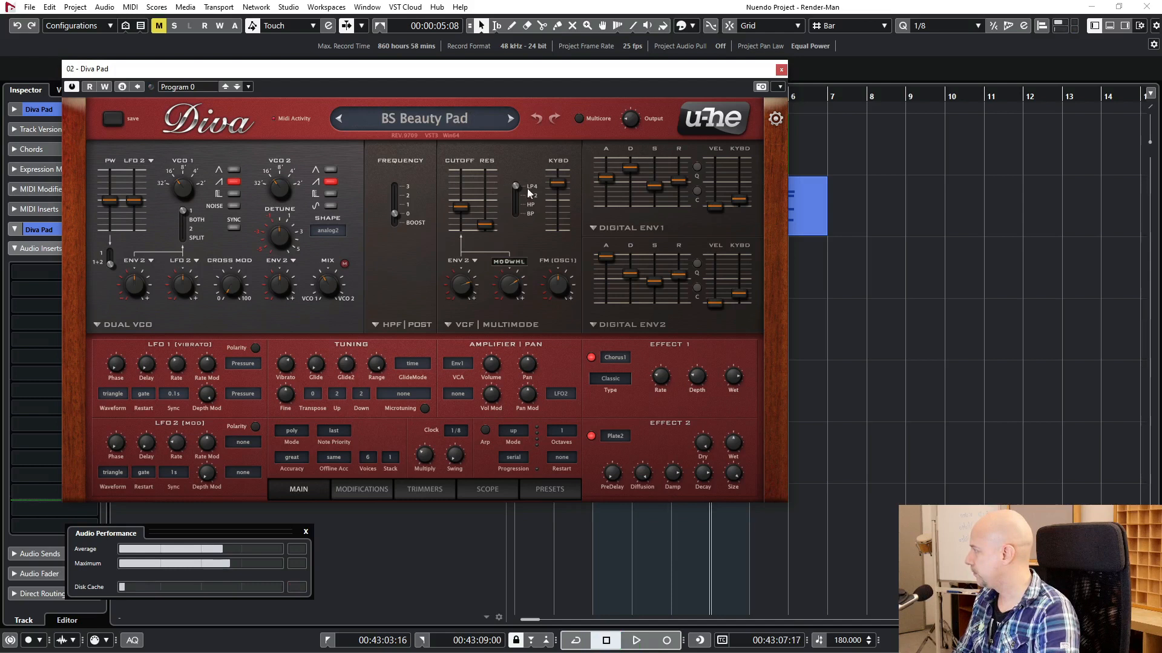
{"action": "left_click_drag", "start_coordinate": [633, 75], "coordinate": [602, 51]}
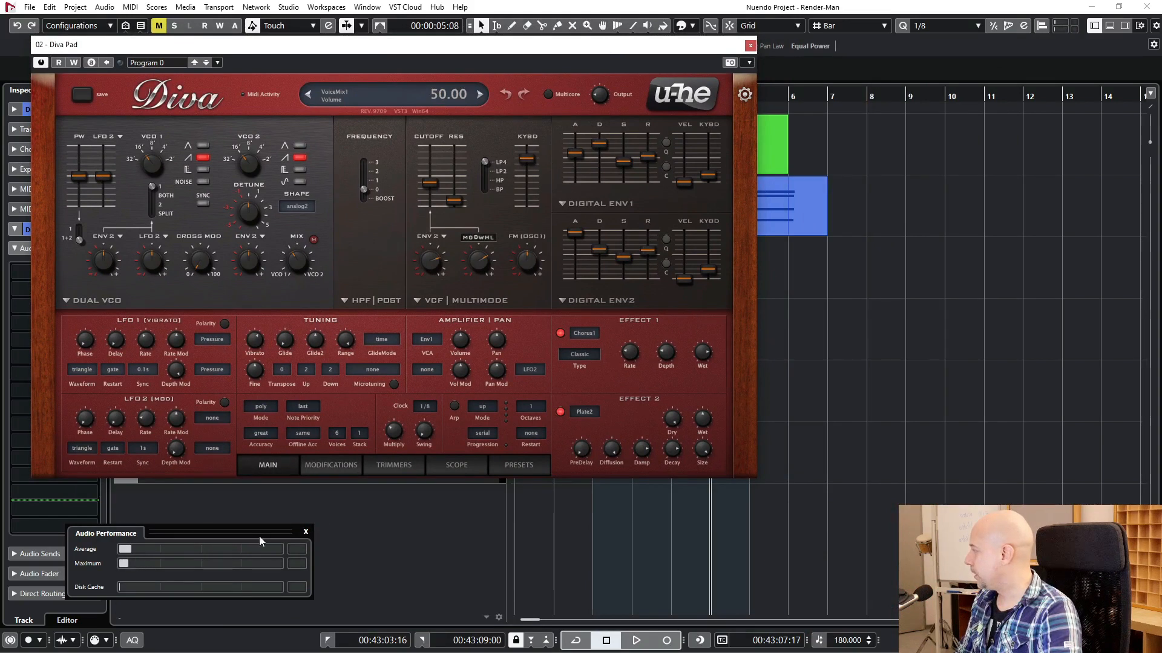
Step: Render the Diva Pad MIDI part in place as one dry event with the custom name Pad
{"action": "left_click_drag", "start_coordinate": [513, 48], "coordinate": [565, 315]}
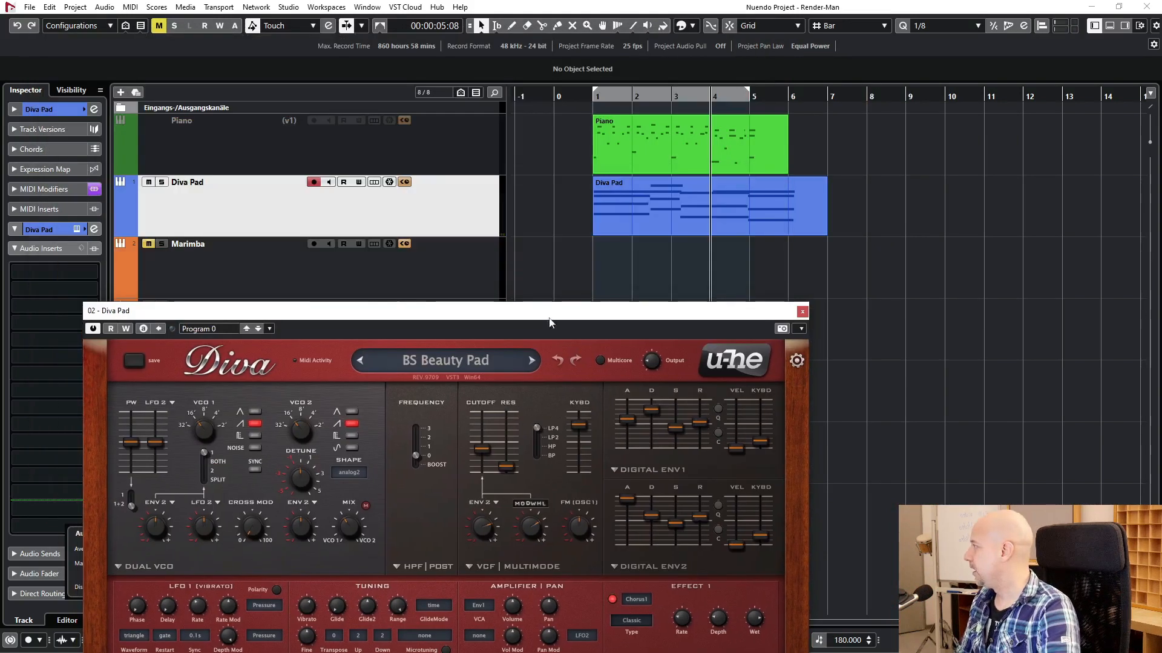
{"action": "left_click", "coordinate": [695, 209]}
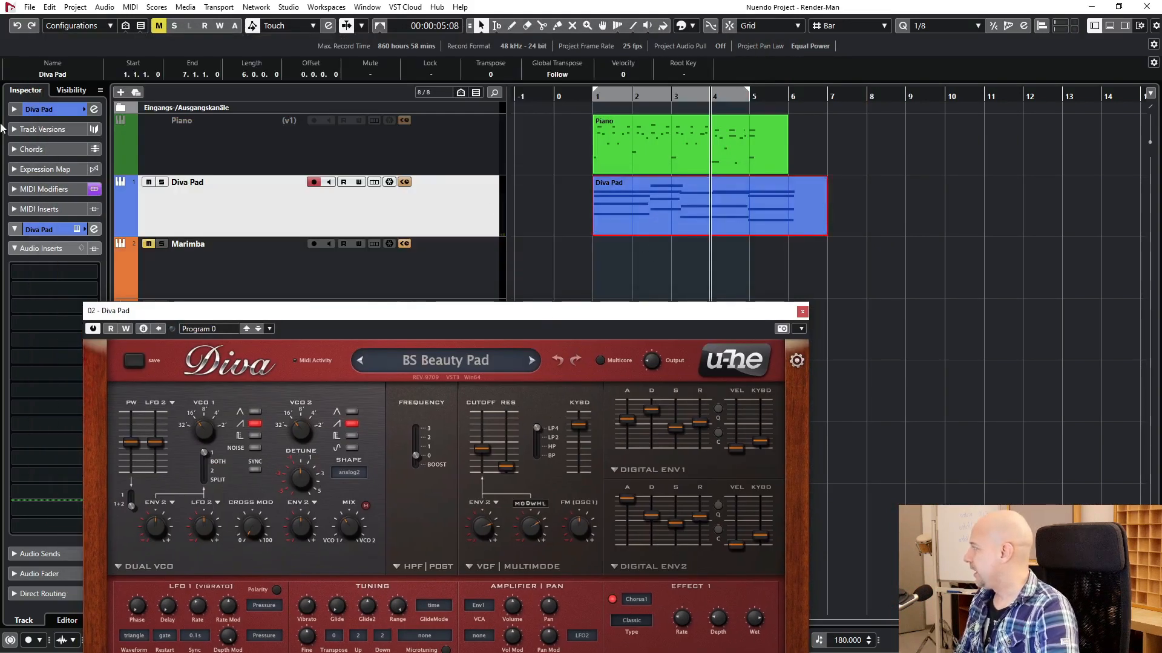
{"action": "left_click", "coordinate": [71, 7]}
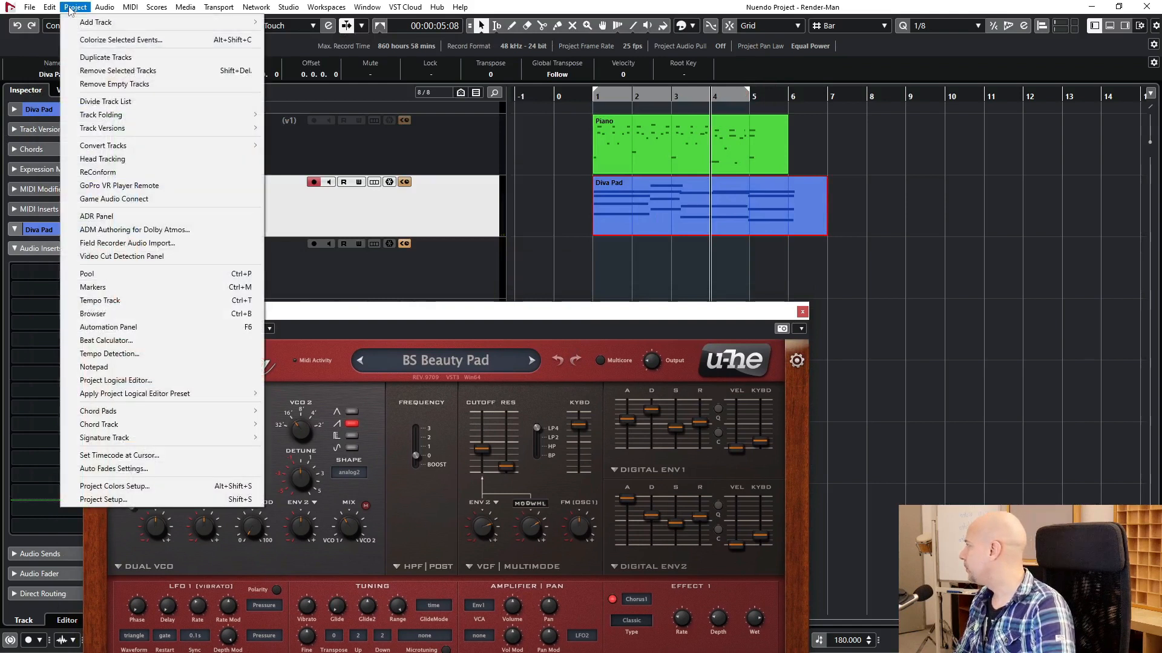
{"action": "mouse_move", "coordinate": [50, 7]}
{"action": "mouse_move", "coordinate": [100, 134]}
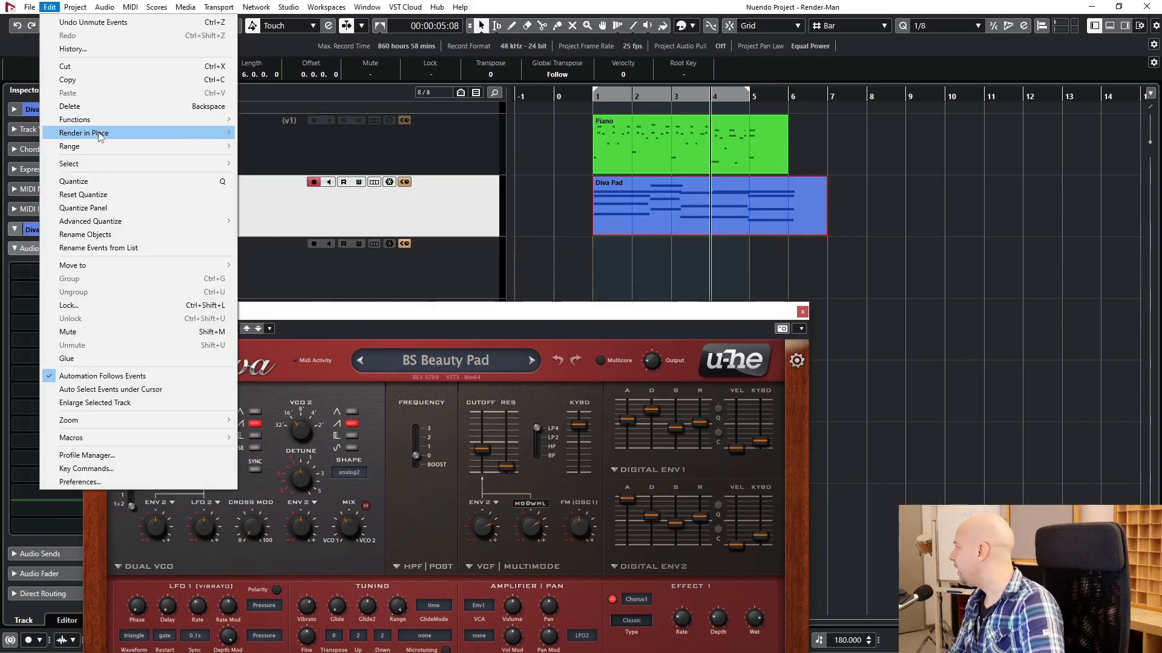
{"action": "left_click", "coordinate": [284, 146]}
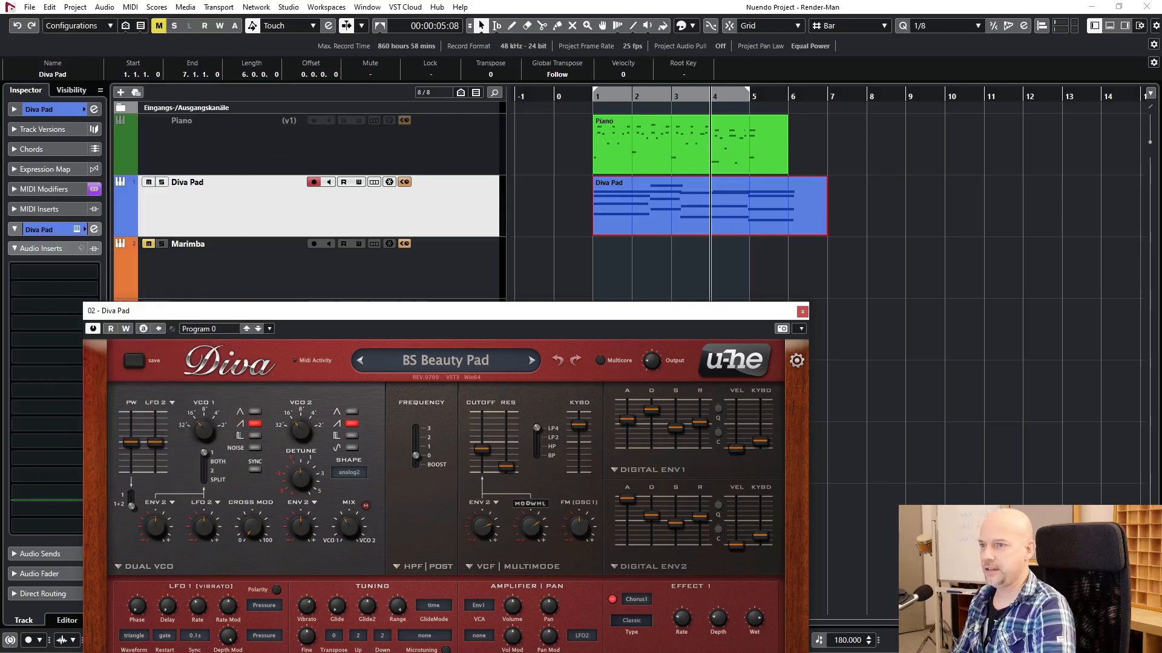
{"action": "left_click_drag", "start_coordinate": [388, 52], "coordinate": [292, 44]}
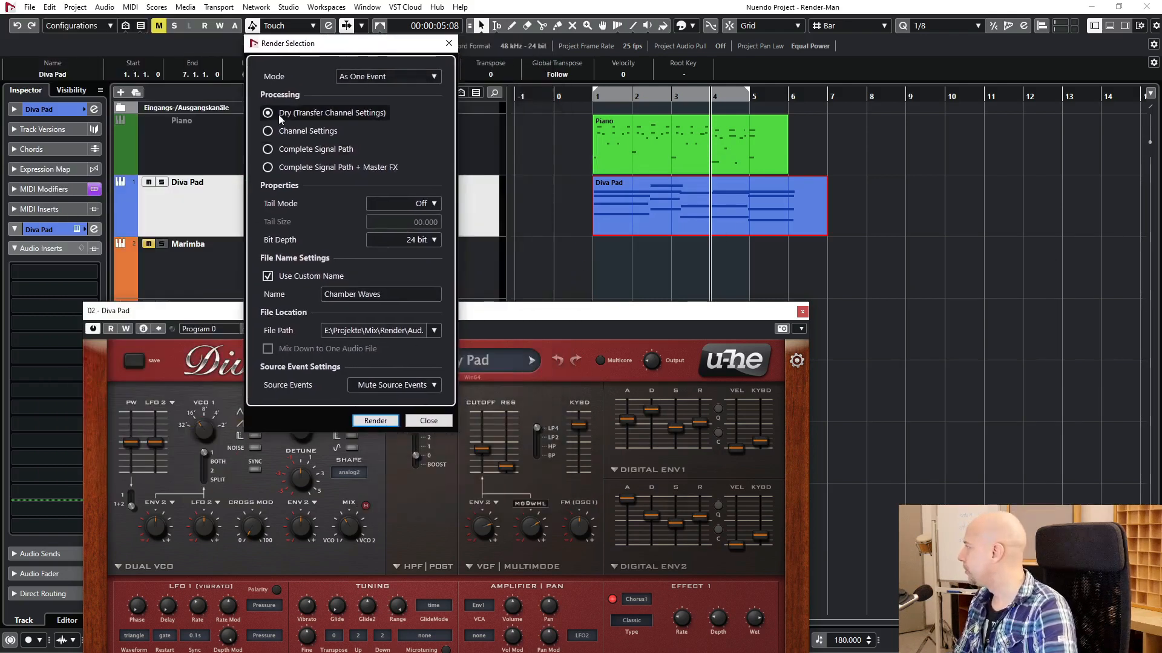
{"action": "left_click", "coordinate": [414, 292]}
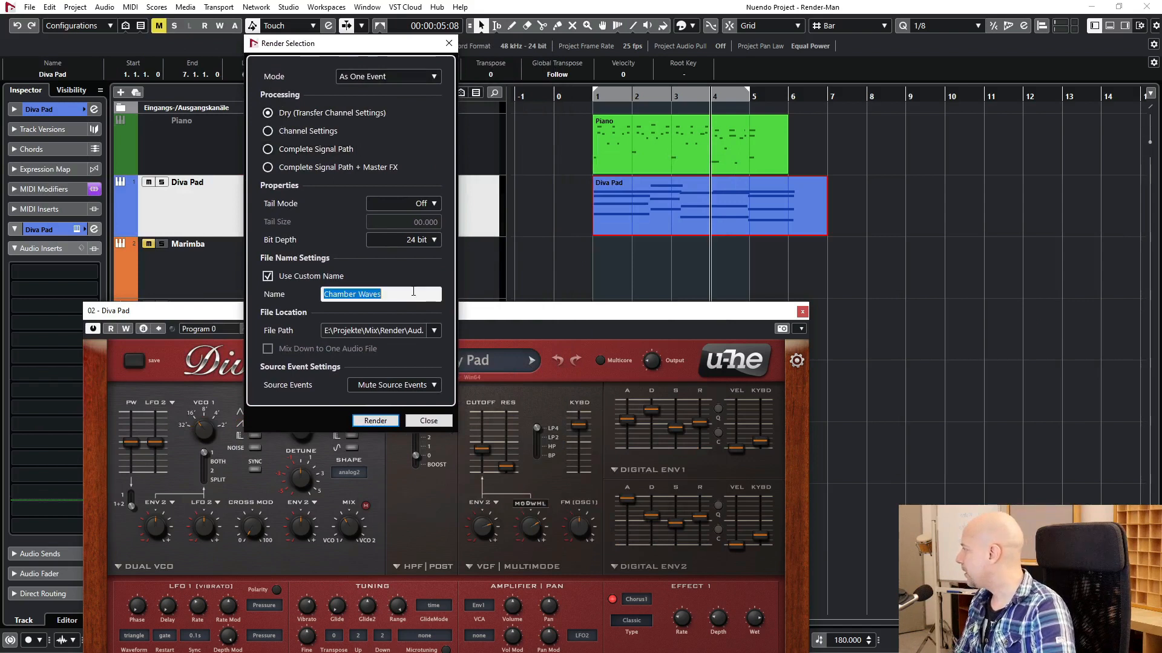
{"action": "type", "text": "Pad"}
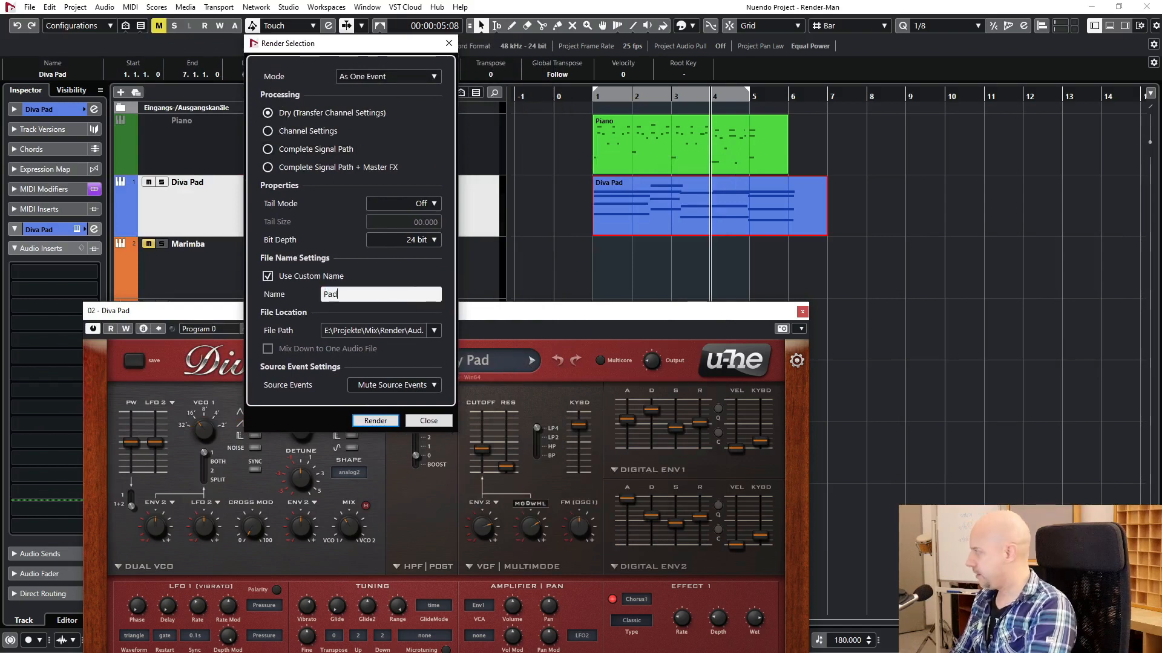
{"action": "key", "text": "Return"}
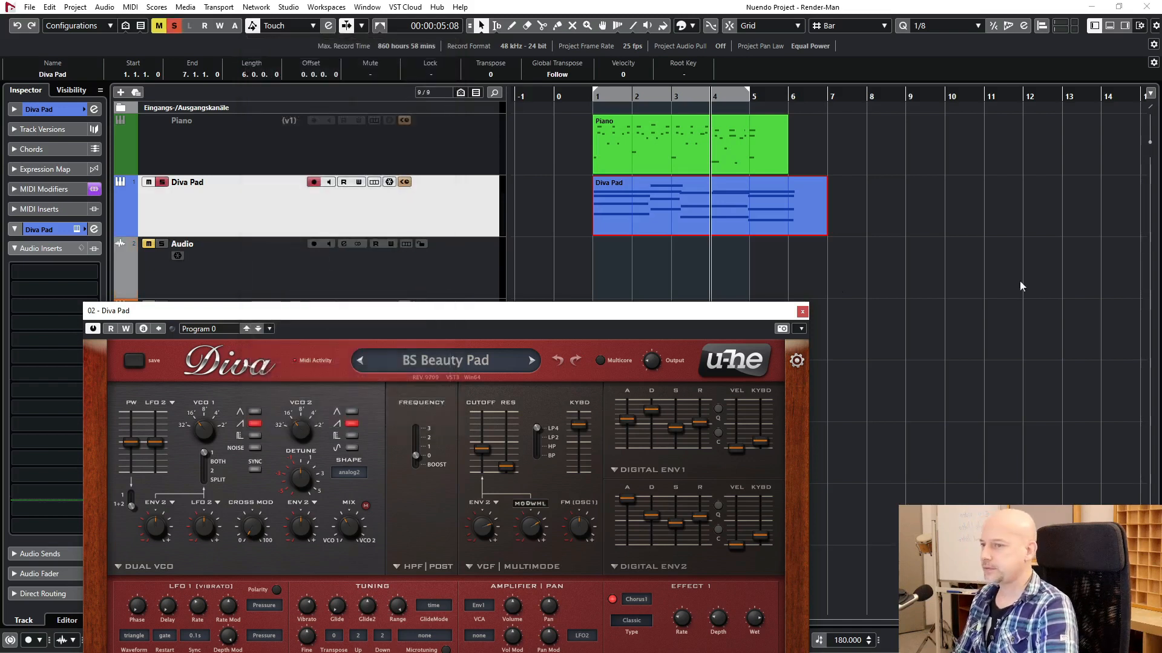
{"action": "left_click_drag", "start_coordinate": [423, 202], "coordinate": [265, 202]}
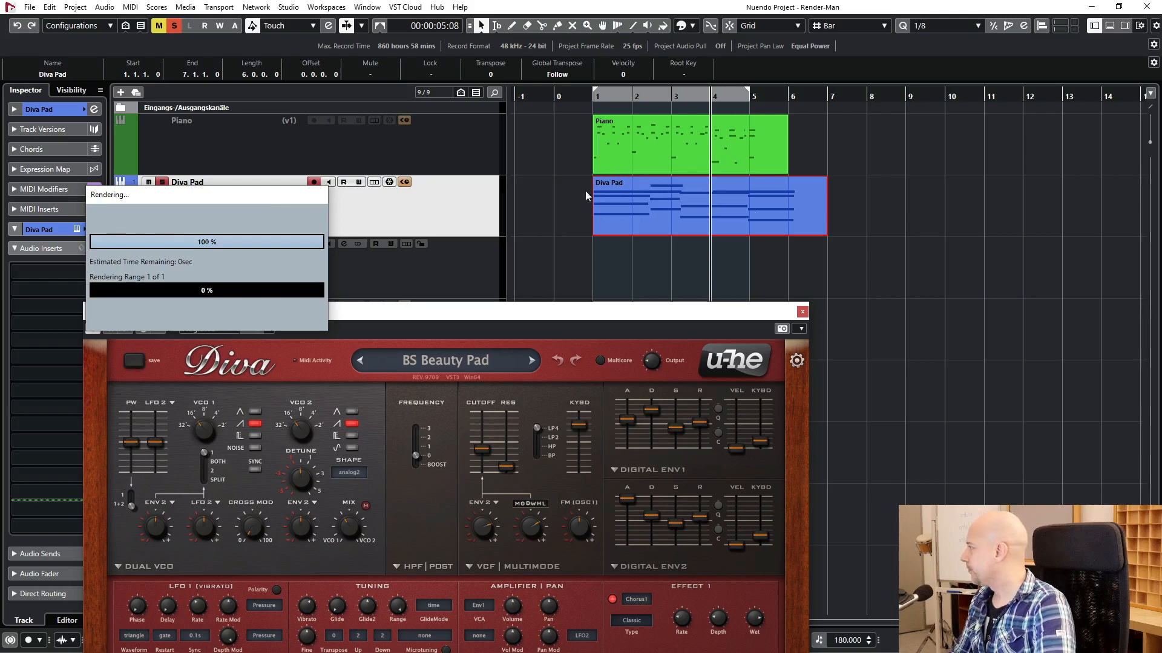
Step: Play the ending of the soloed Diva Pad render from about bar 6, and clear the solo
{"action": "key", "text": "s"}
{"action": "left_click", "coordinate": [794, 96]}
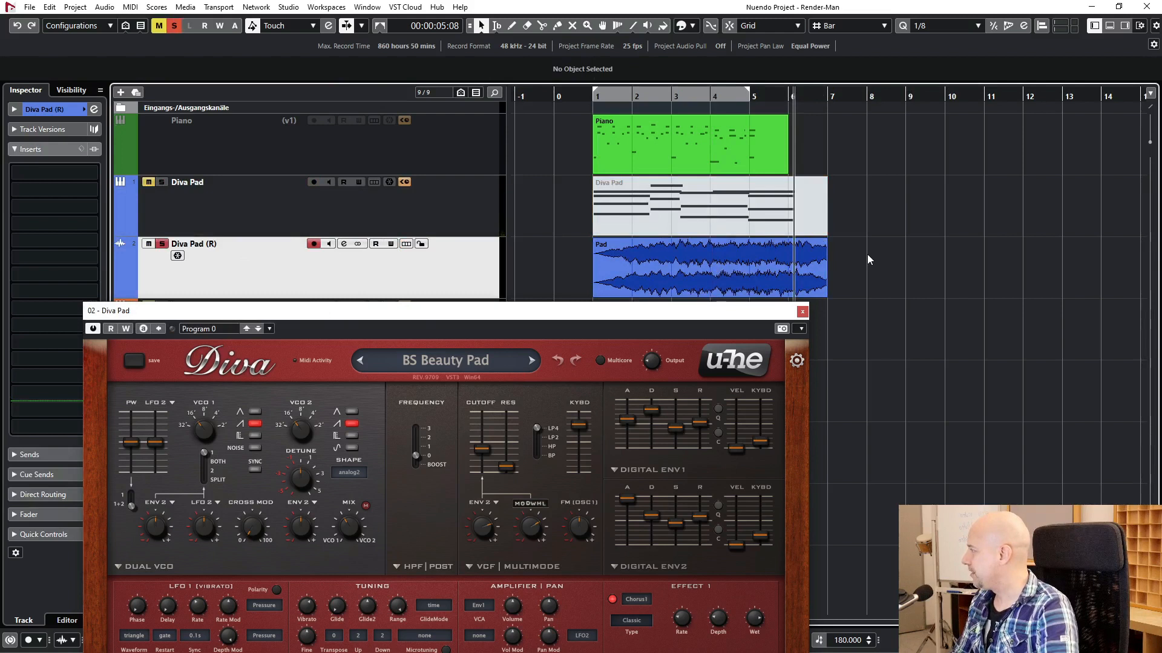
{"action": "key", "text": "space"}
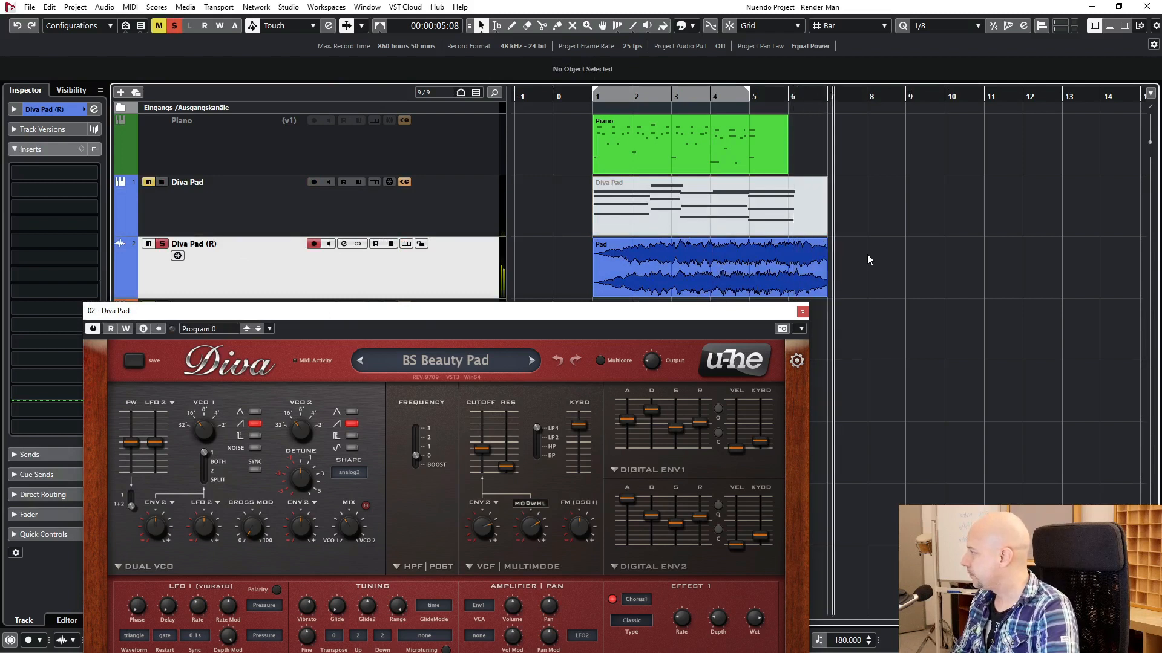
{"action": "key", "text": "s"}
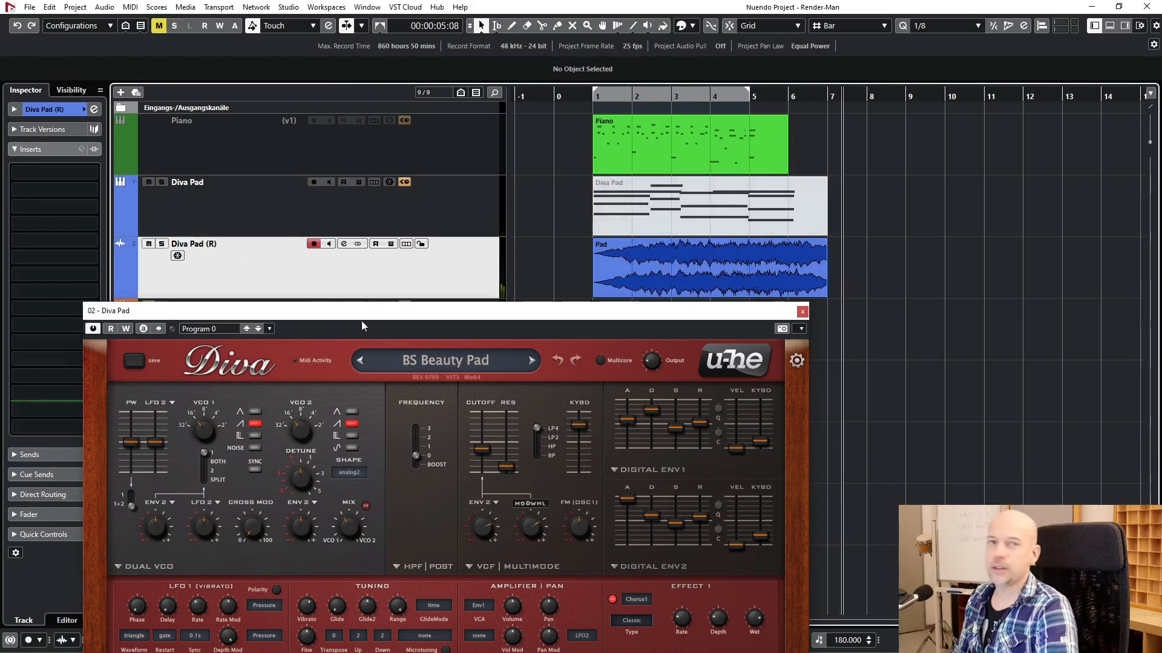
Step: Undo the Diva Pad render
{"action": "key", "text": "Up"}
{"action": "left_click", "coordinate": [475, 259]}
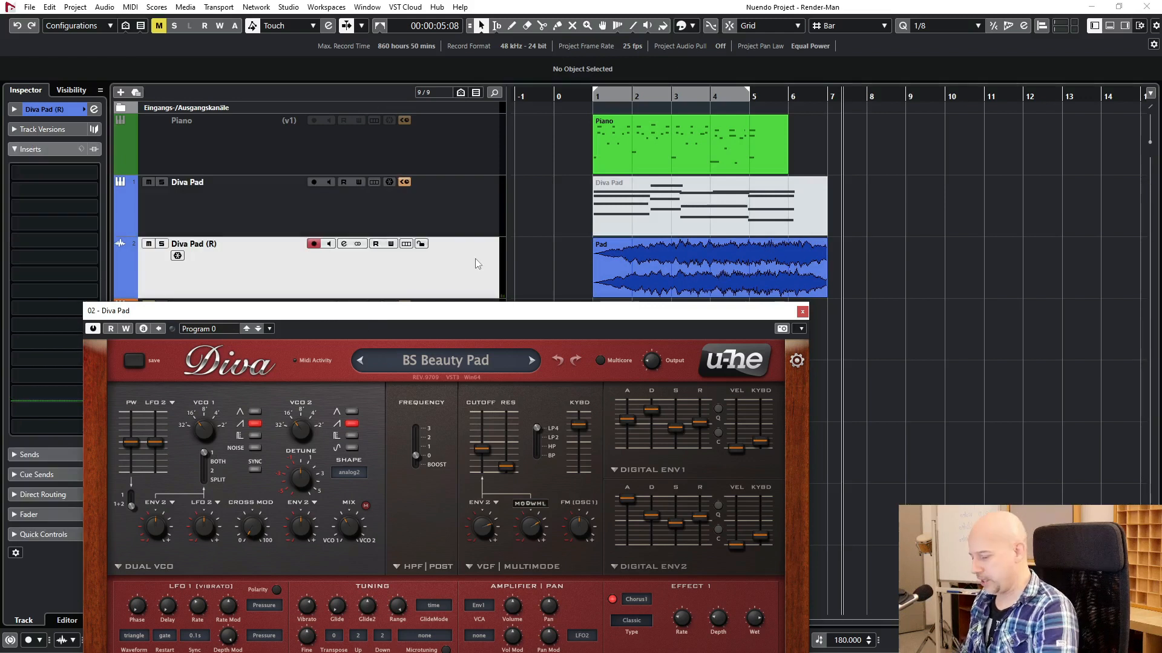
{"action": "left_click", "coordinate": [474, 259]}
{"action": "key", "text": "ctrl+z"}
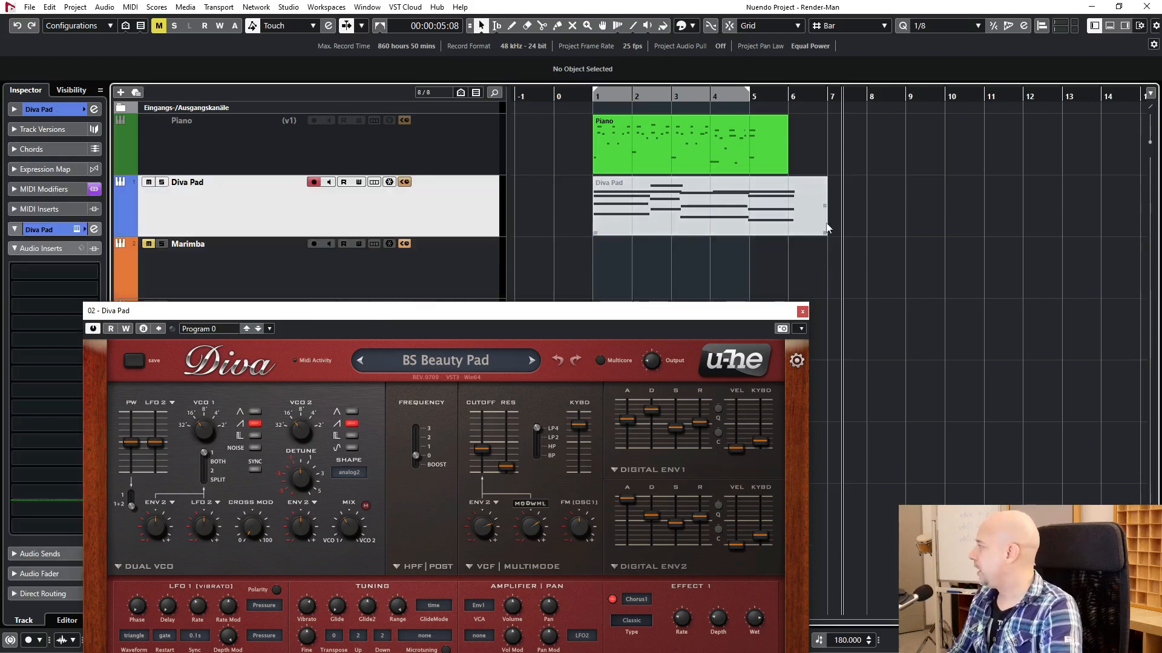
Step: Lengthen the muted Diva Pad MIDI part to end at about bar 12 and unmute it
{"action": "left_click_drag", "start_coordinate": [827, 236], "coordinate": [1020, 229]}
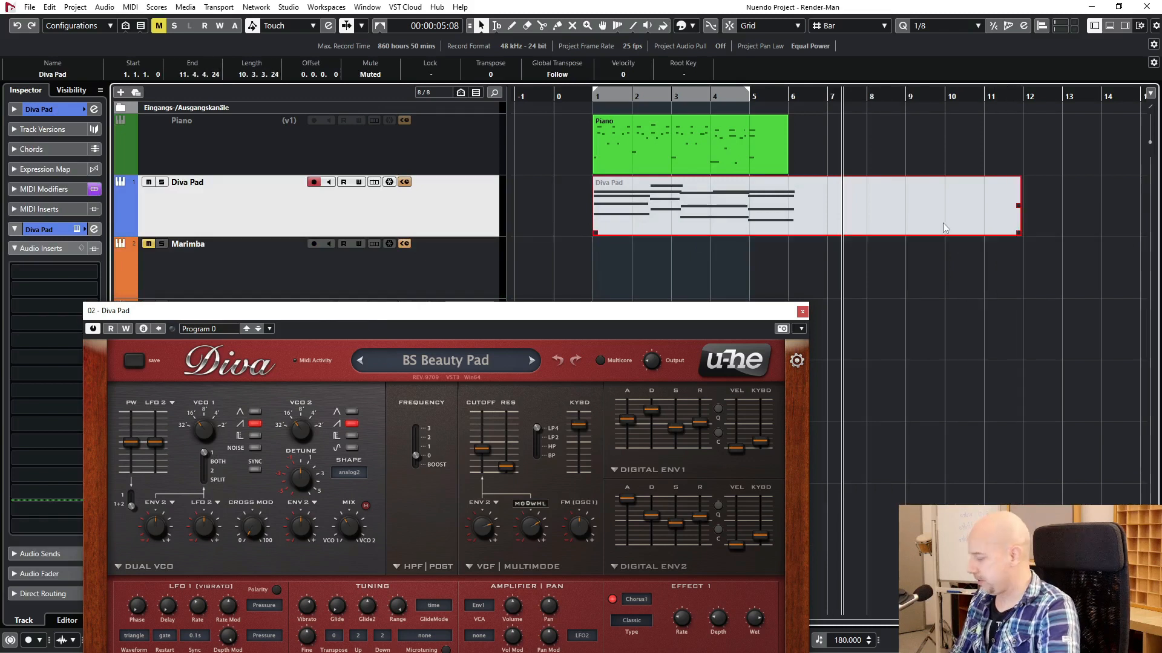
{"action": "key", "text": "7"}
{"action": "left_click", "coordinate": [921, 226]}
{"action": "key", "text": "1"}
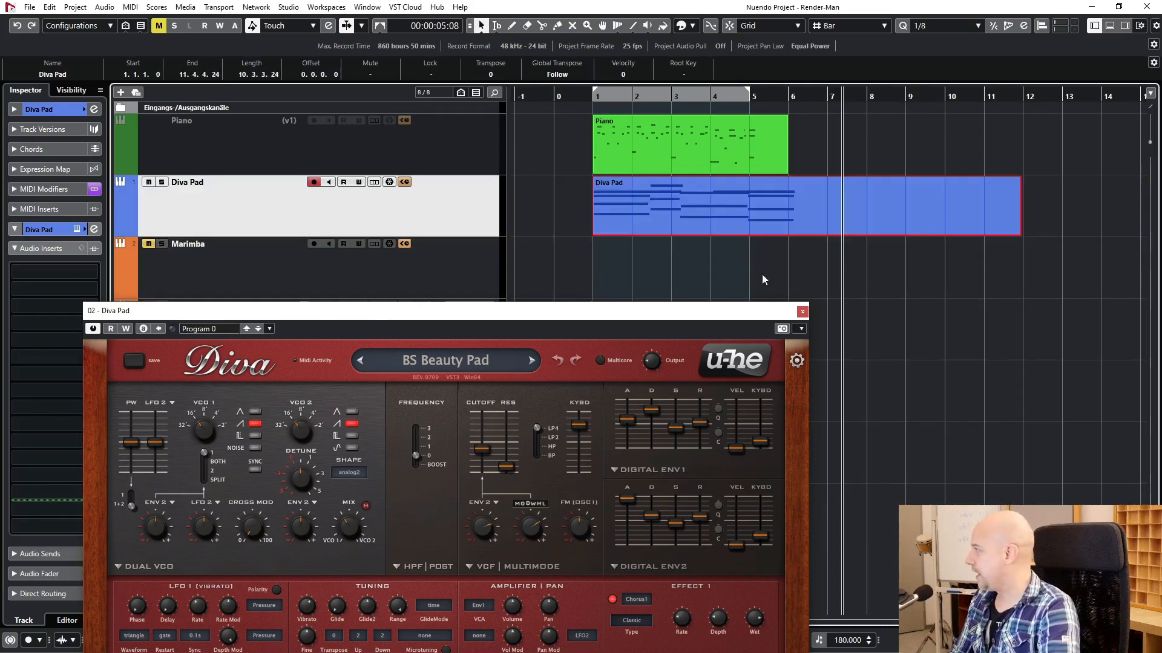
Step: Render the lengthened Diva Pad part in place with the current settings and play back its tail
{"action": "left_click", "coordinate": [50, 7]}
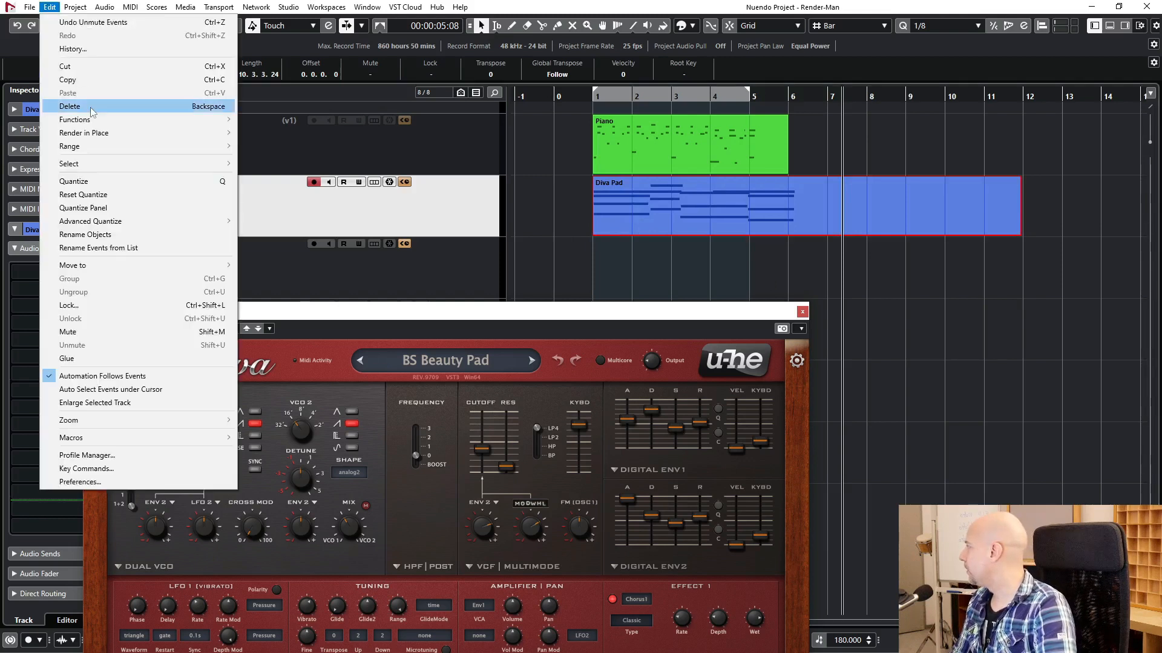
{"action": "mouse_move", "coordinate": [156, 133]}
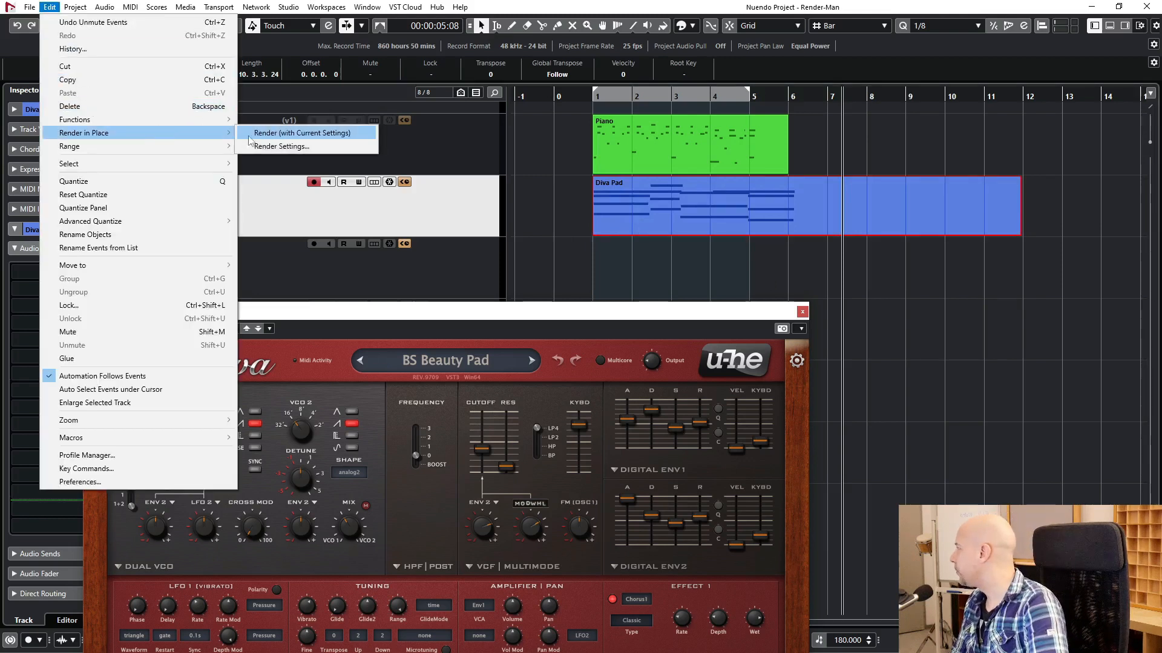
{"action": "left_click", "coordinate": [317, 134]}
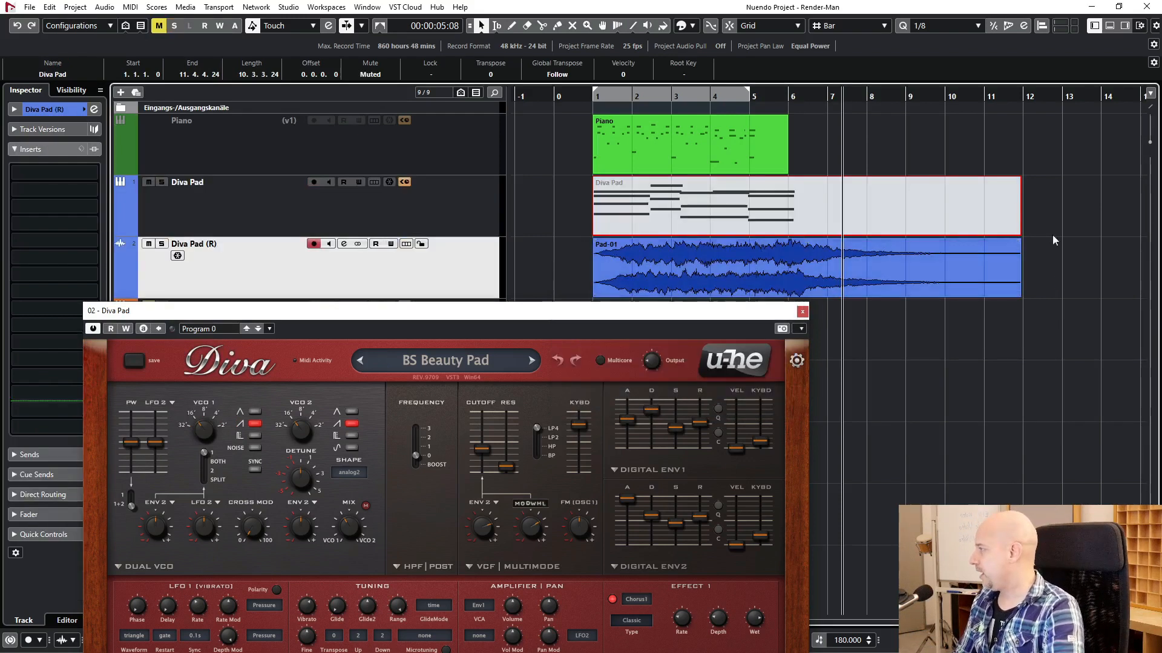
{"action": "key", "text": "space"}
{"action": "key", "text": "space"}
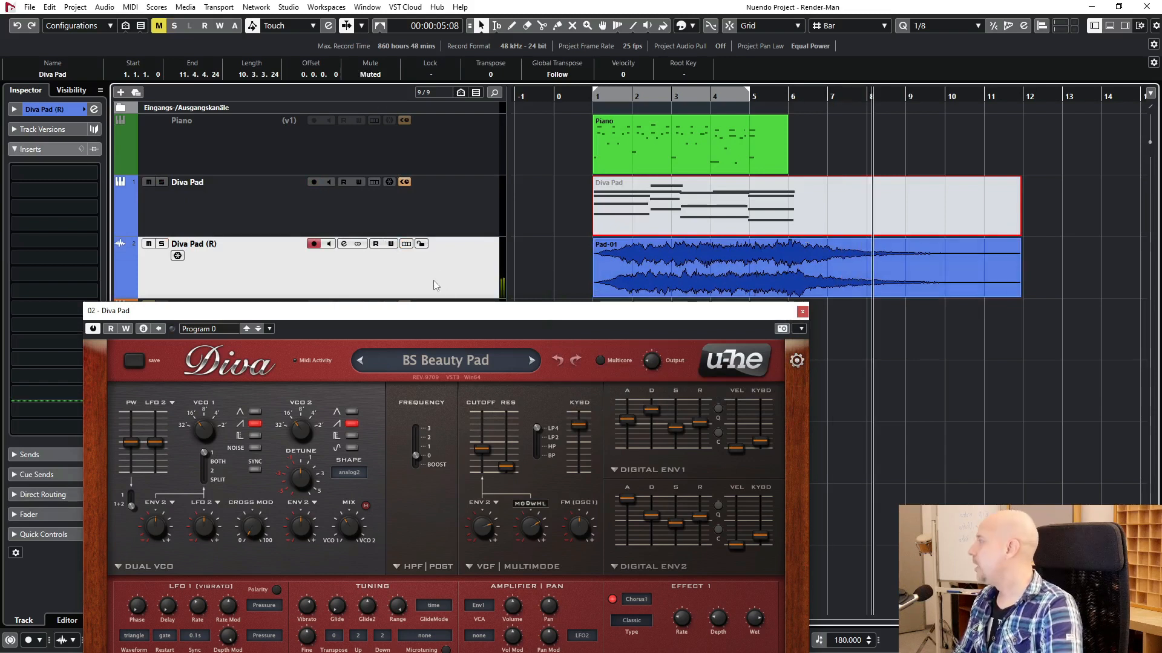
Step: Undo the latest render and the lengthening of the Diva Pad MIDI part
{"action": "key", "text": "ctrl+z"}
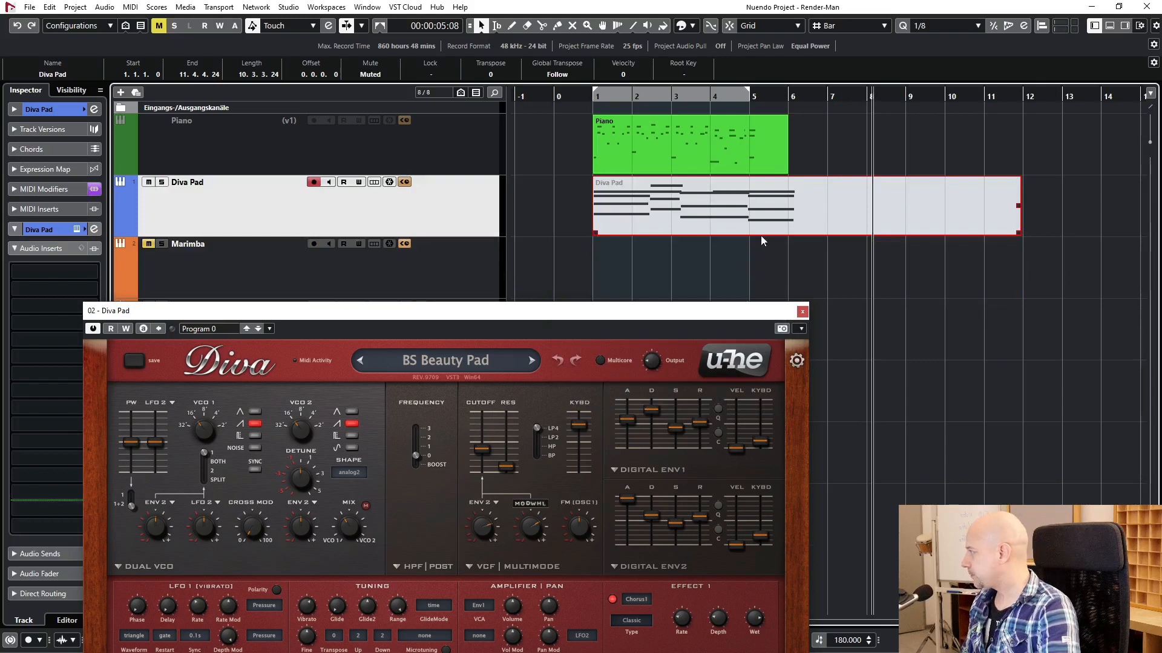
{"action": "left_click", "coordinate": [884, 267]}
{"action": "key", "text": "ctrl+shift+z"}
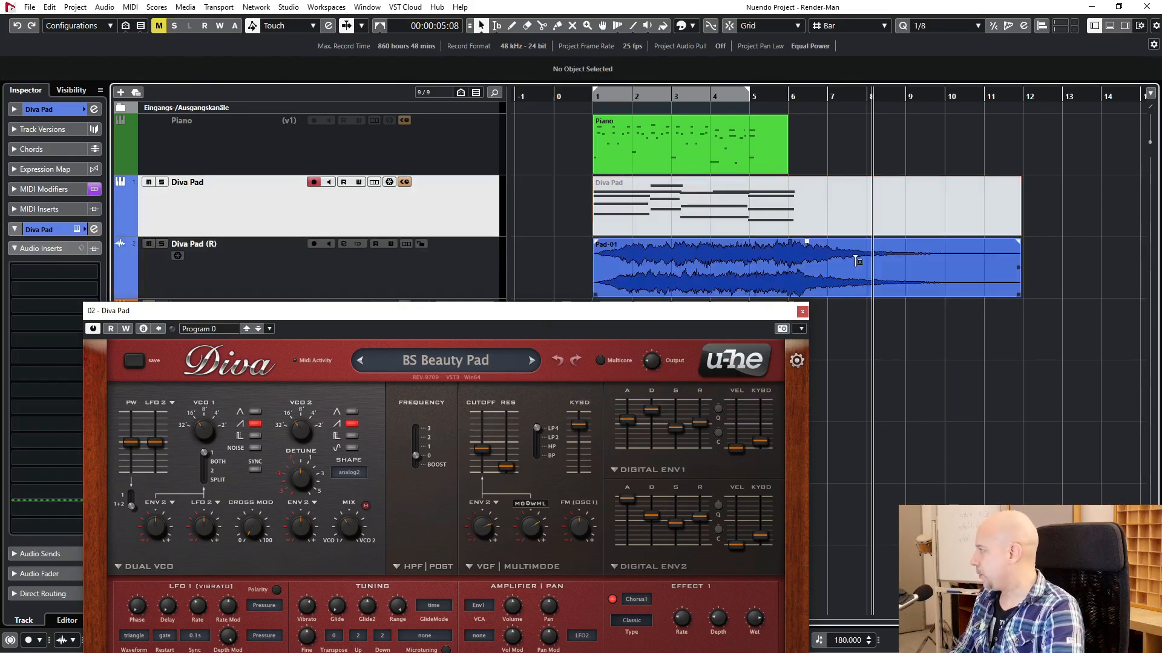
{"action": "key", "text": "ctrl+z"}
{"action": "left_click", "coordinate": [853, 256]}
{"action": "key", "text": "ctrl+z"}
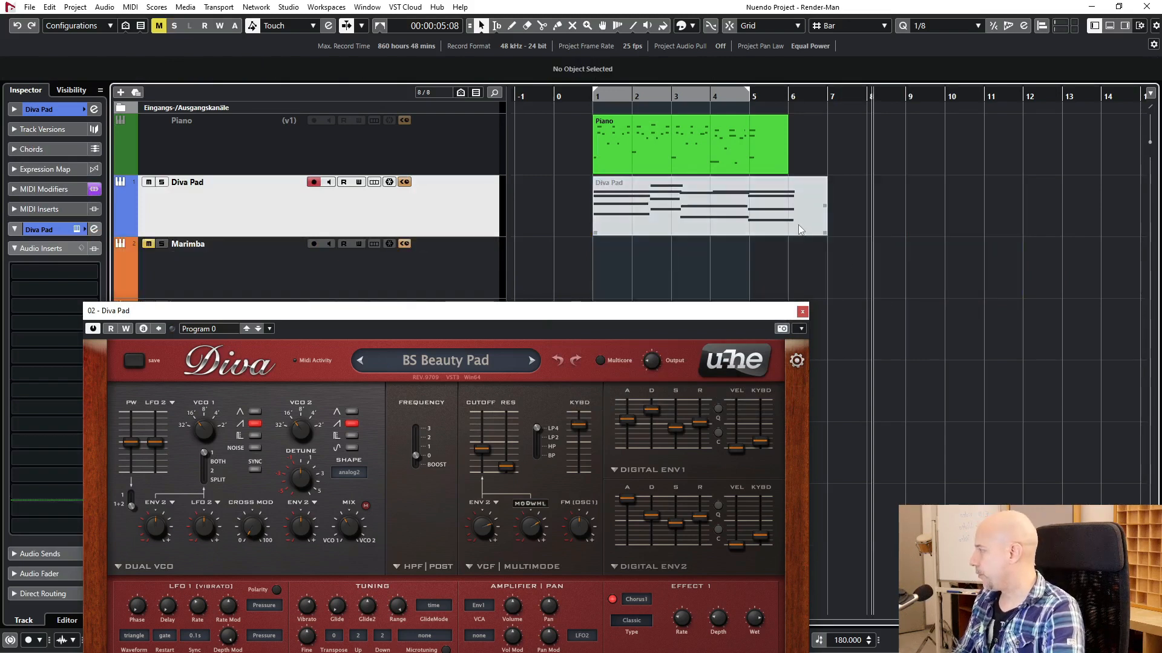
Step: Unmute the Diva Pad part and render it in place with Tail Mode set to Seconds and a Tail Size of 10
{"action": "left_click", "coordinate": [798, 225]}
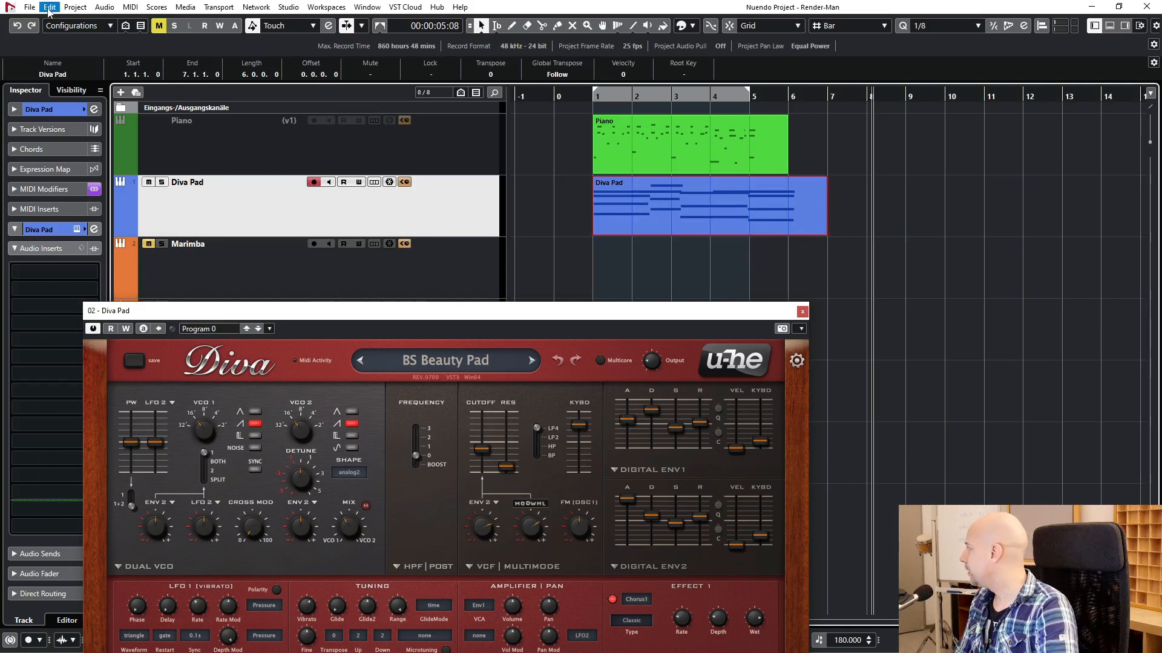
{"action": "left_click", "coordinate": [49, 8]}
{"action": "mouse_move", "coordinate": [104, 133]}
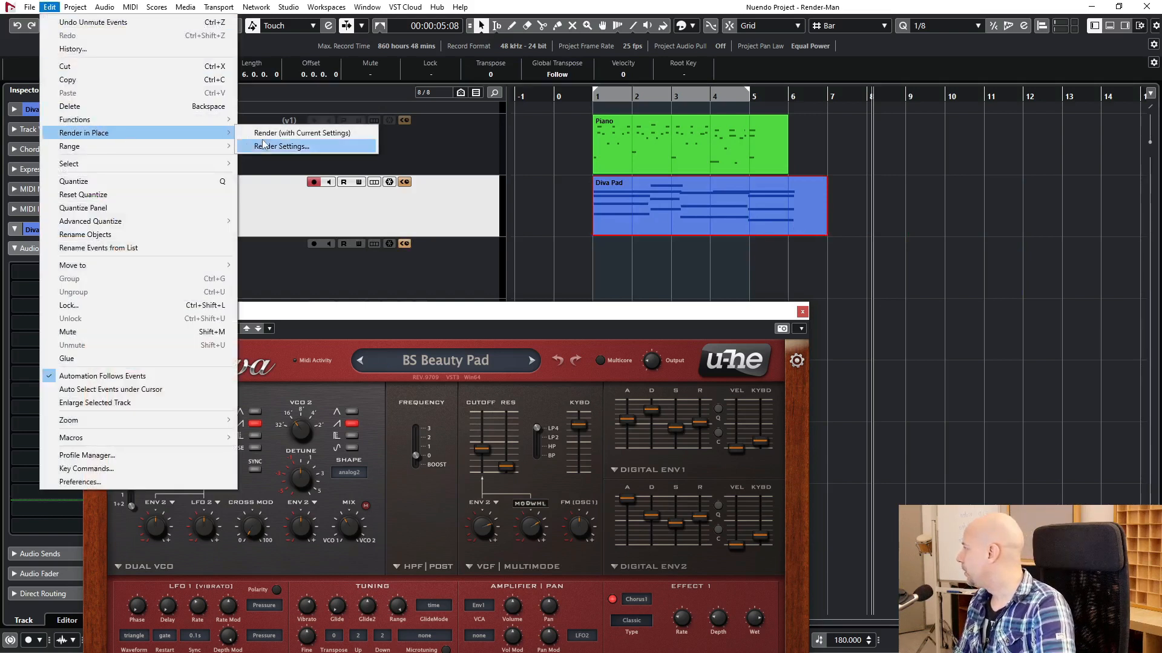
{"action": "left_click", "coordinate": [327, 147]}
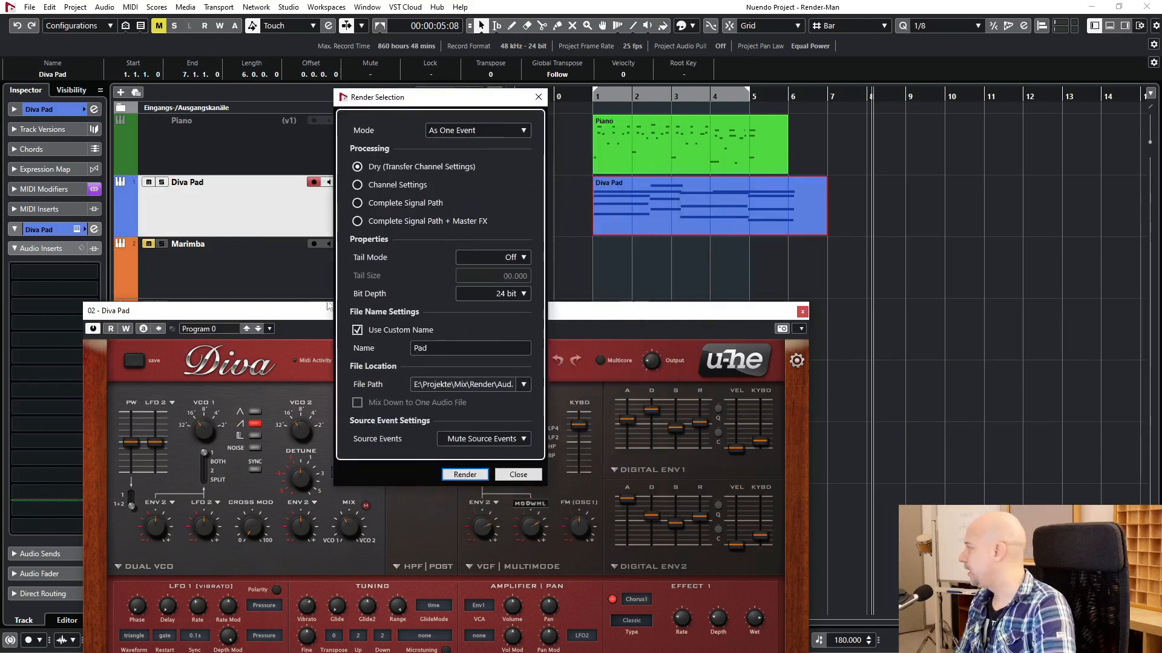
{"action": "left_click", "coordinate": [497, 261]}
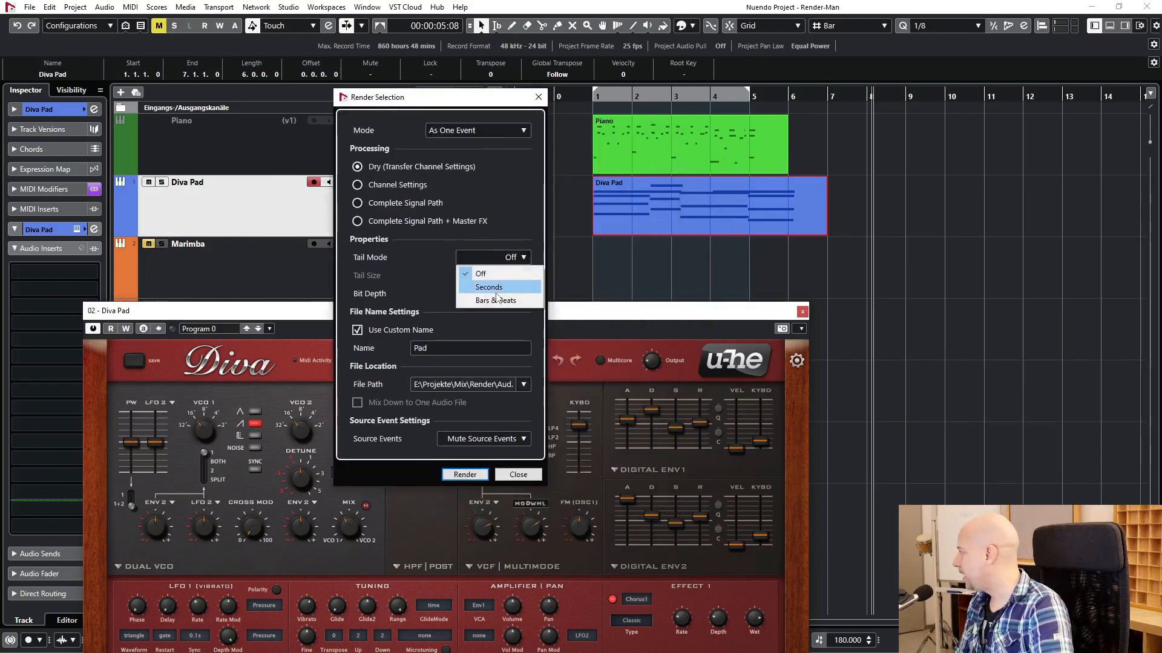
{"action": "left_click", "coordinate": [489, 277]}
{"action": "left_click", "coordinate": [508, 276]}
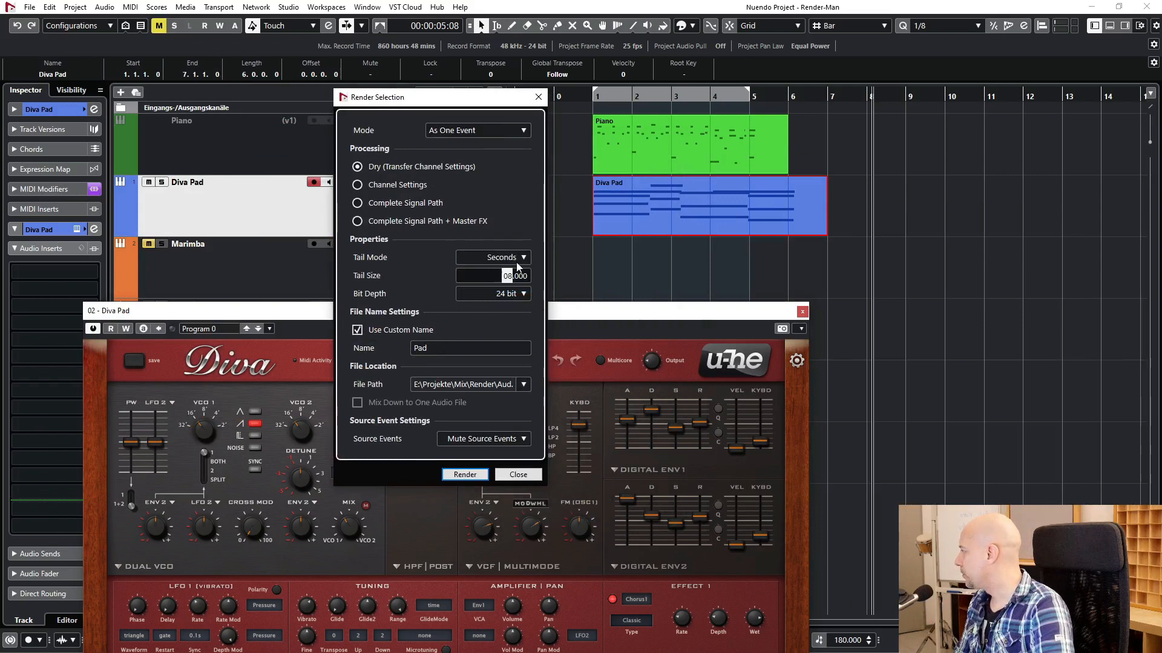
{"action": "type", "text": "10"}
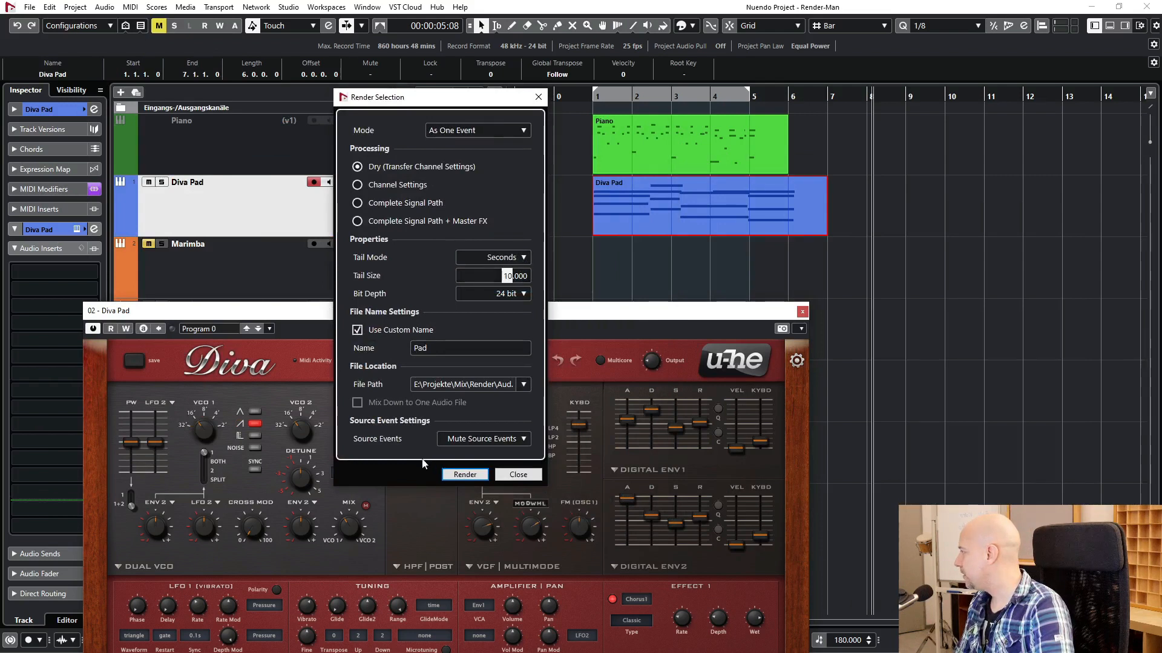
{"action": "left_click", "coordinate": [458, 475]}
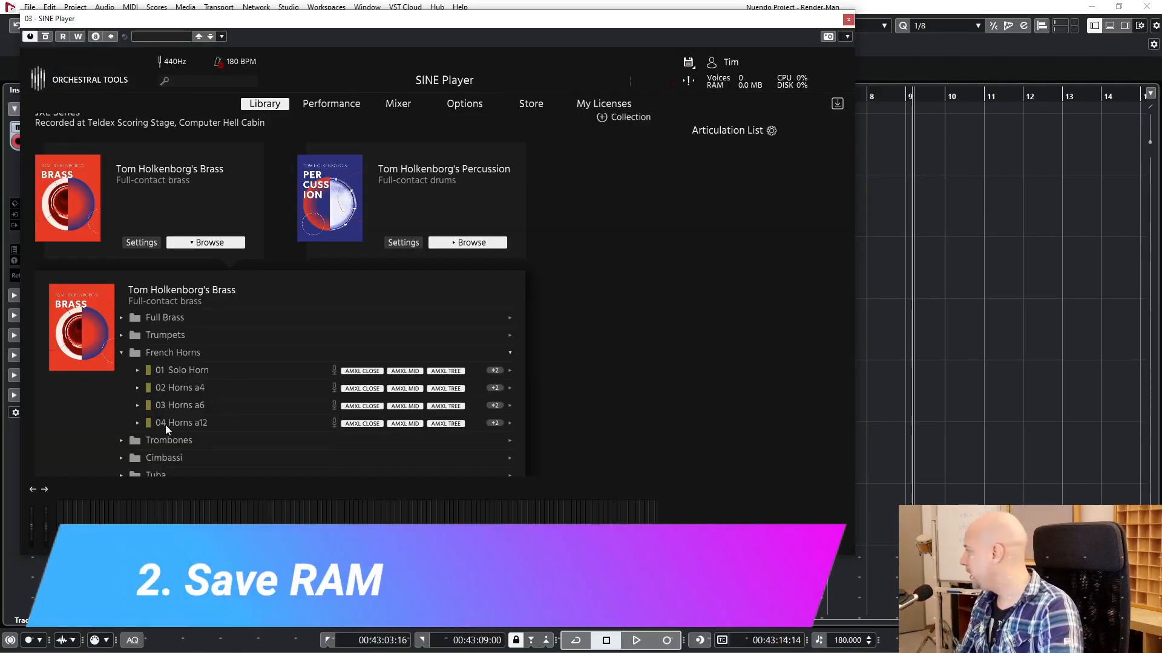
Step: Load the 04 Horns a12 instrument from Tom Holkenborg's Brass into the SINE Player articulation list
{"action": "left_click_drag", "start_coordinate": [180, 424], "coordinate": [737, 231]}
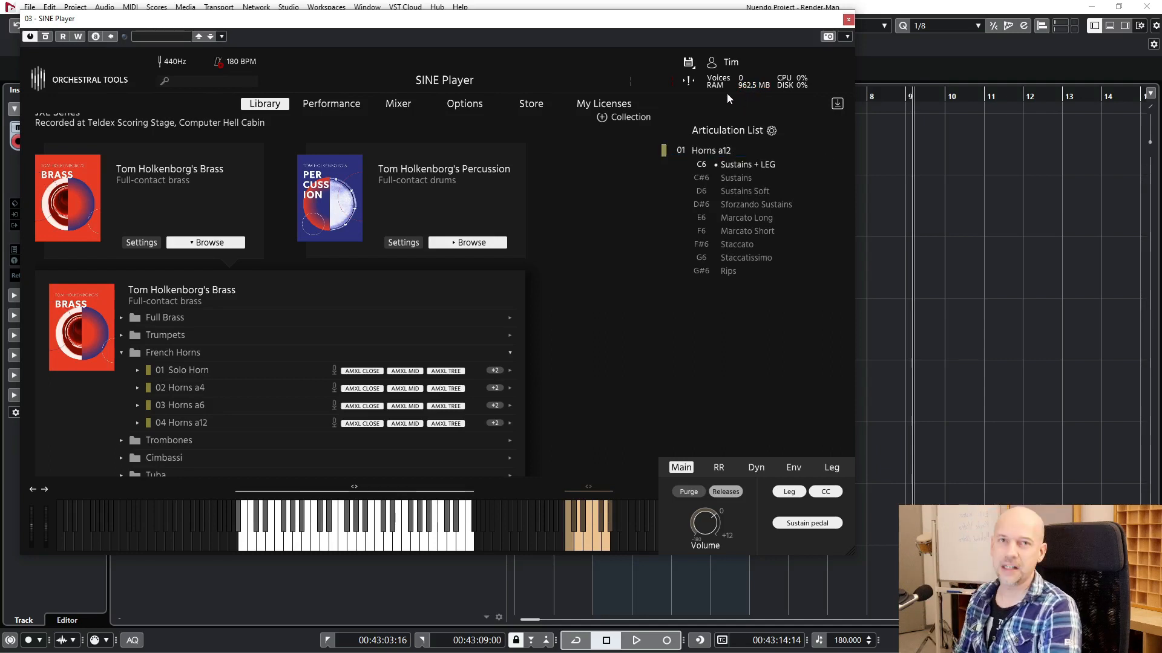
Step: Close the SINE Player window, solo the SINE Player 01 track and record a three-bar horn part from bar 1
{"action": "left_click", "coordinate": [848, 19]}
{"action": "key", "text": "1"}
{"action": "key", "text": "s"}
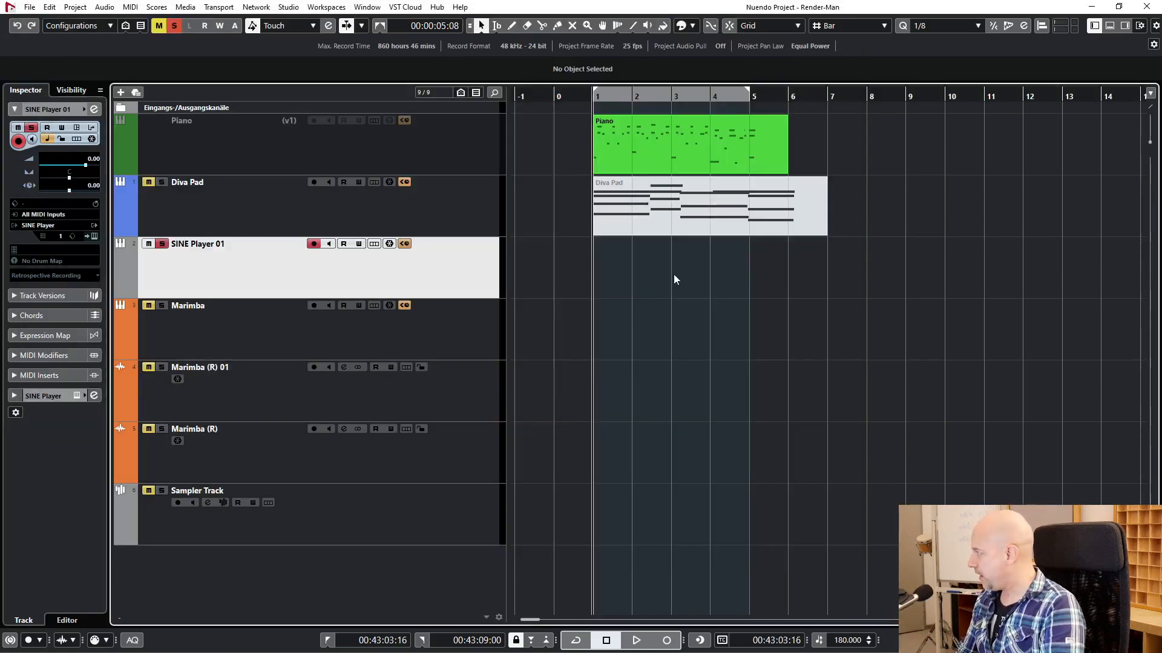
{"action": "key", "text": "space"}
{"action": "key", "text": "KP_Multiply"}
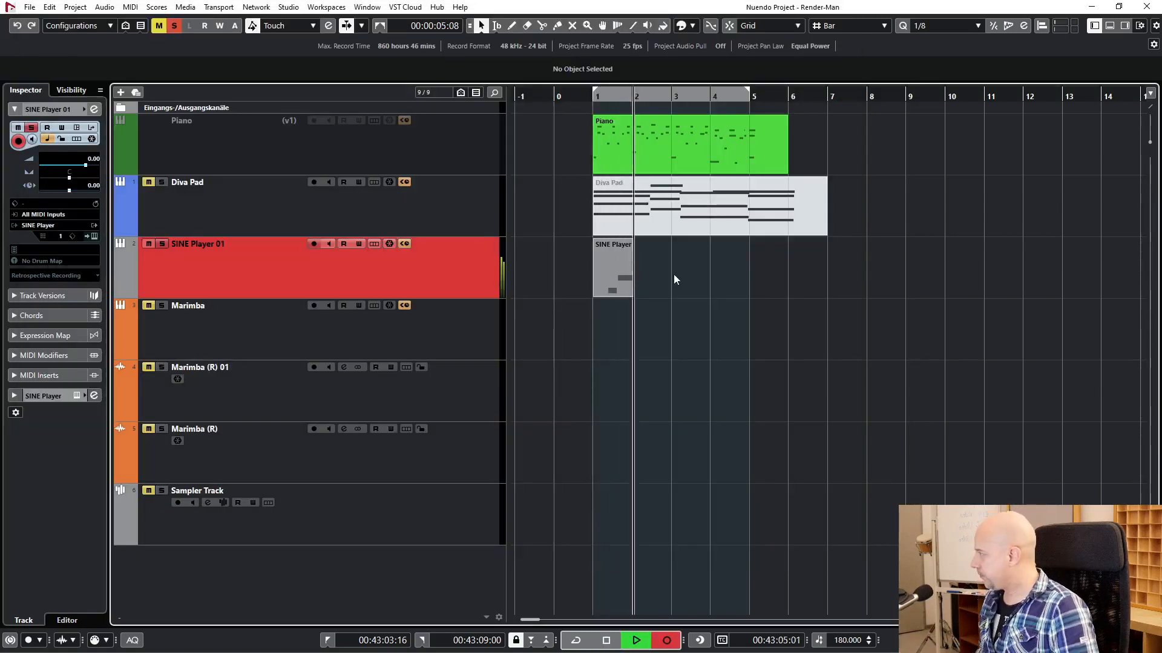
{"action": "key", "text": "space"}
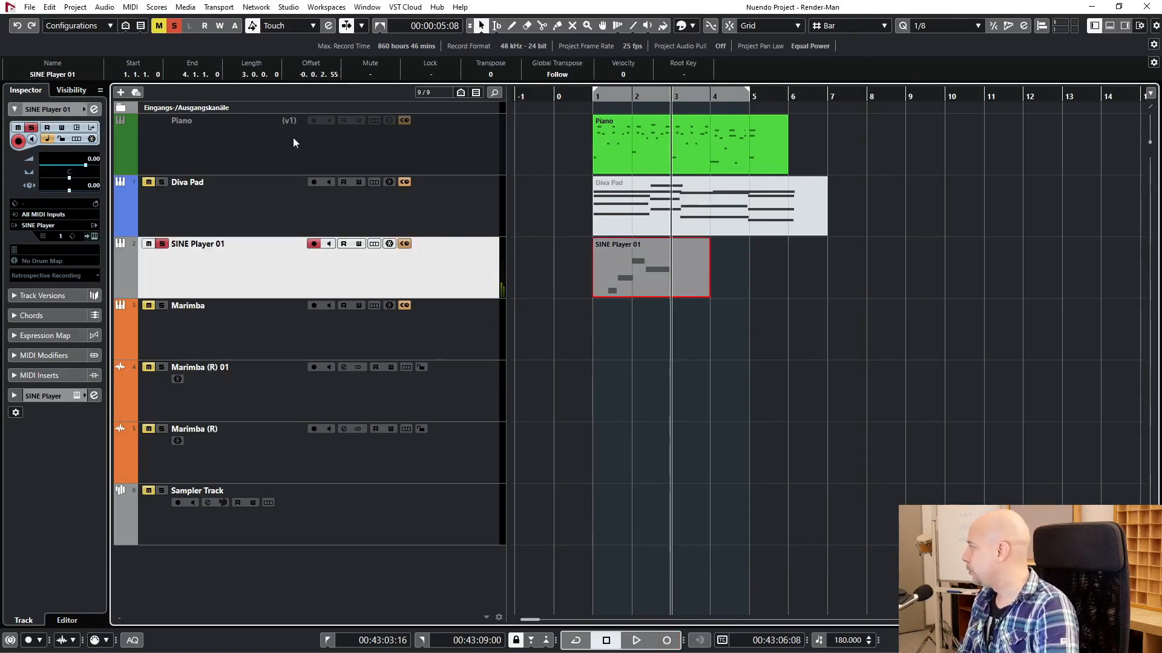
Step: Render the recorded SINE Player part in place with the custom name Brass and the existing 10-second tail
{"action": "left_click", "coordinate": [51, 8]}
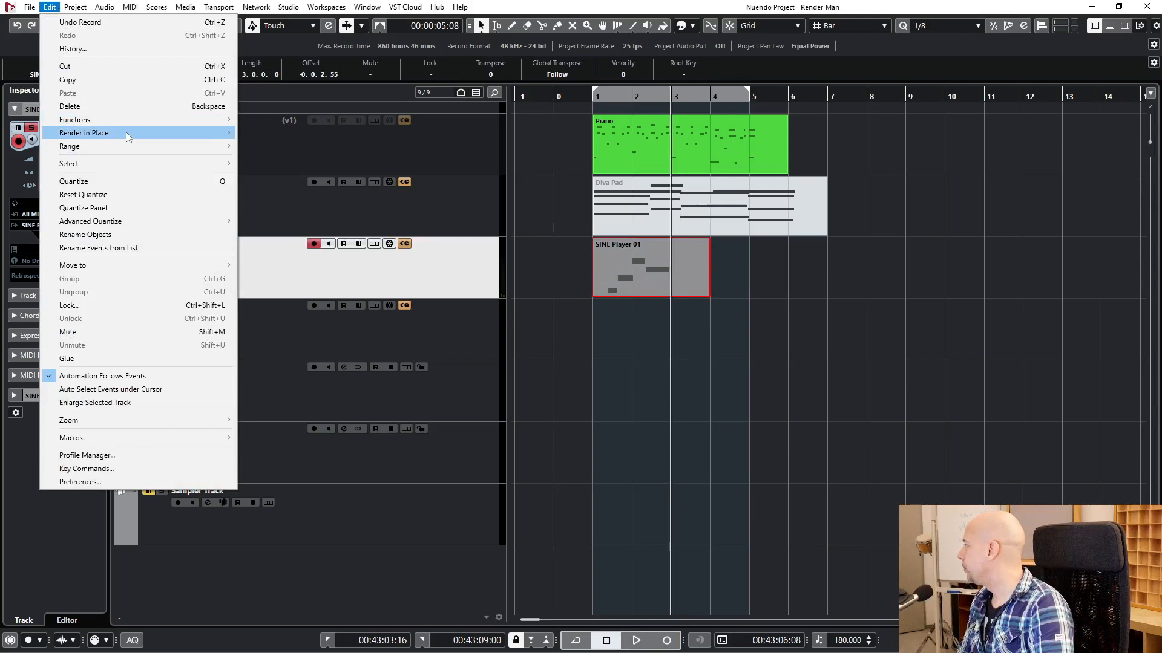
{"action": "mouse_move", "coordinate": [221, 136]}
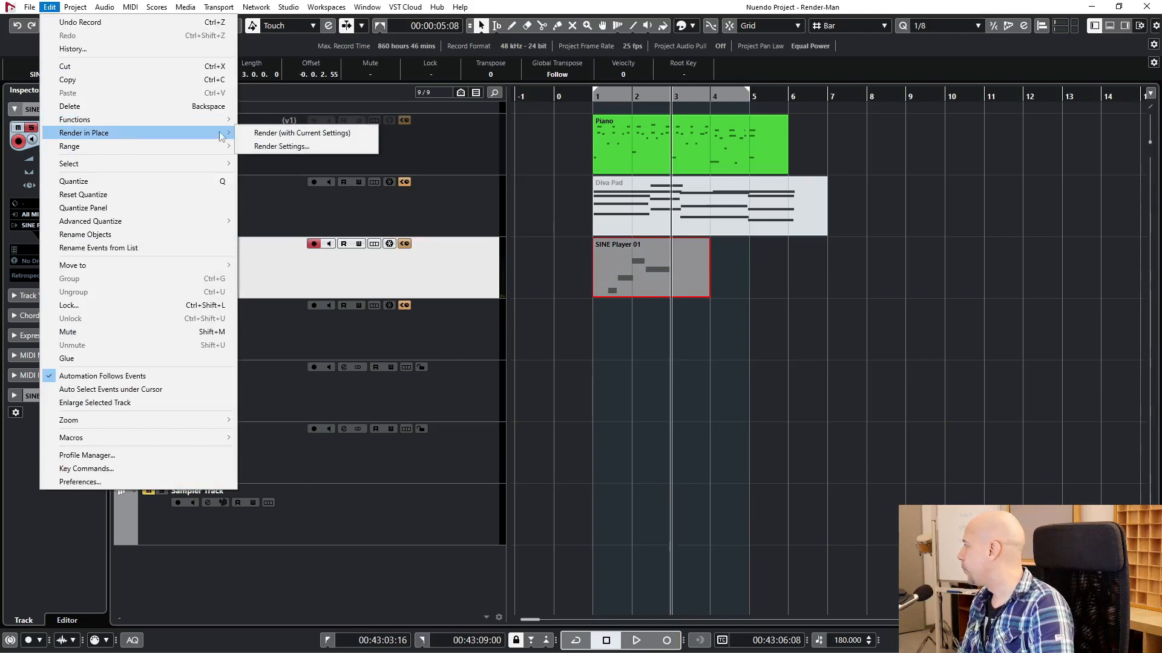
{"action": "left_click", "coordinate": [278, 148]}
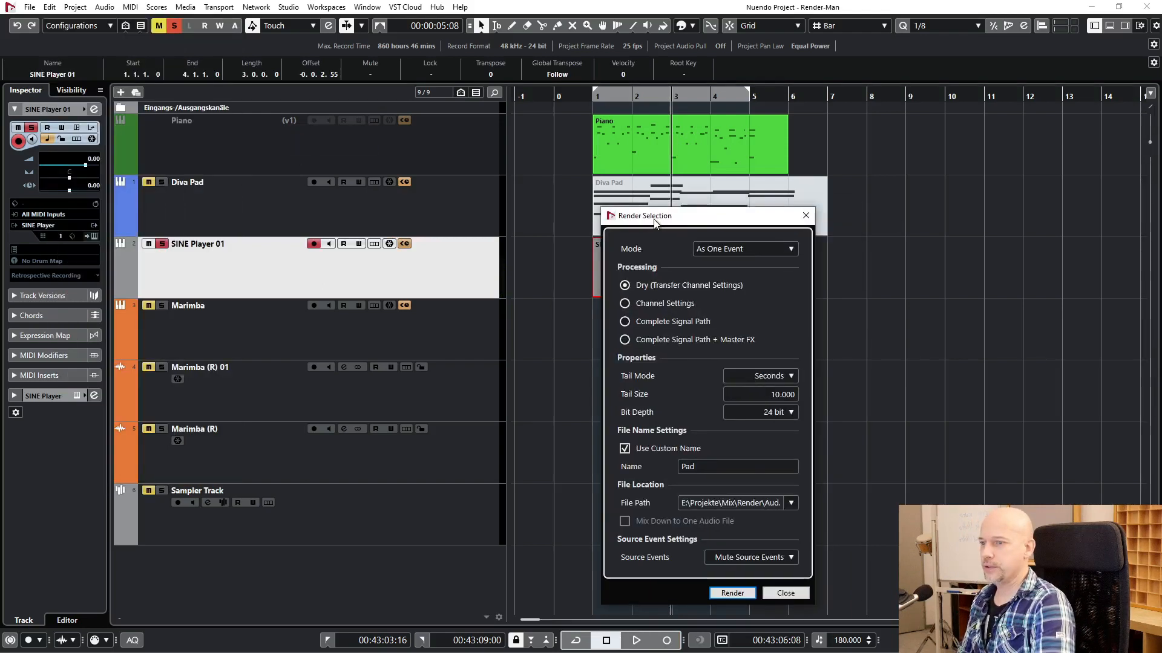
{"action": "left_click", "coordinate": [722, 467]}
{"action": "type", "text": "Brass"}
{"action": "key", "text": "Return"}
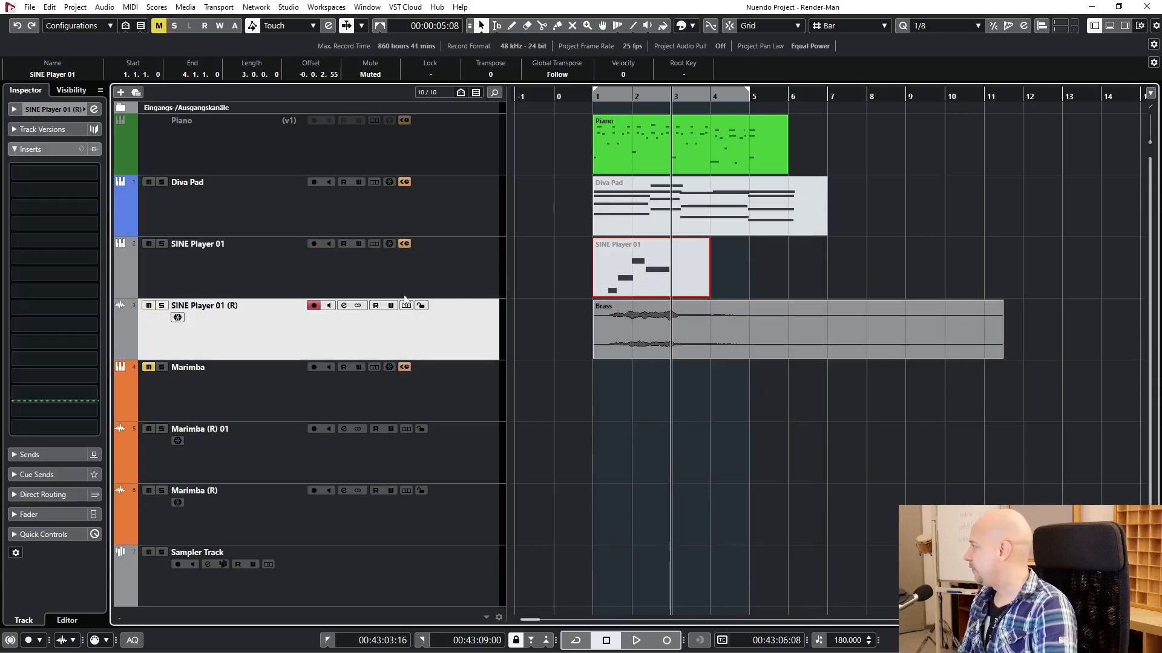
Step: Disable the original SINE Player 01 instrument track and deselect the events
{"action": "left_click", "coordinate": [428, 262]}
{"action": "right_click", "coordinate": [428, 262]}
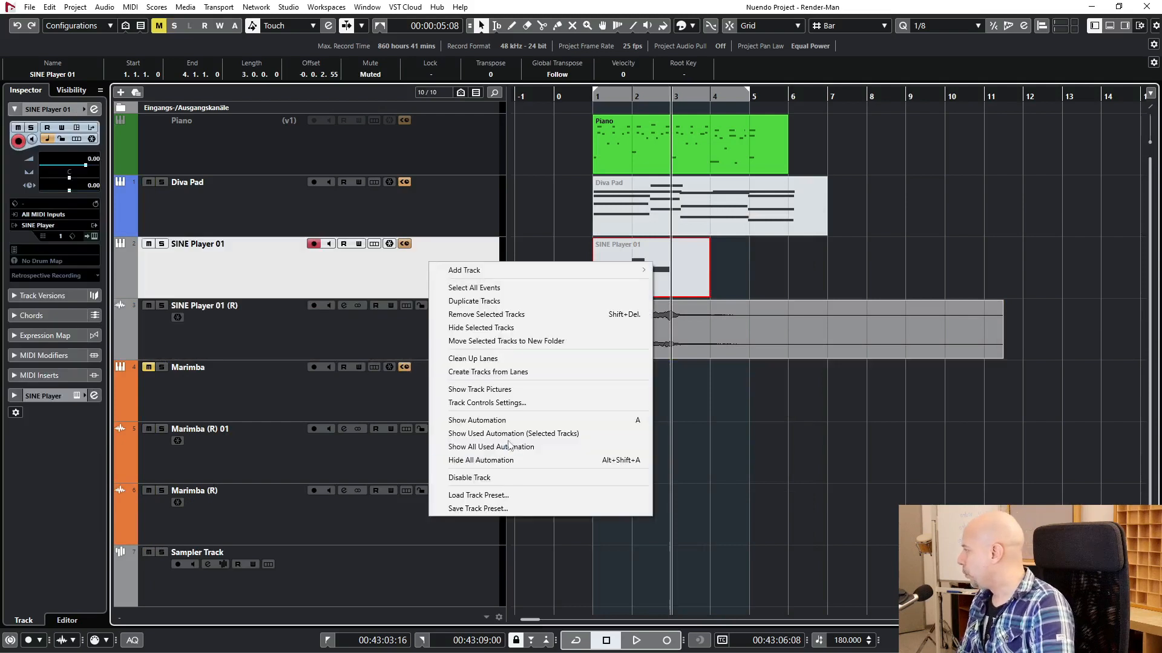
{"action": "left_click", "coordinate": [499, 479]}
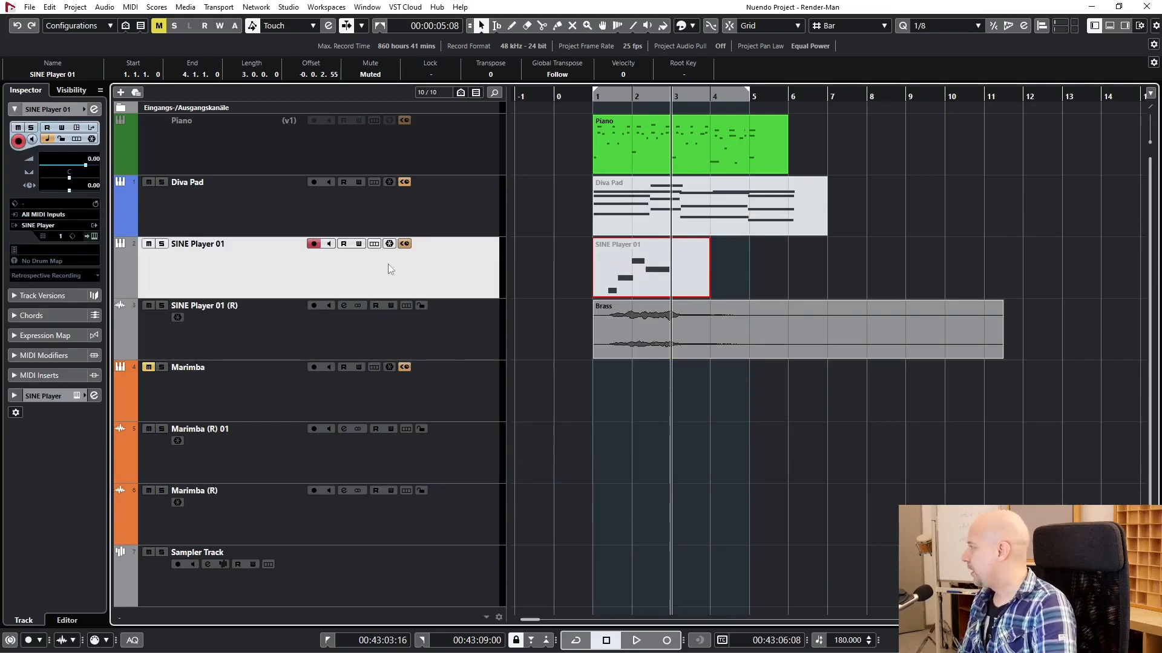
{"action": "left_click", "coordinate": [628, 394]}
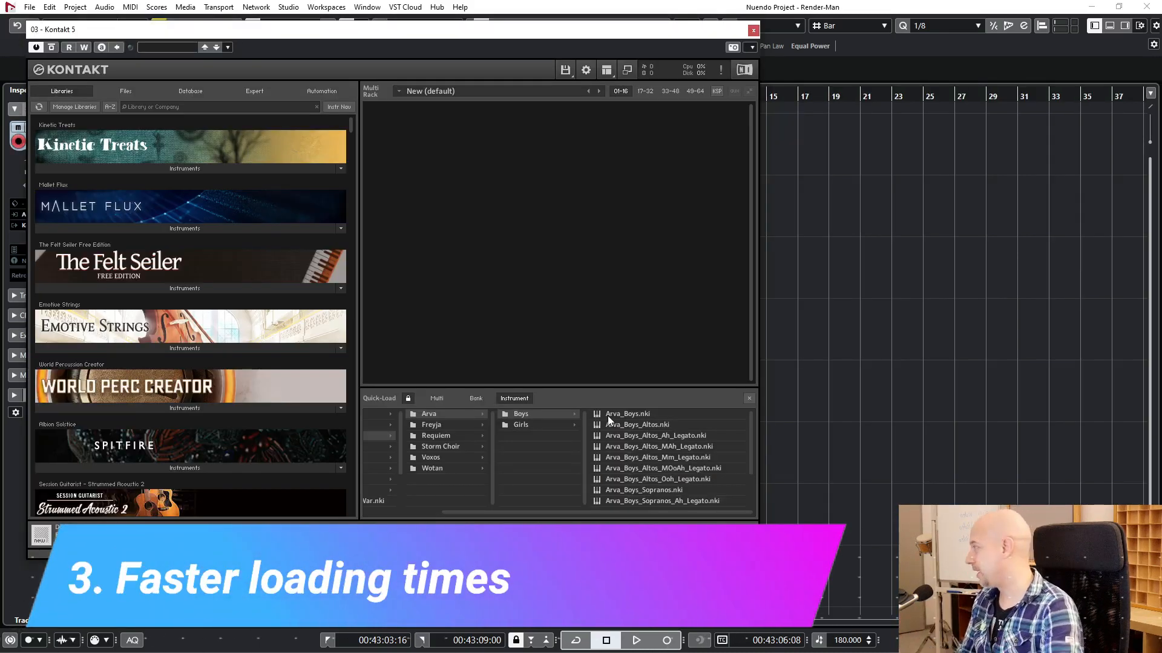
Step: Load Arva_Boys.nki into the Kontakt rack and reposition the plug-in window clear of the upper tracks
{"action": "left_click_drag", "start_coordinate": [637, 413], "coordinate": [615, 267]}
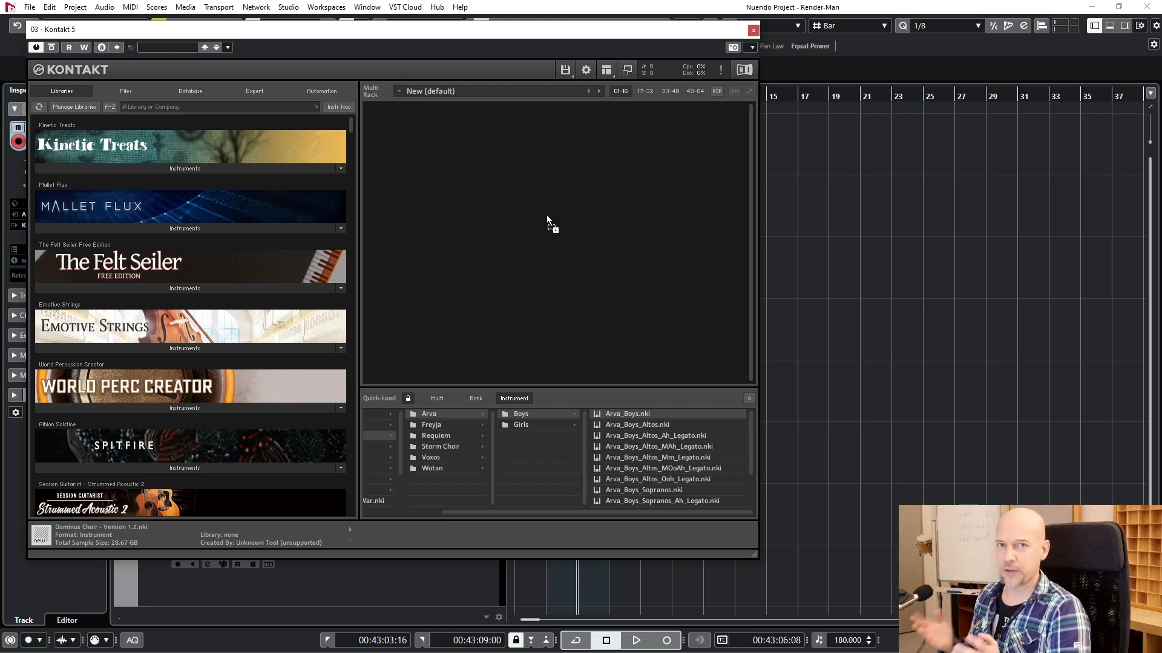
{"action": "left_click_drag", "start_coordinate": [546, 219], "coordinate": [547, 219]}
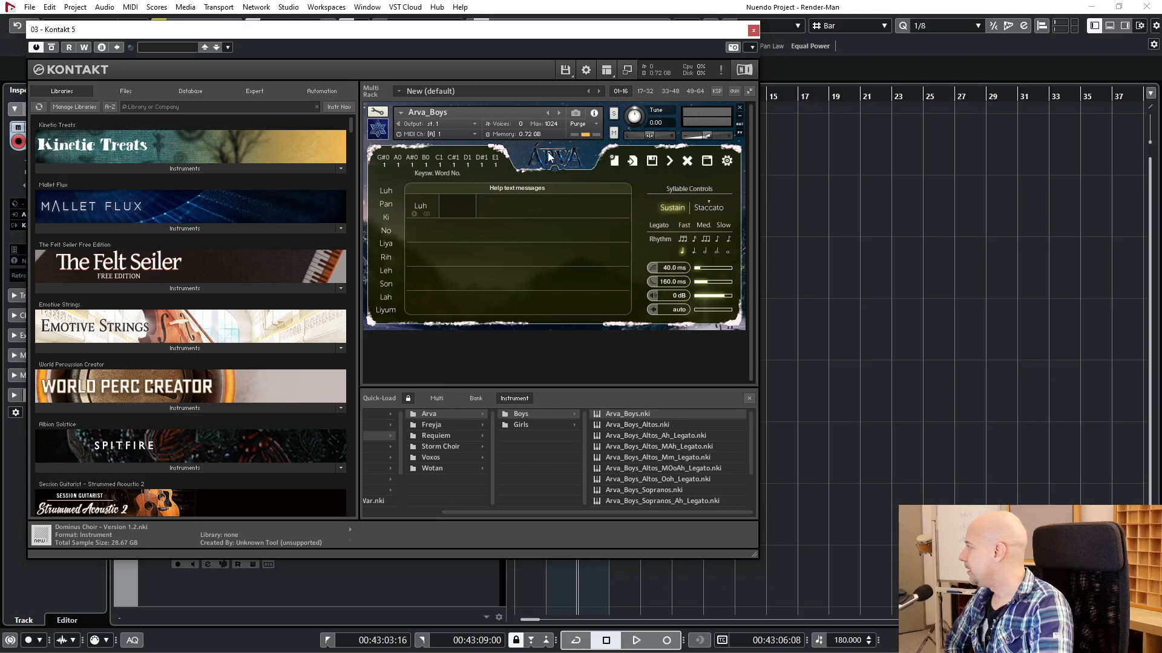
{"action": "left_click_drag", "start_coordinate": [537, 31], "coordinate": [580, 329]}
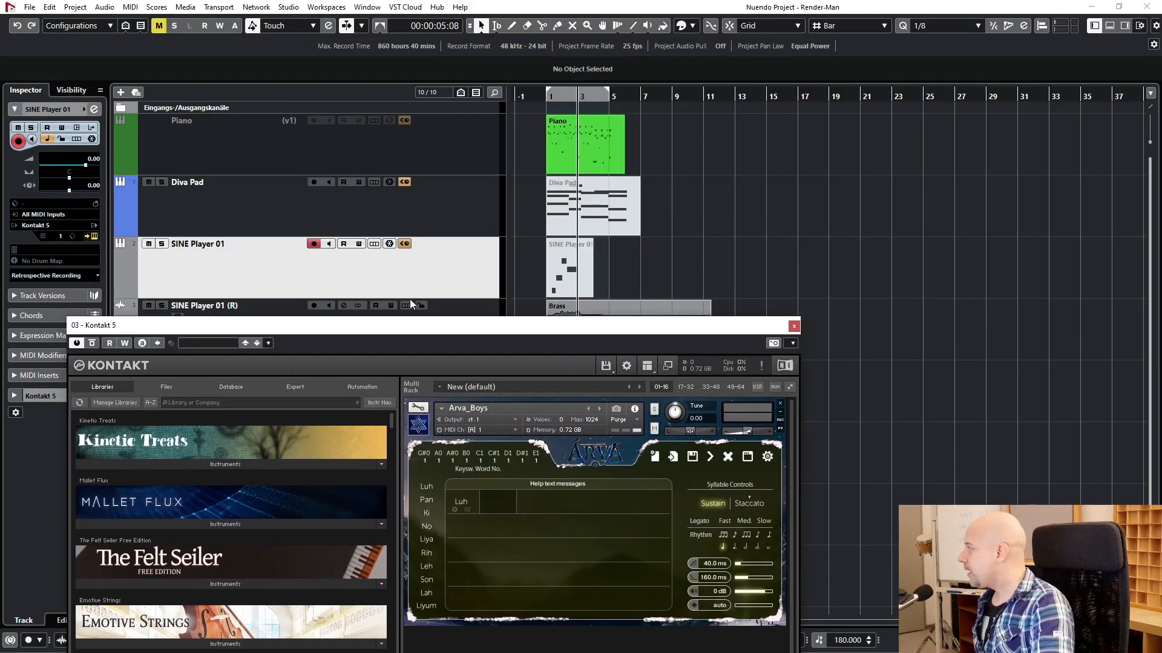
{"action": "left_click", "coordinate": [649, 97]}
{"action": "left_click_drag", "start_coordinate": [587, 335], "coordinate": [630, 239]}
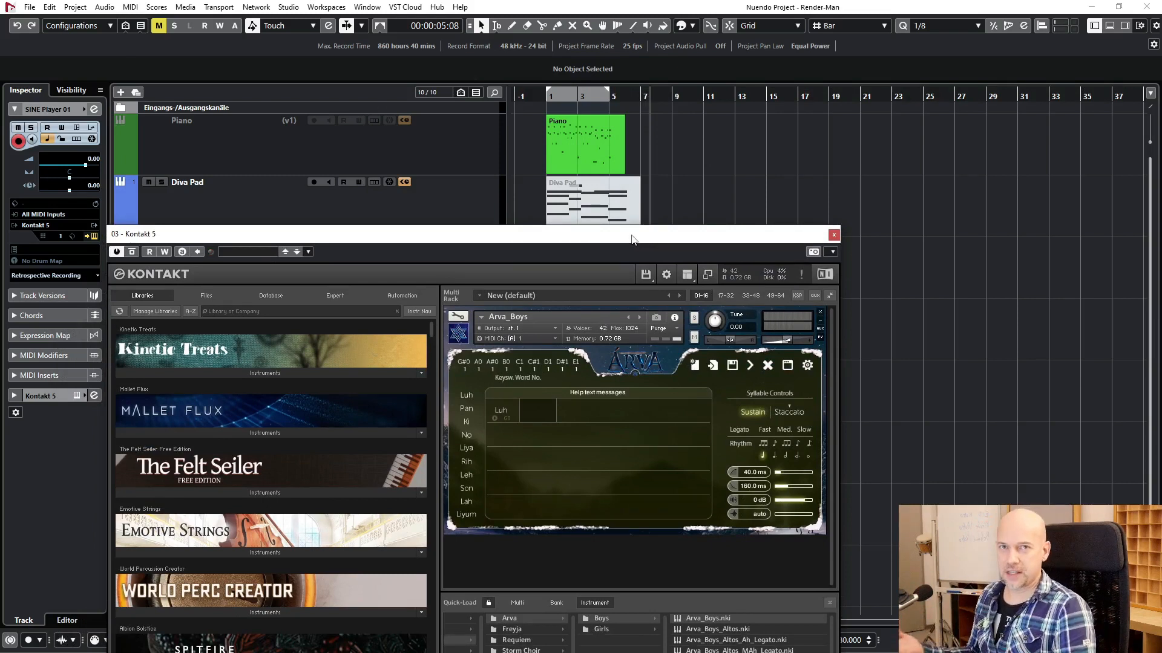
{"action": "left_click_drag", "start_coordinate": [633, 239], "coordinate": [651, 398]}
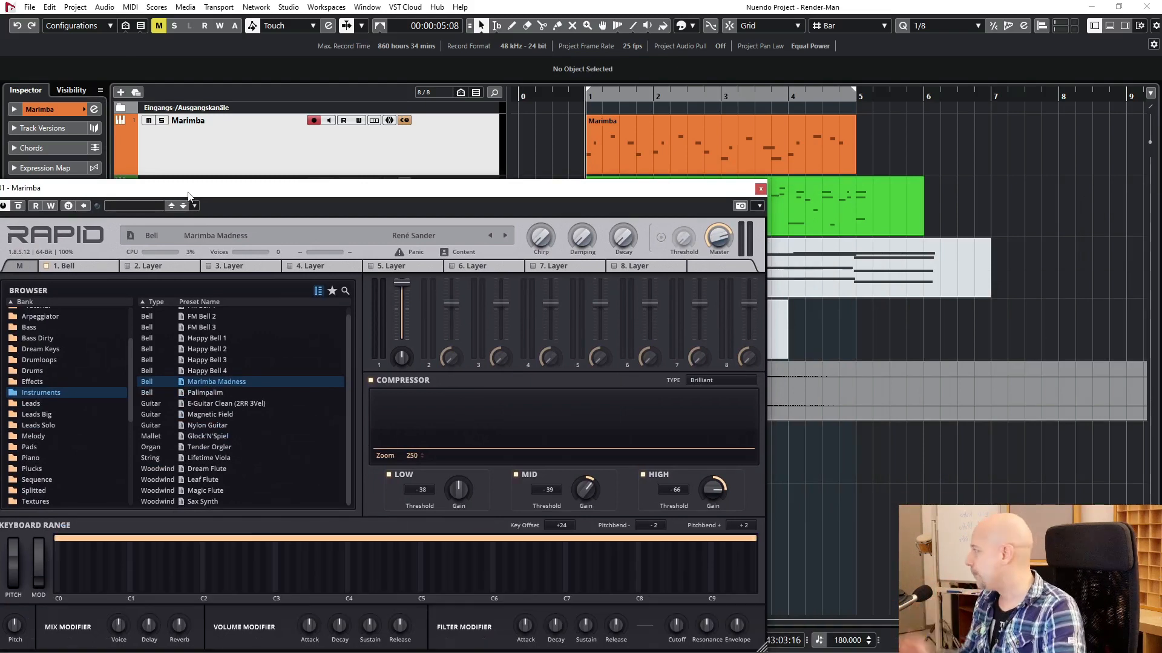
Step: Solo the Marimba track, play it back with the Rapid window in view, and close the instrument window
{"action": "left_click_drag", "start_coordinate": [213, 189], "coordinate": [545, 180]}
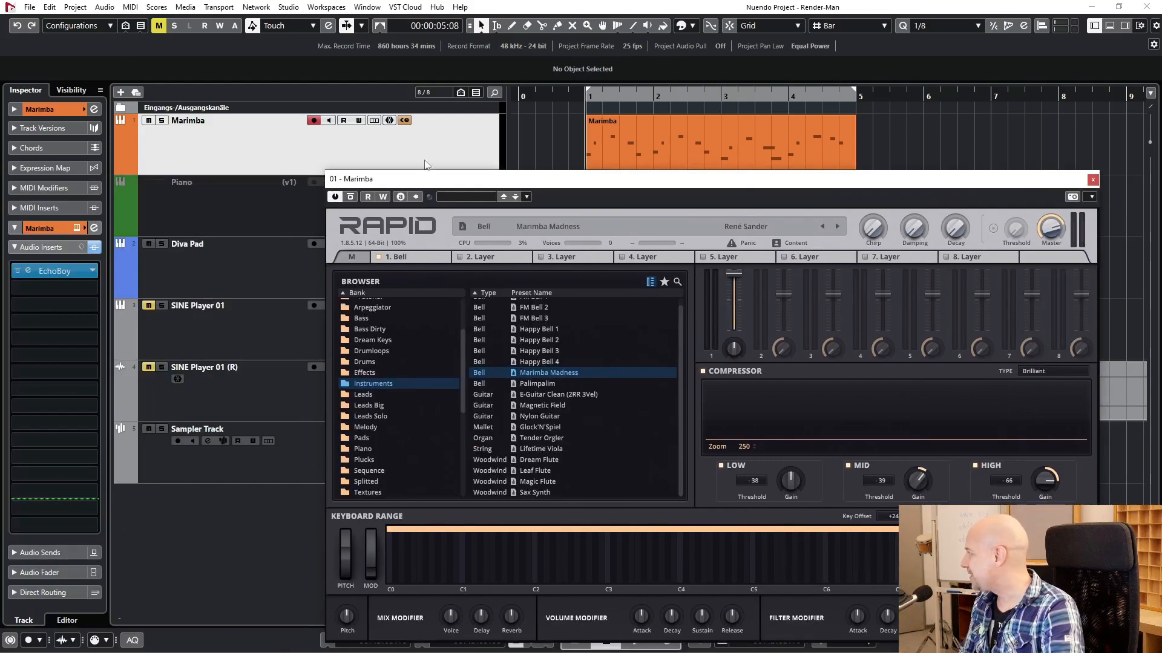
{"action": "left_click_drag", "start_coordinate": [438, 184], "coordinate": [219, 167]}
{"action": "key", "text": "s"}
{"action": "key", "text": "space"}
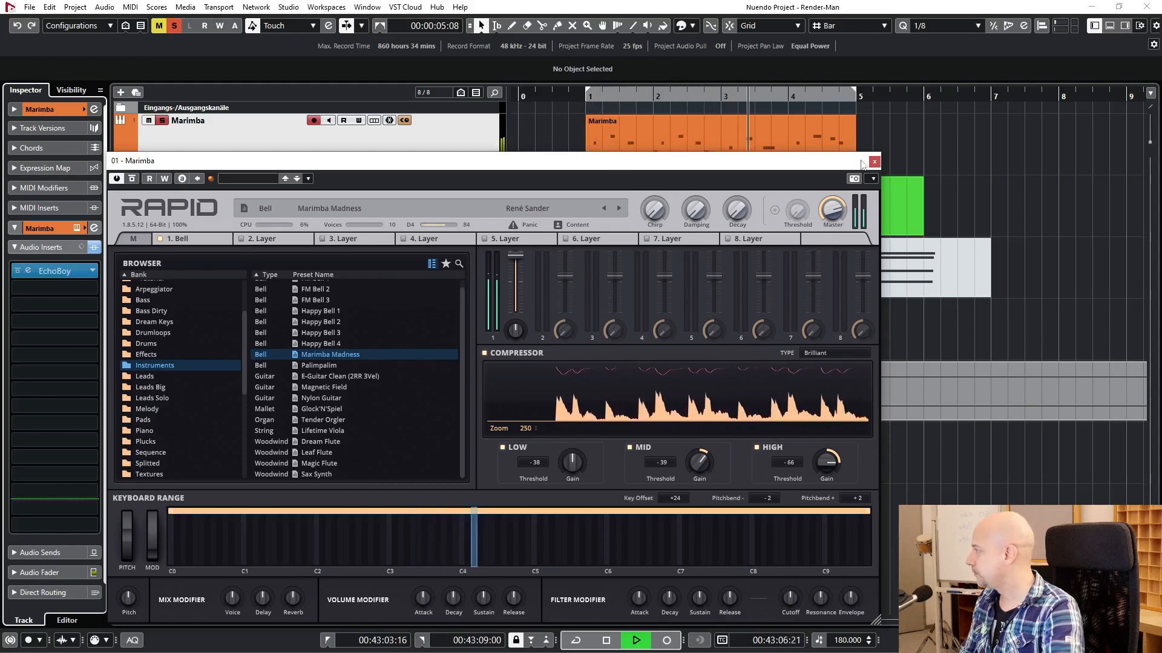
{"action": "key", "text": "space"}
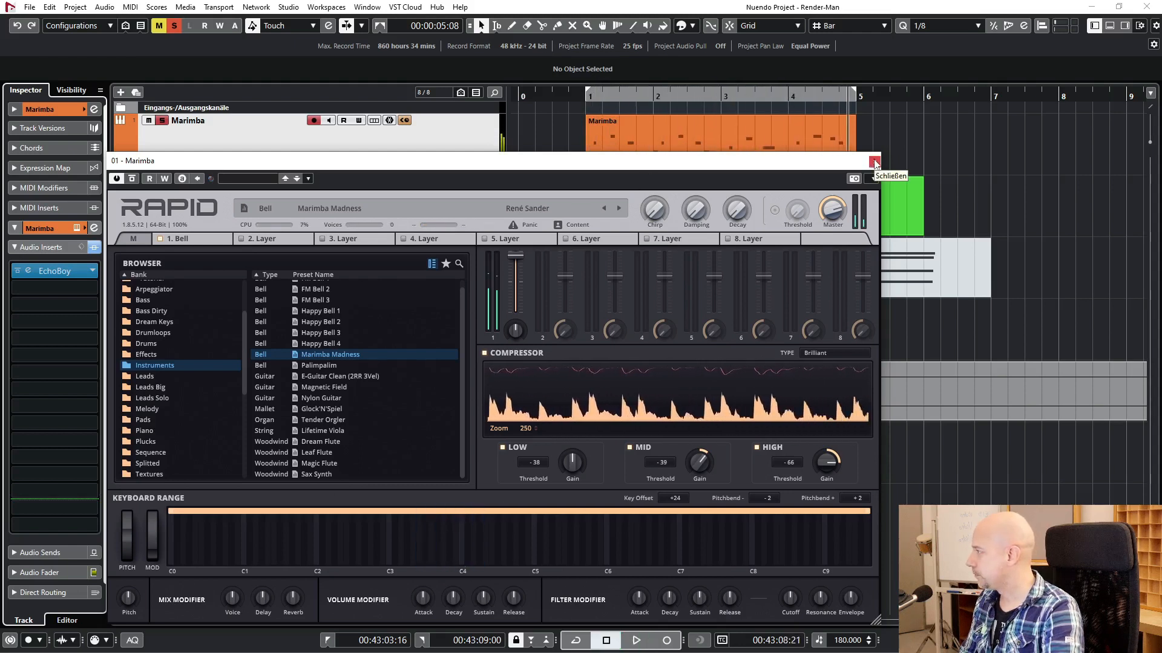
{"action": "left_click", "coordinate": [874, 162]}
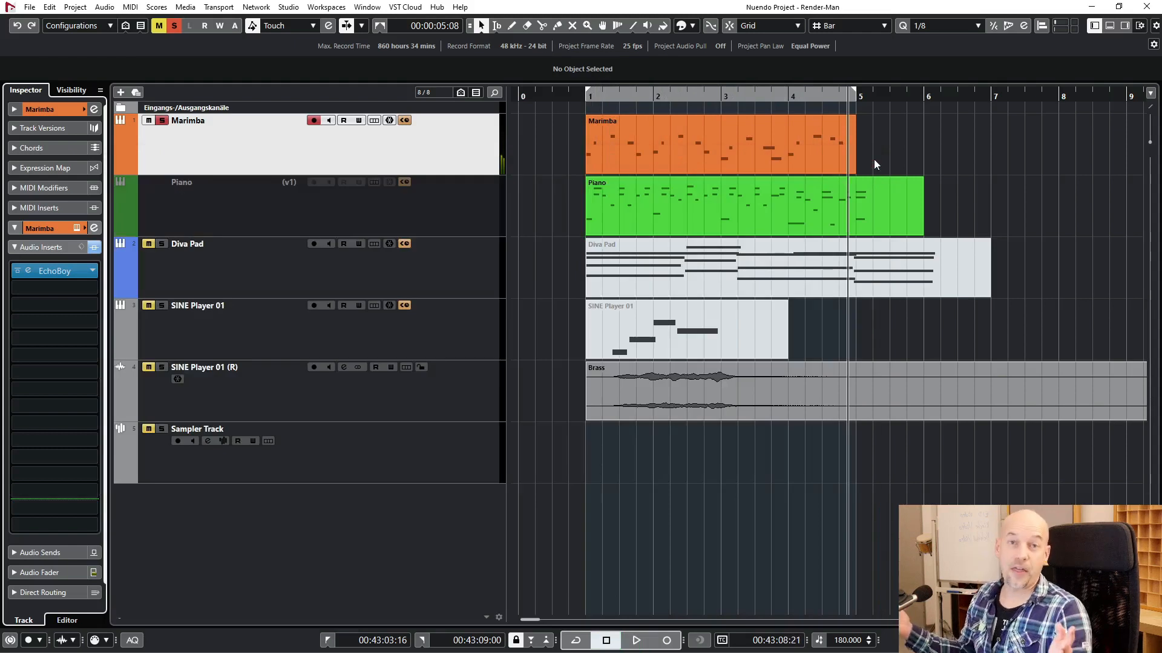
Step: Render the Marimba MIDI part in place with Dry (Transfer Channel Settings) processing and the custom name Marimba
{"action": "left_click", "coordinate": [752, 158]}
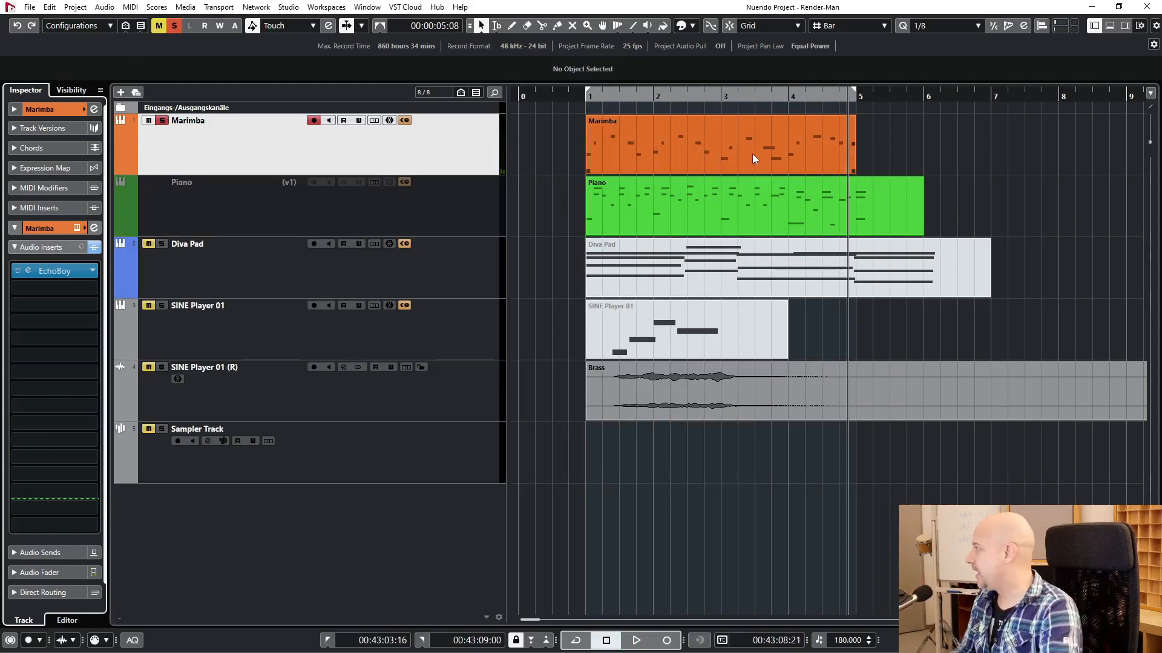
{"action": "left_click", "coordinate": [753, 155]}
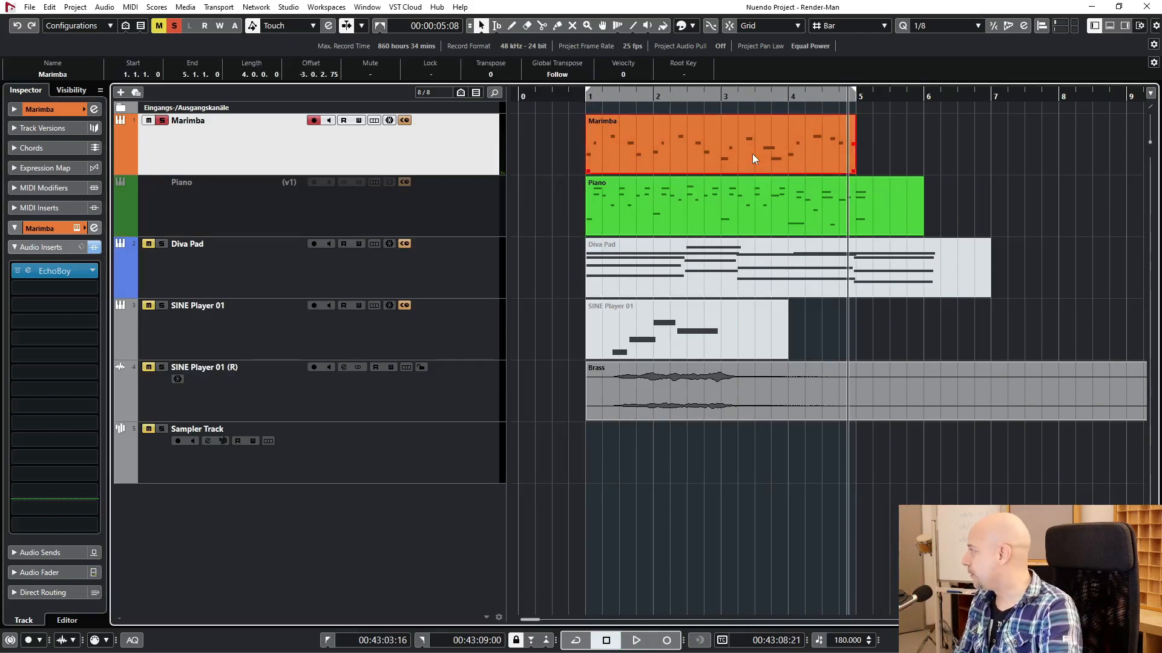
{"action": "left_click", "coordinate": [50, 7]}
{"action": "mouse_move", "coordinate": [118, 138]}
{"action": "left_click", "coordinate": [285, 152]}
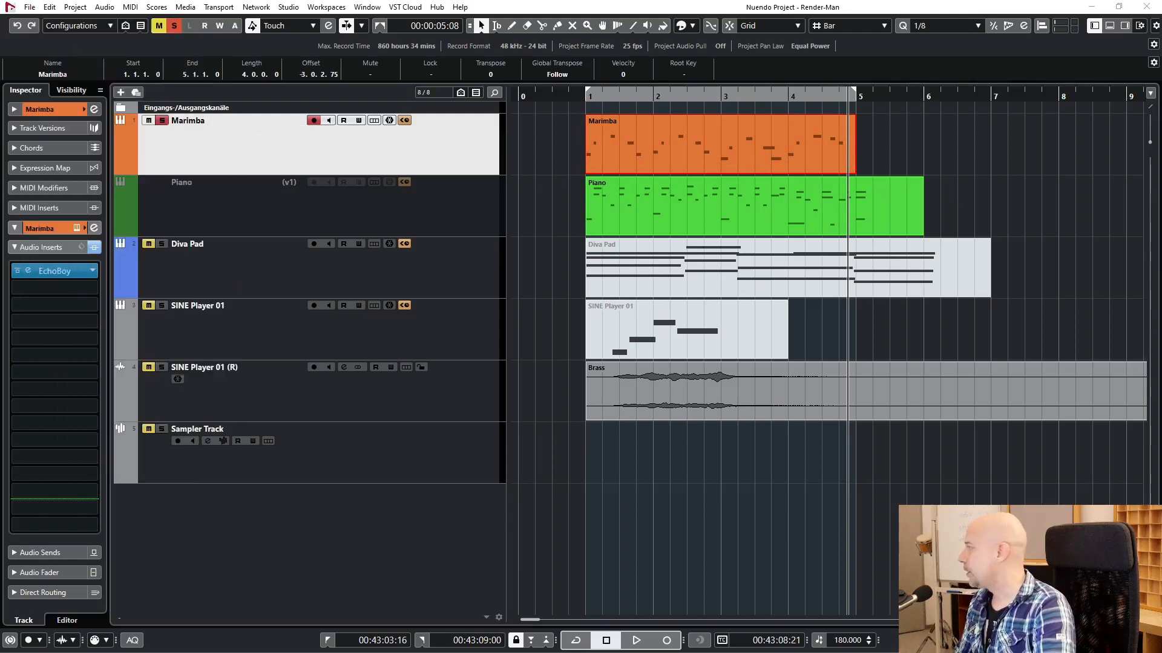
{"action": "double_click", "coordinate": [634, 401]}
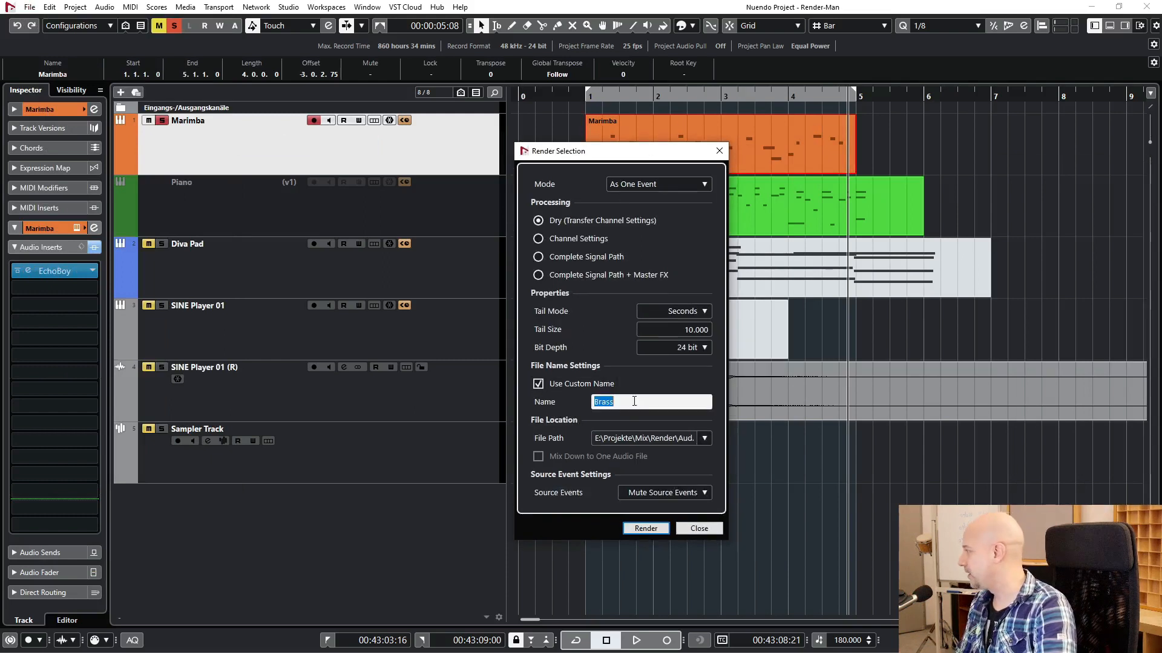
{"action": "type", "text": "Marimba"}
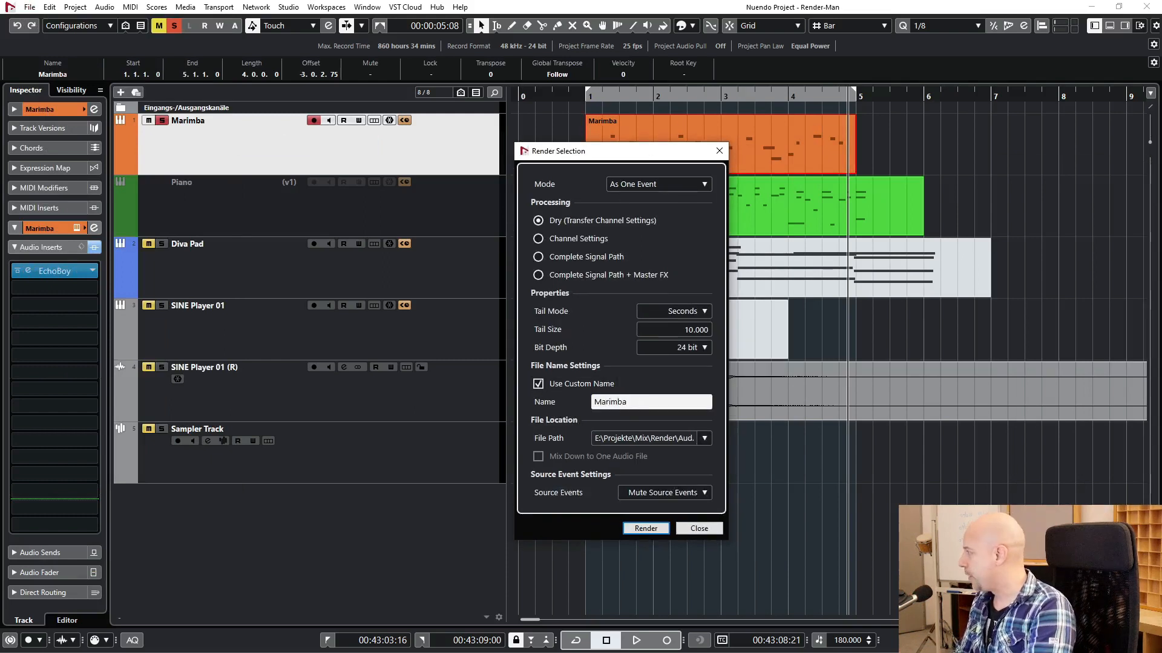
{"action": "key", "text": "Return"}
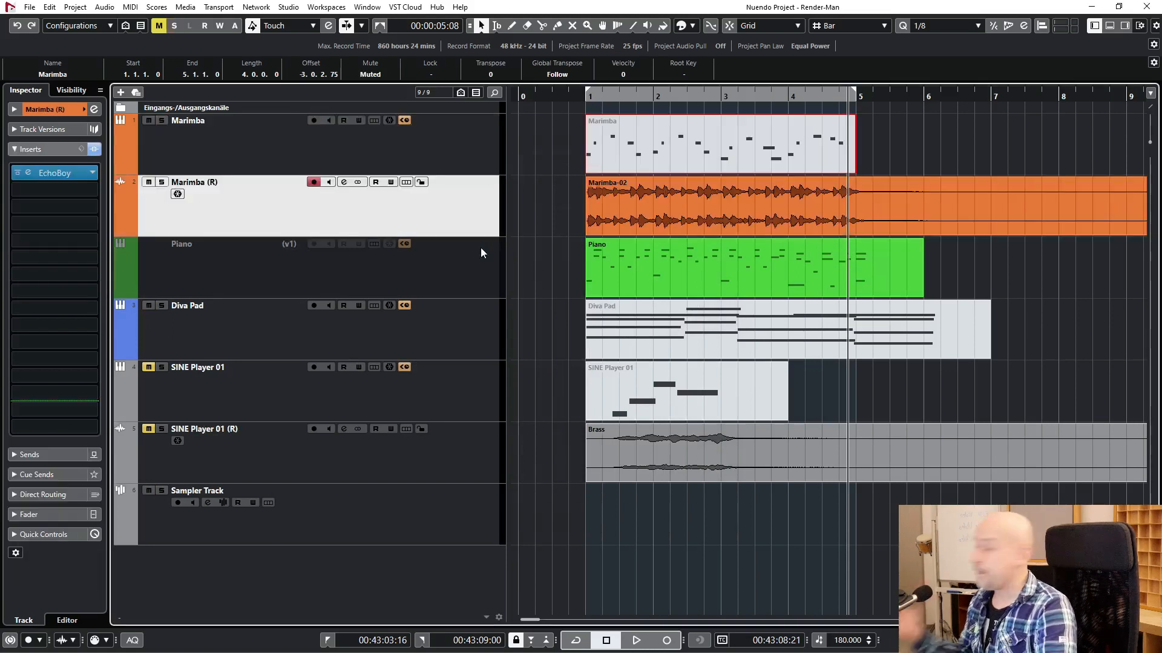
Step: Open the EchoBoy insert on the Marimba (R) track and play the track soloed and looped from bar 1
{"action": "left_click", "coordinate": [434, 271]}
{"action": "left_click", "coordinate": [458, 214]}
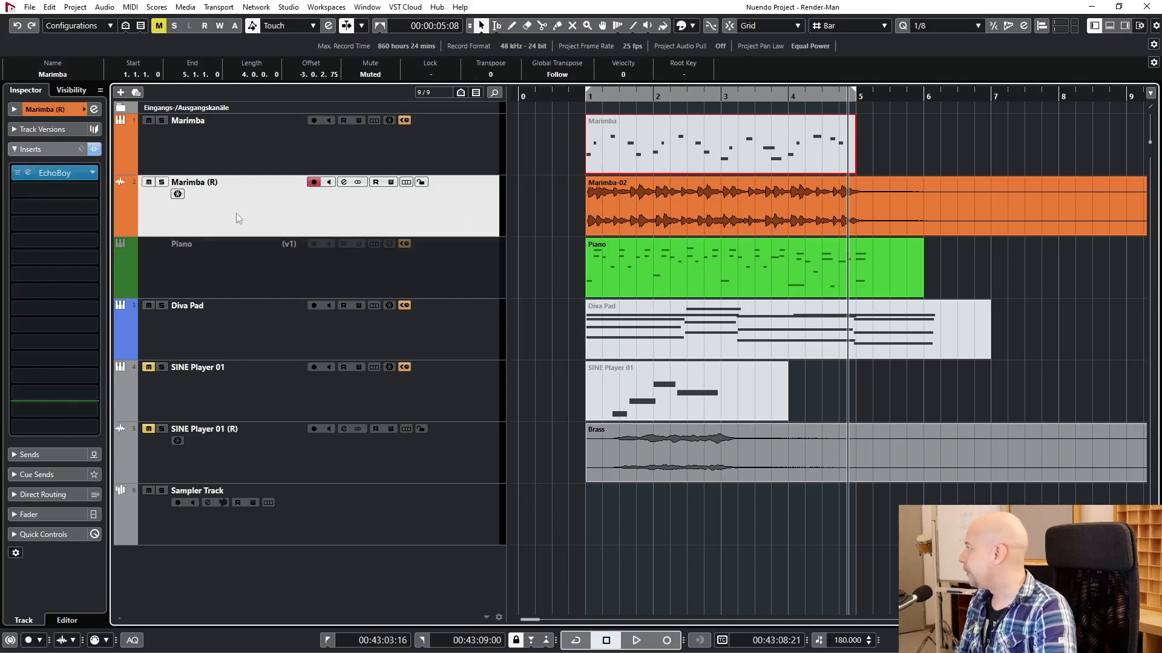
{"action": "key", "text": "KP_1"}
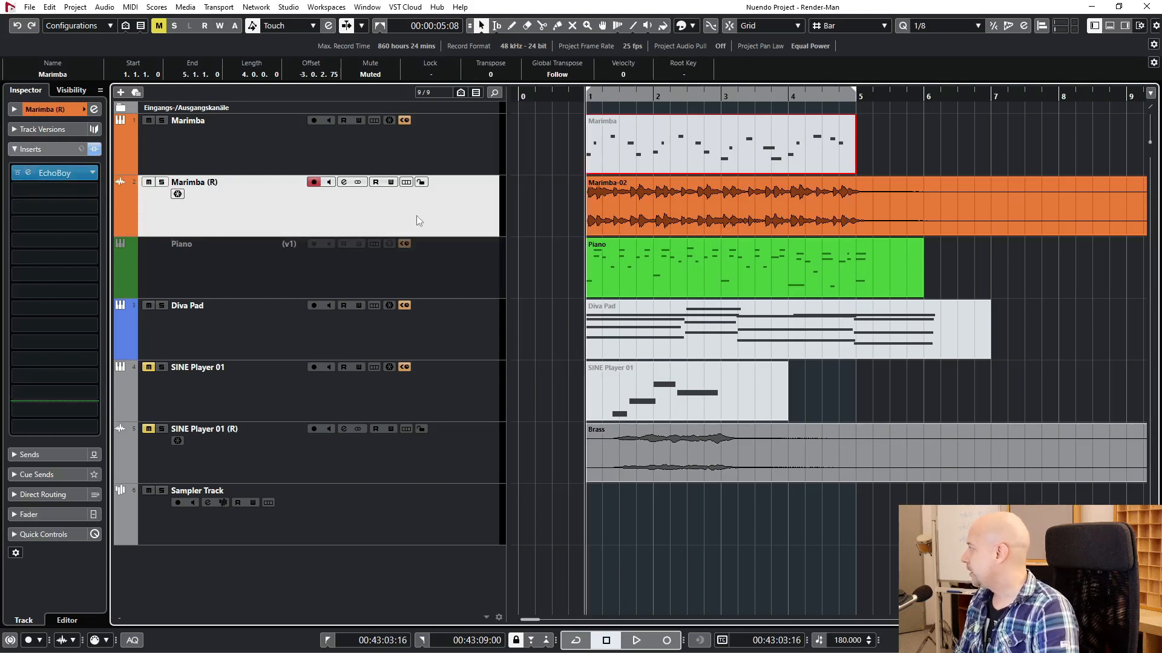
{"action": "left_click", "coordinate": [32, 173]}
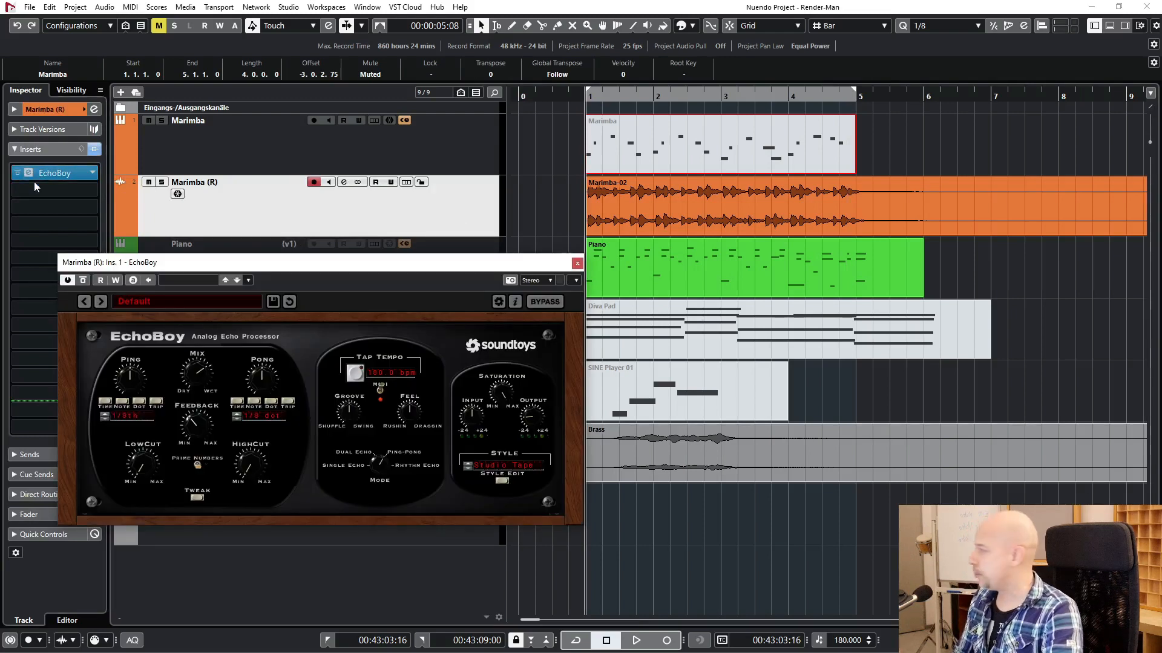
{"action": "key", "text": "s"}
{"action": "key", "text": "space"}
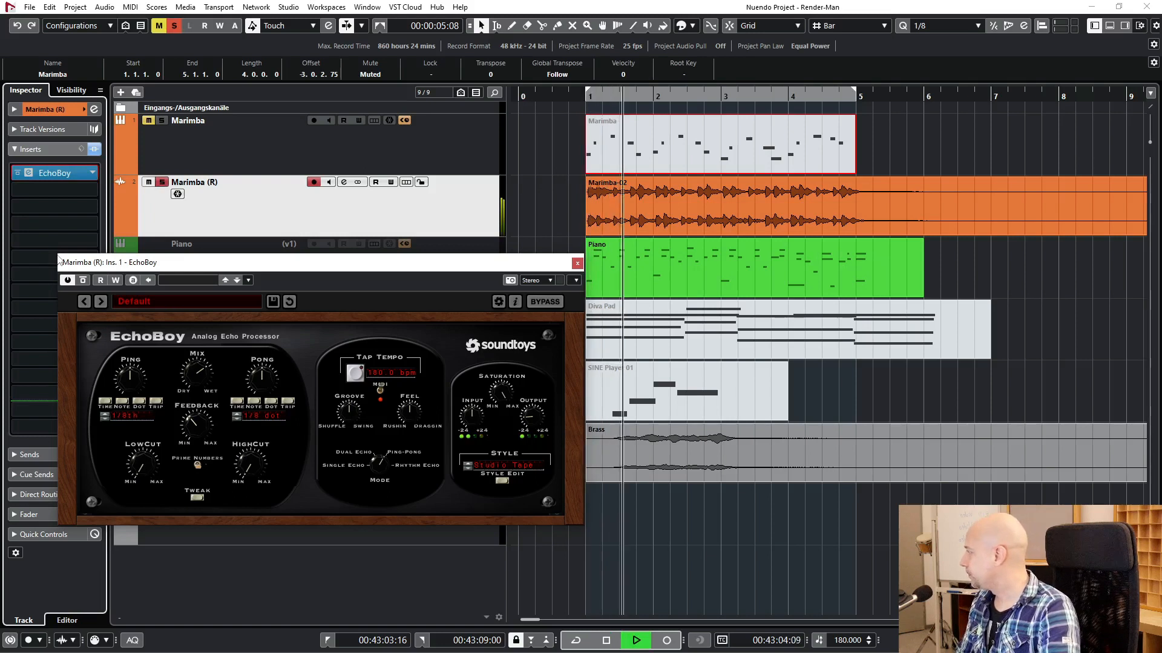
{"action": "key", "text": "KP_Divide"}
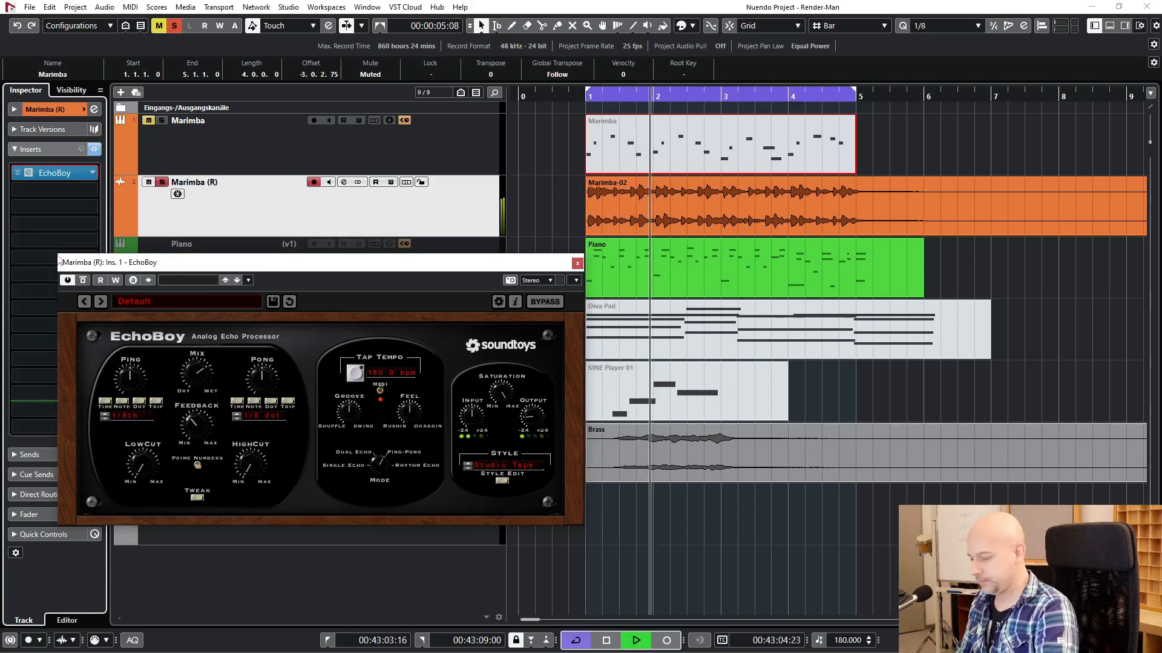
Step: Compare the rendered marimba with EchoBoy bypassed and active, and stop playback
{"action": "left_click", "coordinate": [87, 282]}
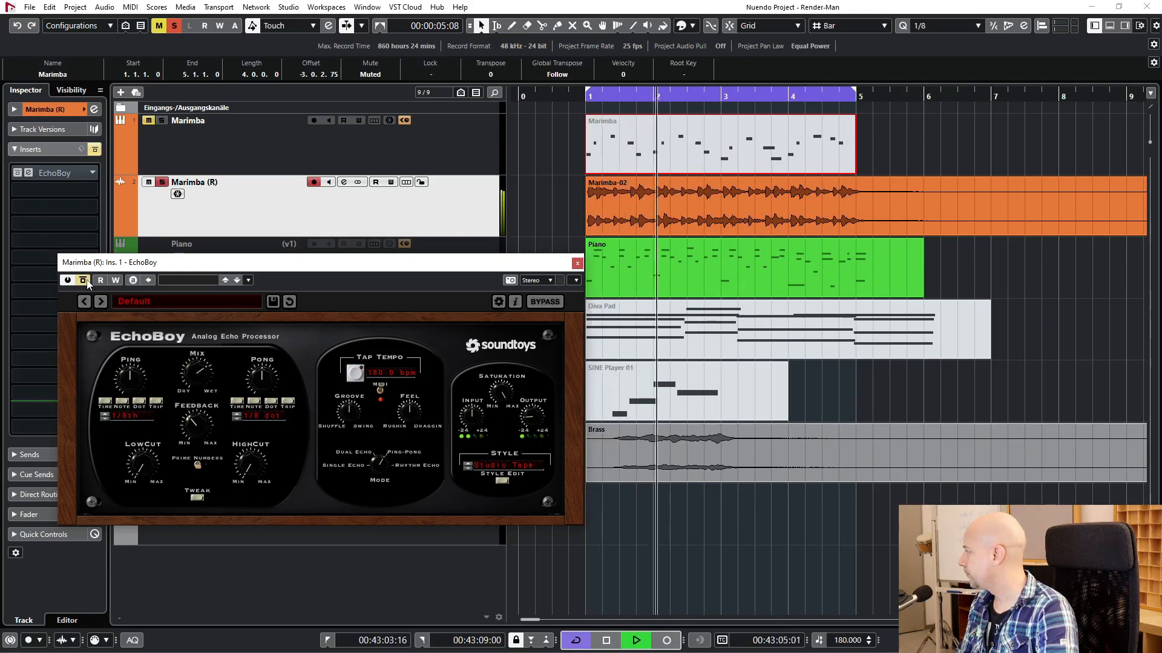
{"action": "left_click", "coordinate": [84, 280]}
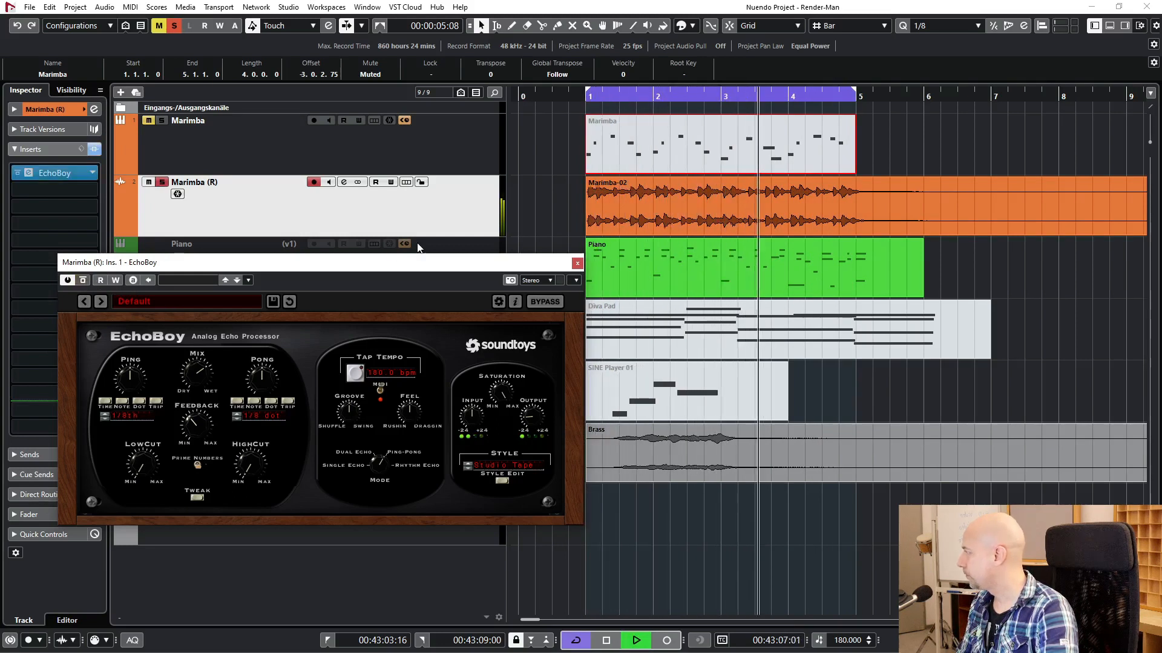
{"action": "key", "text": "space"}
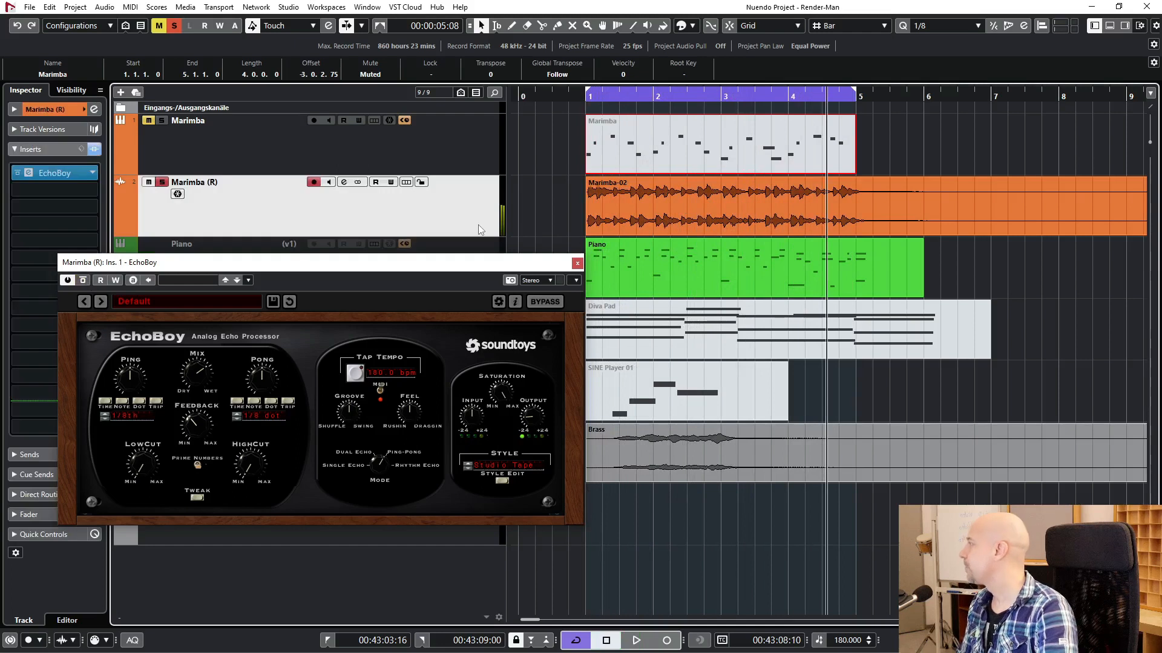
Step: Remove the rendered Marimba (R) track and unmute the original Marimba MIDI part
{"action": "key", "text": "Delete"}
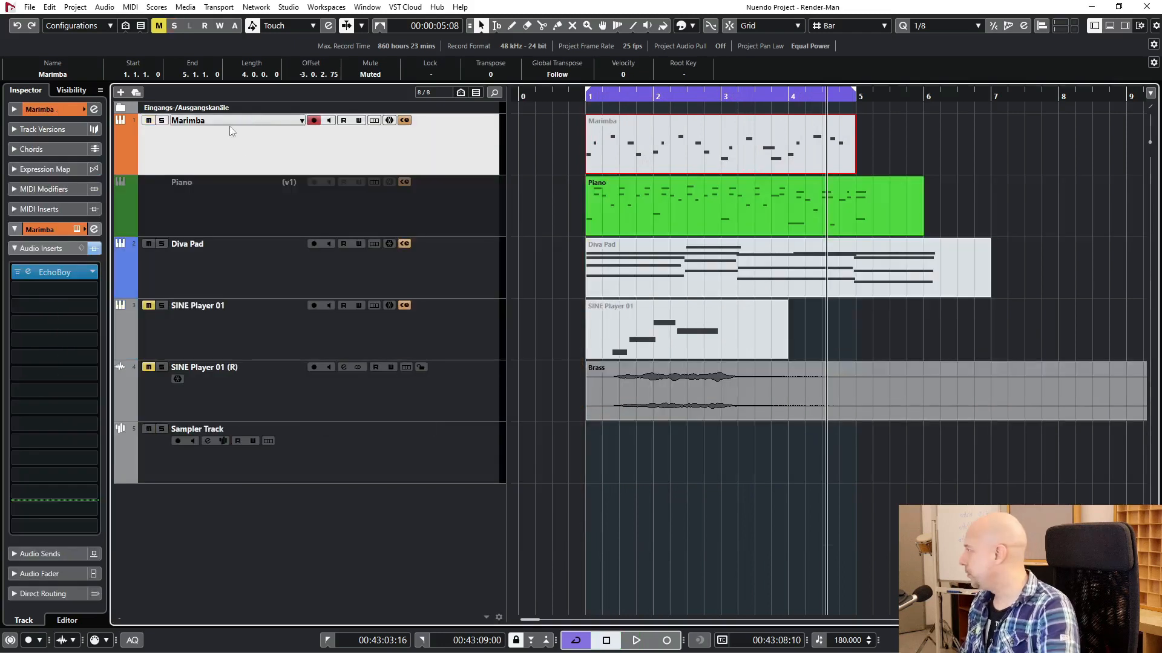
{"action": "key", "text": "7"}
{"action": "left_click", "coordinate": [645, 136]}
{"action": "key", "text": "1"}
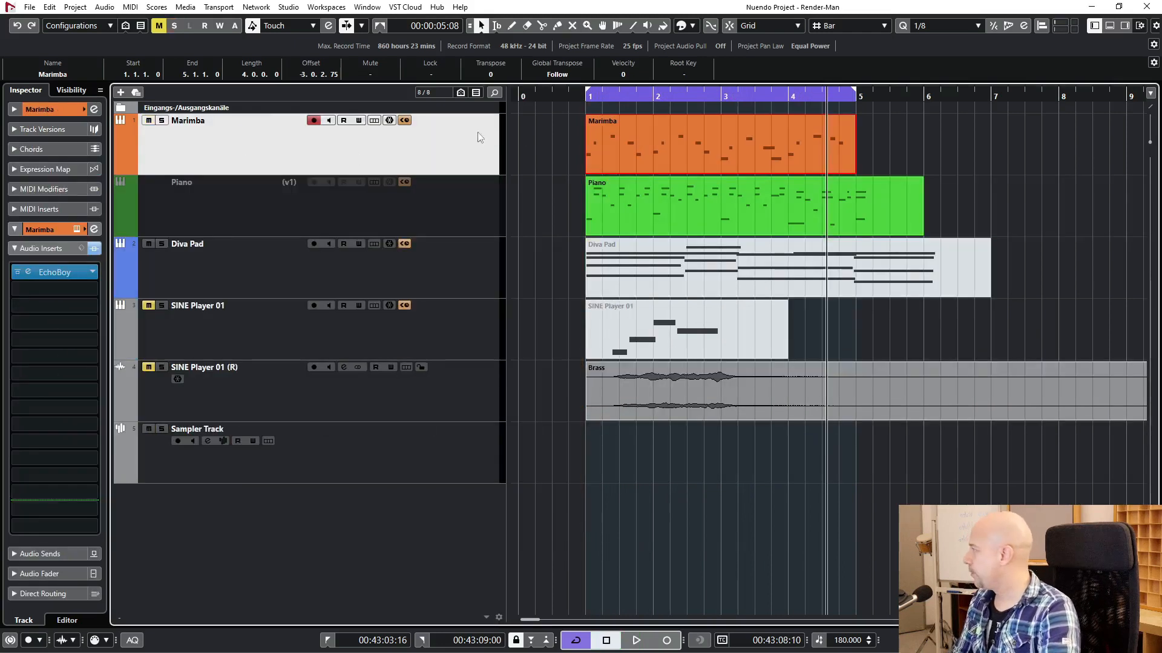
Step: Render the Marimba MIDI part in place with Channel Settings processing, a 10-second tail and the custom name Marimba
{"action": "left_click", "coordinate": [50, 7]}
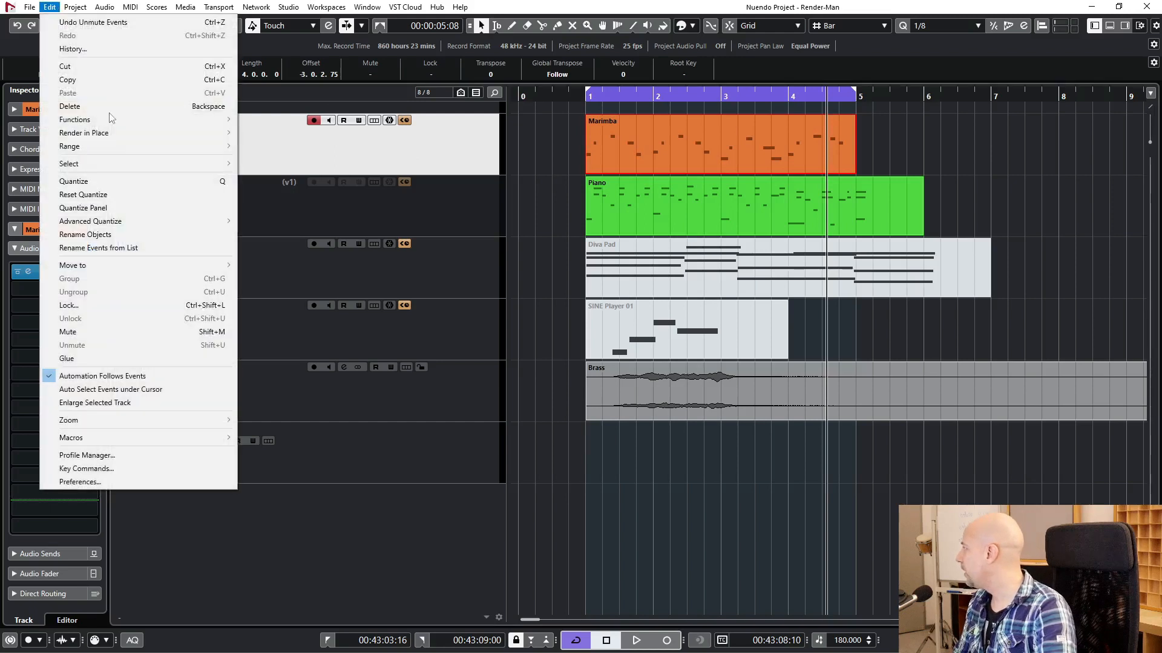
{"action": "mouse_move", "coordinate": [111, 132]}
{"action": "left_click", "coordinate": [280, 147]}
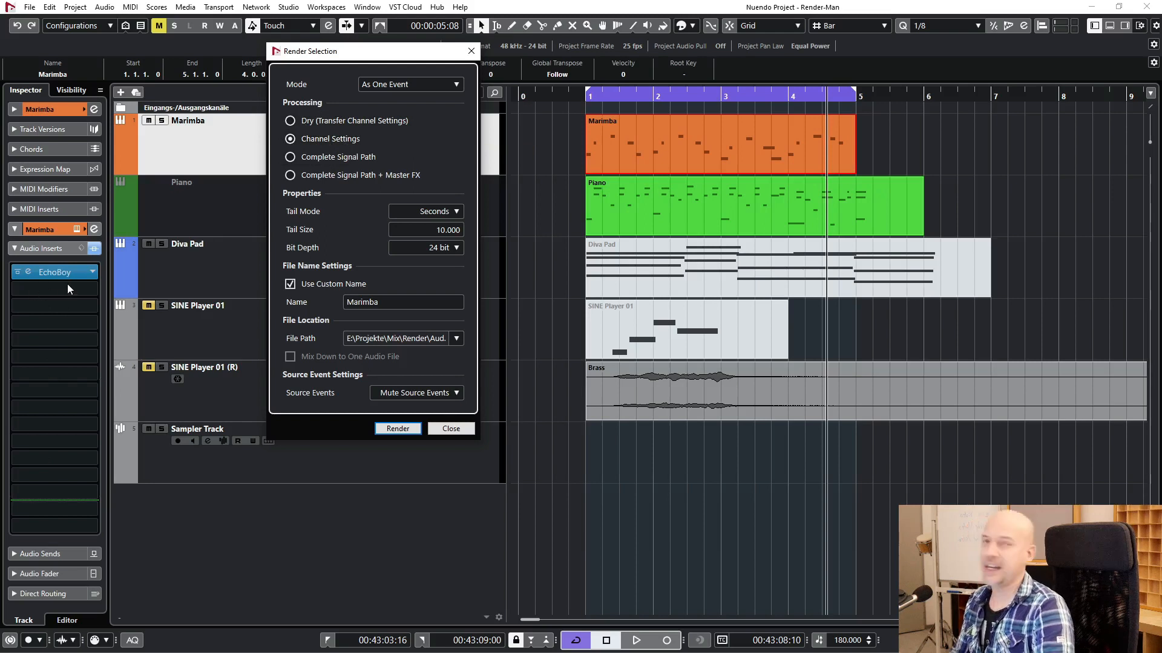
{"action": "left_click", "coordinate": [443, 212]}
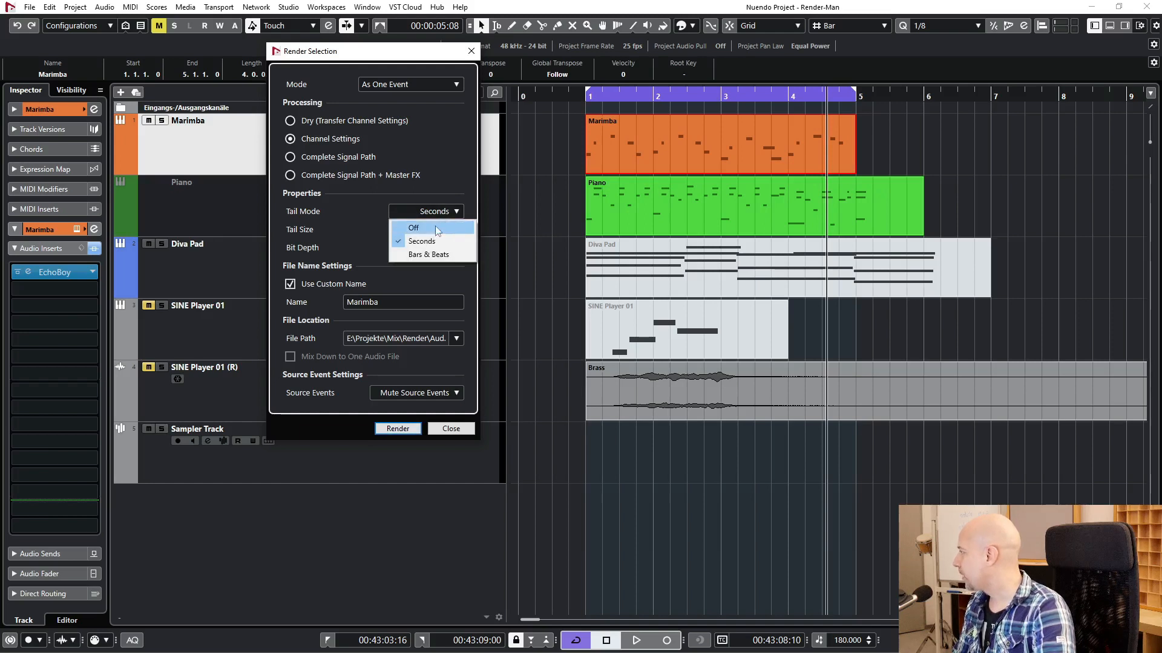
{"action": "left_click", "coordinate": [452, 206]}
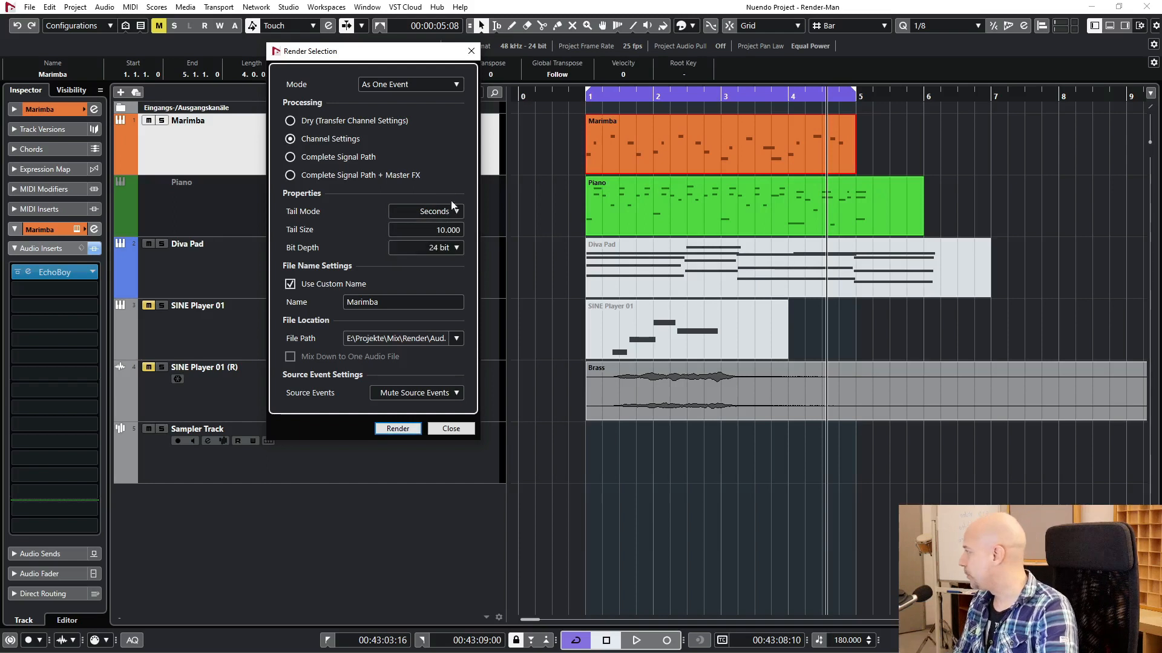
{"action": "left_click", "coordinate": [400, 428]}
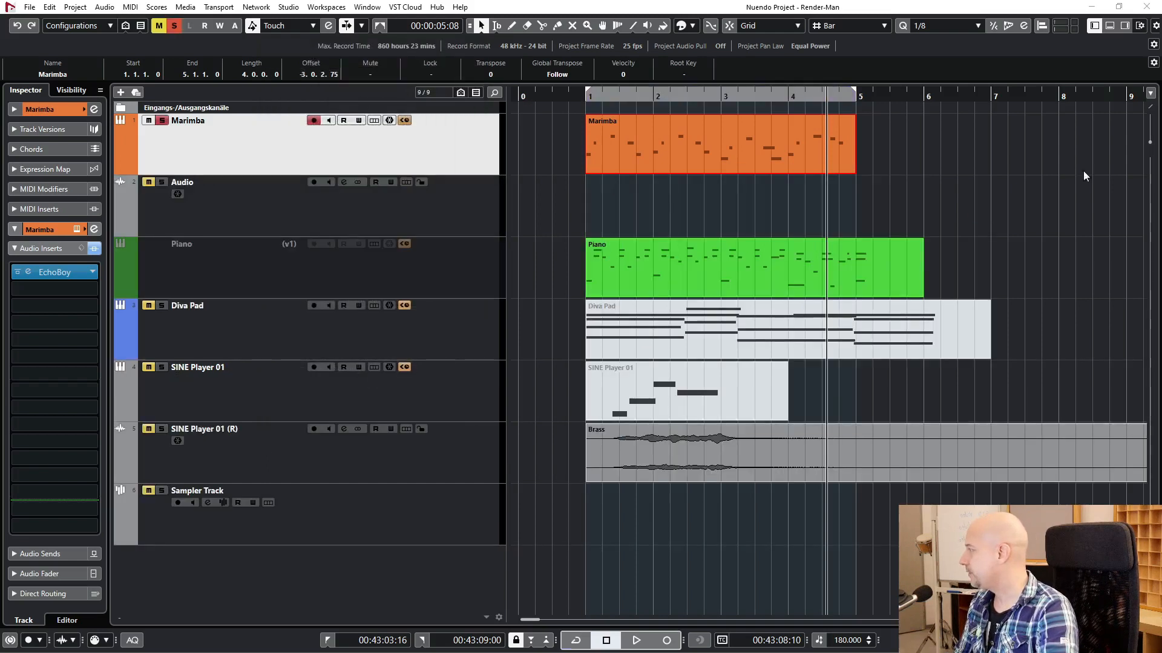
Step: Play the rendered Marimba (R) track soloed over the bar 1 to 5 loop, stop playback and unsolo it
{"action": "key", "text": "KP_Divide"}
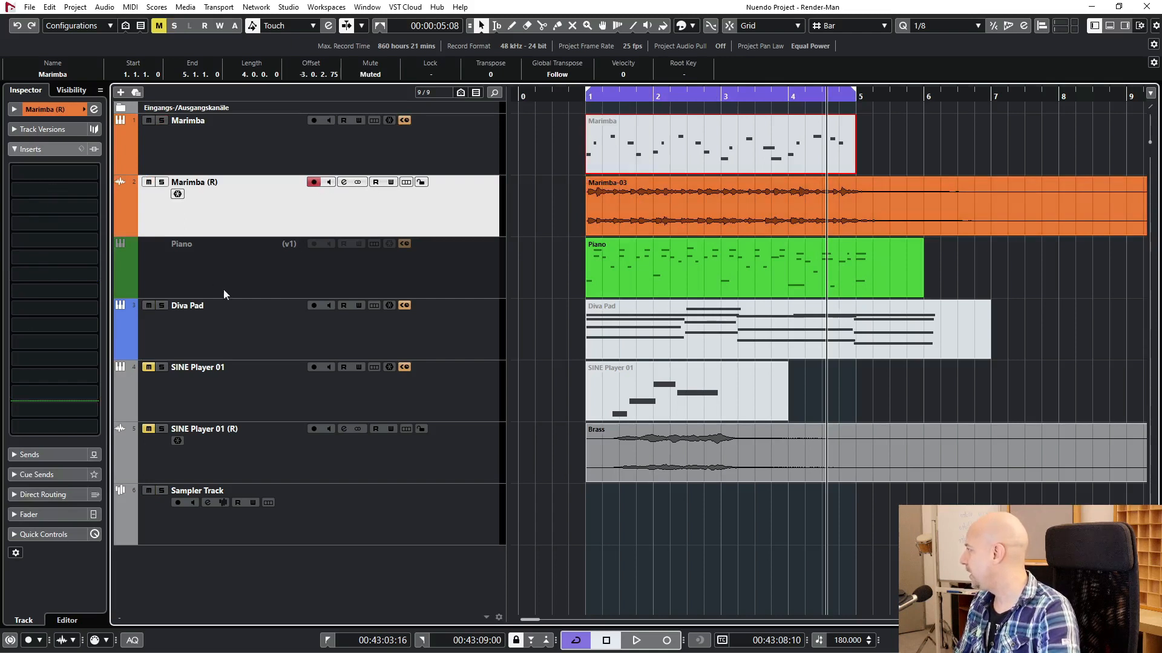
{"action": "left_click", "coordinate": [792, 196]}
{"action": "key", "text": "s"}
{"action": "key", "text": "space"}
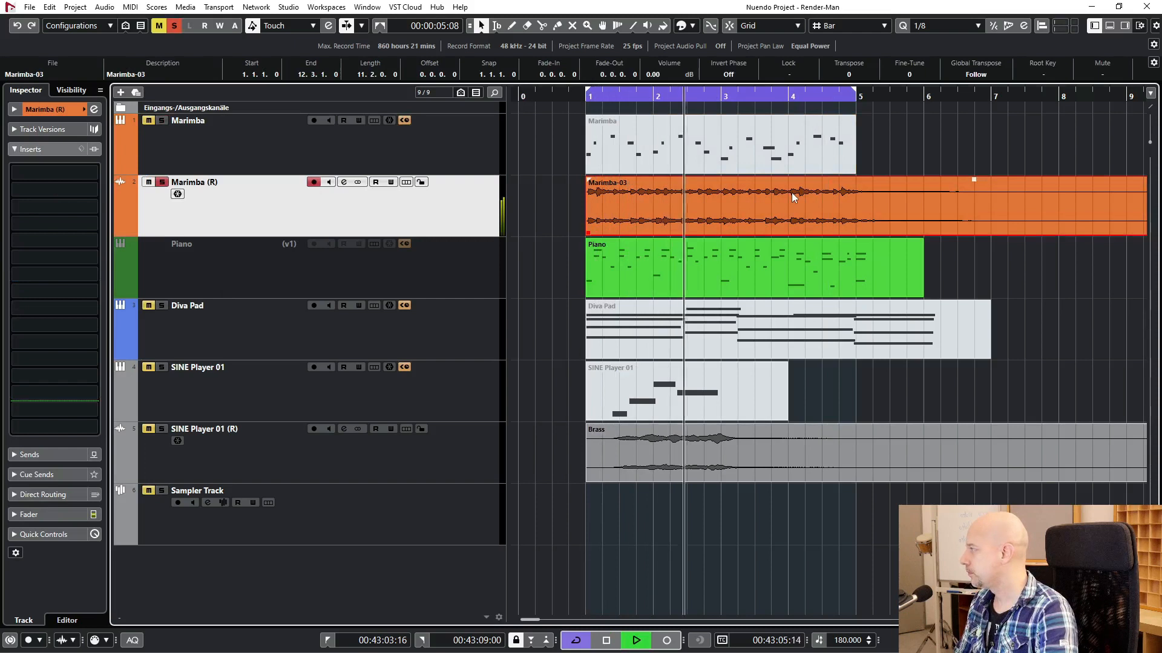
{"action": "key", "text": "space"}
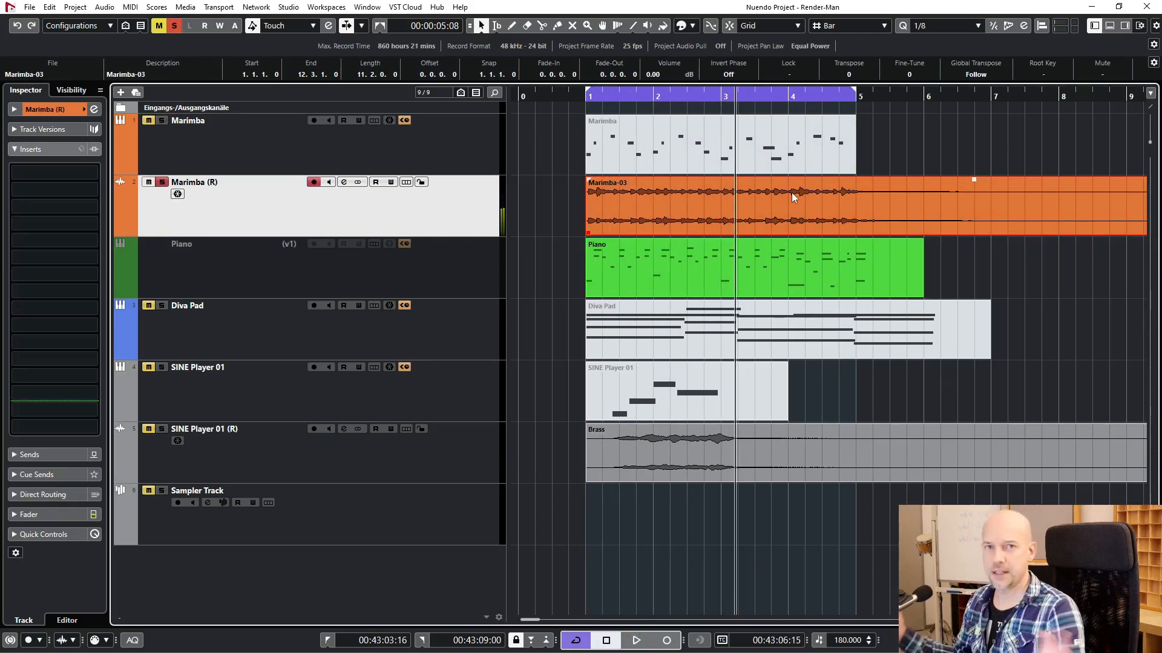
{"action": "key", "text": "s"}
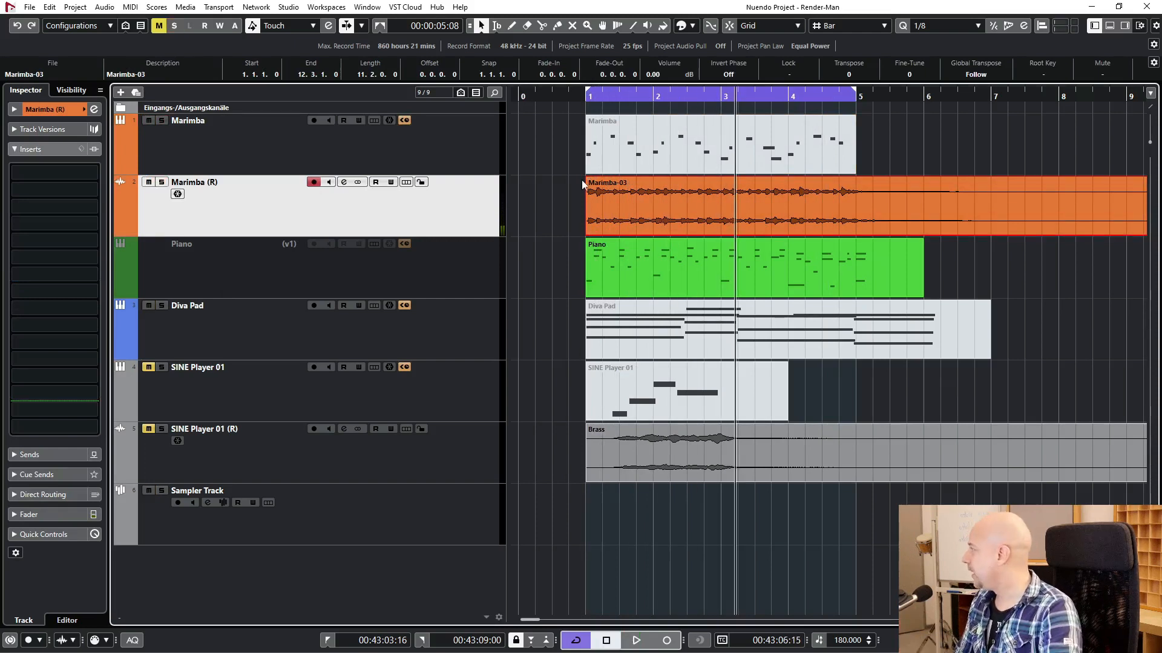
Step: Unmute the original Marimba MIDI part and select it together with the Brass audio event
{"action": "left_click", "coordinate": [582, 179]}
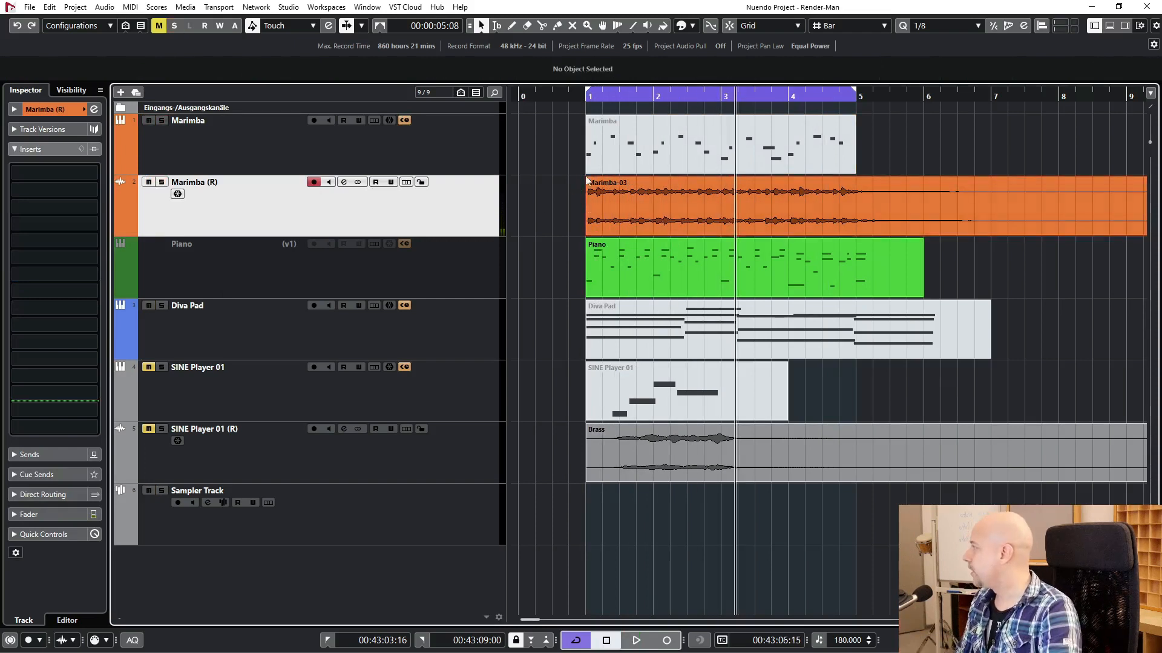
{"action": "left_click", "coordinate": [685, 145]}
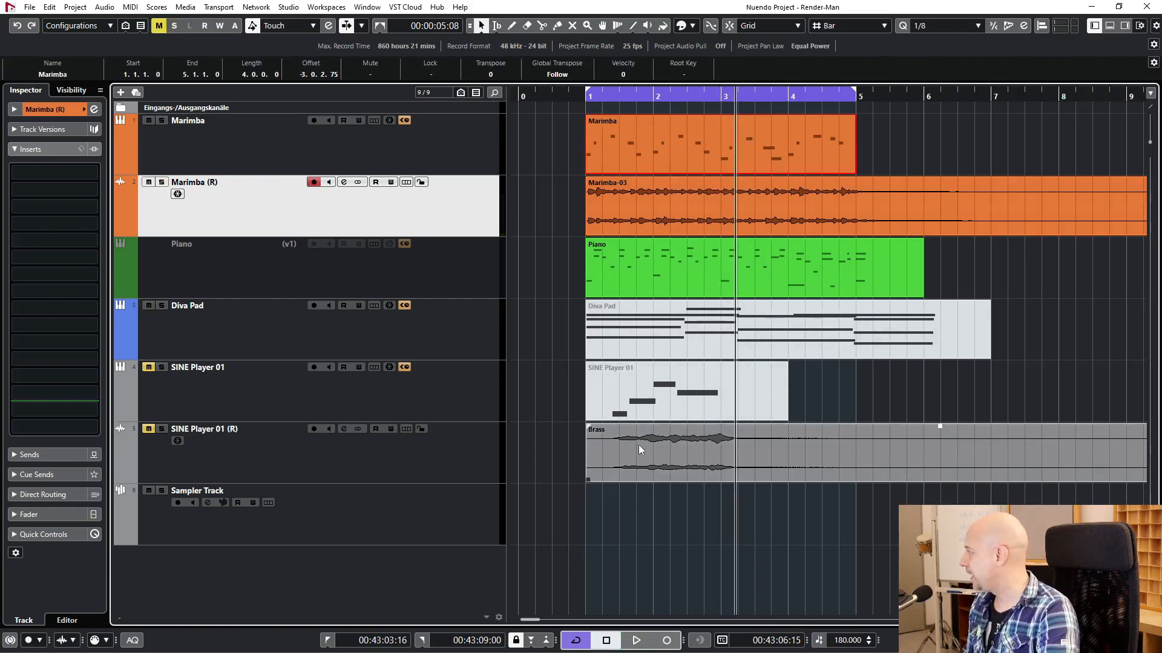
{"action": "left_click", "coordinate": [663, 457], "text": "shift"}
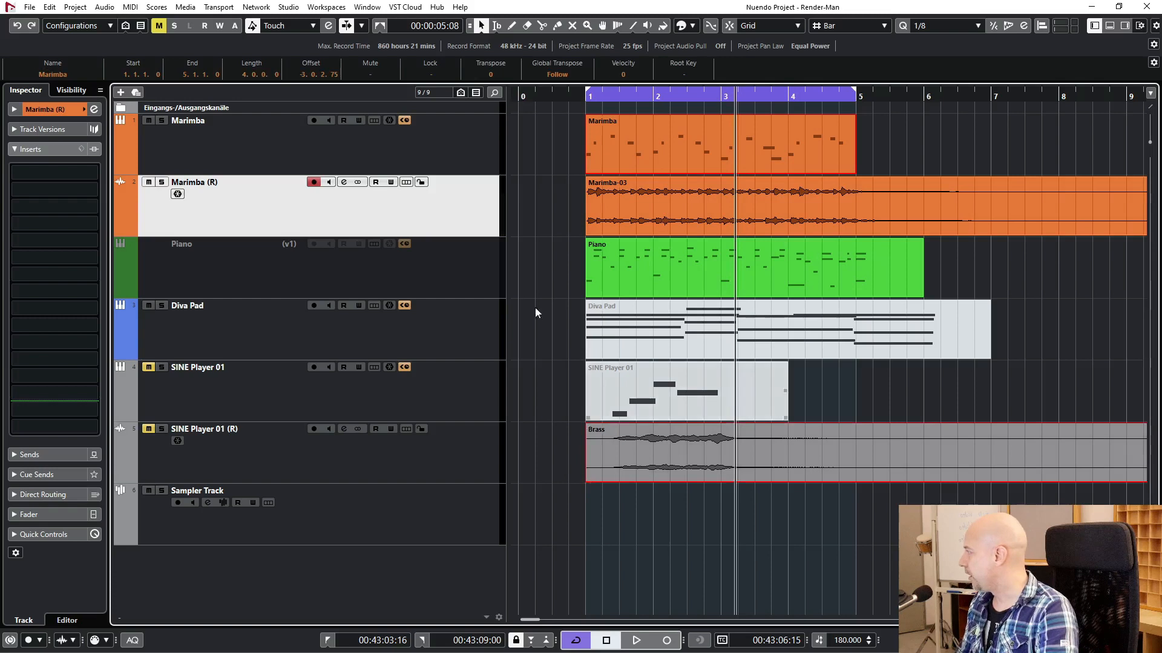
{"action": "left_click", "coordinate": [51, 8]}
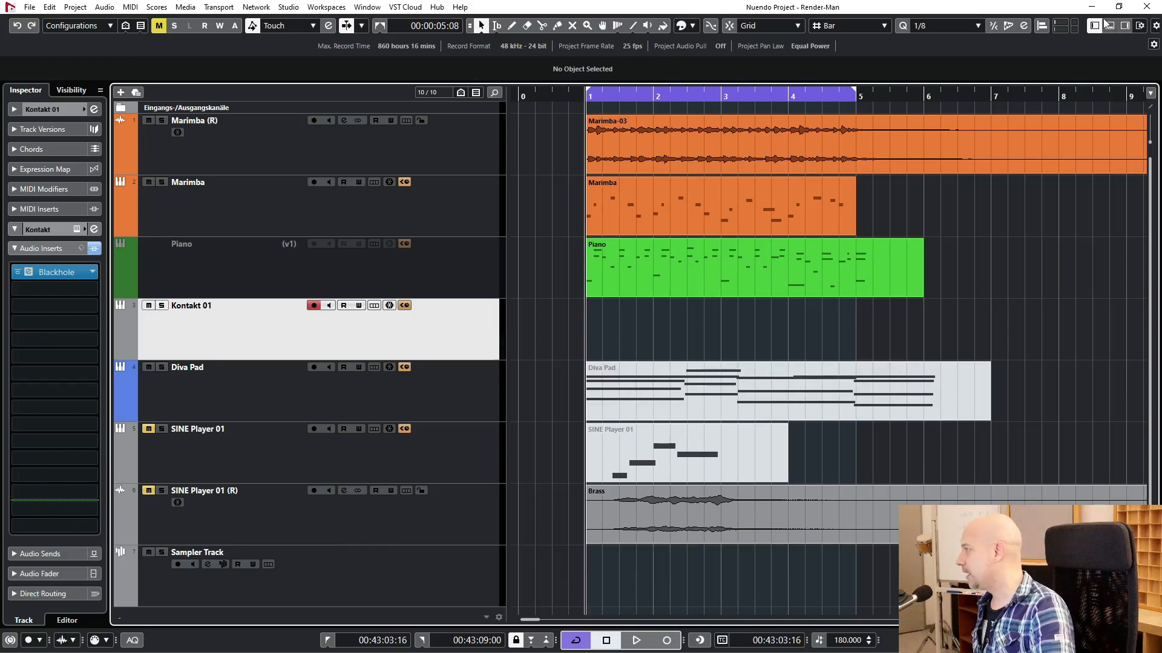
Step: Load the Marimba MIDI part into a new sampler track and hide the Sampler Control
{"action": "left_click_drag", "start_coordinate": [713, 198], "coordinate": [665, 466]}
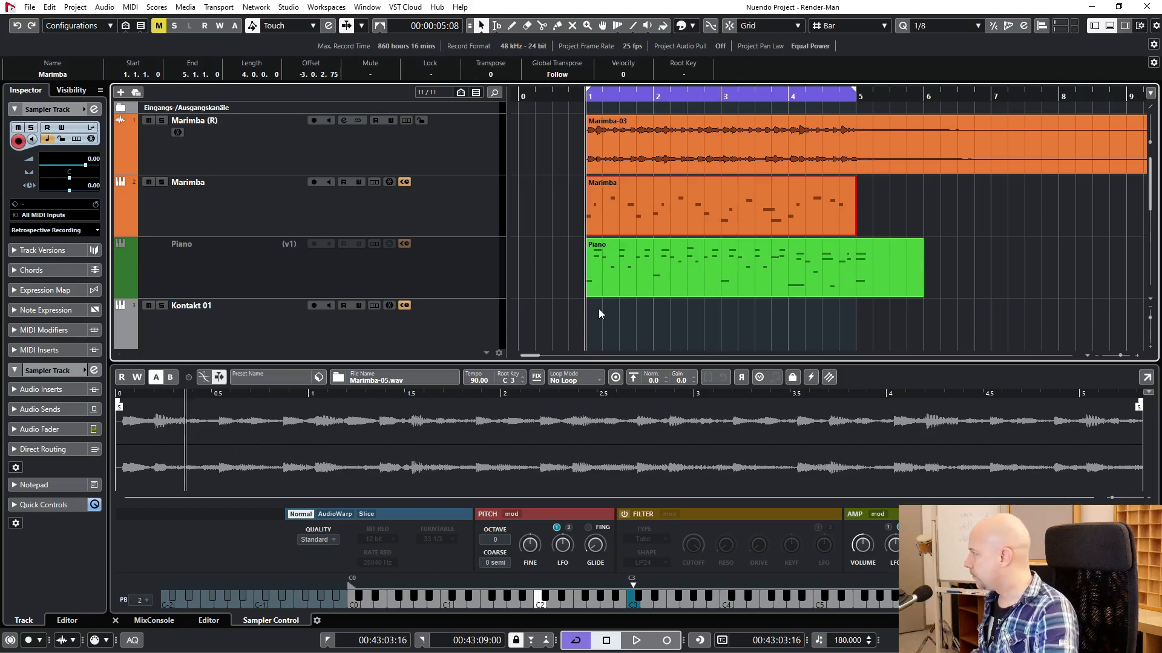
{"action": "left_click", "coordinate": [1111, 26]}
Step: Examine the Blackhole reverb insert on the Kontakt 01 track and close its window
{"action": "left_click", "coordinate": [398, 336]}
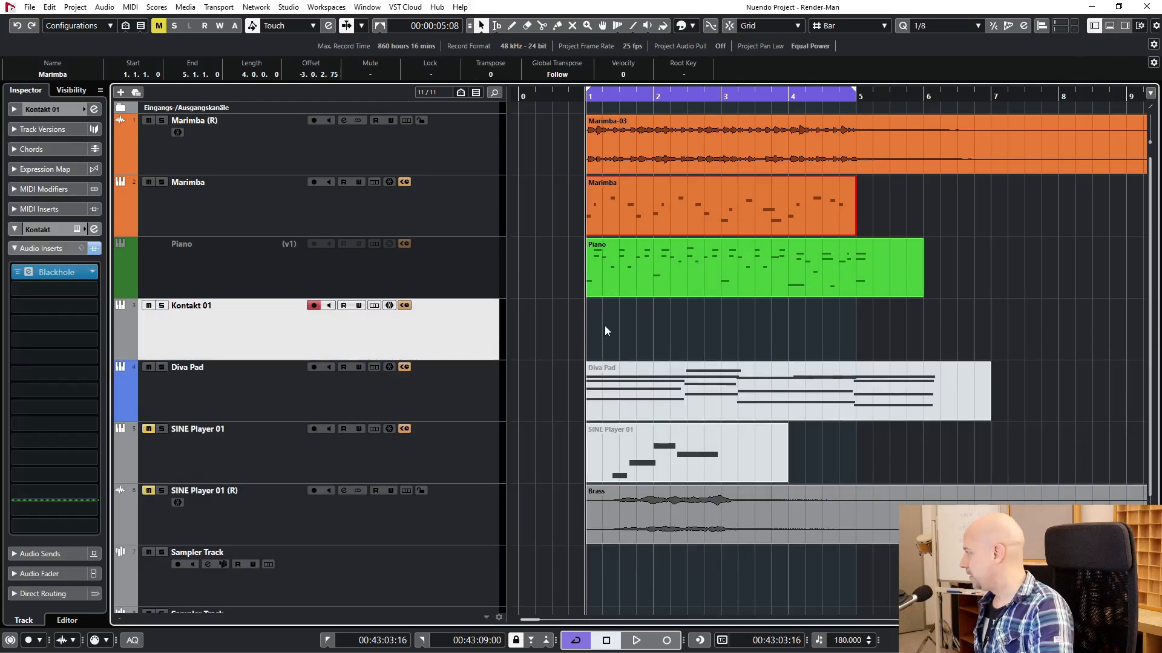
{"action": "left_click", "coordinate": [29, 273]}
{"action": "left_click_drag", "start_coordinate": [626, 198], "coordinate": [374, 183]}
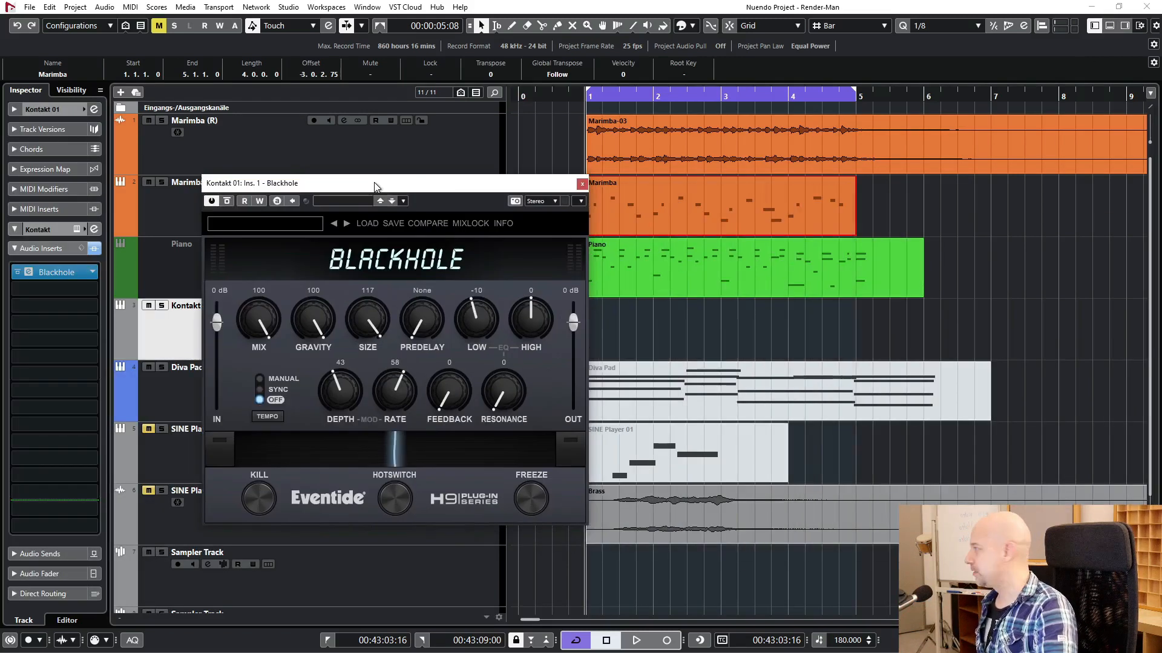
{"action": "left_click", "coordinate": [582, 184]}
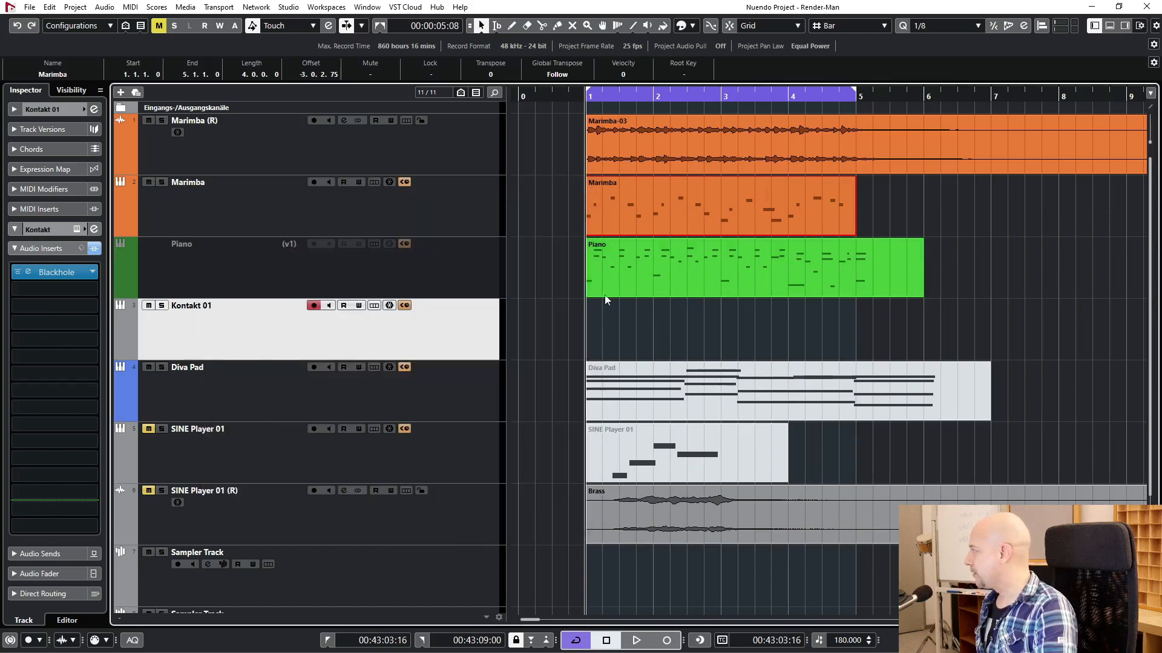
{"action": "left_click", "coordinate": [624, 326]}
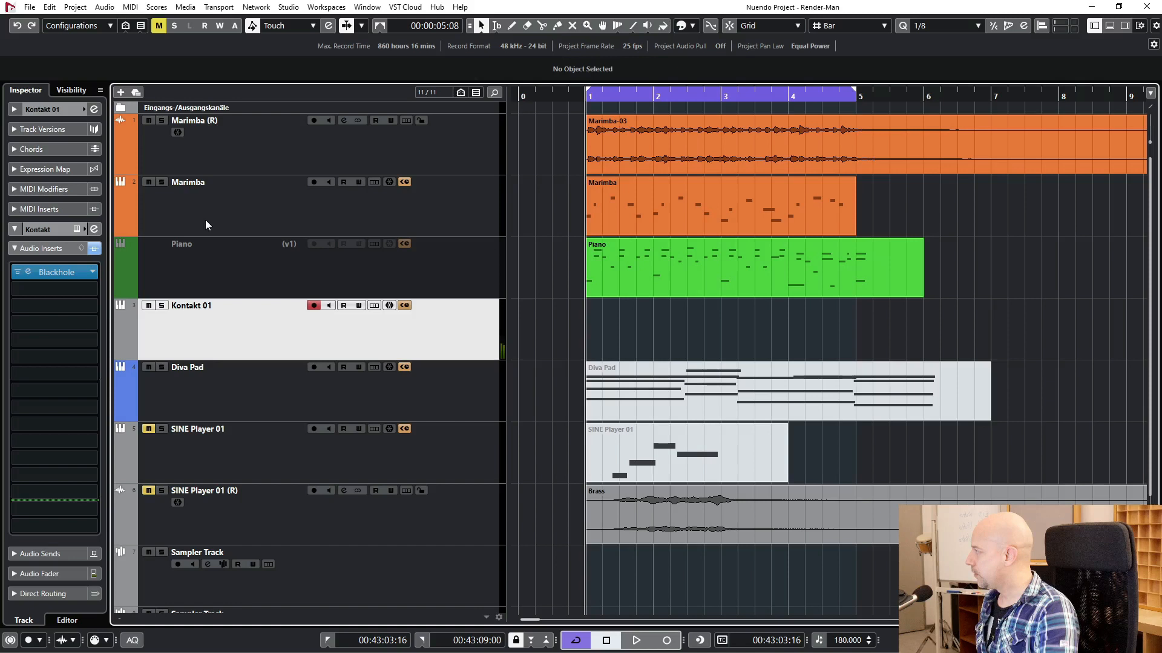
{"action": "left_click", "coordinate": [31, 274]}
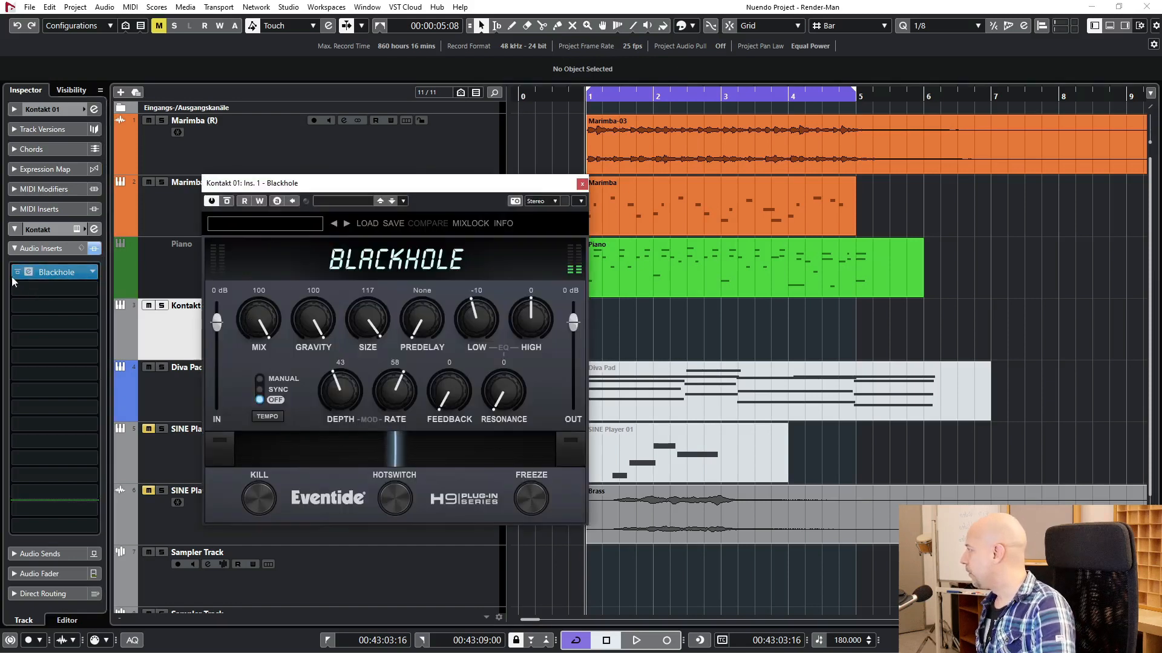
{"action": "left_click", "coordinate": [582, 185]}
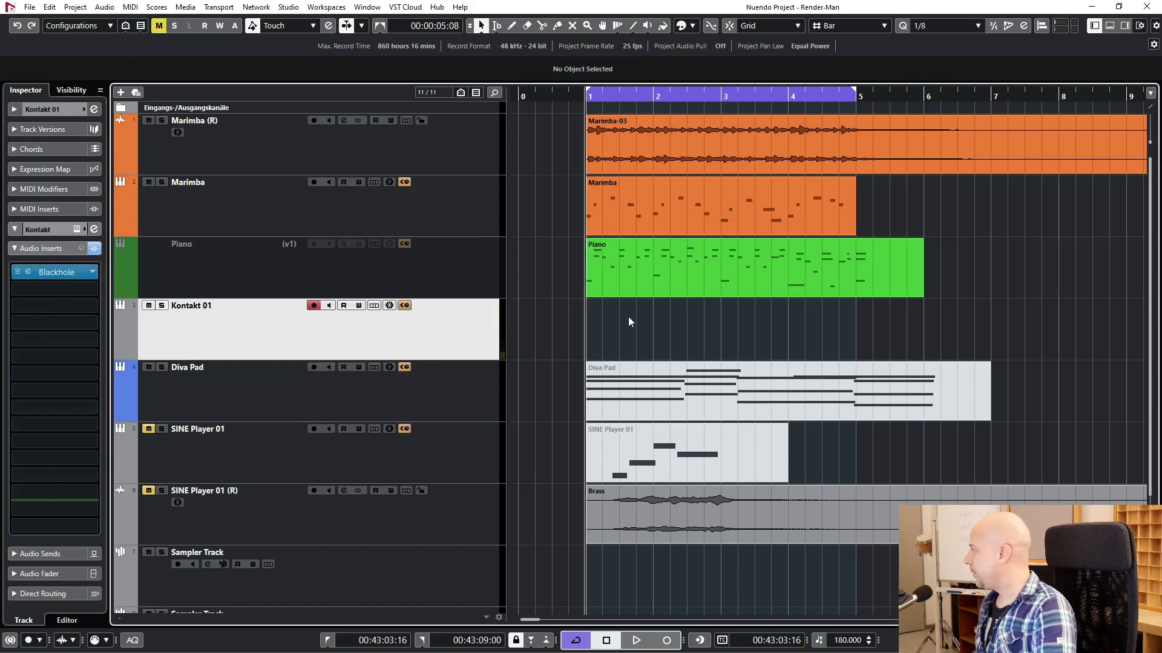
Step: Solo the Kontakt 01 track and record a sustained MIDI note from bar 1 with the cycle off
{"action": "key", "text": "s"}
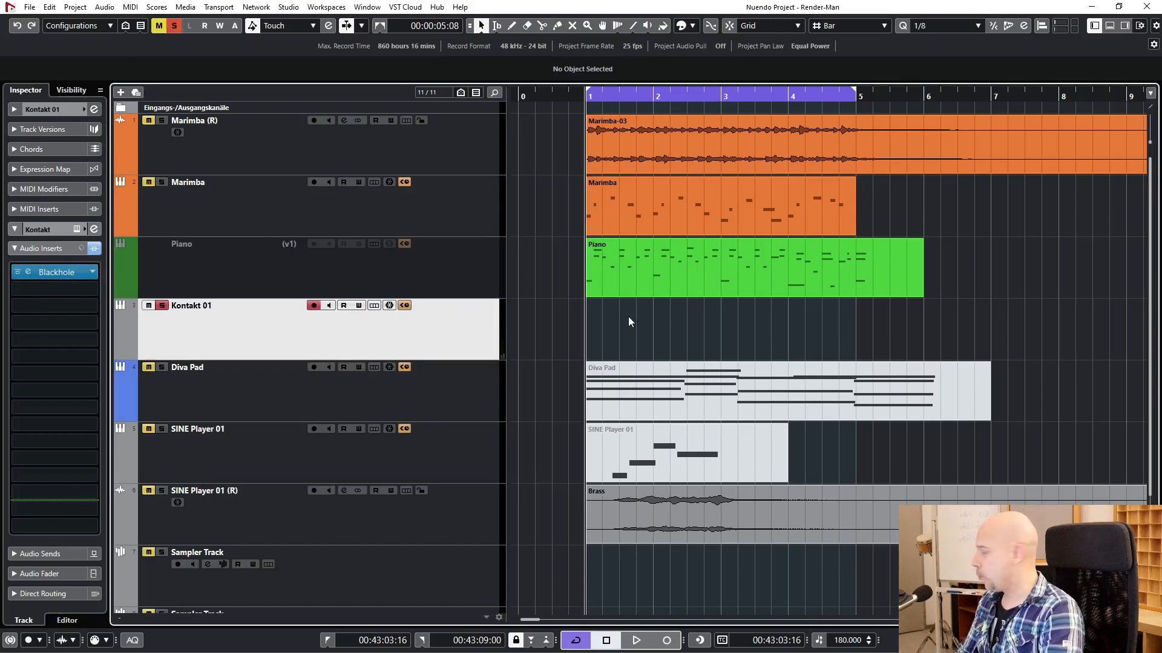
{"action": "key", "text": "KP_Divide"}
{"action": "key", "text": "KP_Multiply"}
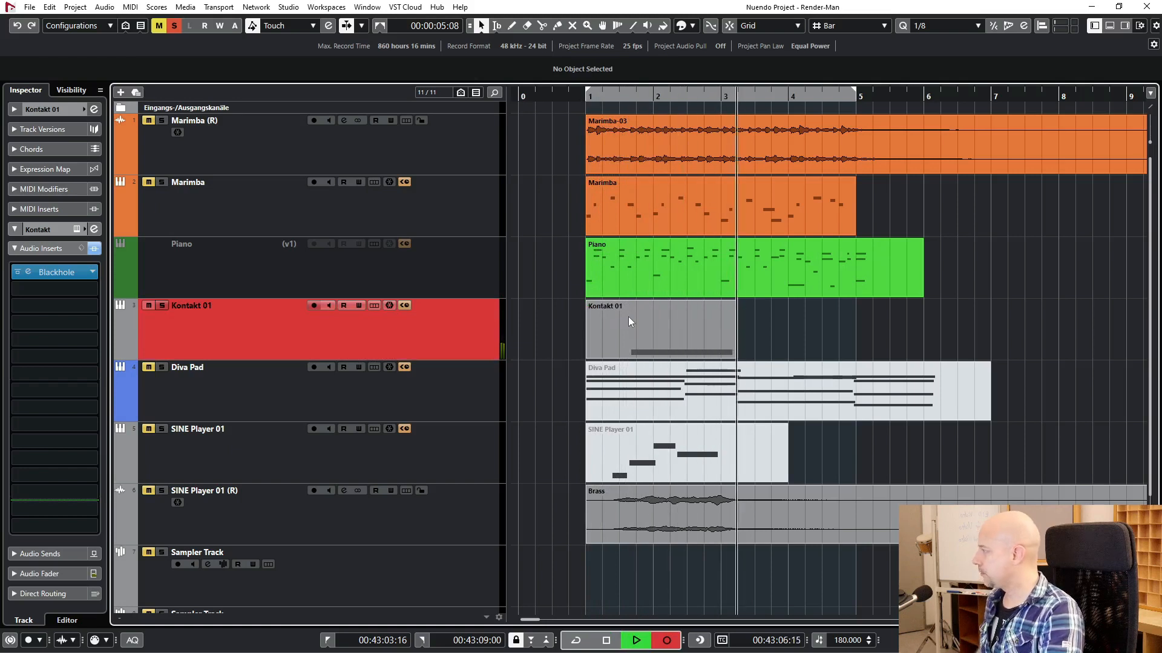
{"action": "key", "text": "KP_Multiply"}
{"action": "key", "text": "KP_0"}
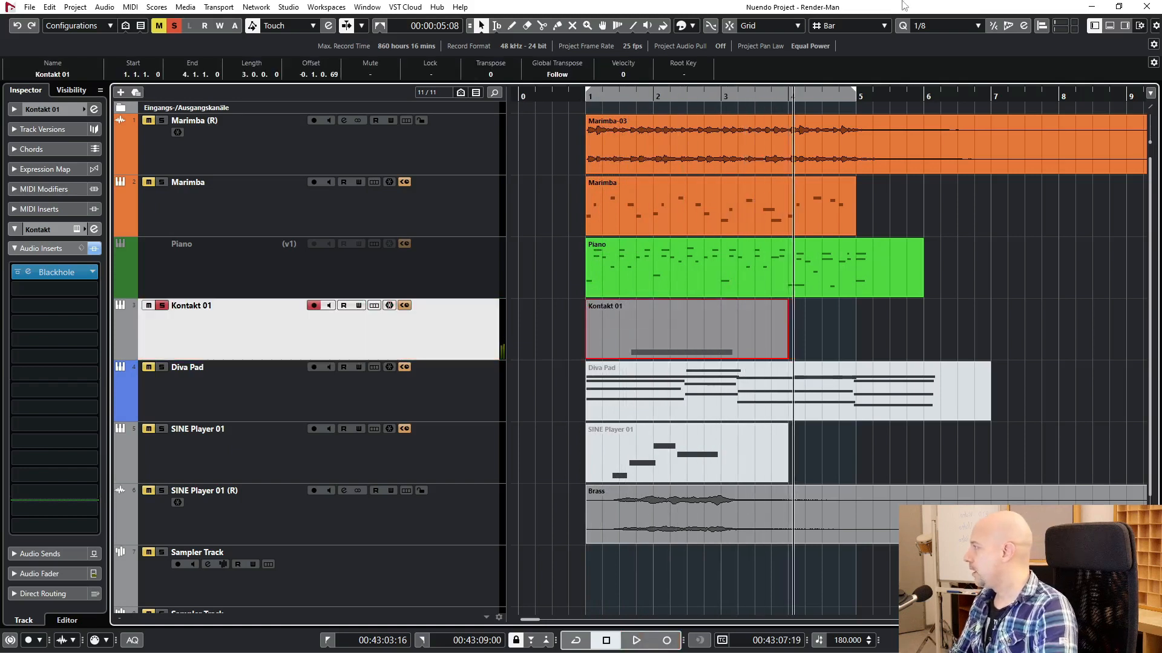
Step: Quantize the recorded Kontakt 01 note to 1/1
{"action": "left_click", "coordinate": [943, 27]}
{"action": "left_click", "coordinate": [947, 55]}
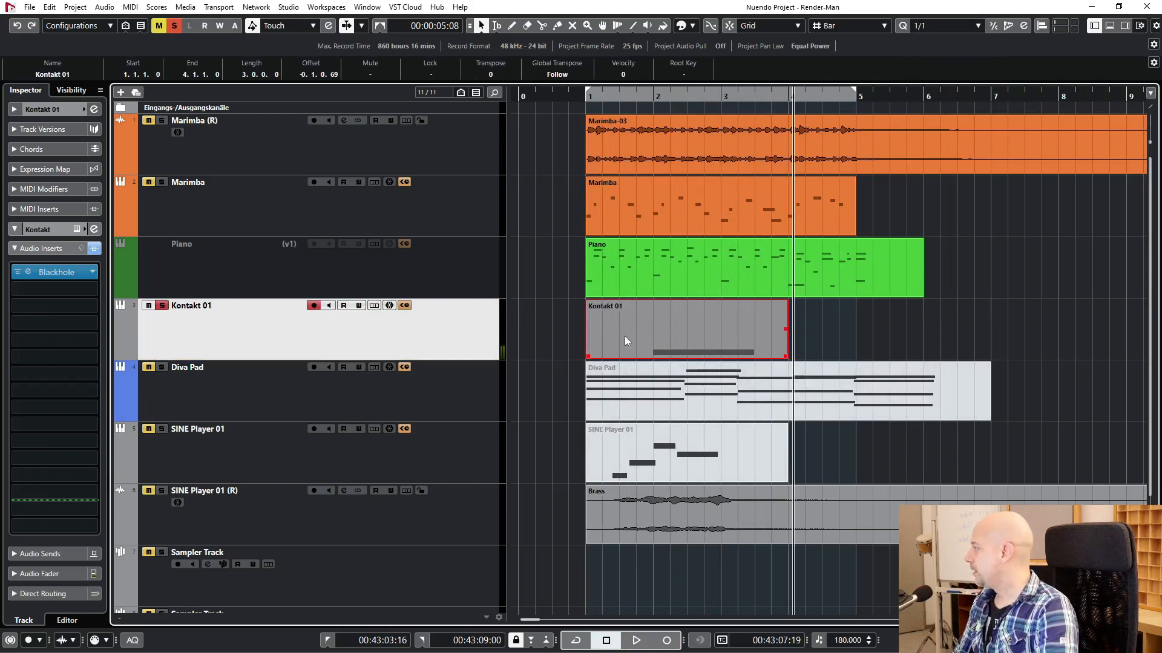
{"action": "key", "text": "3"}
{"action": "key", "text": "q"}
Step: Cut off the empty first bar of the Kontakt 01 part and move the remainder to bar 1
{"action": "key", "text": "j"}
{"action": "left_click", "coordinate": [657, 324]}
{"action": "key", "text": "1"}
{"action": "key", "text": "Delete"}
{"action": "left_click_drag", "start_coordinate": [736, 340], "coordinate": [667, 340]}
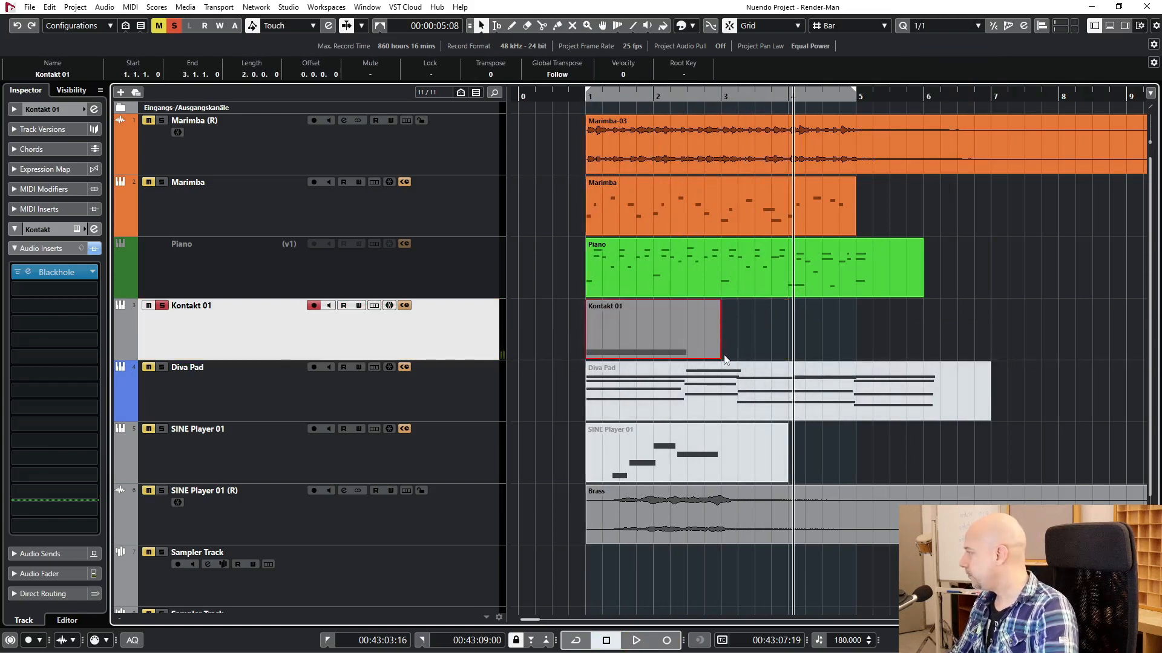
Step: Extend the Kontakt 01 part's end to bar 12 and set the locators to its range
{"action": "key", "text": "g"}
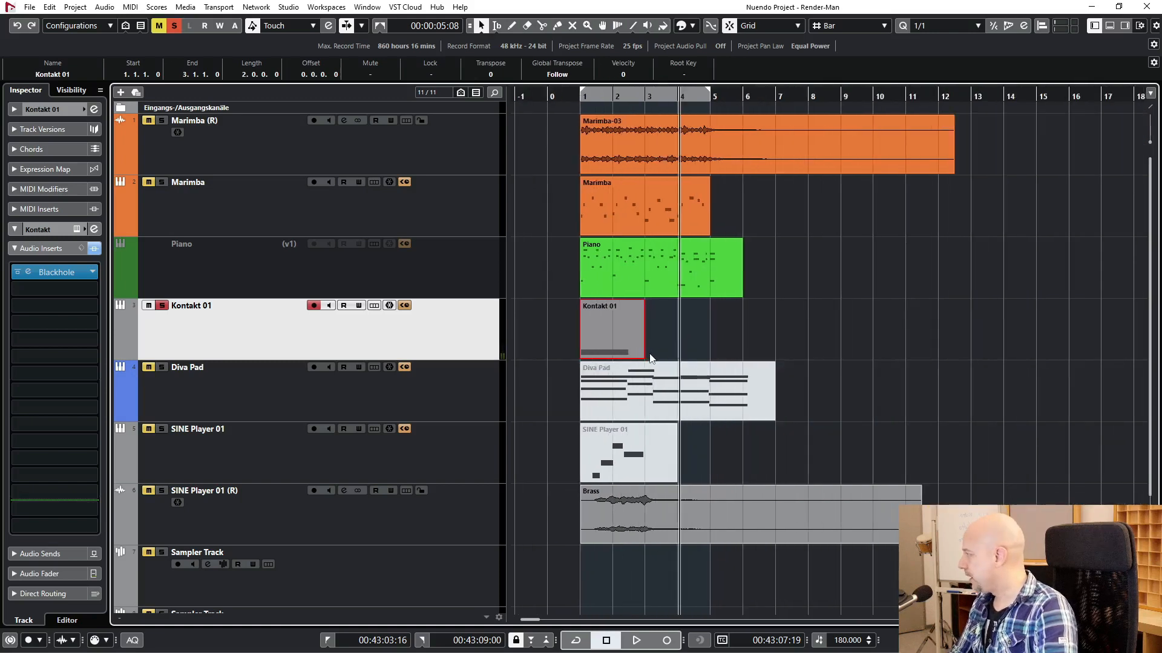
{"action": "left_click_drag", "start_coordinate": [641, 356], "coordinate": [936, 351]}
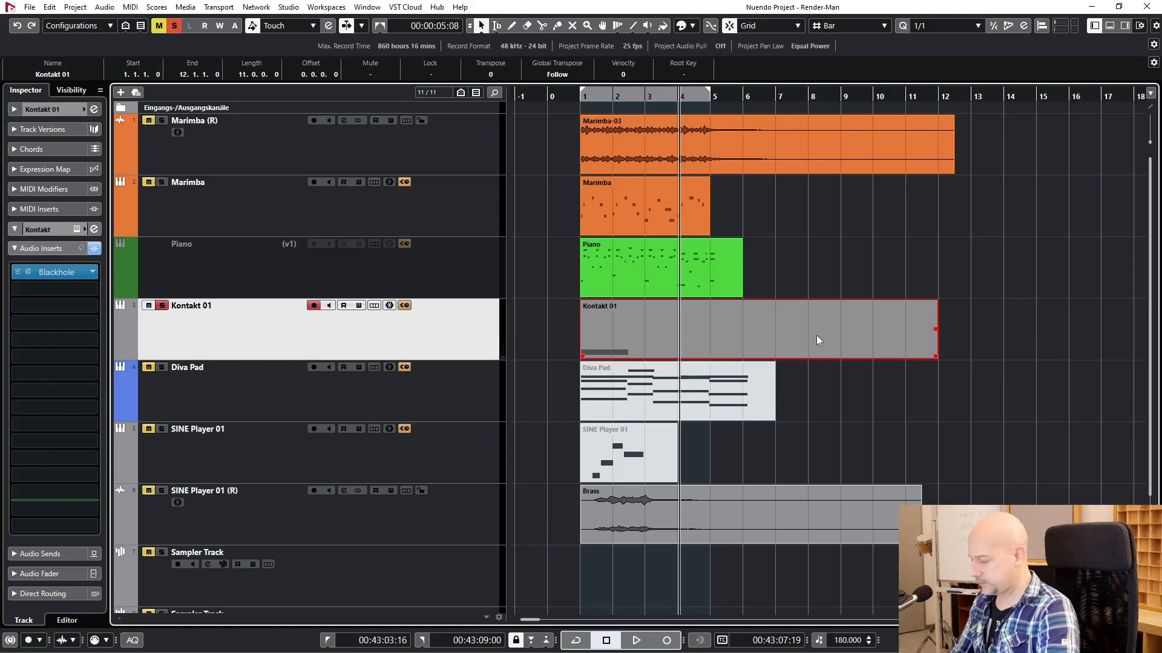
{"action": "key", "text": "p"}
Step: Render the Kontakt 01 part in place with Channel Settings processing, a 10-second tail and the custom name Piano Reverb
{"action": "left_click", "coordinate": [34, 8]}
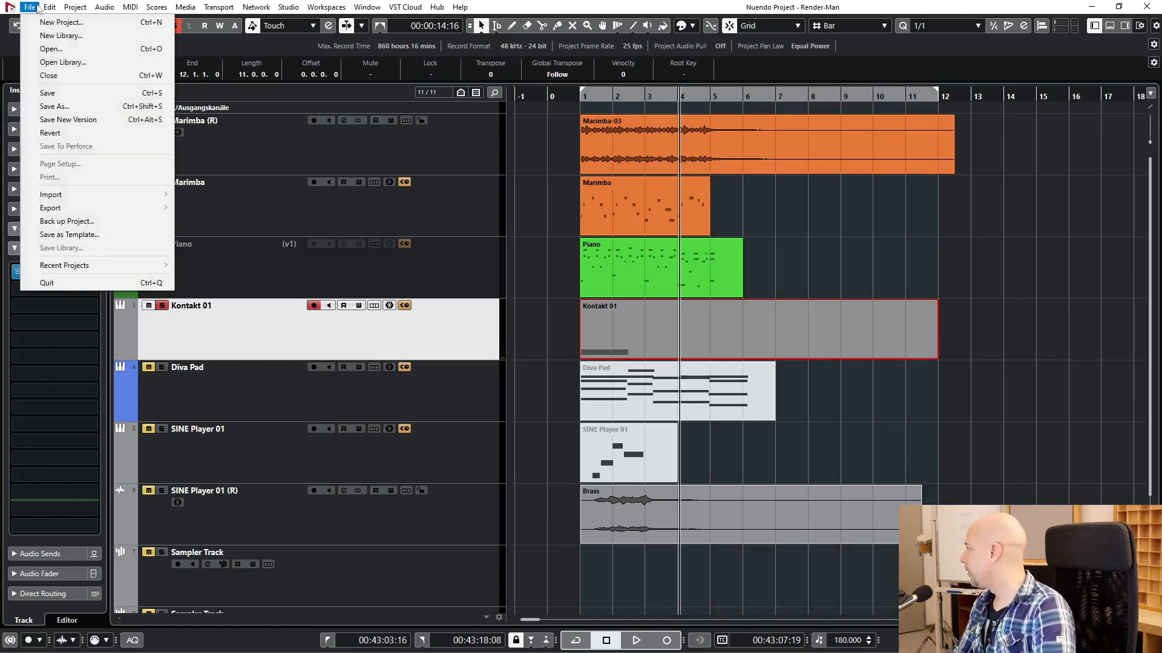
{"action": "mouse_move", "coordinate": [50, 8]}
{"action": "mouse_move", "coordinate": [232, 130]}
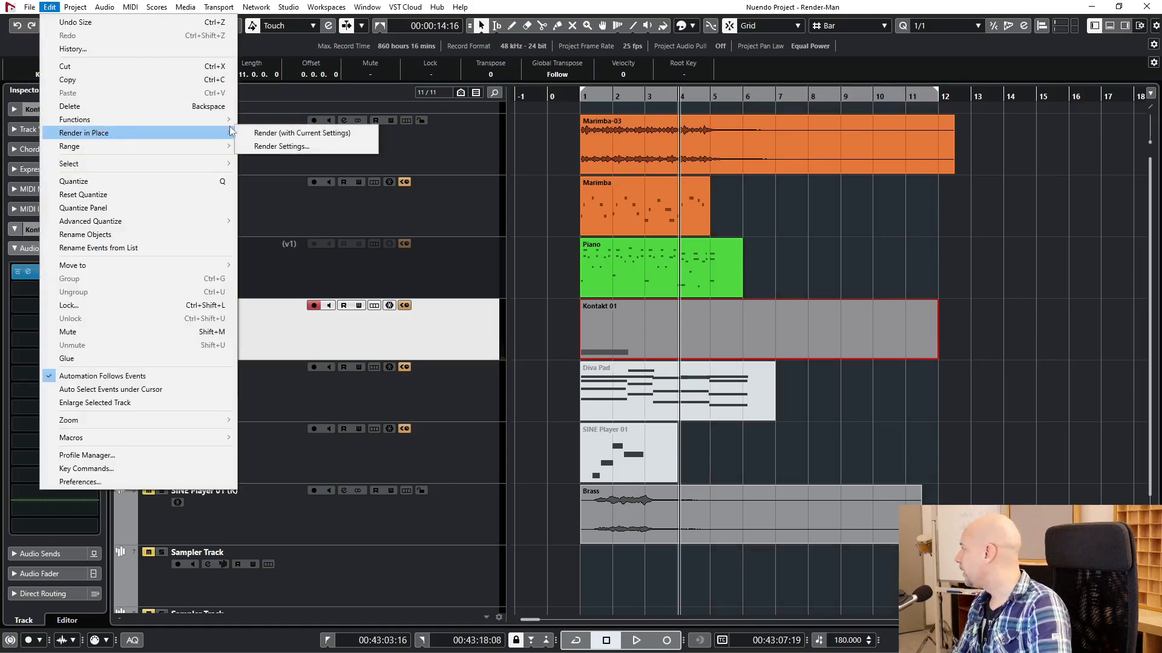
{"action": "left_click", "coordinate": [281, 146]}
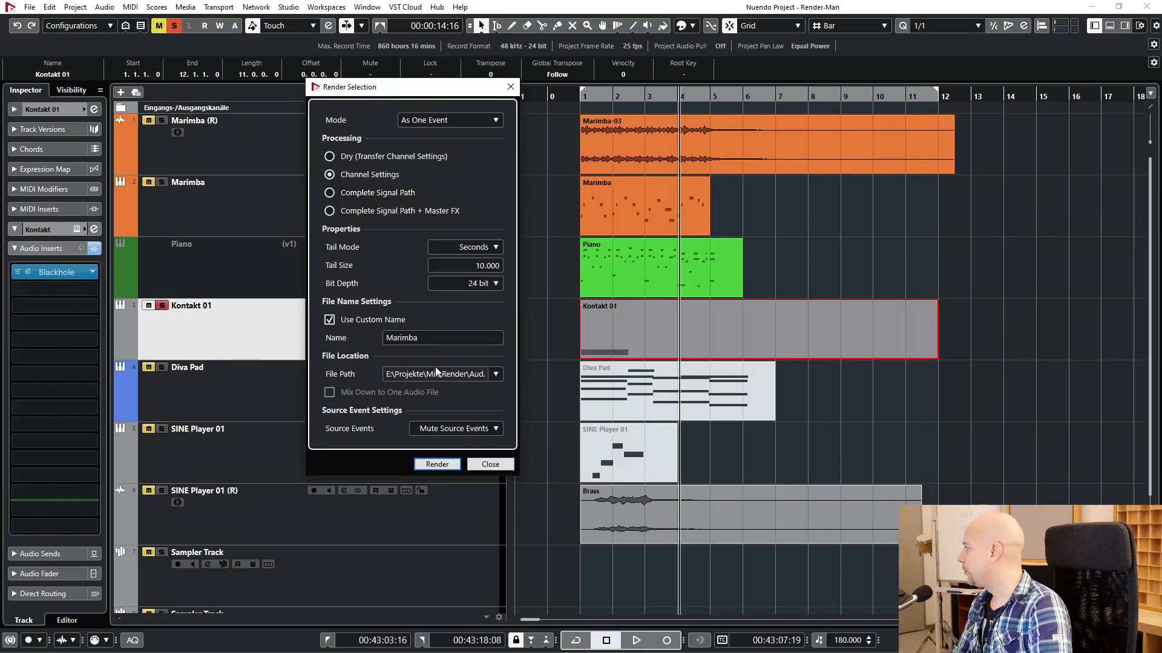
{"action": "double_click", "coordinate": [458, 335]}
{"action": "type", "text": "P"}
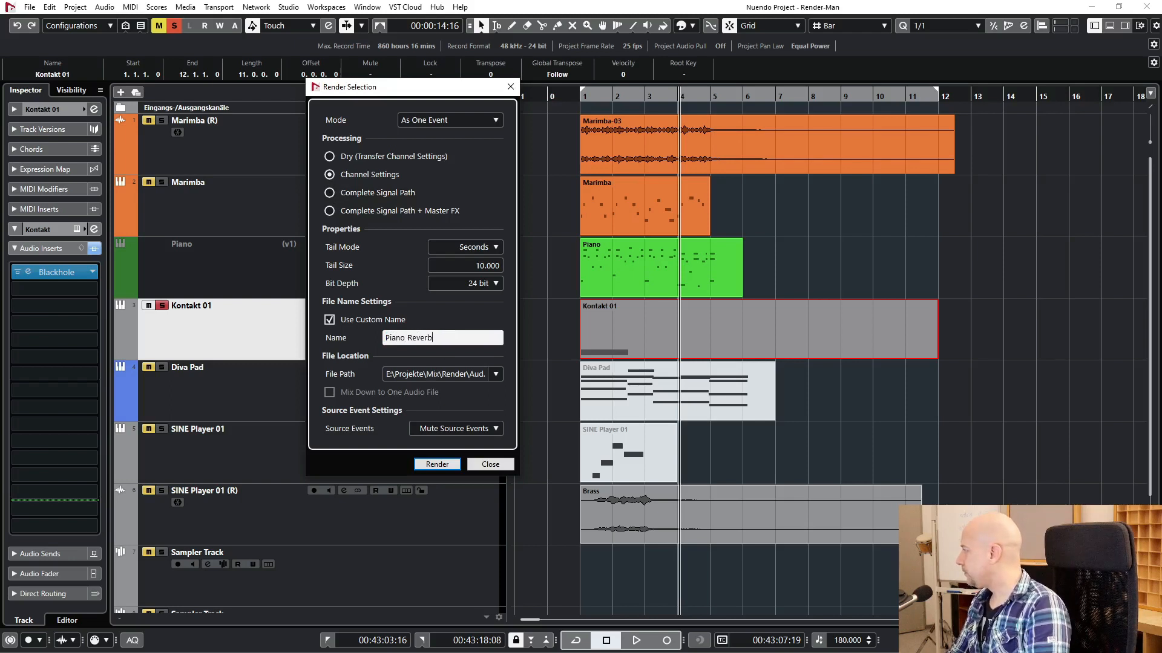
{"action": "type", "text": "iano Reverb"}
{"action": "left_click", "coordinate": [426, 466]}
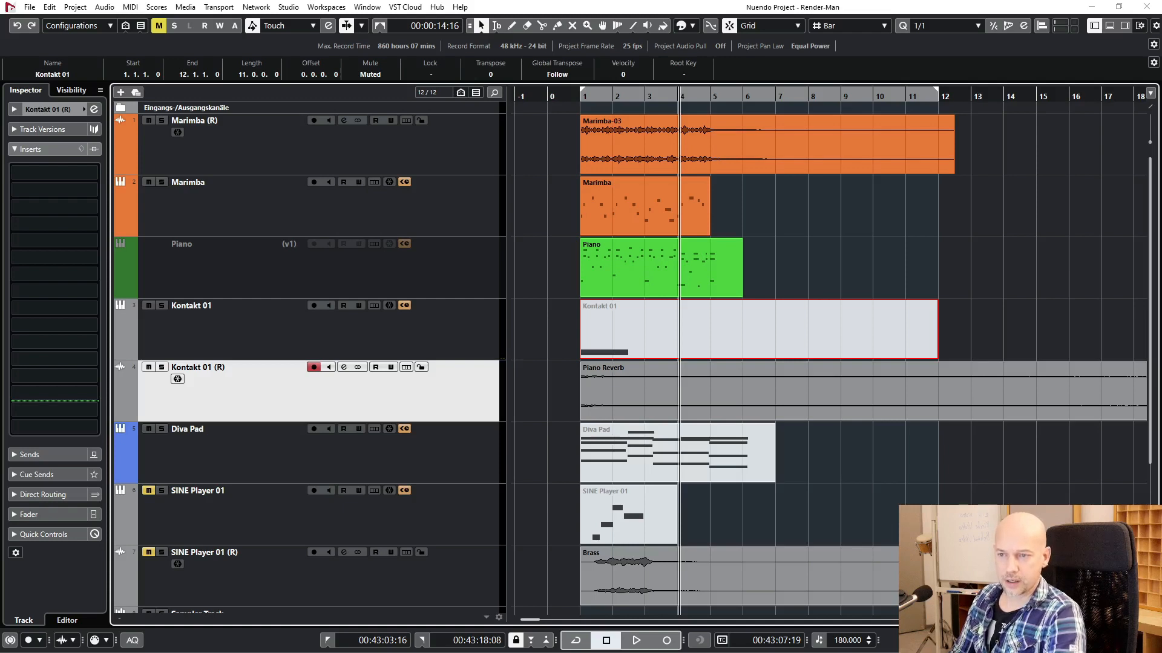
Step: Switch to File Explorer, view the rendered WAV files in the project's Audio folder, and return to Nuendo
{"action": "left_click_drag", "start_coordinate": [1161, 99], "coordinate": [990, 102]}
{"action": "left_click", "coordinate": [1028, 174]}
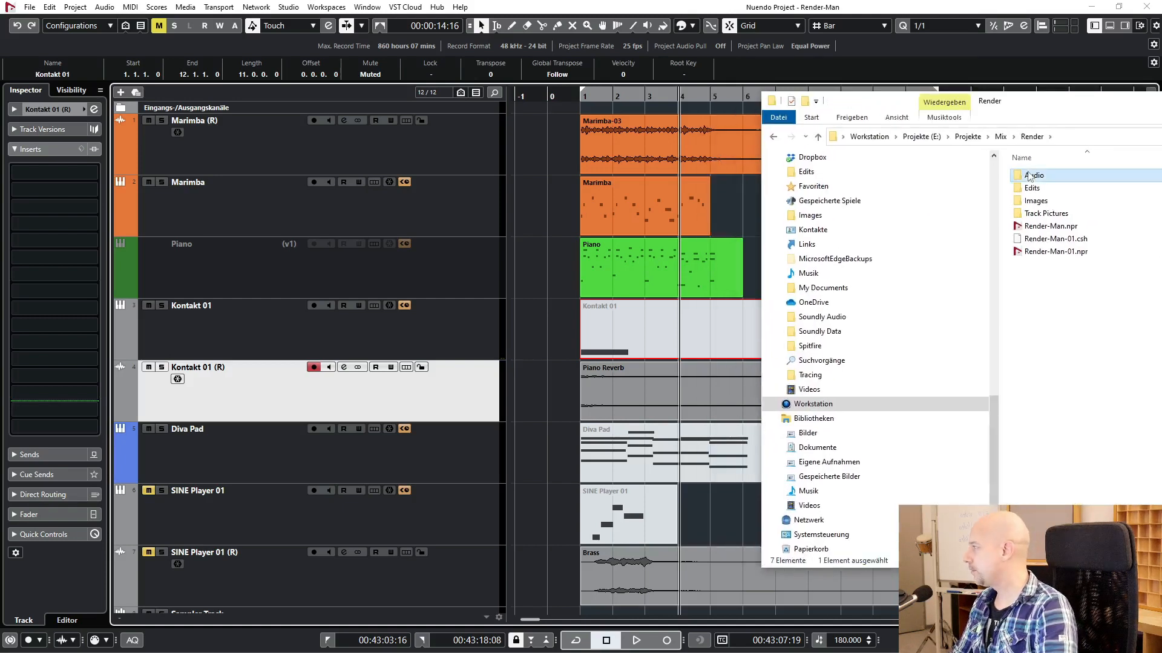
{"action": "double_click", "coordinate": [1028, 176]}
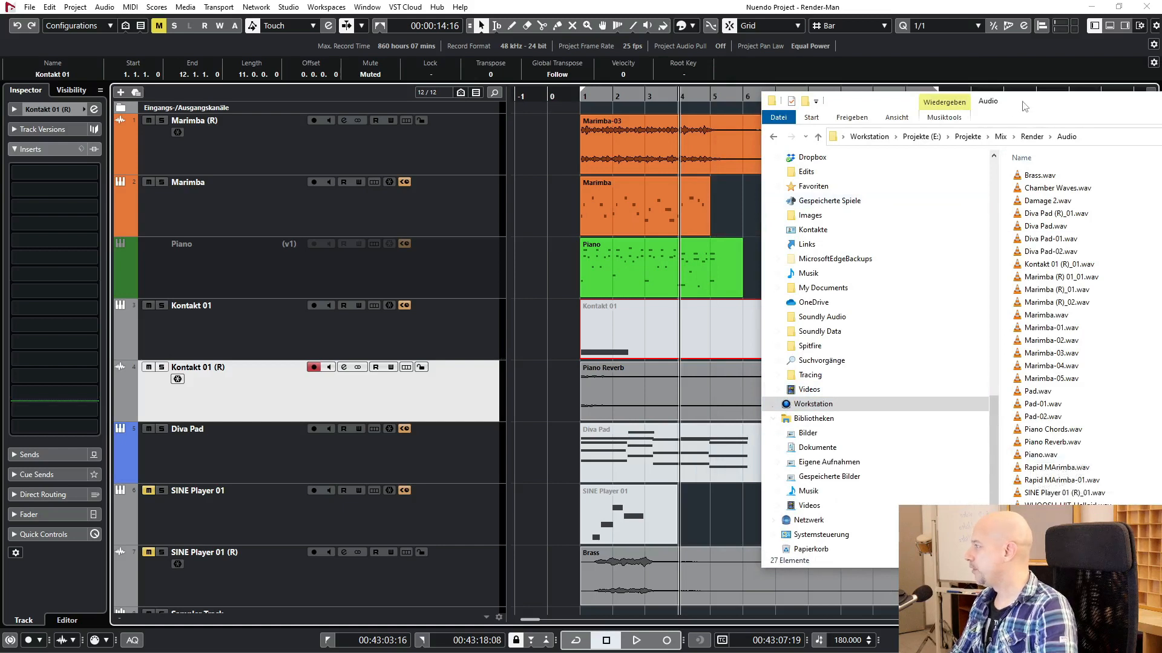
{"action": "key", "text": "alt+Tab"}
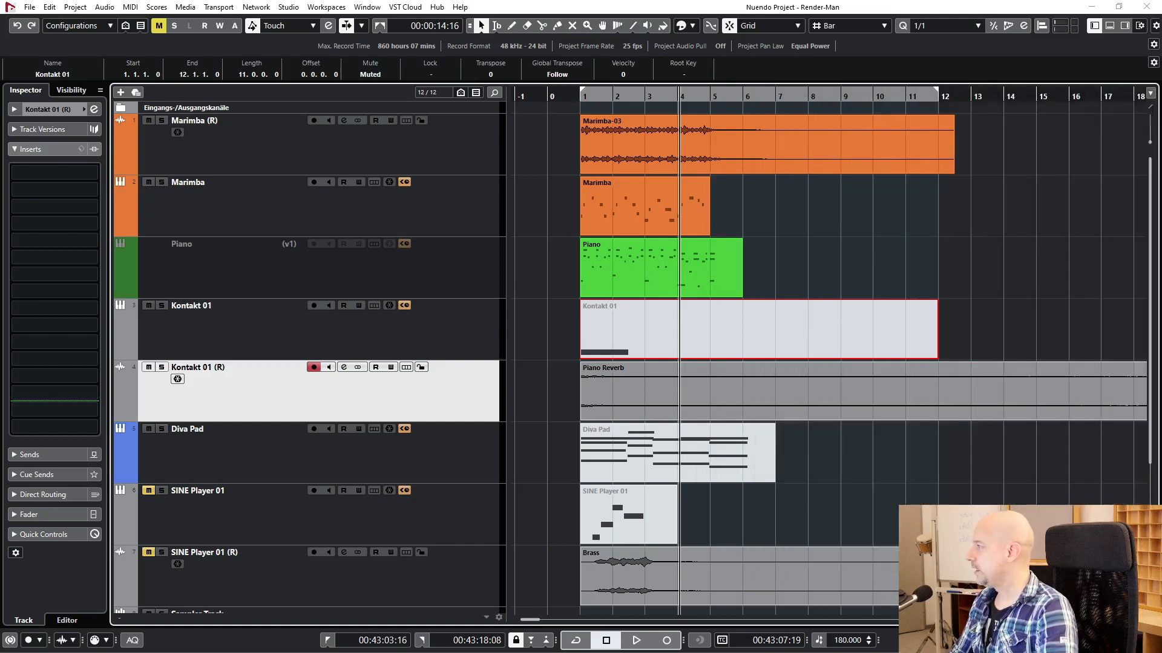
Step: Add one Kontakt instrument track with Stereo Out below the Kontakt 01 track
{"action": "left_click", "coordinate": [974, 281]}
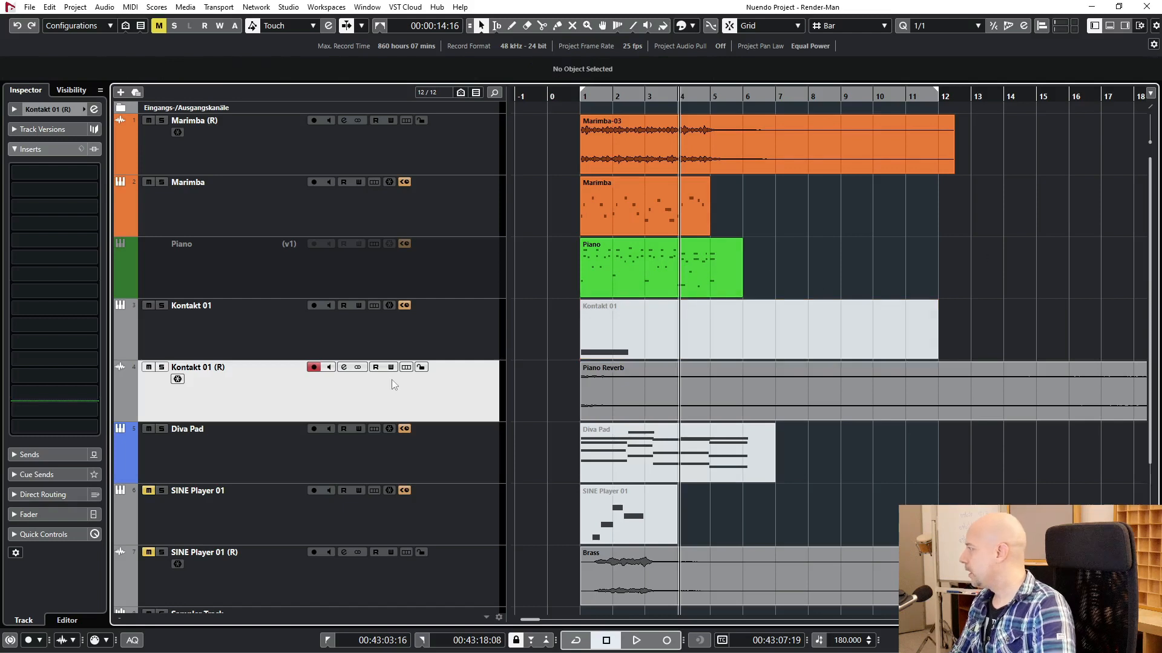
{"action": "left_click", "coordinate": [435, 319]}
{"action": "right_click", "coordinate": [434, 319]}
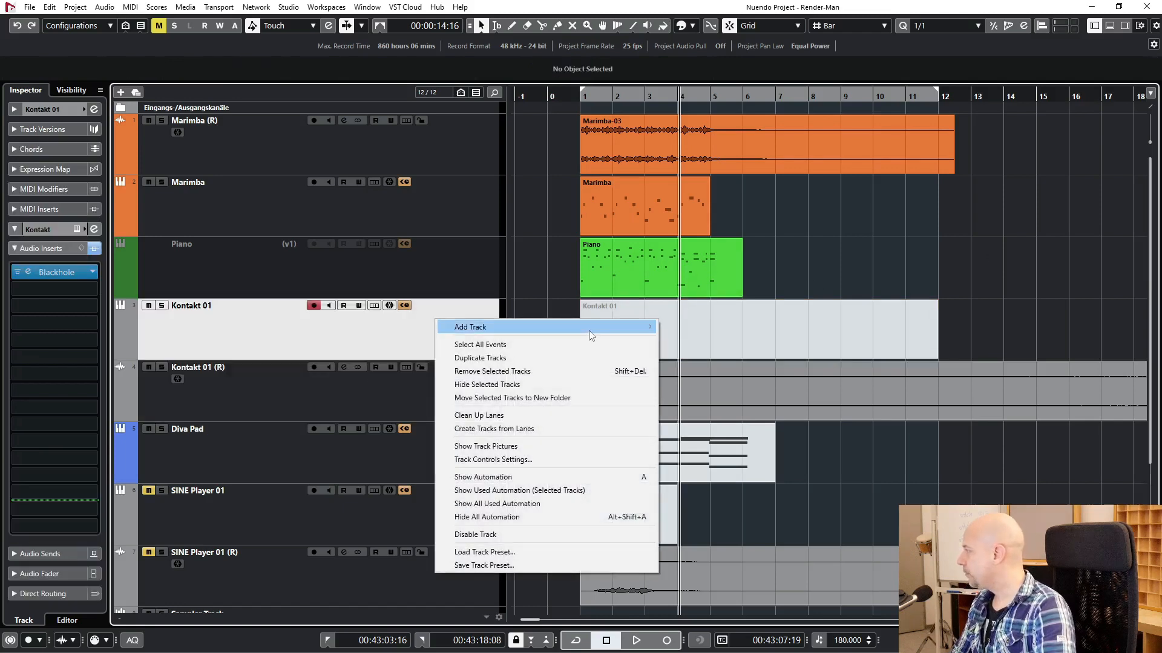
{"action": "mouse_move", "coordinate": [591, 335]}
{"action": "left_click", "coordinate": [677, 341]}
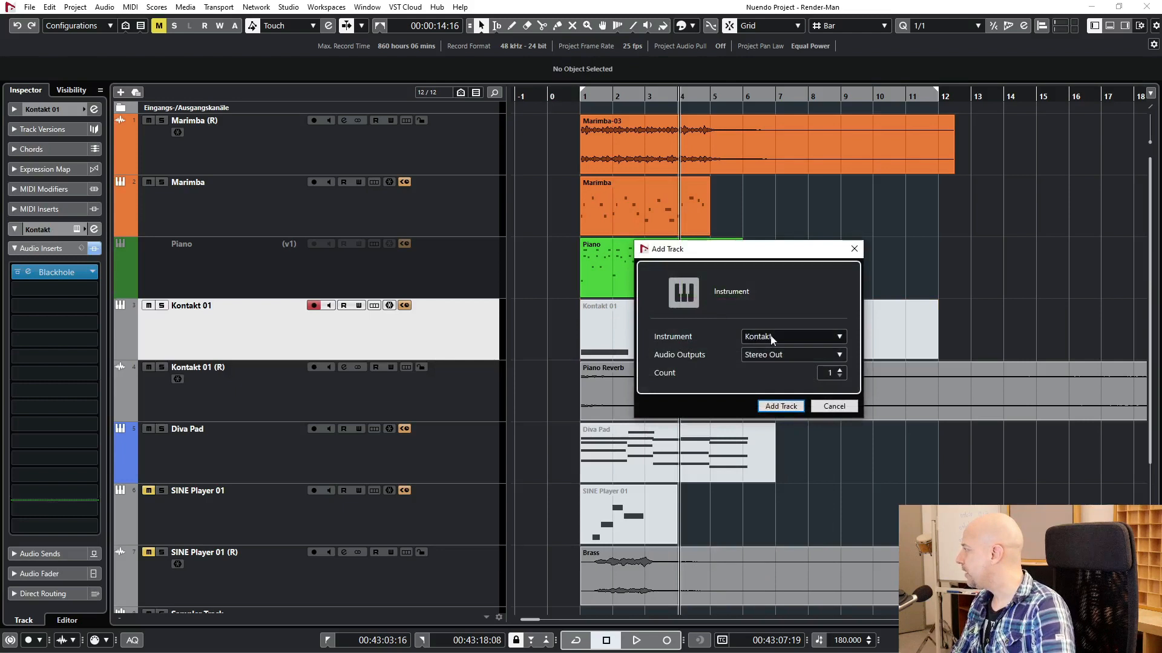
{"action": "left_click", "coordinate": [780, 405]}
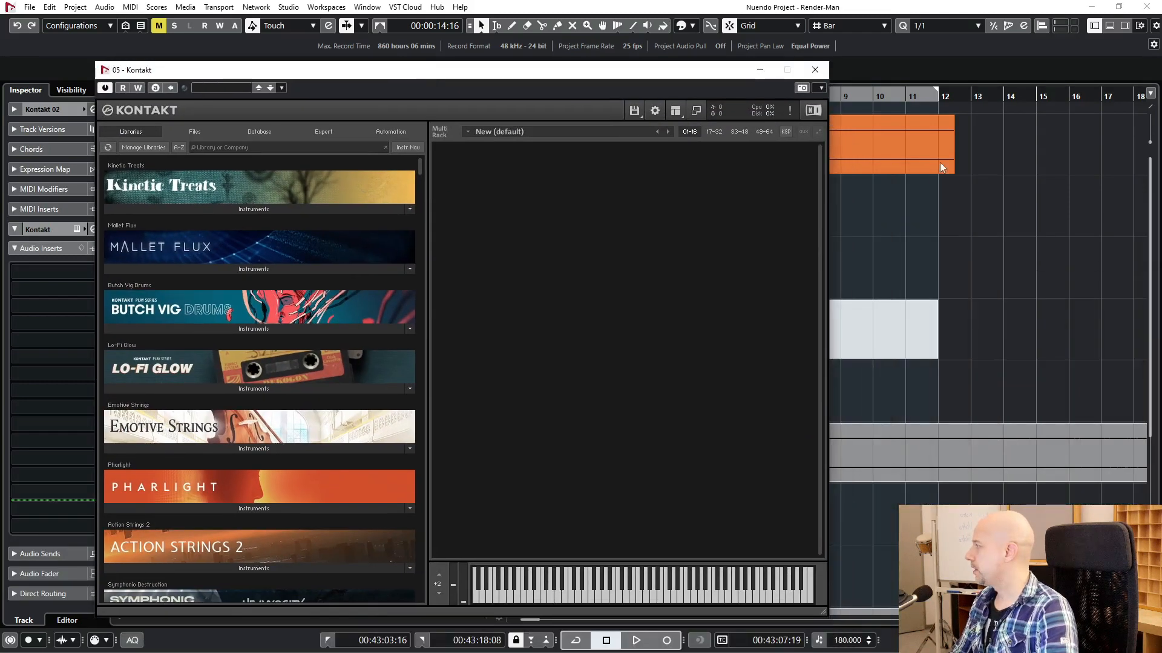
Step: Load Piano Reverb.wav from the project's Audio folder into the empty Kontakt rack and open the new instrument for editing
{"action": "left_click_drag", "start_coordinate": [1161, 122], "coordinate": [1049, 89]}
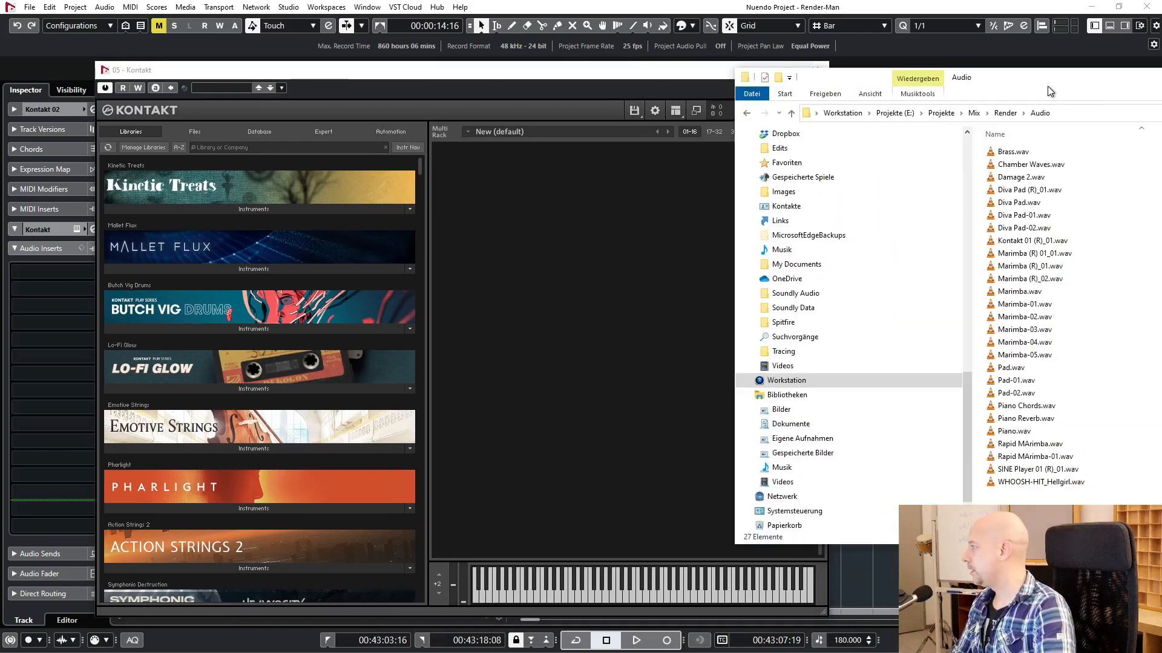
{"action": "left_click_drag", "start_coordinate": [1029, 419], "coordinate": [694, 294]}
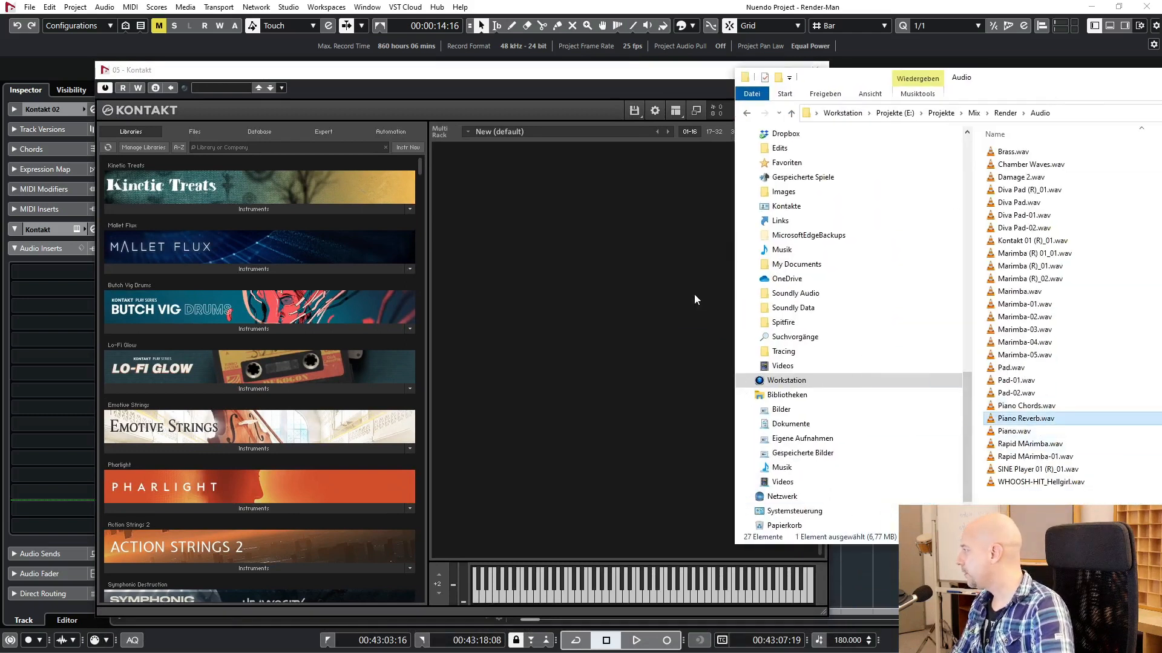
{"action": "left_click", "coordinate": [673, 187]}
{"action": "left_click", "coordinate": [444, 153]}
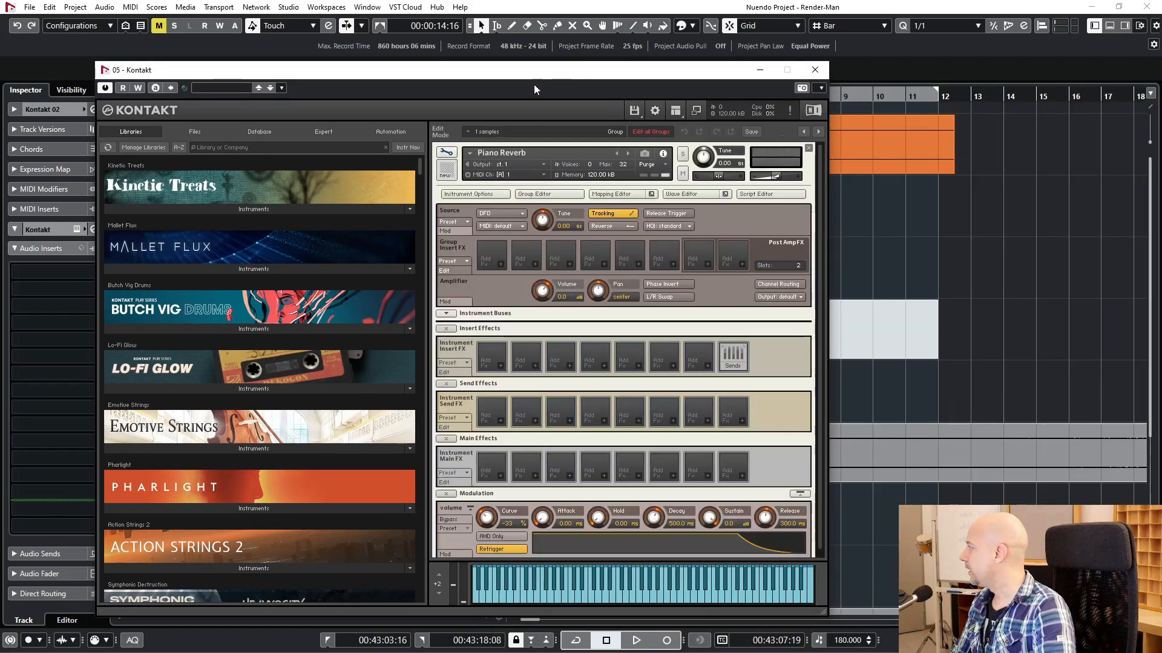
Step: Set the Piano Reverb instrument's volume envelope attack to about 2.3k ms and release to about 15.9k ms, and close Kontakt
{"action": "left_click_drag", "start_coordinate": [571, 71], "coordinate": [688, 37]}
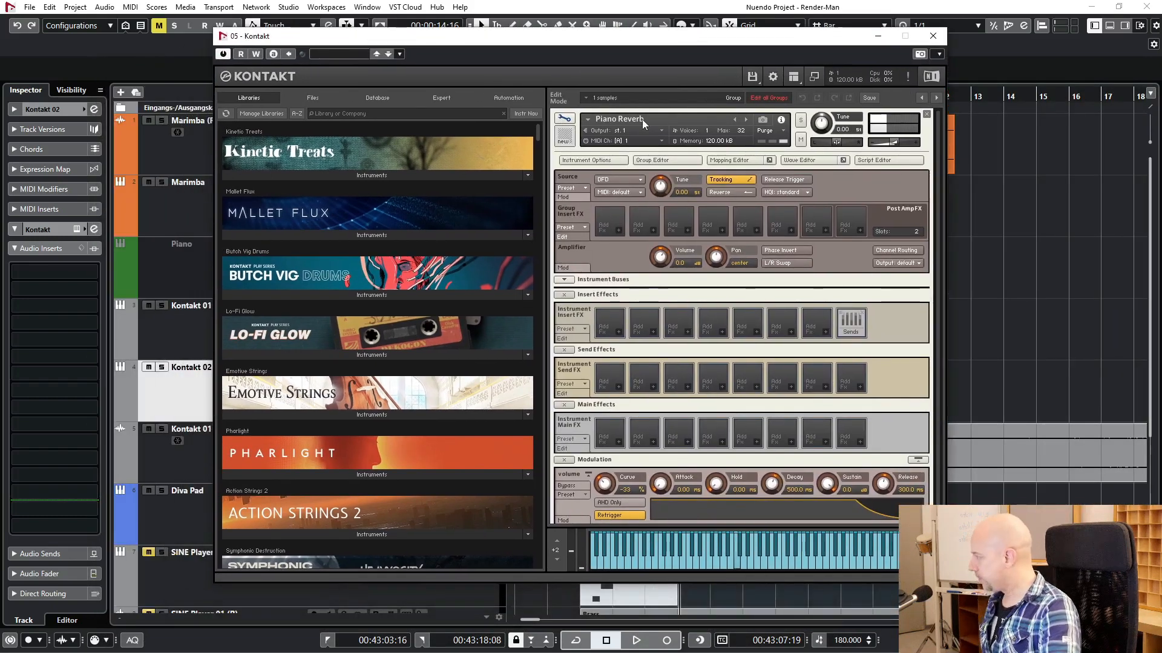
{"action": "mouse_move", "coordinate": [668, 484]}
{"action": "left_mouse_down"}
{"action": "mouse_move", "coordinate": [703, 381]}
{"action": "mouse_move", "coordinate": [665, 520]}
{"action": "mouse_move", "coordinate": [659, 495]}
{"action": "left_mouse_up"}
{"action": "left_click_drag", "start_coordinate": [889, 491], "coordinate": [911, 438]}
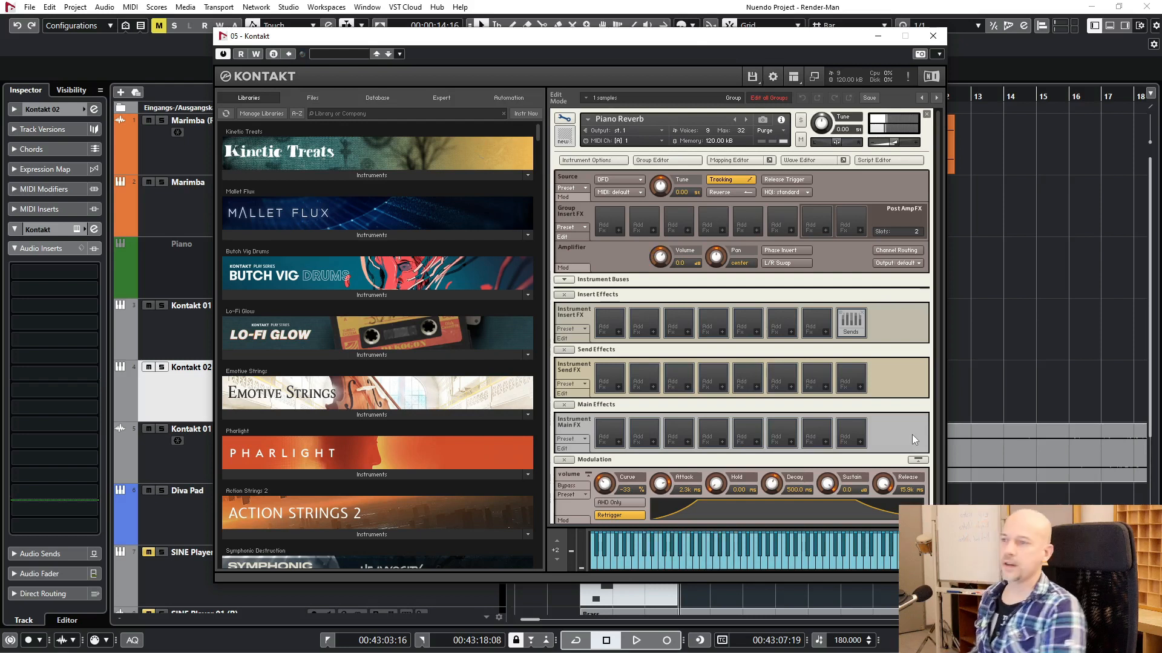
{"action": "left_click", "coordinate": [933, 36]}
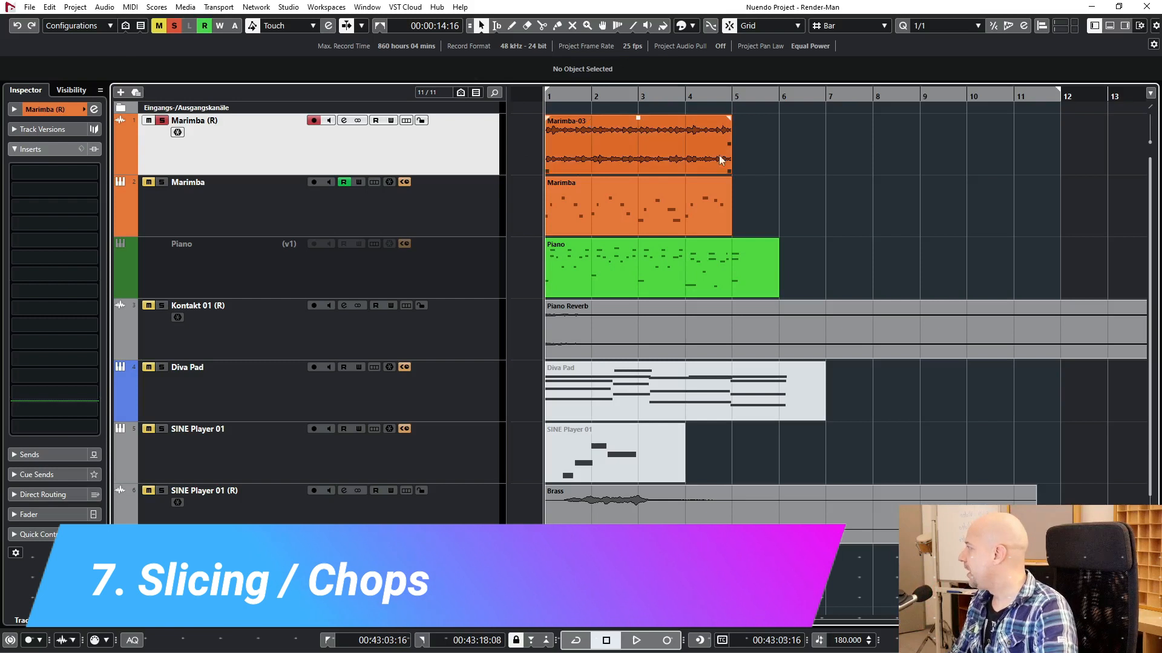
Step: Play the rendered marimba briefly, and set the quantize value to 1/8 and the grid type to Use Quantize
{"action": "key", "text": "space"}
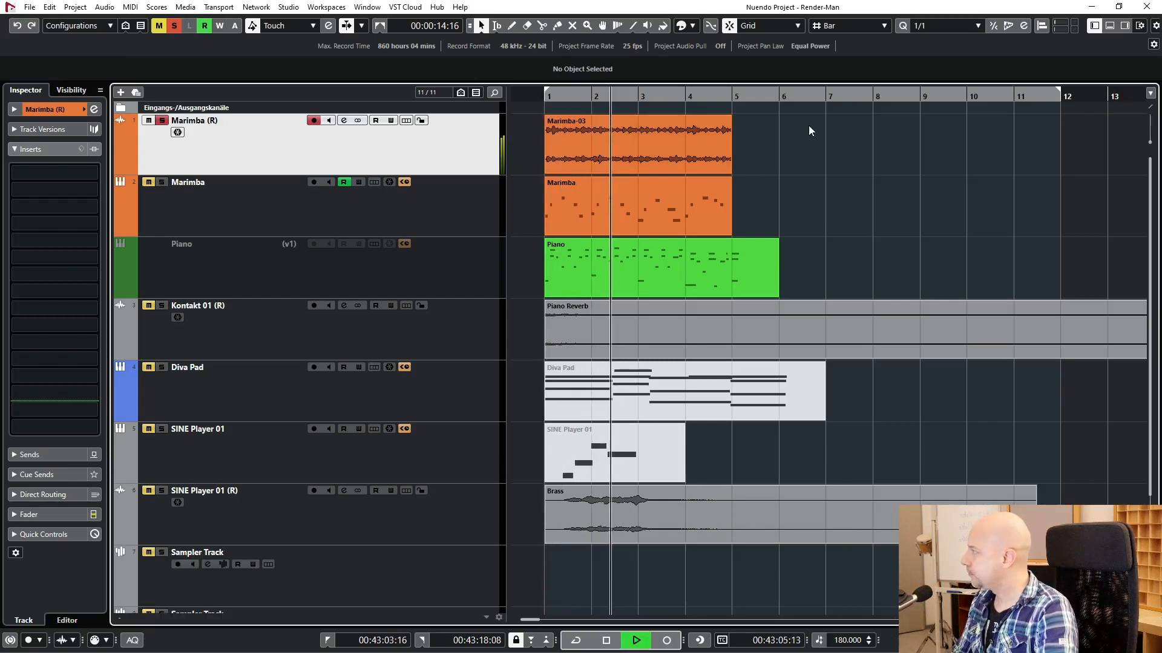
{"action": "key", "text": "space"}
{"action": "left_click", "coordinate": [936, 27]}
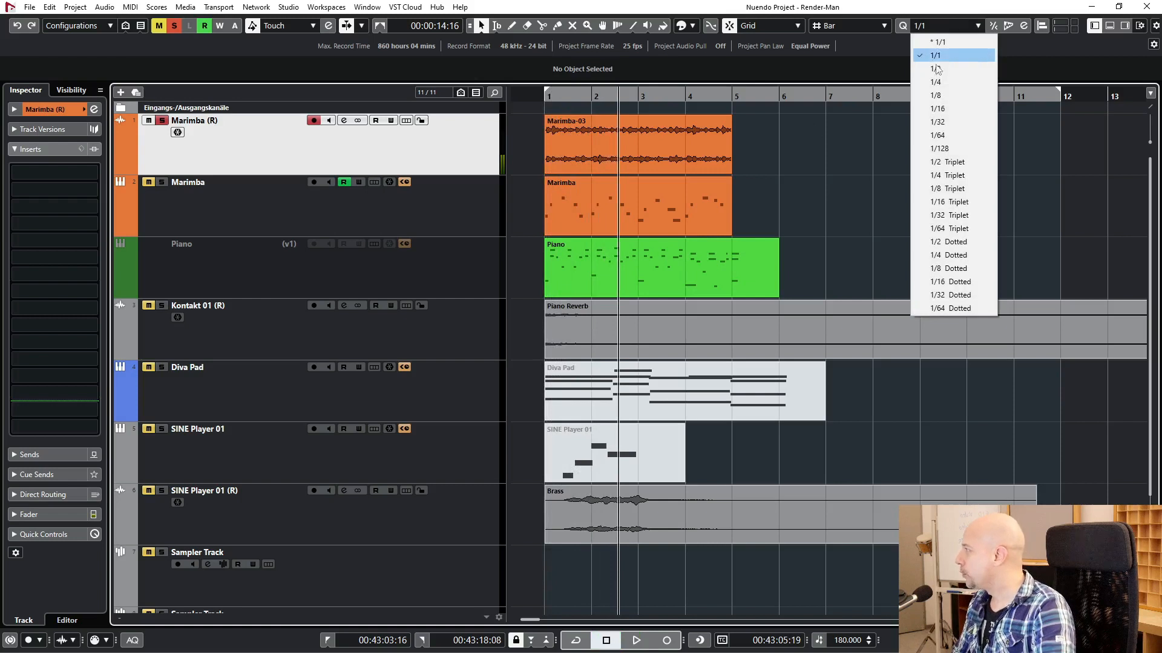
{"action": "left_click", "coordinate": [935, 96]}
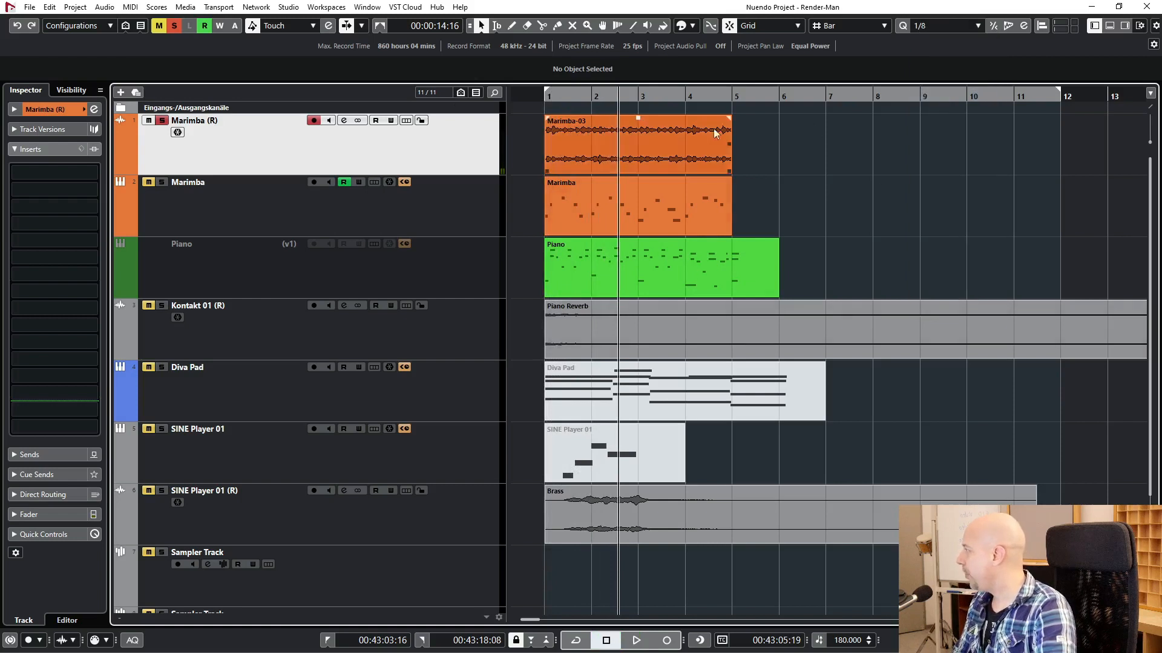
{"action": "left_click", "coordinate": [539, 26]}
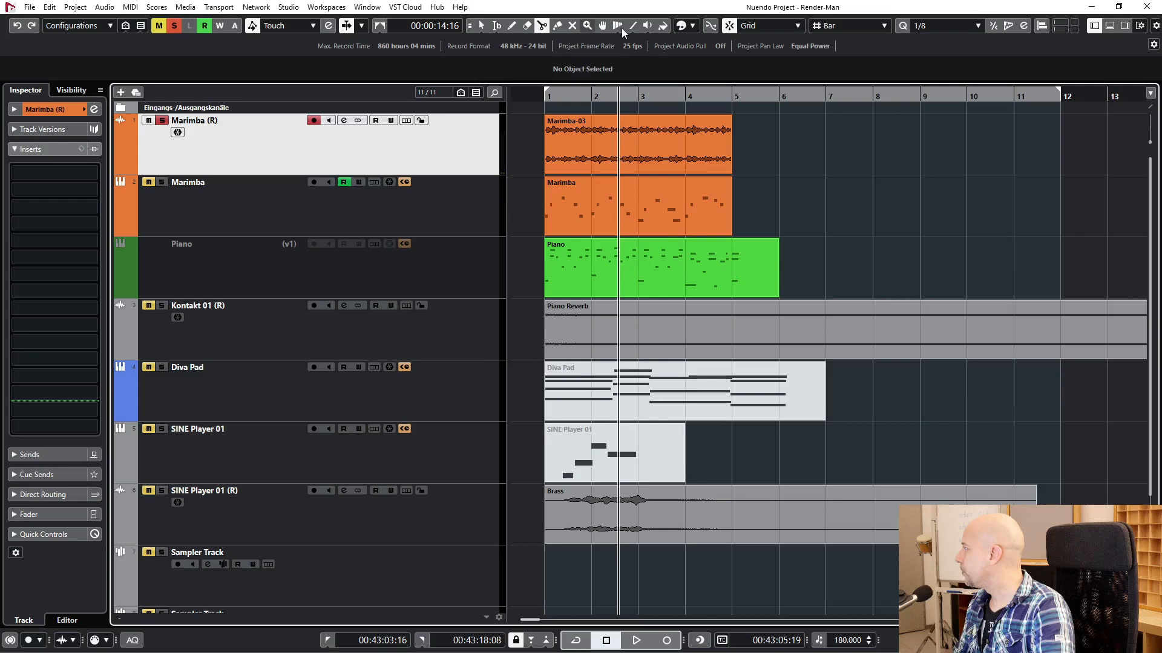
{"action": "left_click", "coordinate": [847, 26]}
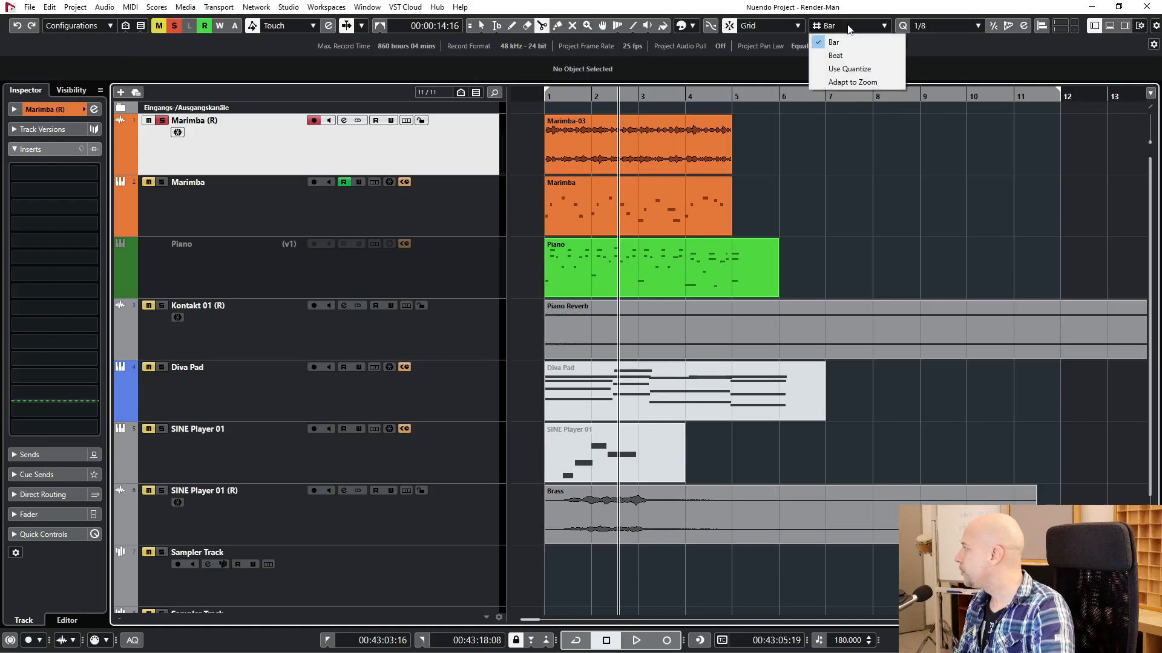
{"action": "left_click", "coordinate": [847, 69]}
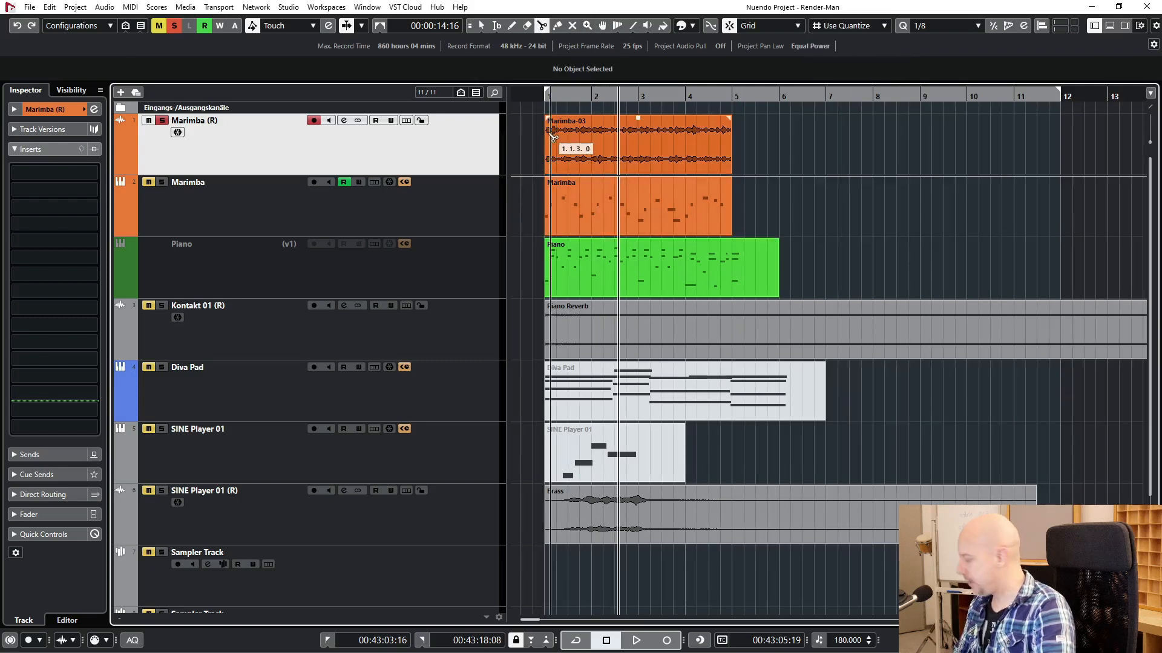
Step: Split the rendered Marimba-03 event into consecutive 1/8-note slices along its whole length and play them from the start
{"action": "key", "text": "h"}
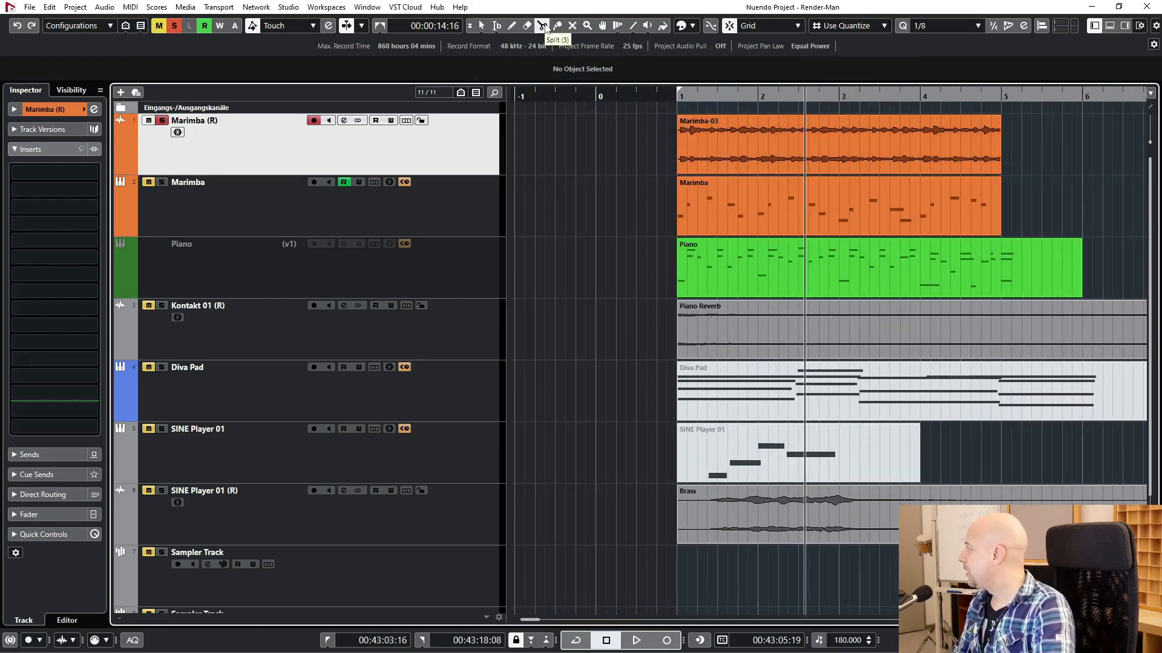
{"action": "left_click", "coordinate": [696, 137], "text": "alt"}
{"action": "key", "text": "1"}
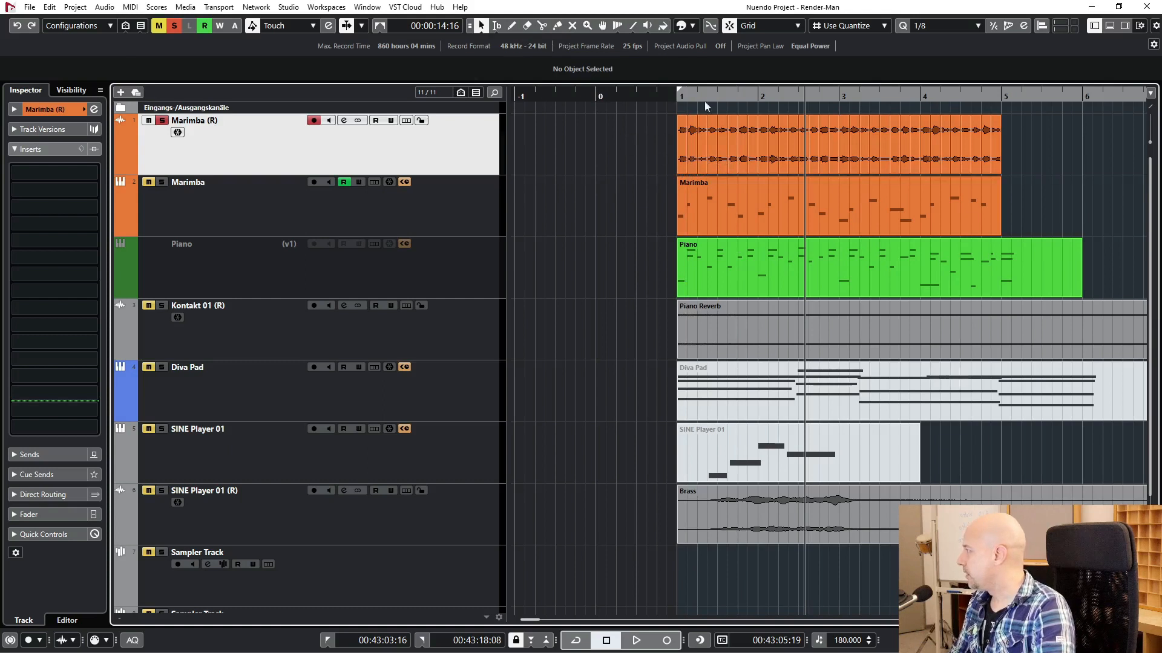
{"action": "key", "text": "Home"}
{"action": "key", "text": "space"}
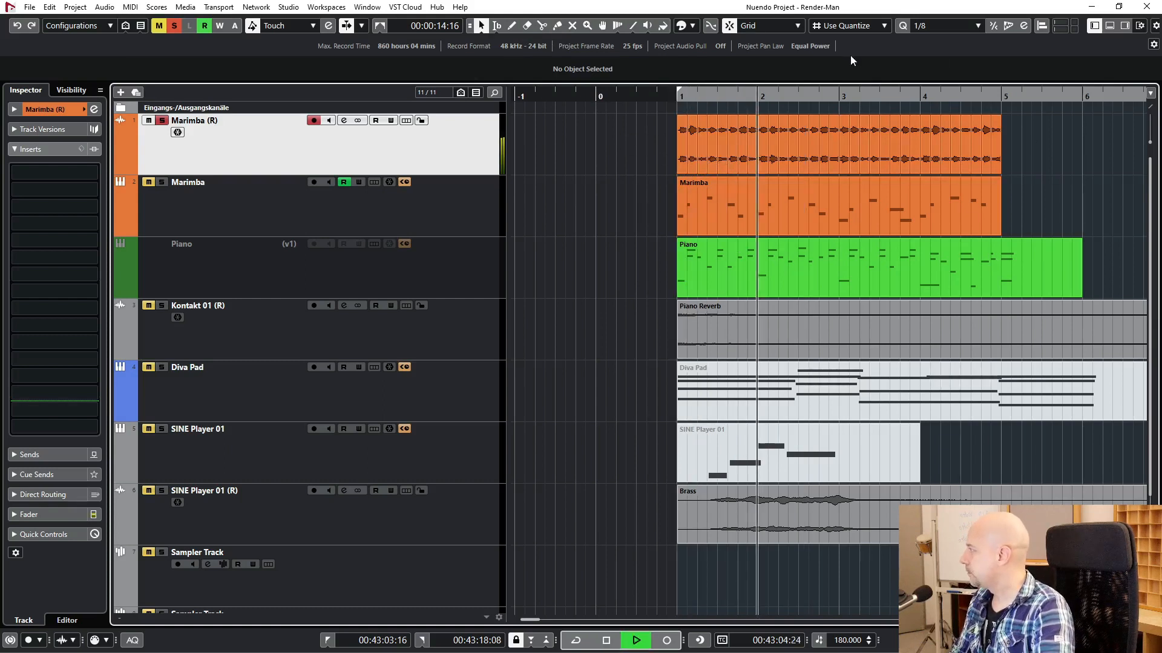
{"action": "key", "text": "space"}
Step: Change the snap type to Shuffle, rearrange several slices on the Marimba (R) track into a new order and play the result
{"action": "left_click", "coordinate": [756, 31]}
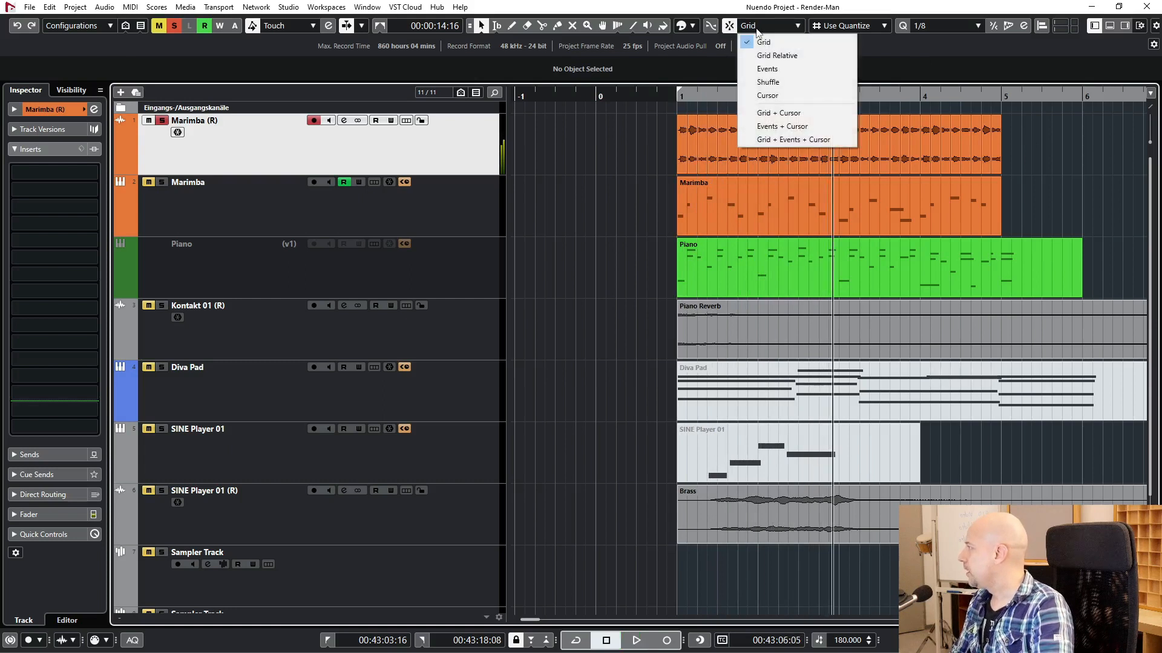
{"action": "left_click", "coordinate": [767, 82]}
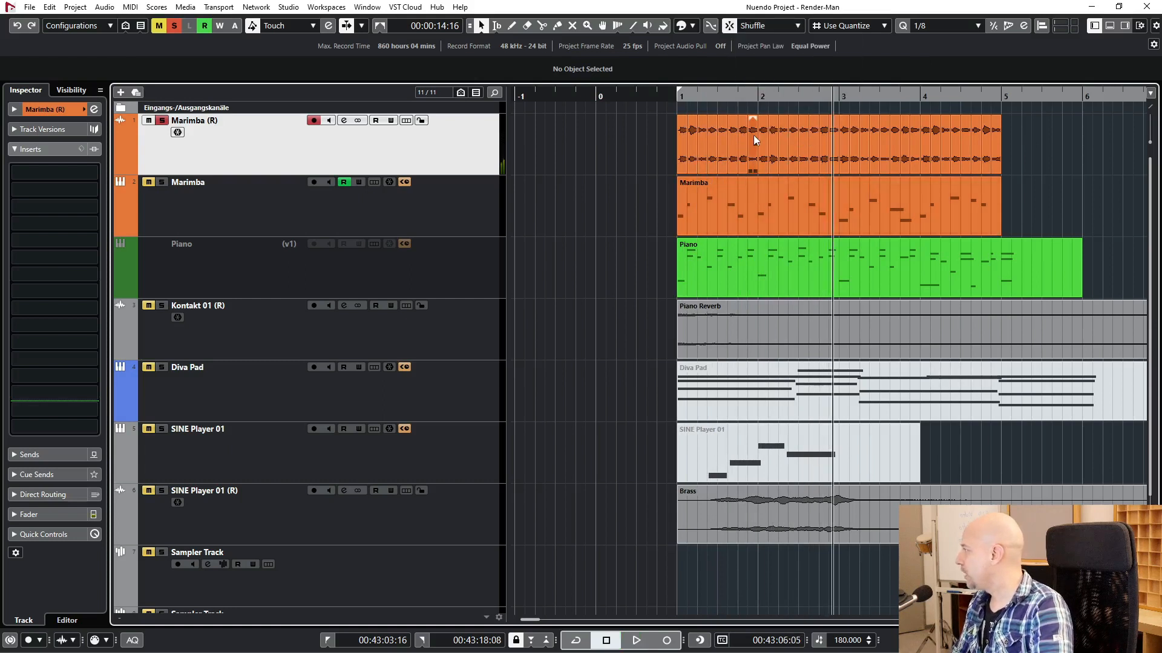
{"action": "key", "text": "h"}
{"action": "left_click", "coordinate": [708, 139]}
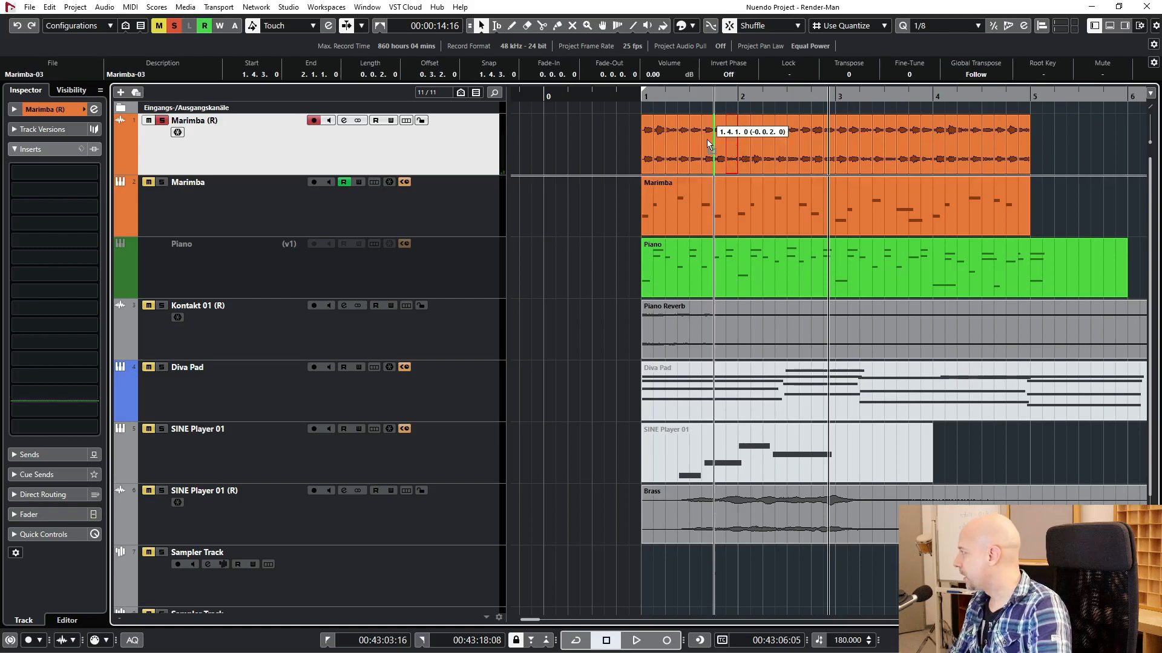
{"action": "left_click", "coordinate": [880, 138]}
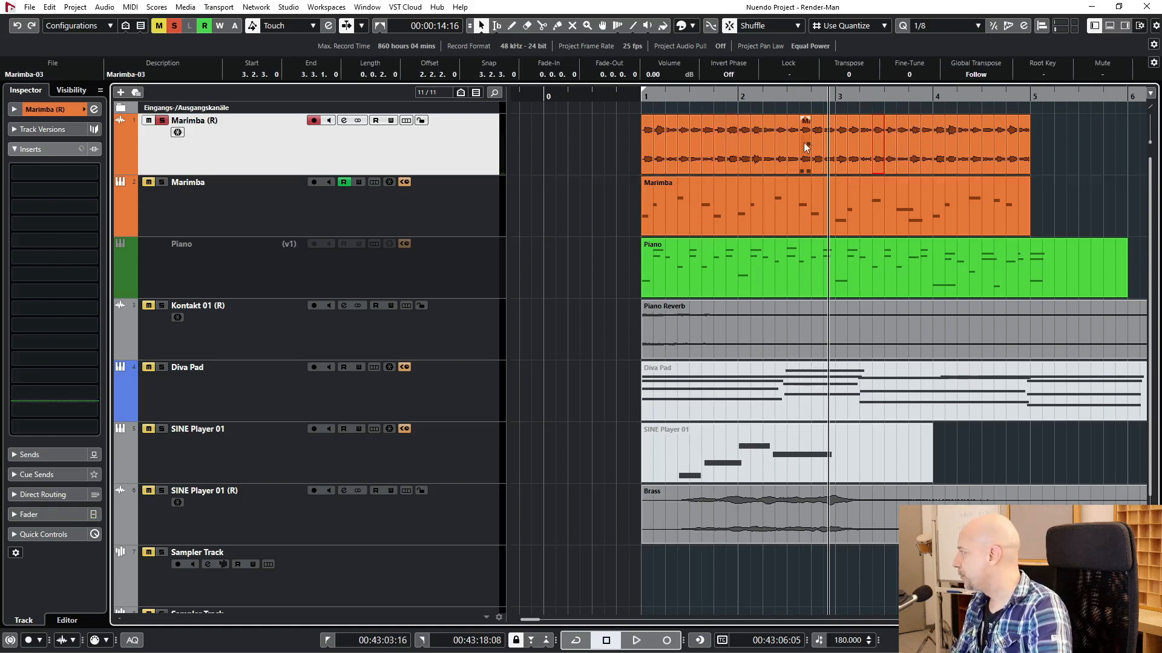
{"action": "left_click_drag", "start_coordinate": [802, 143], "coordinate": [962, 141]}
{"action": "left_click_drag", "start_coordinate": [662, 133], "coordinate": [728, 131]}
{"action": "left_click_drag", "start_coordinate": [954, 128], "coordinate": [855, 137]}
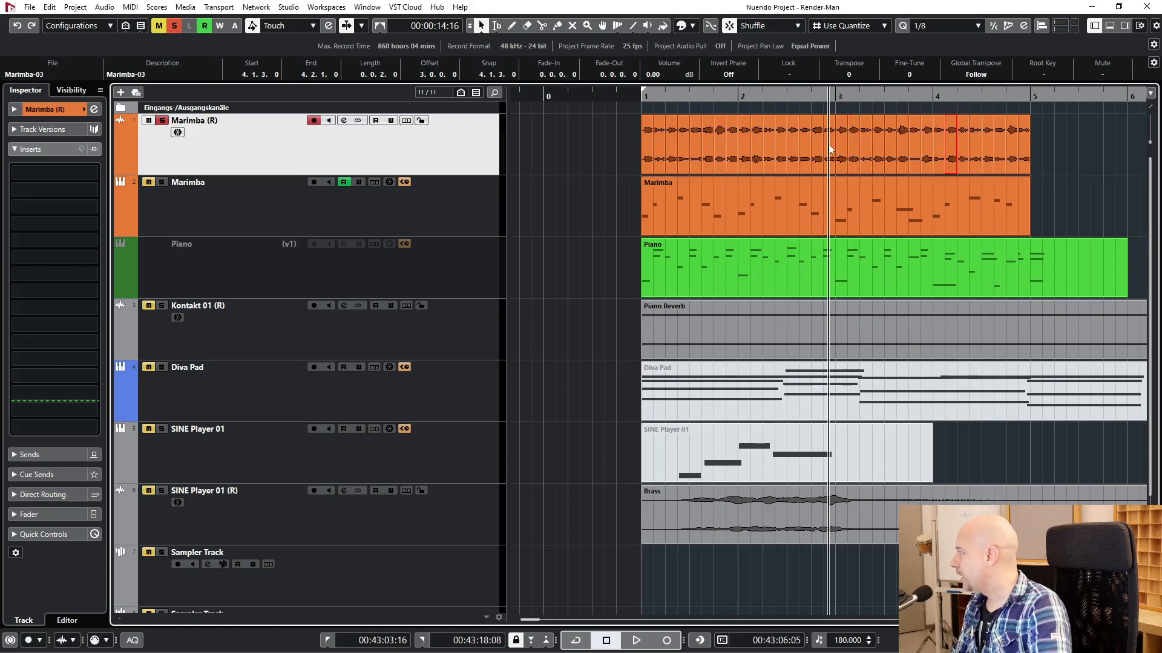
{"action": "left_click_drag", "start_coordinate": [721, 136], "coordinate": [852, 131]}
{"action": "left_click_drag", "start_coordinate": [978, 135], "coordinate": [891, 138]}
{"action": "left_click_drag", "start_coordinate": [1013, 140], "coordinate": [935, 148]}
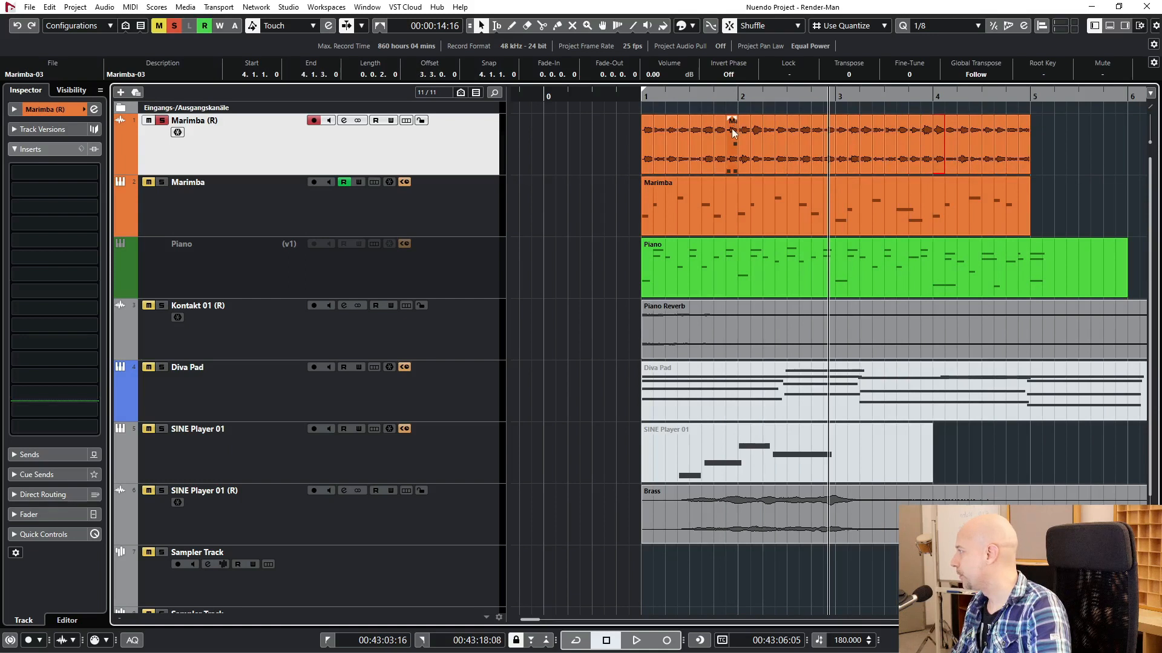
{"action": "left_click_drag", "start_coordinate": [695, 133], "coordinate": [837, 132]}
{"action": "left_click_drag", "start_coordinate": [731, 130], "coordinate": [792, 164]}
{"action": "key", "text": "space"}
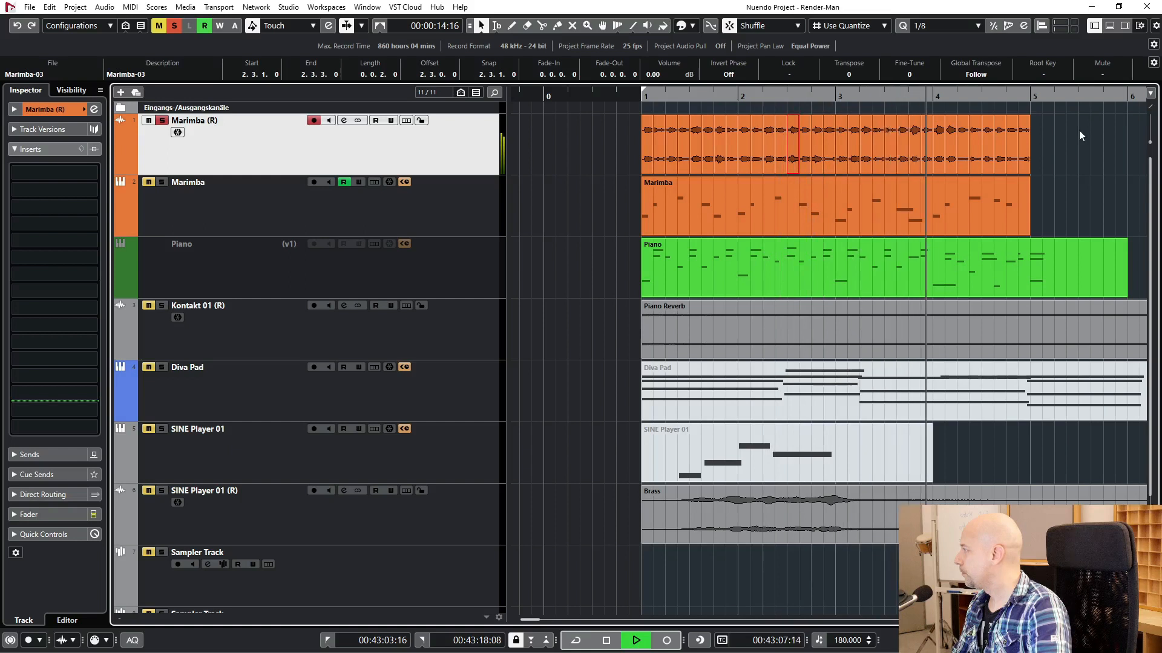
{"action": "key", "text": "space"}
Step: Apply crossfades between all slices on the Marimba (R) track and play them from the left locator
{"action": "left_click_drag", "start_coordinate": [1079, 129], "coordinate": [562, 162]}
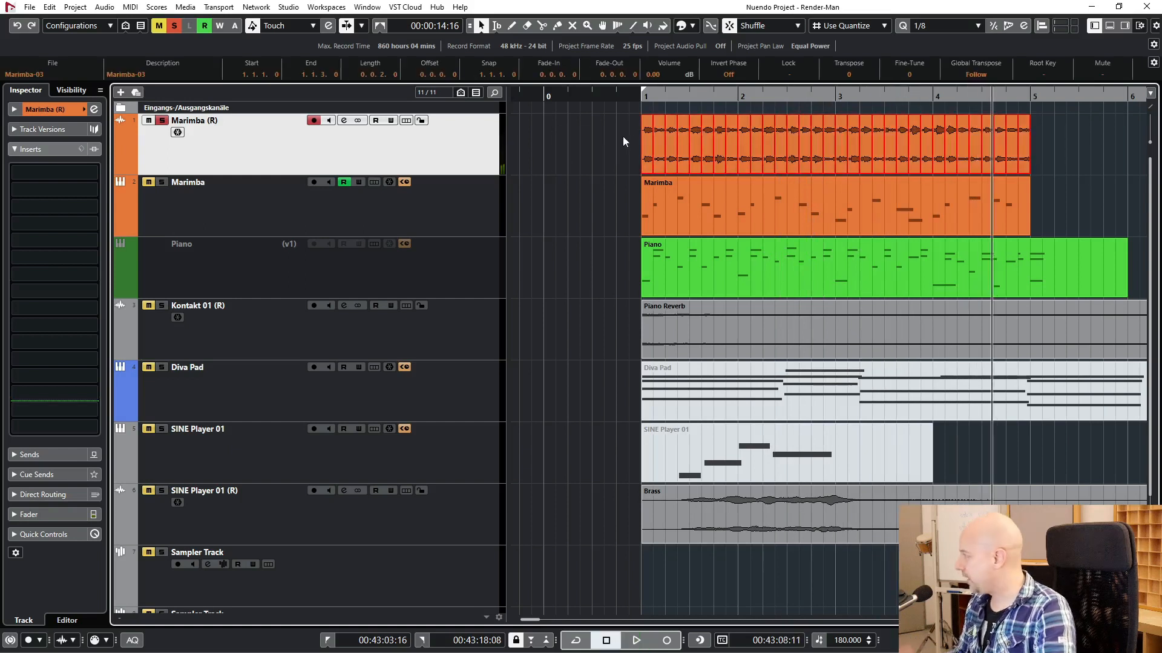
{"action": "key", "text": "x"}
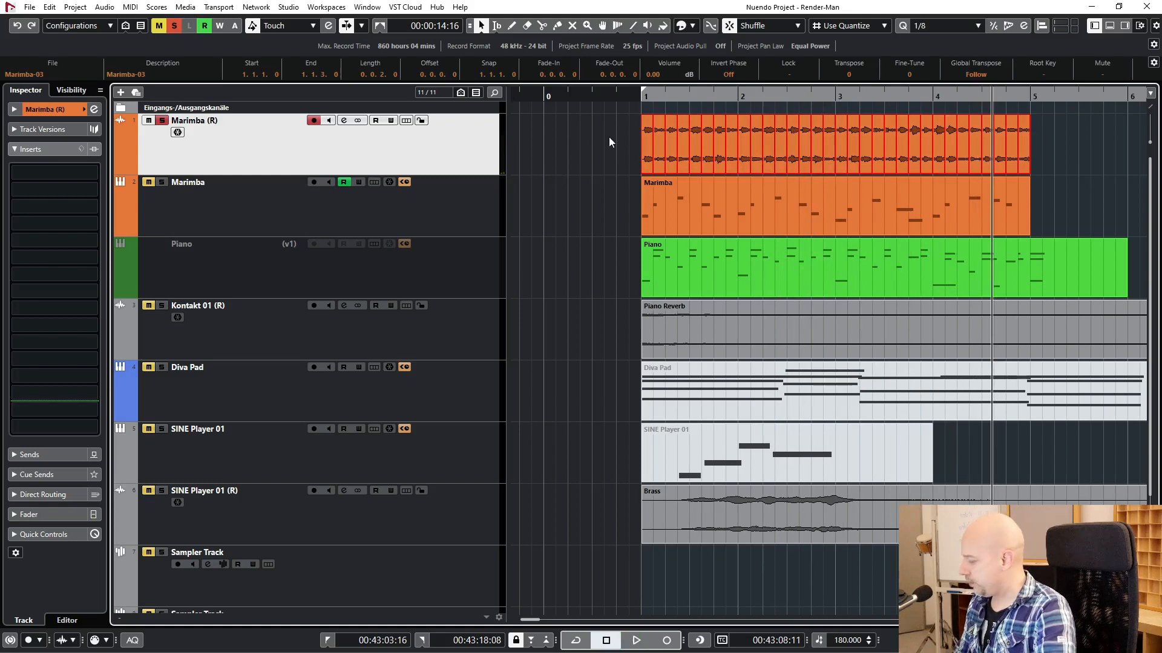
{"action": "key", "text": "KP_1"}
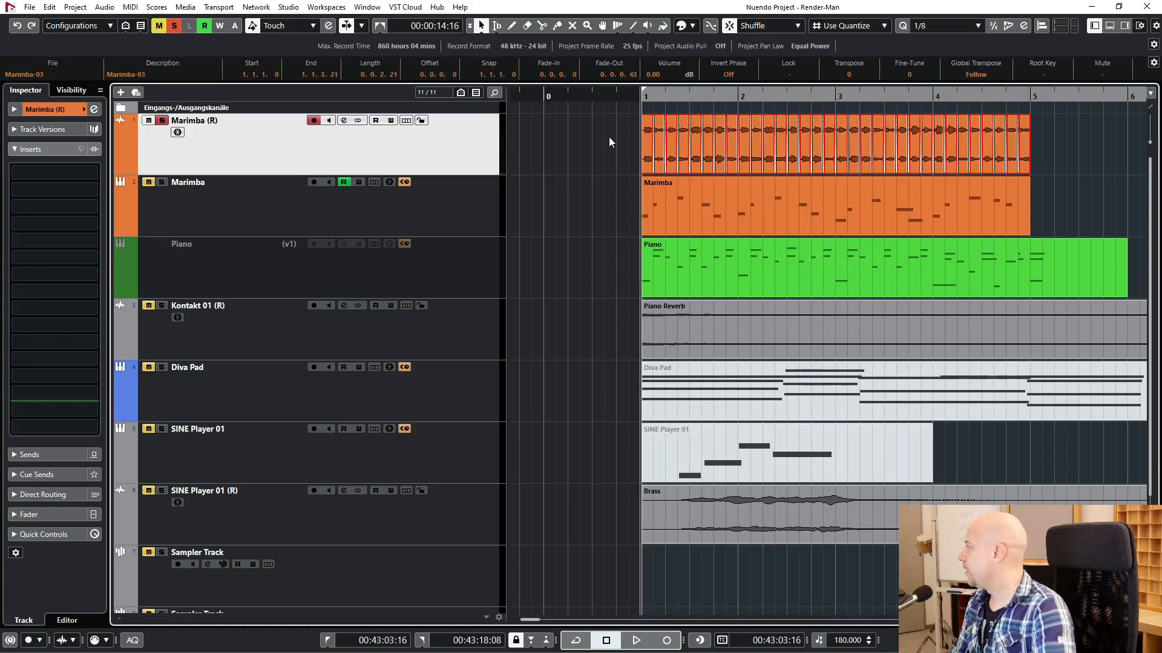
{"action": "key", "text": "space"}
{"action": "left_click", "coordinate": [560, 163]}
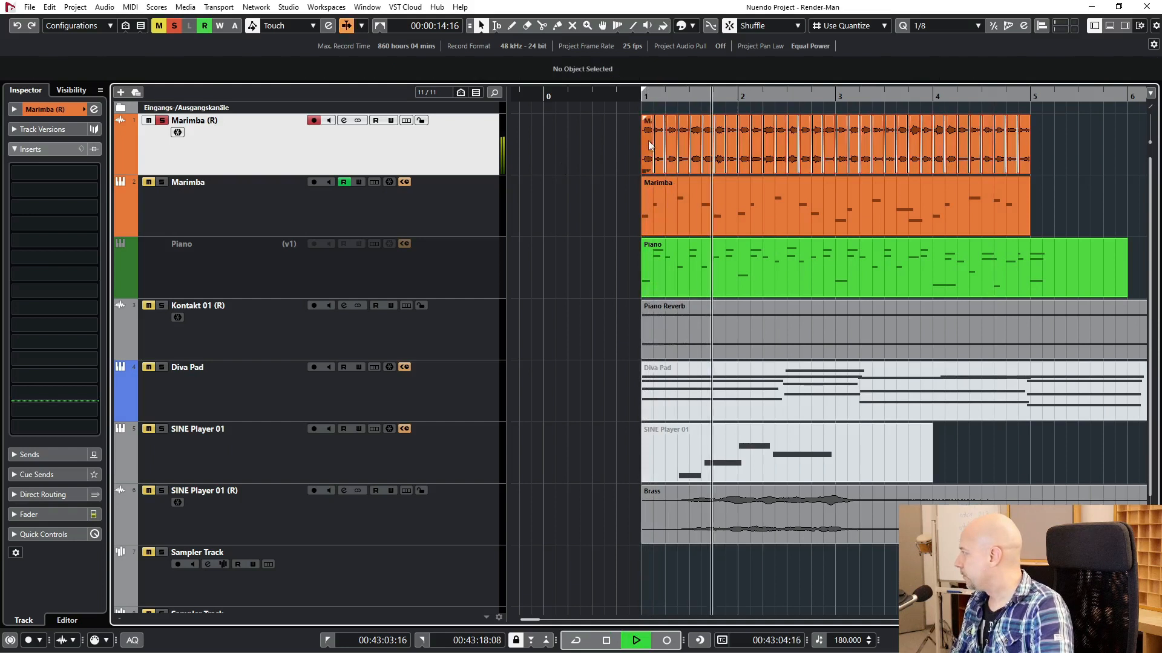
{"action": "key", "text": "space"}
Step: Transpose the marimba slice at bar 1 beat 4 by 12 semitones and the one at beat 3 by 5, and play the result
{"action": "left_click", "coordinate": [718, 128]}
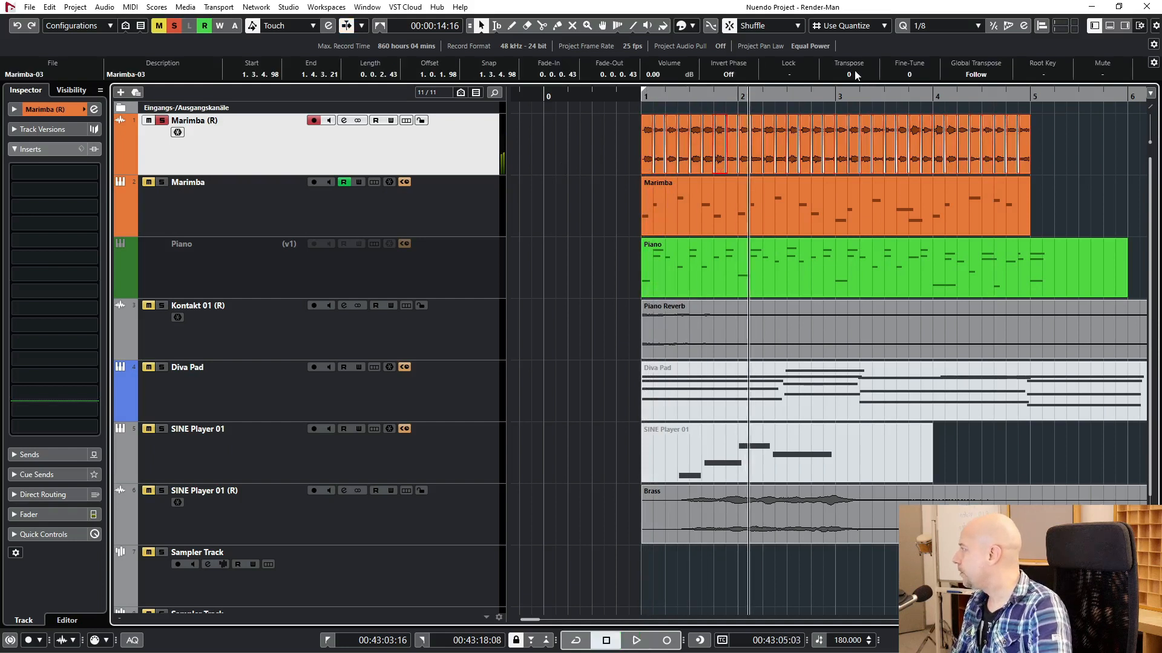
{"action": "left_click", "coordinate": [855, 73]}
{"action": "type", "text": "12"}
{"action": "left_click", "coordinate": [784, 133]}
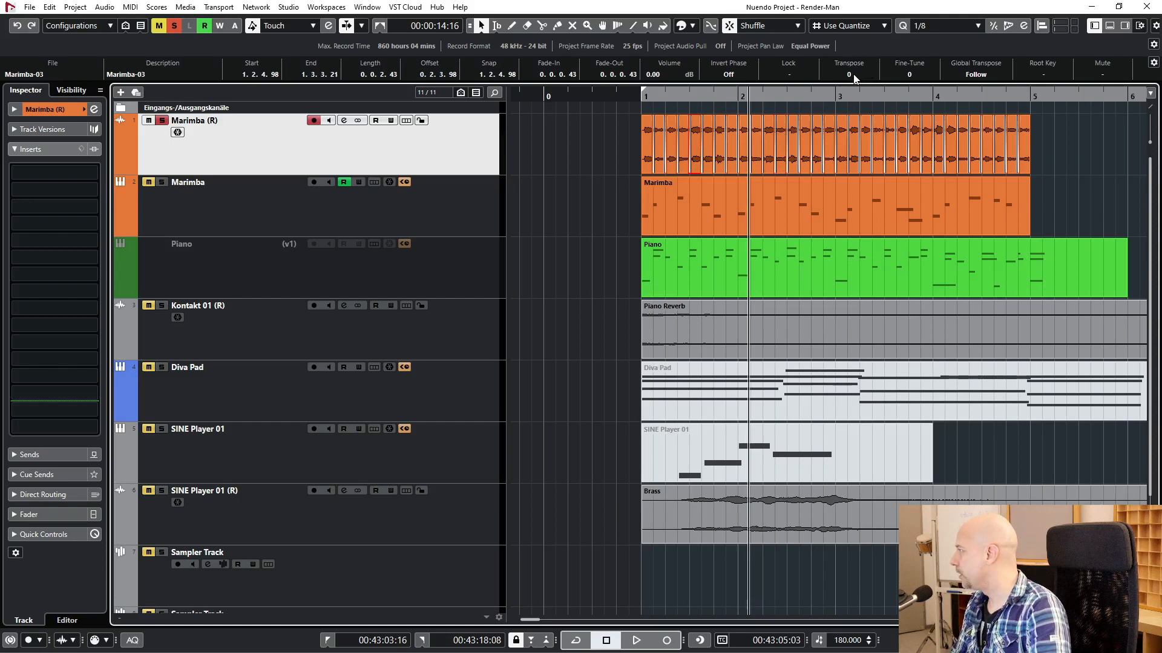
{"action": "key", "text": "space"}
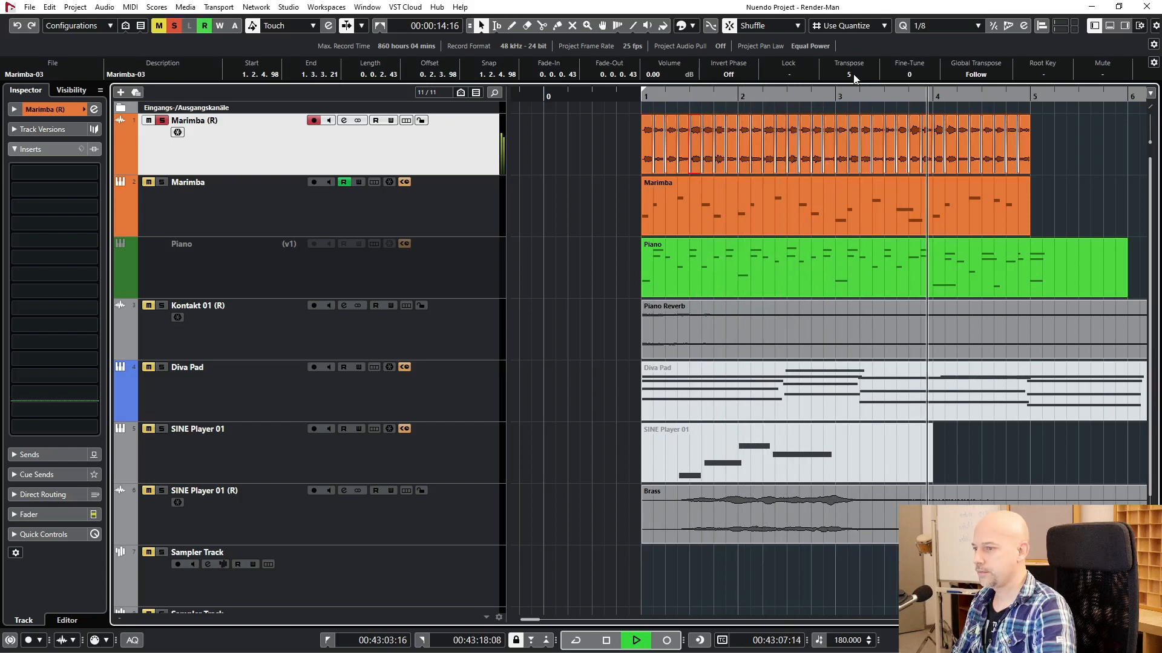
{"action": "key", "text": "space"}
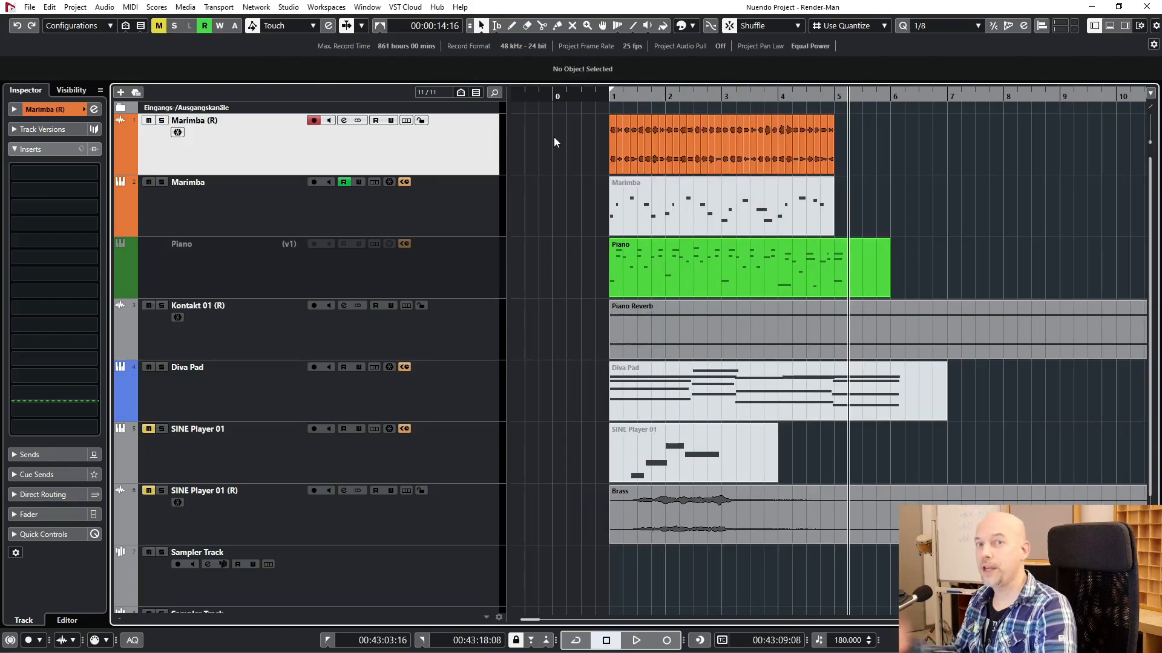
Step: Render all slices on the Marimba (R) track in place as separate events named Chop, with dry processing and tail mode off
{"action": "left_click_drag", "start_coordinate": [554, 136], "coordinate": [882, 125]}
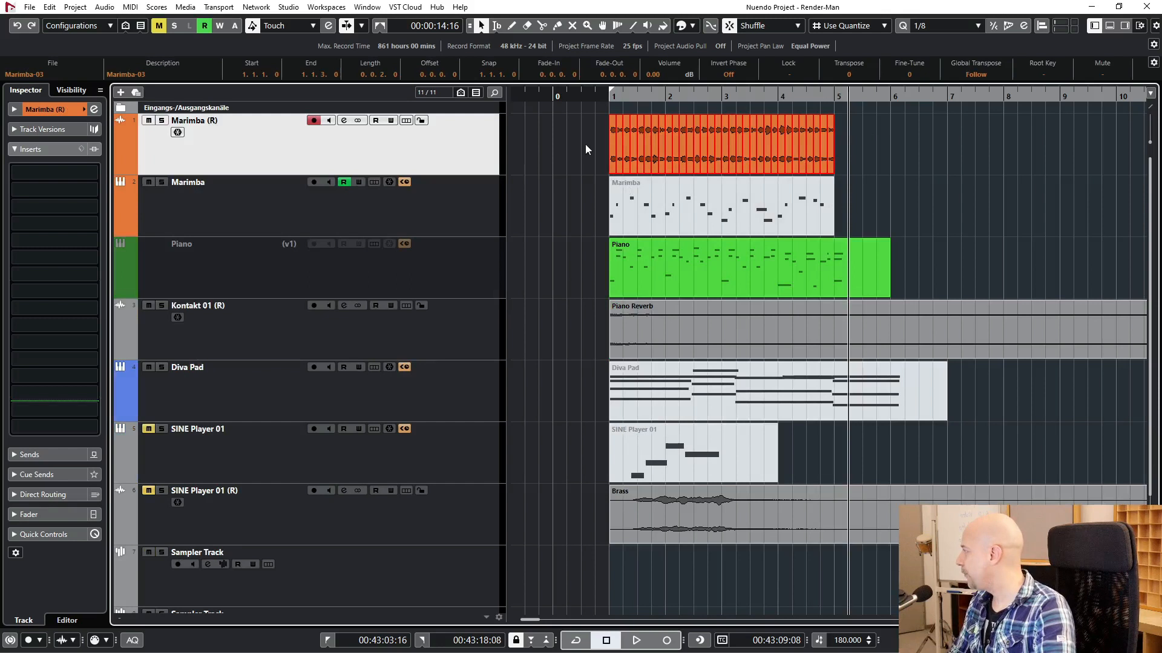
{"action": "left_click", "coordinate": [51, 8]}
{"action": "mouse_move", "coordinate": [96, 132]}
{"action": "left_click", "coordinate": [331, 147]}
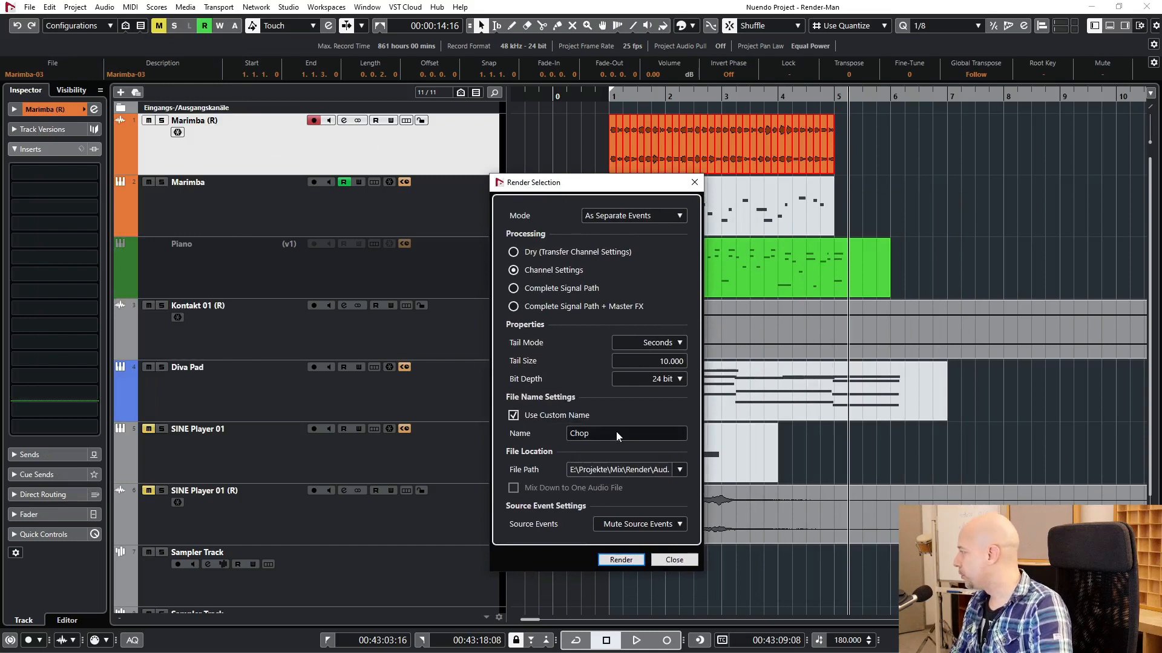
{"action": "left_click_drag", "start_coordinate": [619, 183], "coordinate": [562, 156]}
{"action": "left_click", "coordinate": [509, 227]}
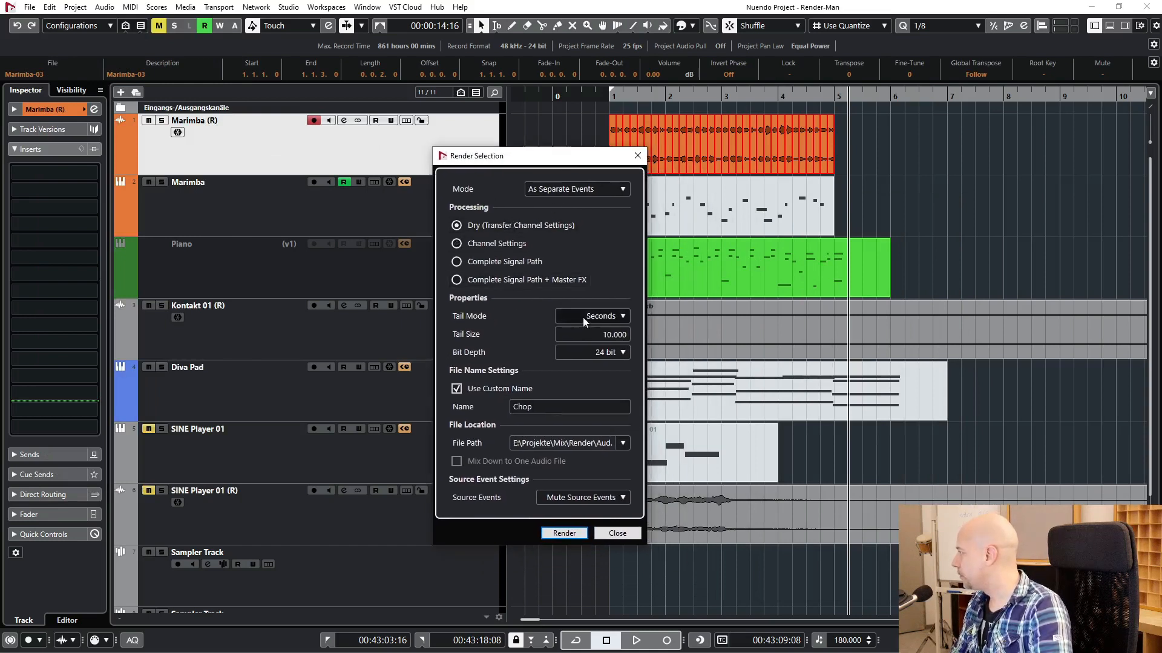
{"action": "left_click", "coordinate": [599, 316]}
{"action": "left_click", "coordinate": [584, 332]}
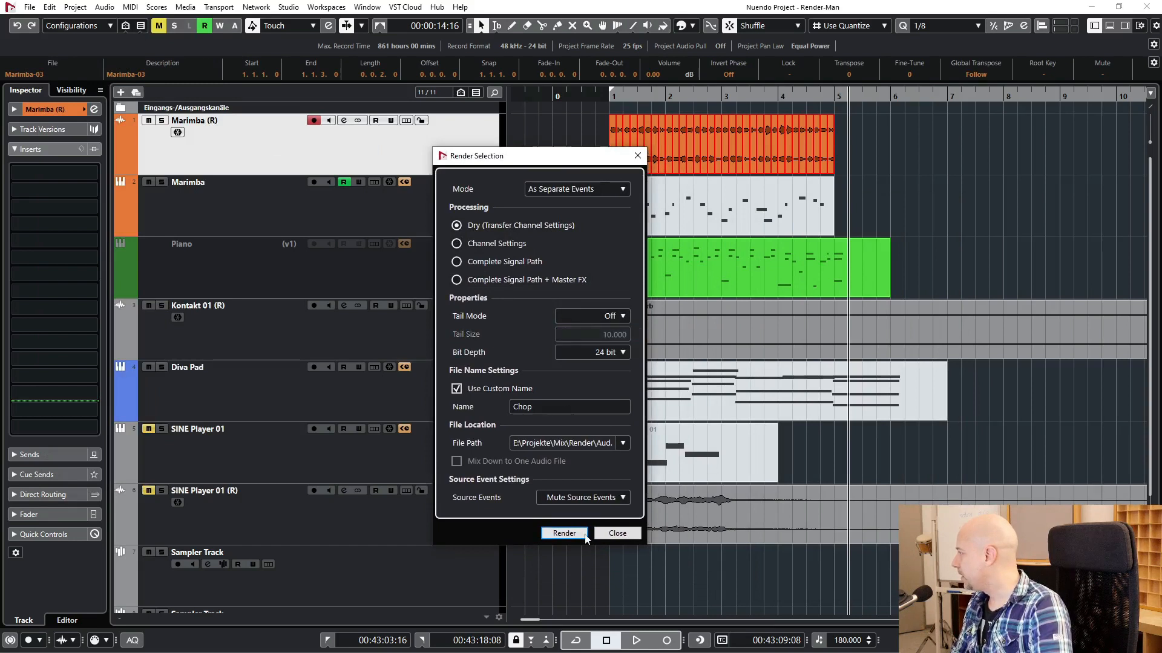
{"action": "left_click_drag", "start_coordinate": [556, 515], "coordinate": [472, 455]}
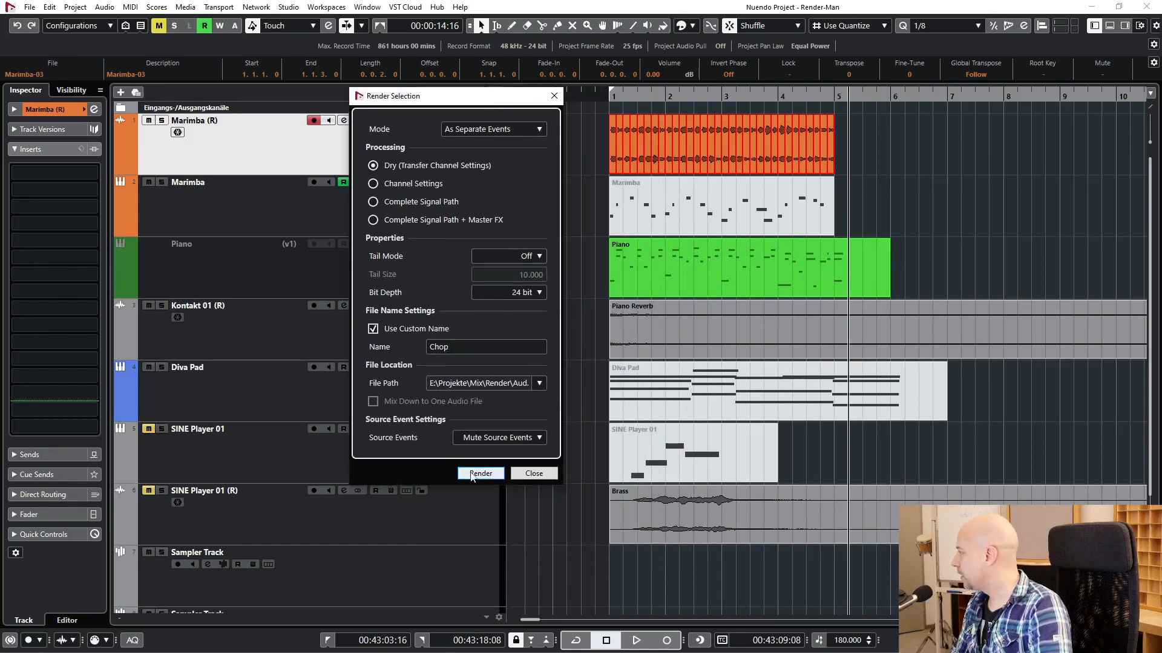
{"action": "left_click", "coordinate": [472, 475]}
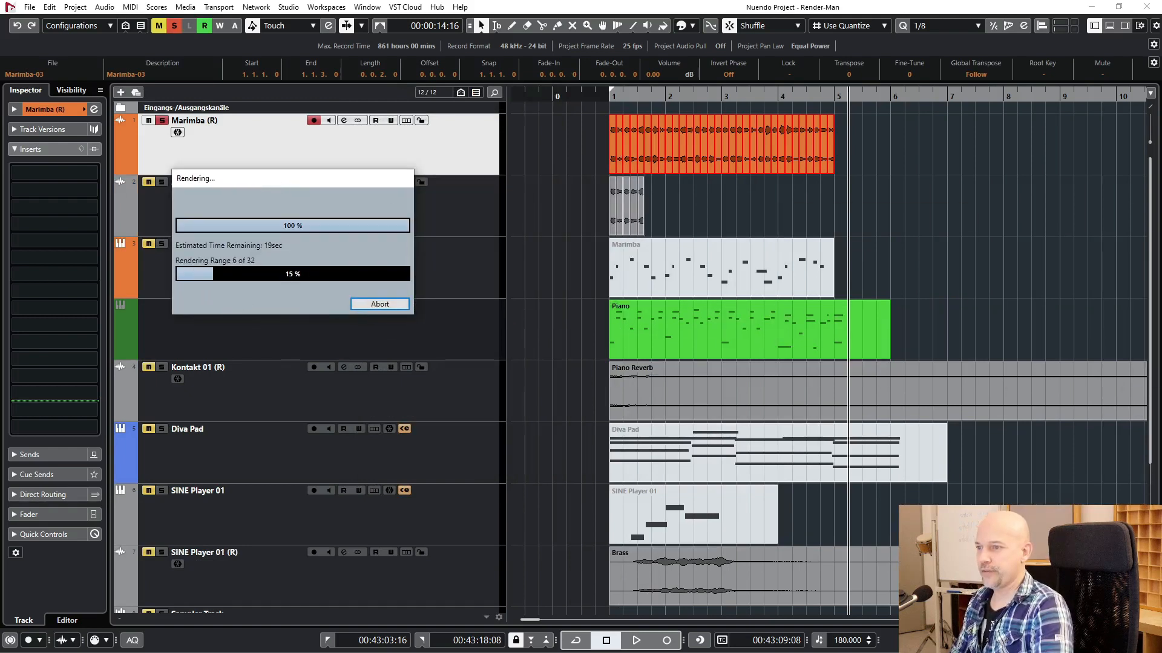
{"action": "left_click_drag", "start_coordinate": [1161, 185], "coordinate": [988, 114]}
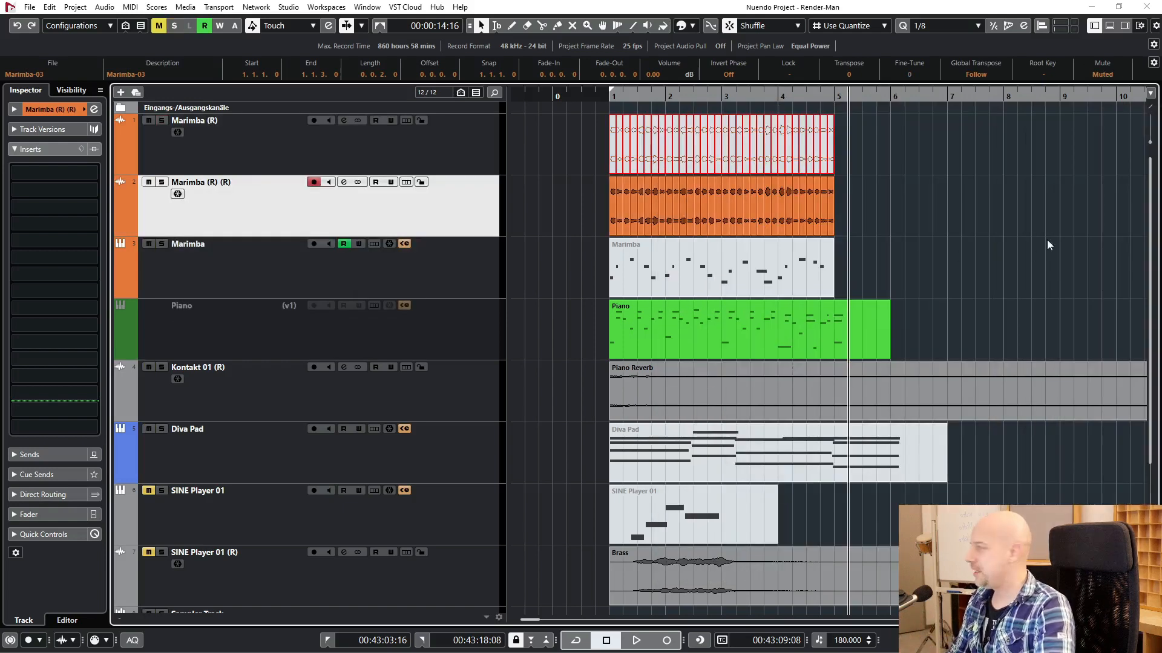
{"action": "left_click", "coordinate": [1049, 245]}
{"action": "left_click", "coordinate": [451, 149]}
{"action": "left_click", "coordinate": [453, 230]}
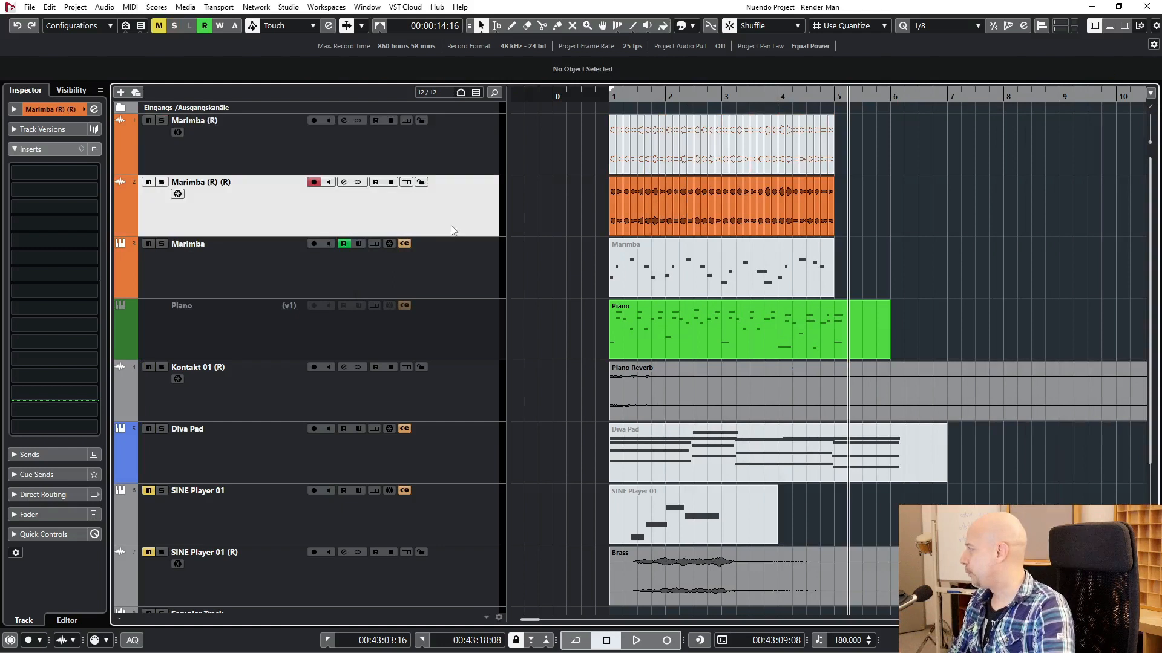
{"action": "left_click", "coordinate": [595, 225]}
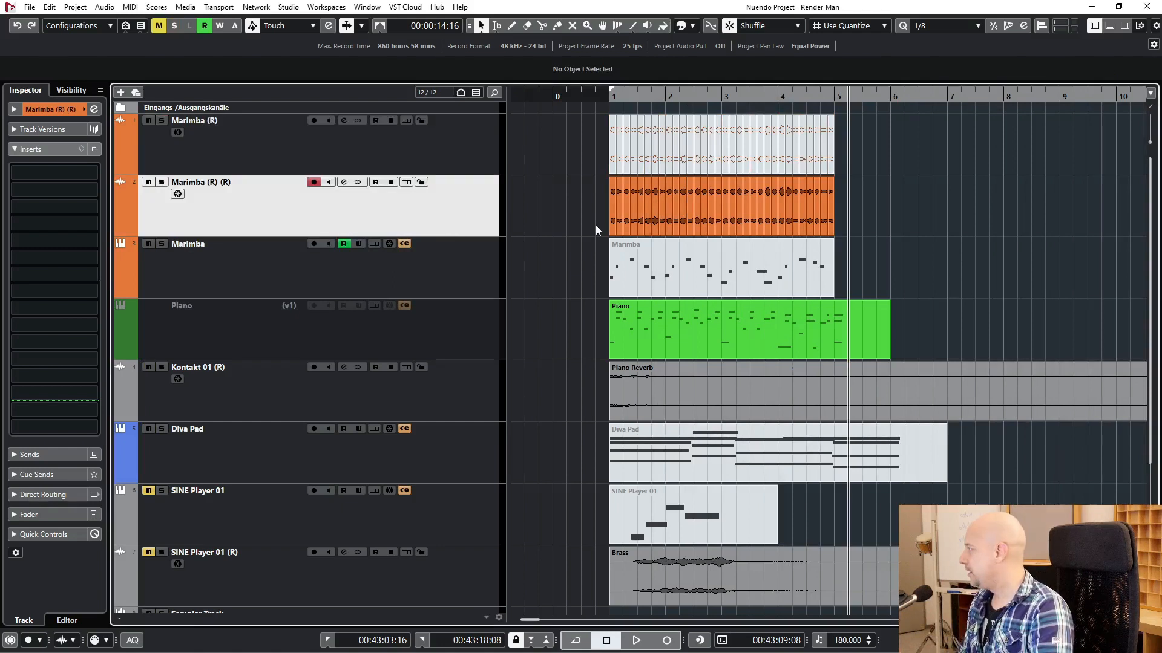
{"action": "key", "text": "Delete"}
{"action": "key", "text": "7"}
{"action": "left_click_drag", "start_coordinate": [565, 147], "coordinate": [840, 160]}
{"action": "key", "text": "alt+Tab"}
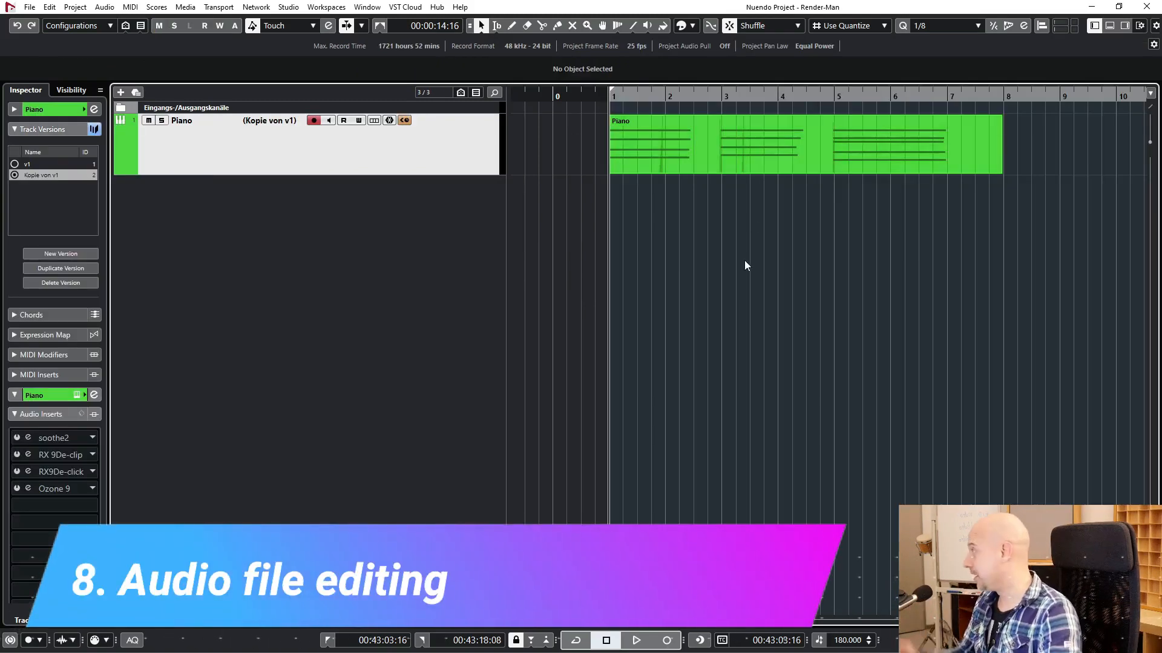
Step: Play the Piano part and render its event in place under the name Piano, with dry processing and tail mode off
{"action": "key", "text": "space"}
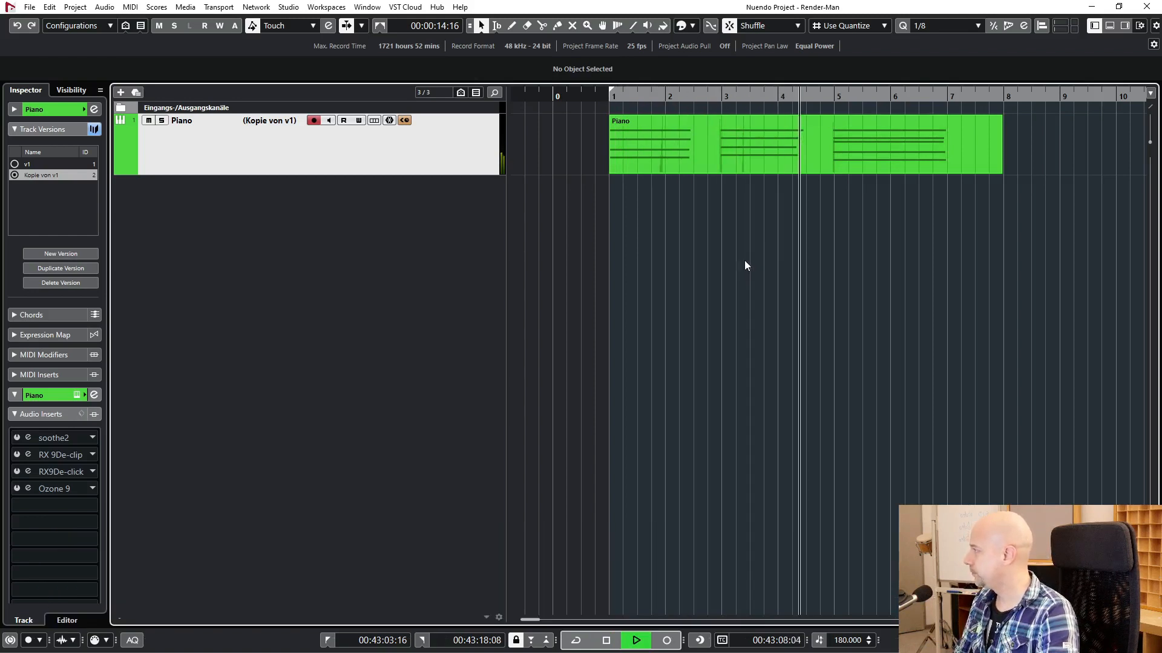
{"action": "key", "text": "space"}
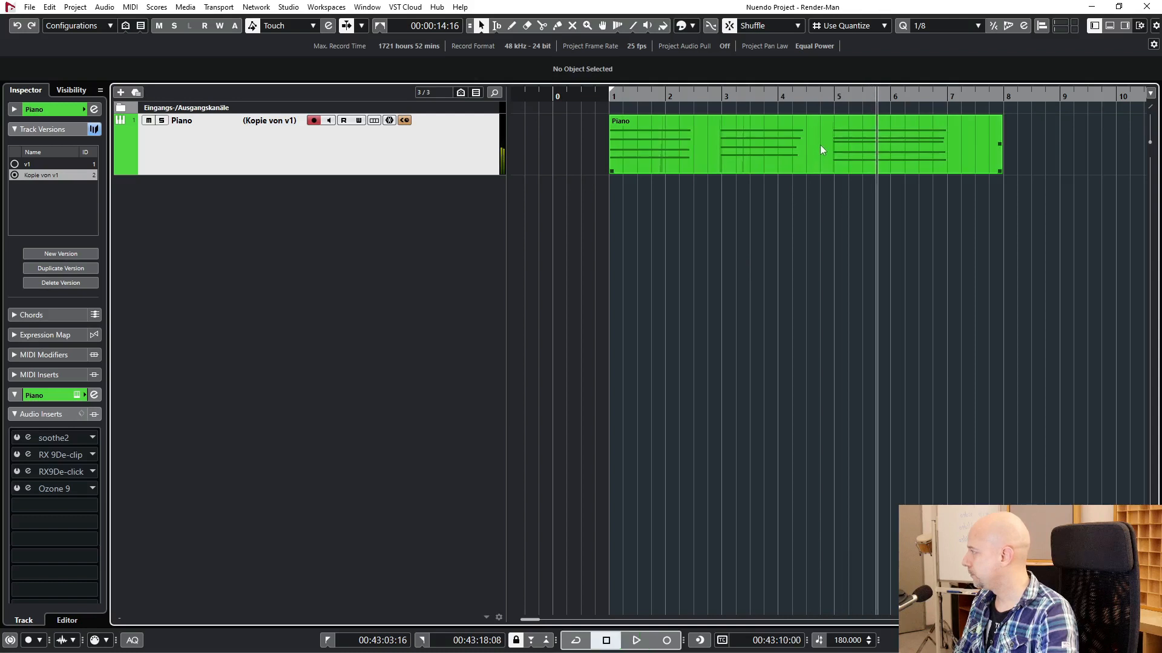
{"action": "left_click", "coordinate": [819, 146]}
{"action": "left_click", "coordinate": [53, 6]}
{"action": "mouse_move", "coordinate": [84, 121]}
{"action": "mouse_move", "coordinate": [136, 128]}
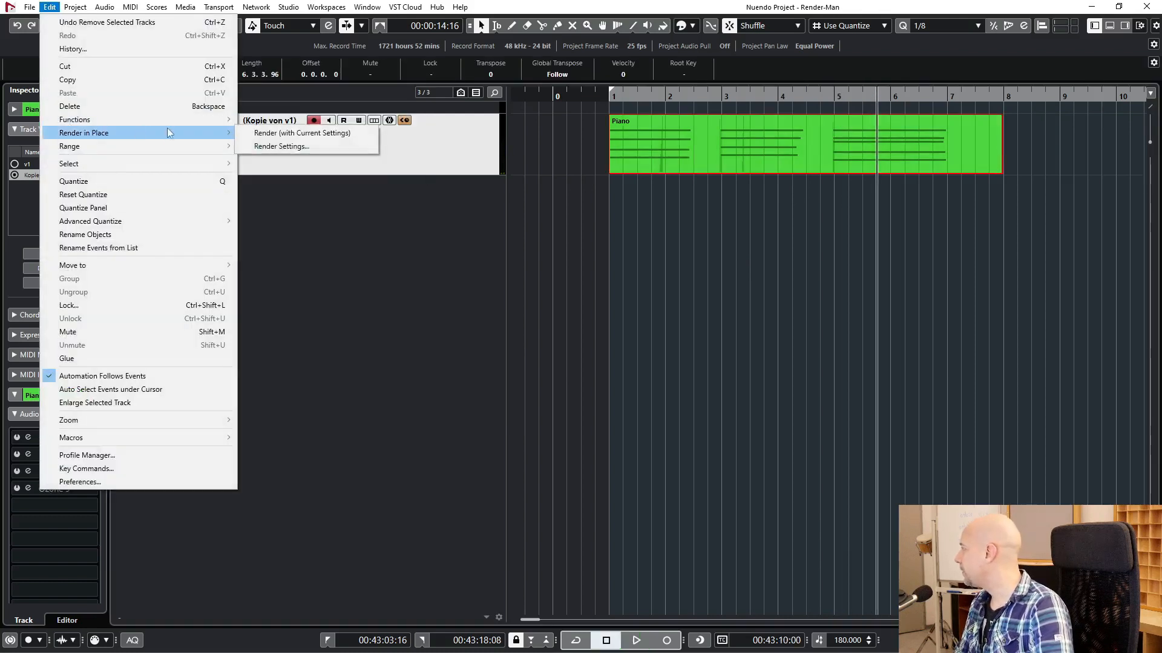
{"action": "left_click", "coordinate": [303, 146]}
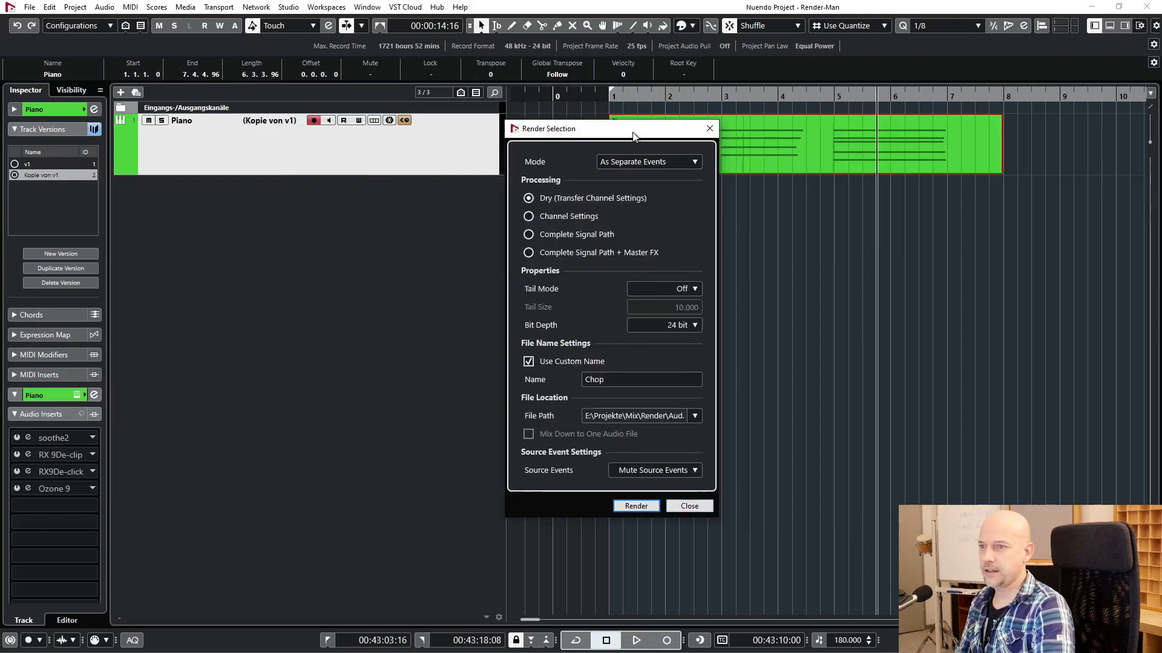
{"action": "left_click", "coordinate": [638, 379]}
{"action": "key", "text": "Return"}
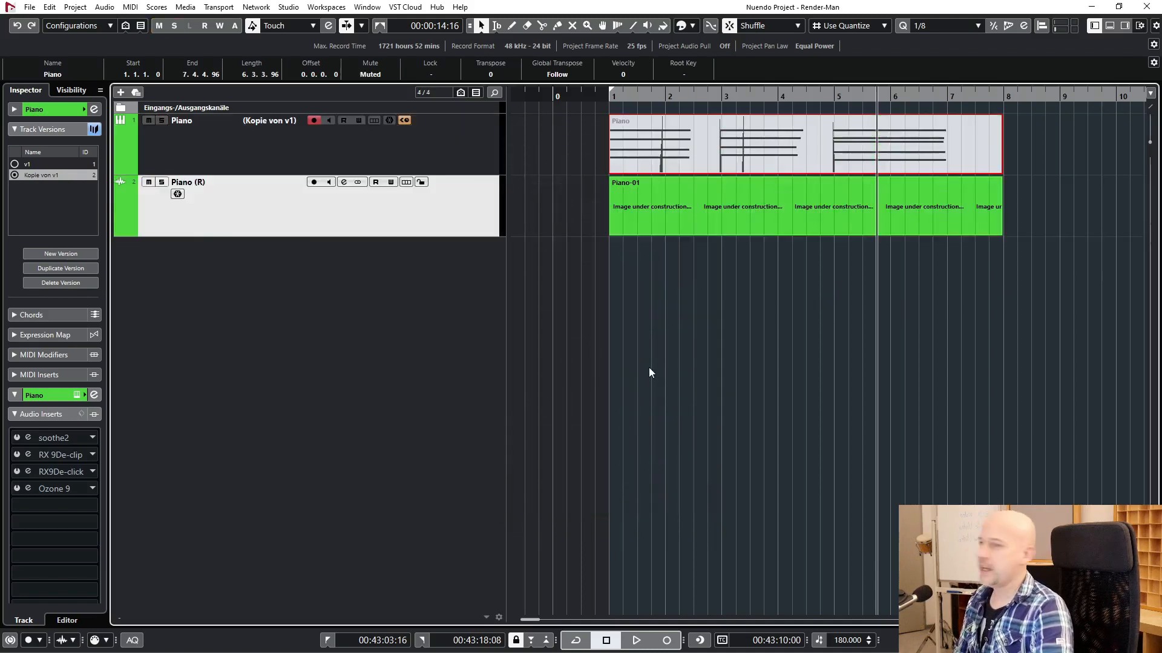
Step: Split the rendered Piano-01 event at bars 3 and 5, using snap type Grid with grid type Bar
{"action": "key", "text": "3"}
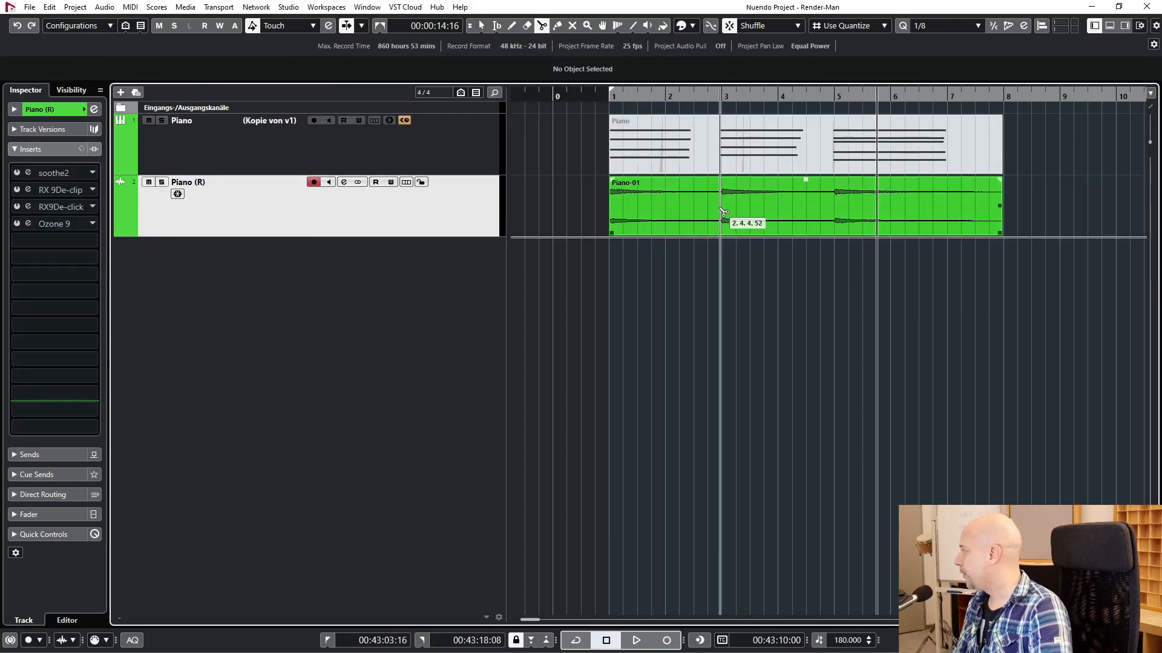
{"action": "left_click", "coordinate": [763, 26]}
{"action": "left_click", "coordinate": [764, 42]}
{"action": "left_click", "coordinate": [871, 26]}
{"action": "left_click", "coordinate": [883, 42]}
{"action": "left_click", "coordinate": [724, 191]}
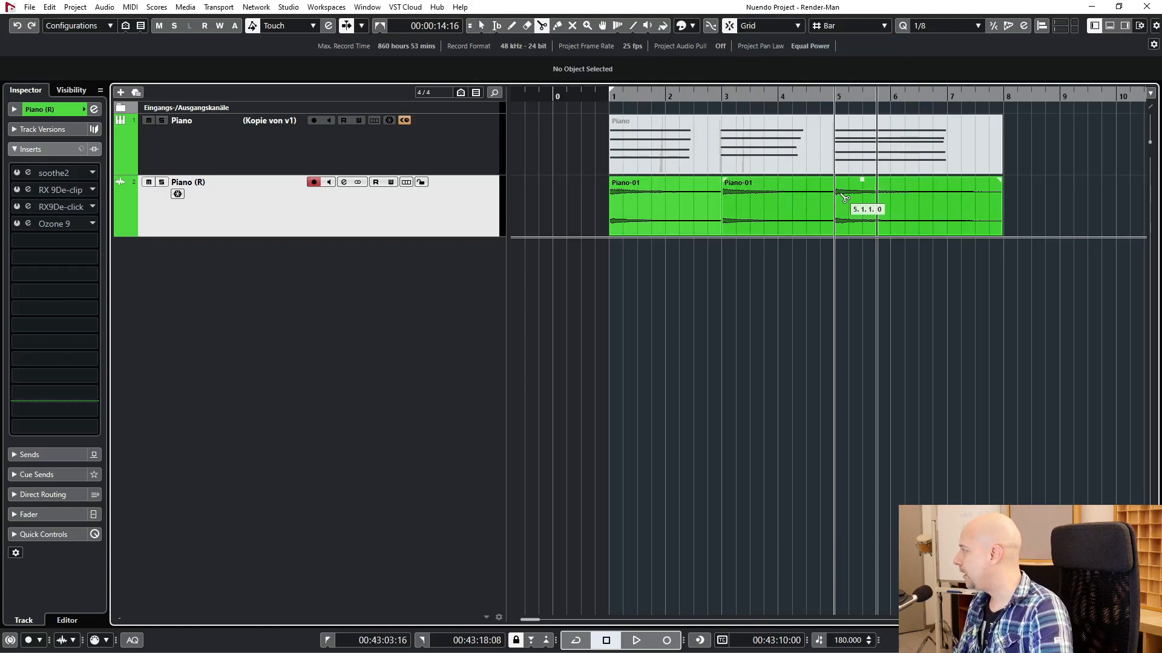
{"action": "left_click", "coordinate": [838, 192]}
Step: Add fade-ins of about 0.3.0.86 and fade-outs of about 0.0.2.49 to all three Piano-01 events, playing the result
{"action": "key", "text": "1"}
{"action": "left_click_drag", "start_coordinate": [569, 210], "coordinate": [946, 201]}
{"action": "left_click_drag", "start_coordinate": [611, 180], "coordinate": [658, 180]}
{"action": "key", "text": "space"}
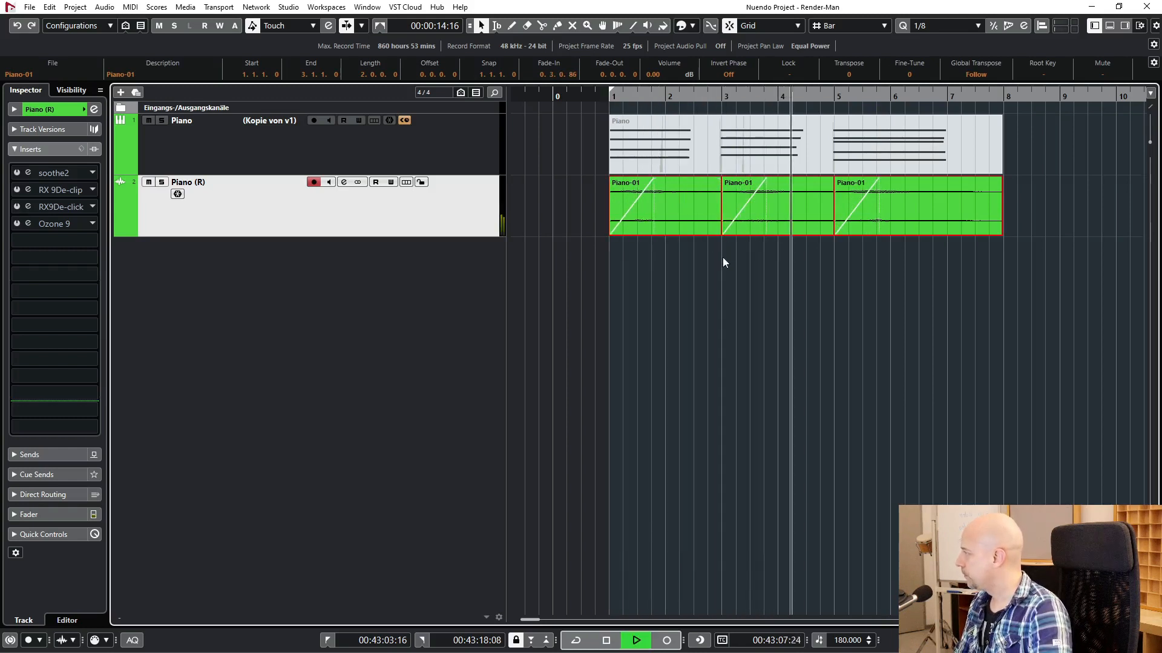
{"action": "key", "text": "space"}
{"action": "left_click_drag", "start_coordinate": [719, 178], "coordinate": [710, 180]}
{"action": "key", "text": "space"}
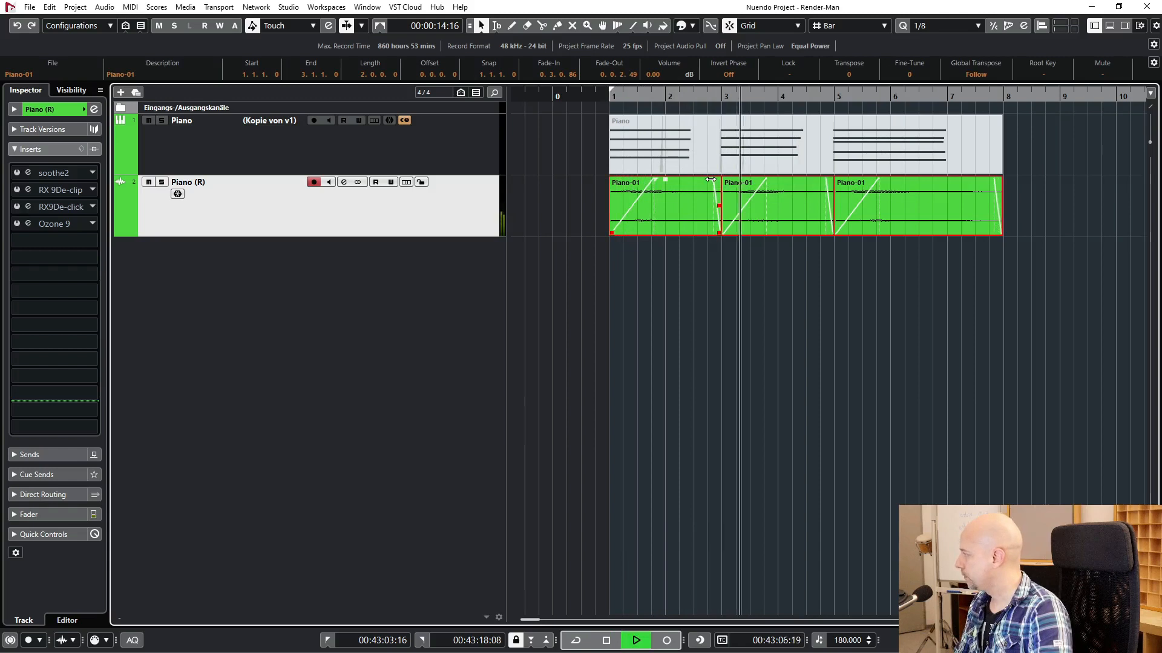
Step: Duplicate the Piano (R) track and delete the first event on the copy
{"action": "left_click", "coordinate": [636, 256]}
{"action": "right_click", "coordinate": [467, 193]}
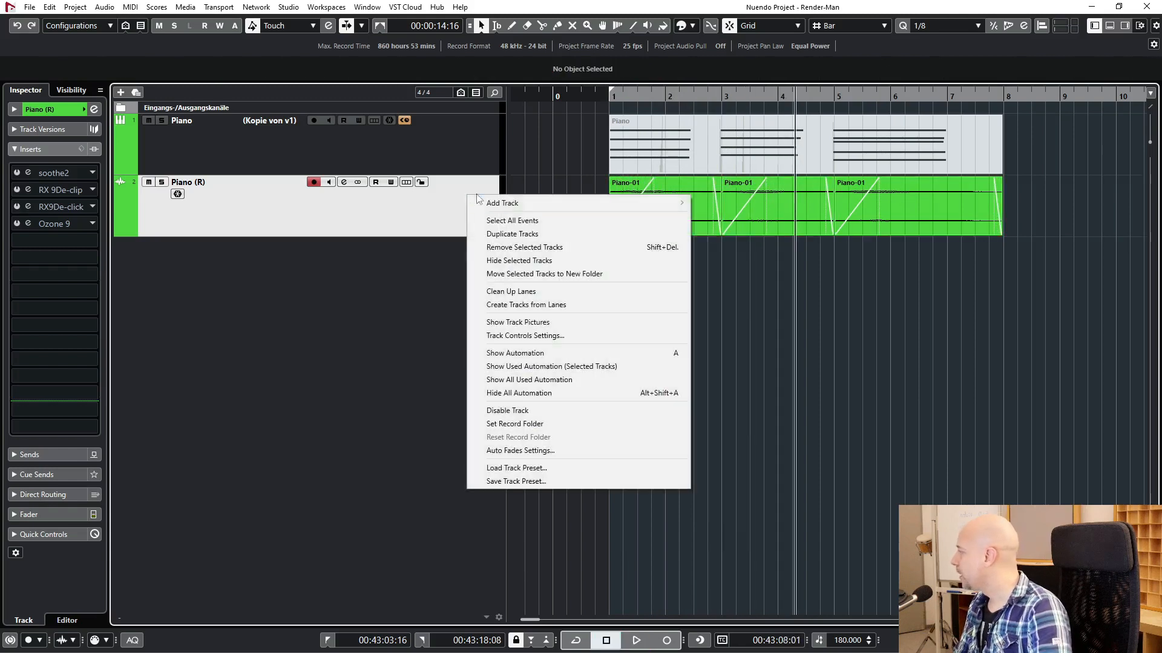
{"action": "left_click", "coordinate": [761, 306]}
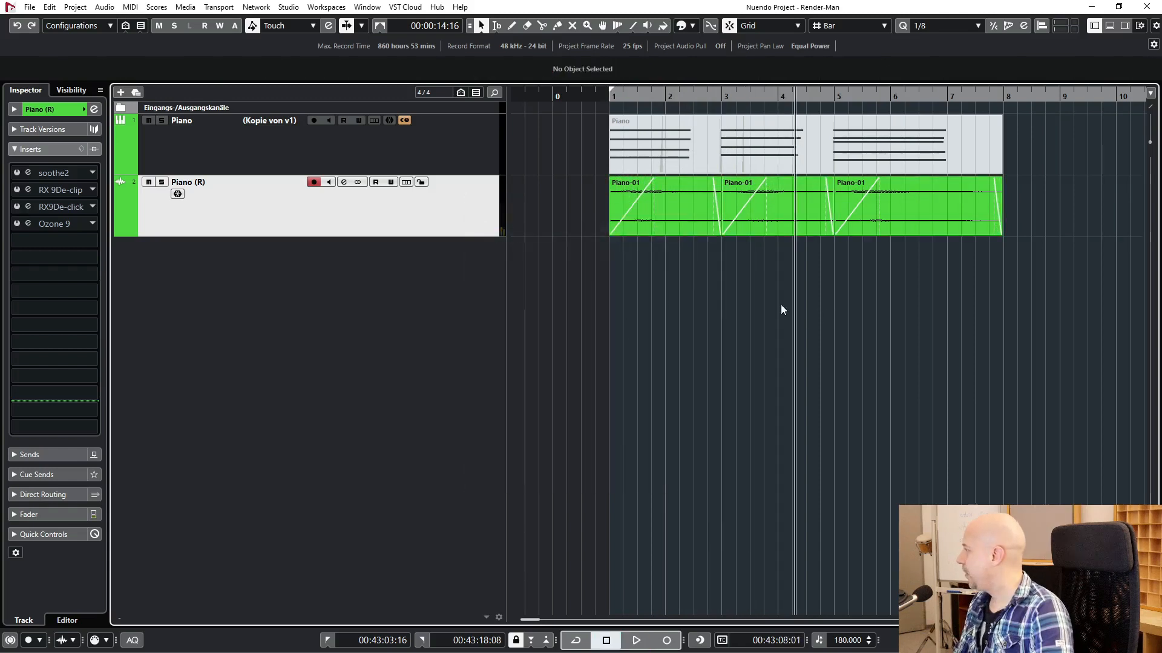
{"action": "key", "text": "ctrl+shift+d"}
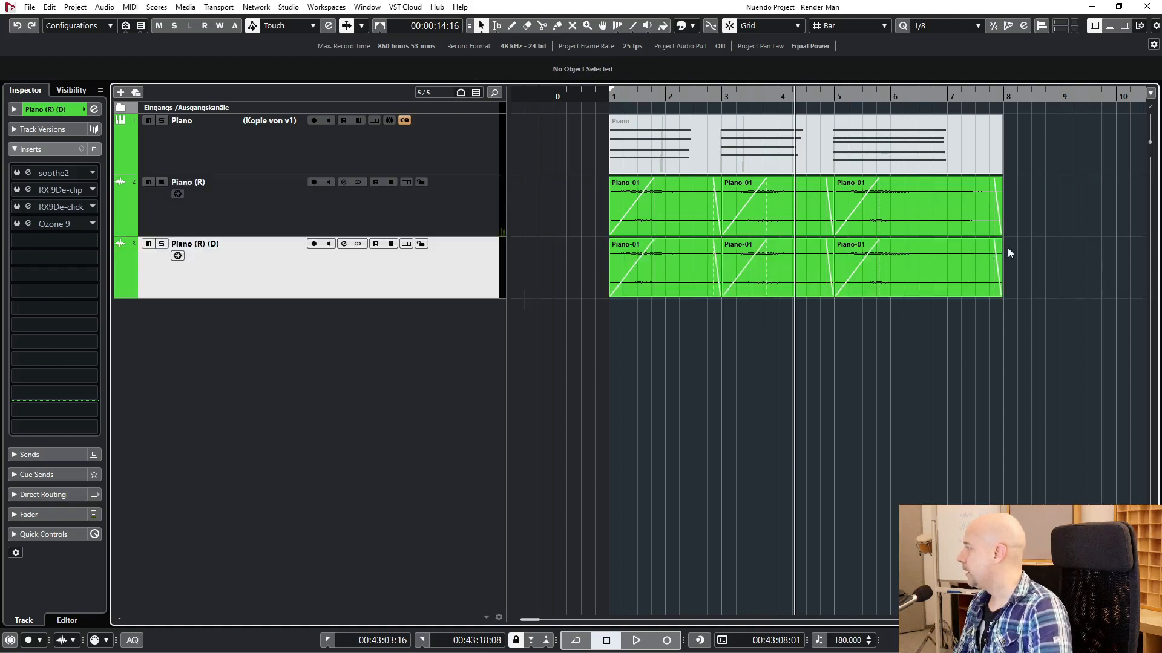
{"action": "left_click", "coordinate": [623, 279]}
{"action": "key", "text": "Delete"}
Step: Move the duplicate track's bar 3 event to bar 2 and mute the original bar 3 event on Piano (R), playing the result
{"action": "left_click", "coordinate": [789, 292]}
{"action": "left_click_drag", "start_coordinate": [789, 292], "coordinate": [758, 289]}
{"action": "left_click", "coordinate": [781, 203]}
{"action": "key", "text": "space"}
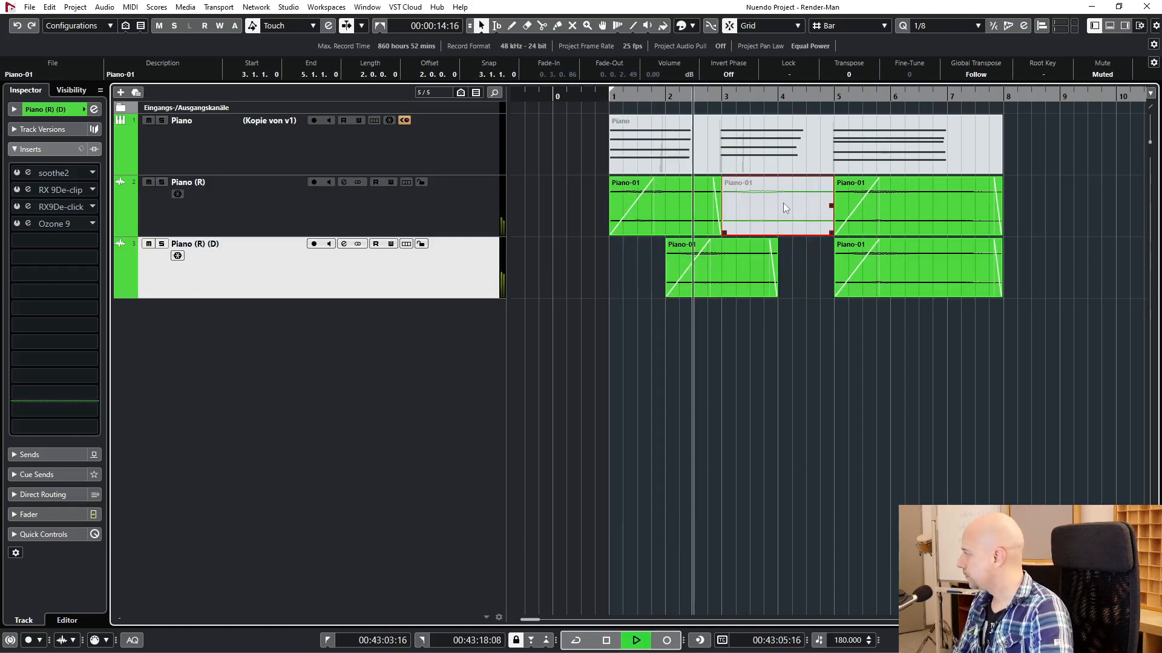
{"action": "key", "text": "space"}
Step: Shift the moved event to about 2.2.3.80 and lengthen the first Piano (R) event's fade-out to about 0.2.0.72, playing the result
{"action": "left_click_drag", "start_coordinate": [742, 253], "coordinate": [775, 248]}
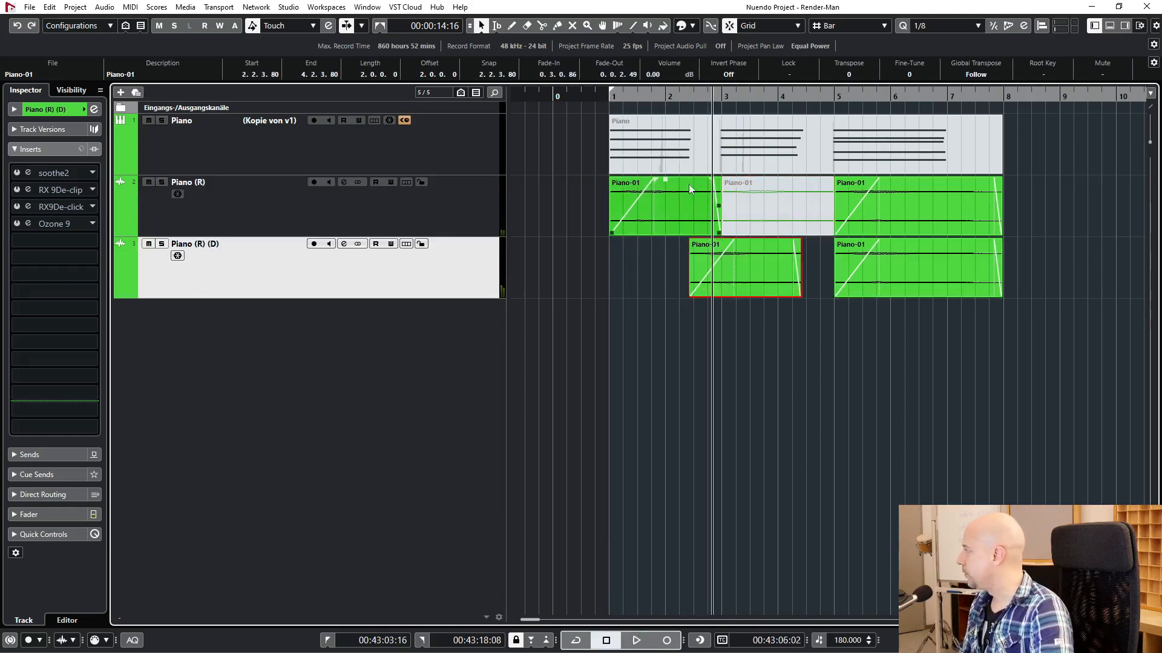
{"action": "left_click_drag", "start_coordinate": [711, 177], "coordinate": [689, 177]}
{"action": "key", "text": "space"}
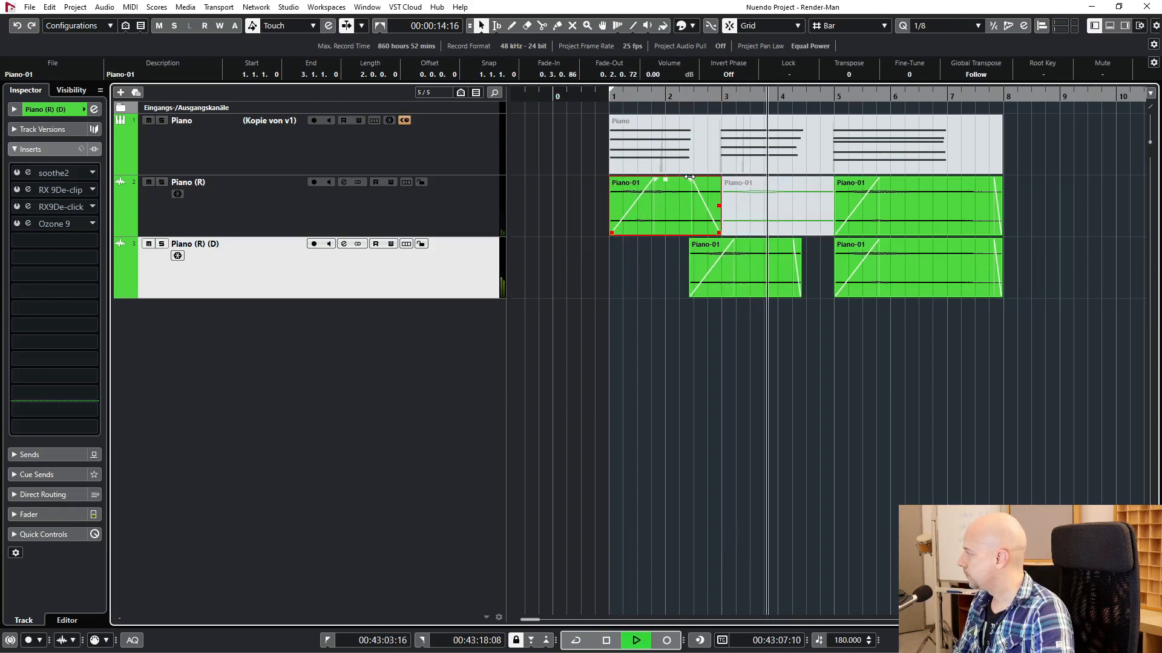
{"action": "key", "text": "space"}
Step: Undo the track duplication, fades and splits back to the single rendered Piano-01 event
{"action": "key", "text": "ctrl+z"}
{"action": "key", "text": "ctrl+z"}
{"action": "key", "text": "ctrl+z"}
{"action": "key", "text": "ctrl+z"}
{"action": "key", "text": "ctrl+z"}
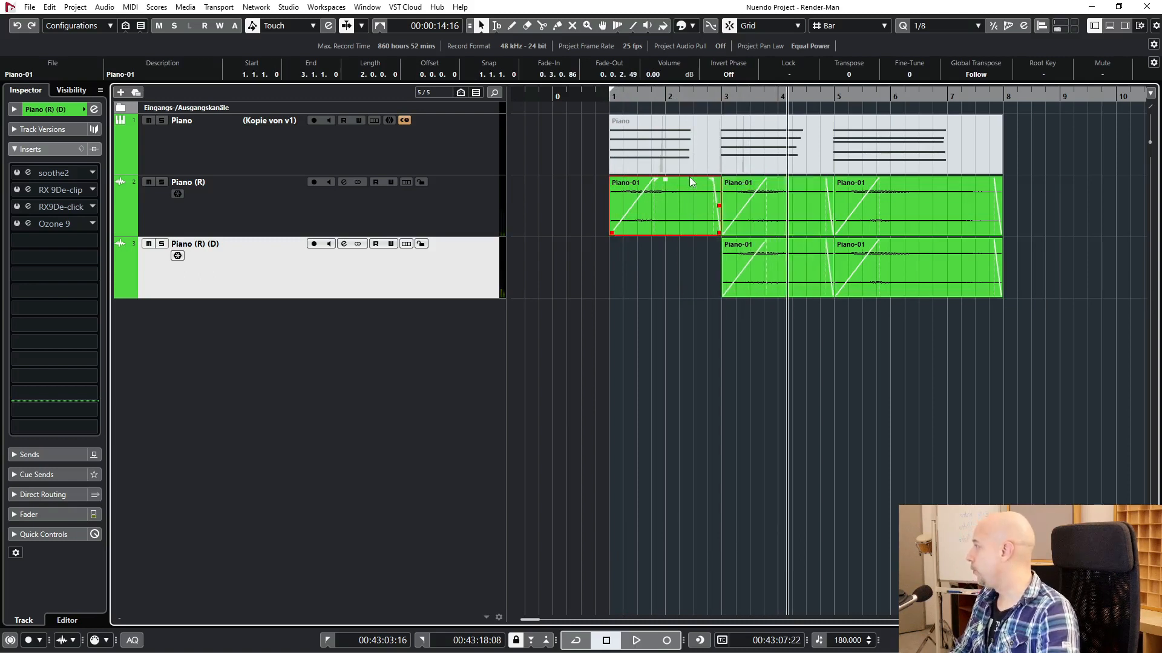
{"action": "key", "text": "ctrl+z"}
{"action": "key", "text": "ctrl+z"}
{"action": "key", "text": "ctrl+z"}
{"action": "key", "text": "ctrl+z"}
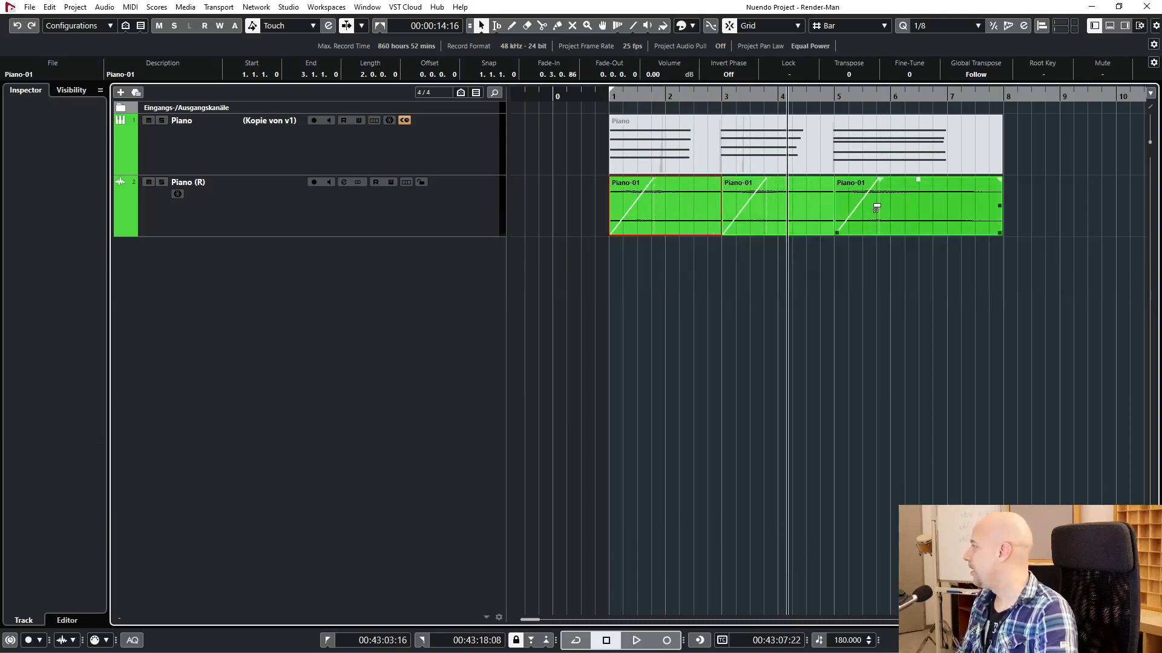
{"action": "key", "text": "ctrl+z"}
{"action": "key", "text": "ctrl+z"}
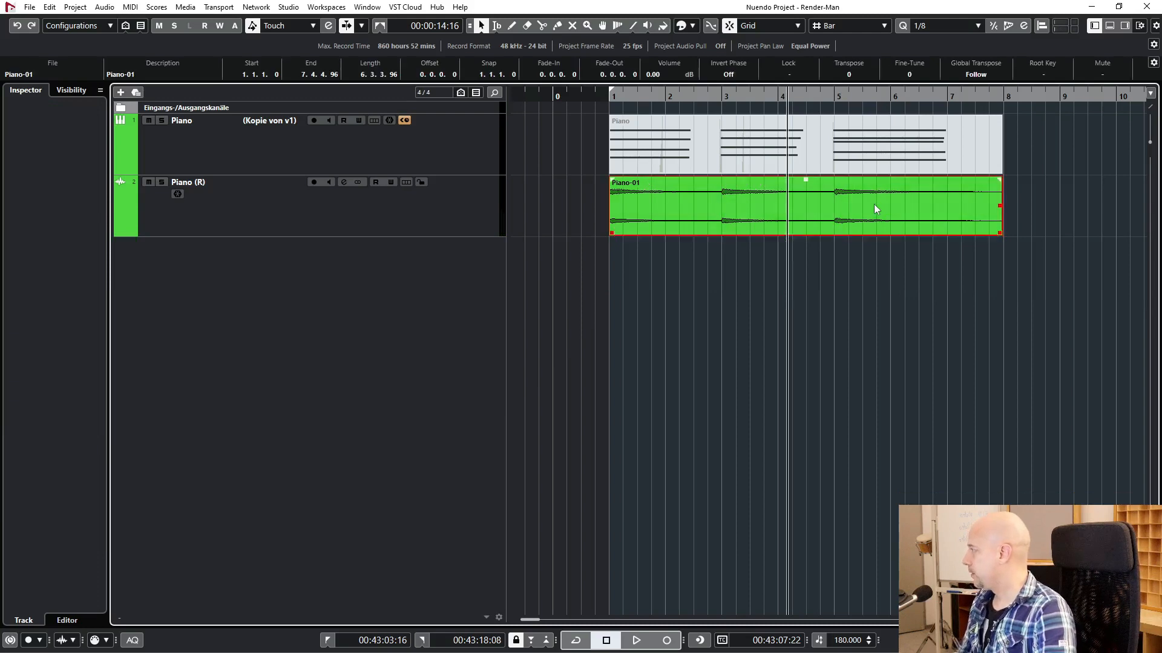
Step: Apply the Reverse process to the whole Piano-01 event and play it
{"action": "left_click", "coordinate": [105, 7]}
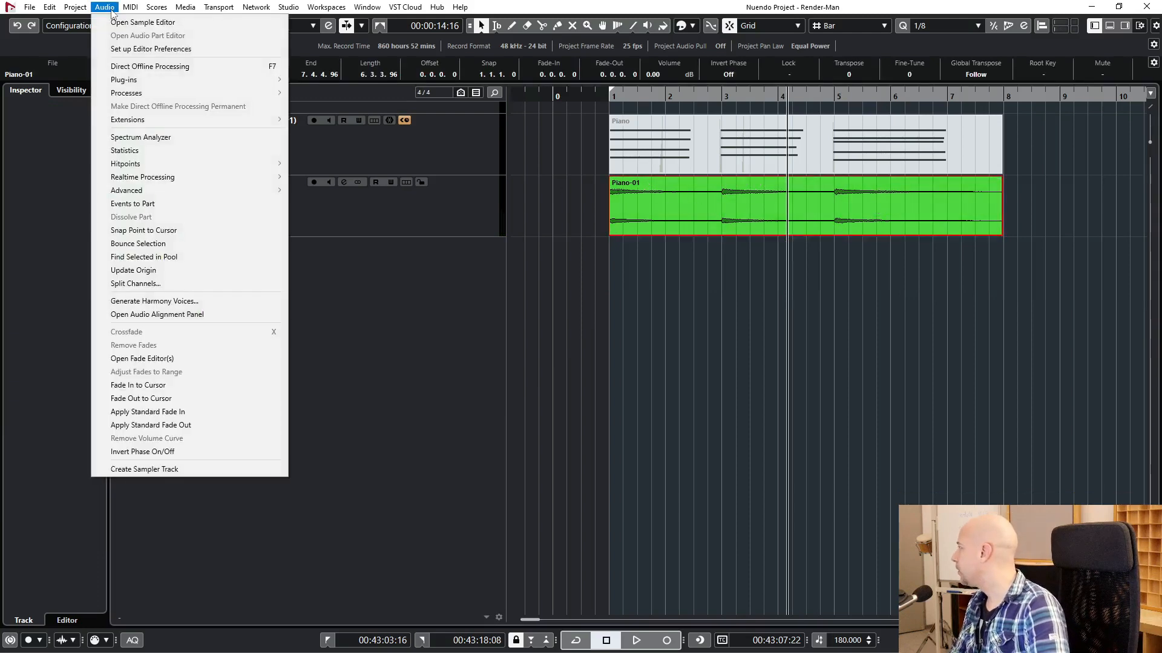
{"action": "mouse_move", "coordinate": [163, 93]}
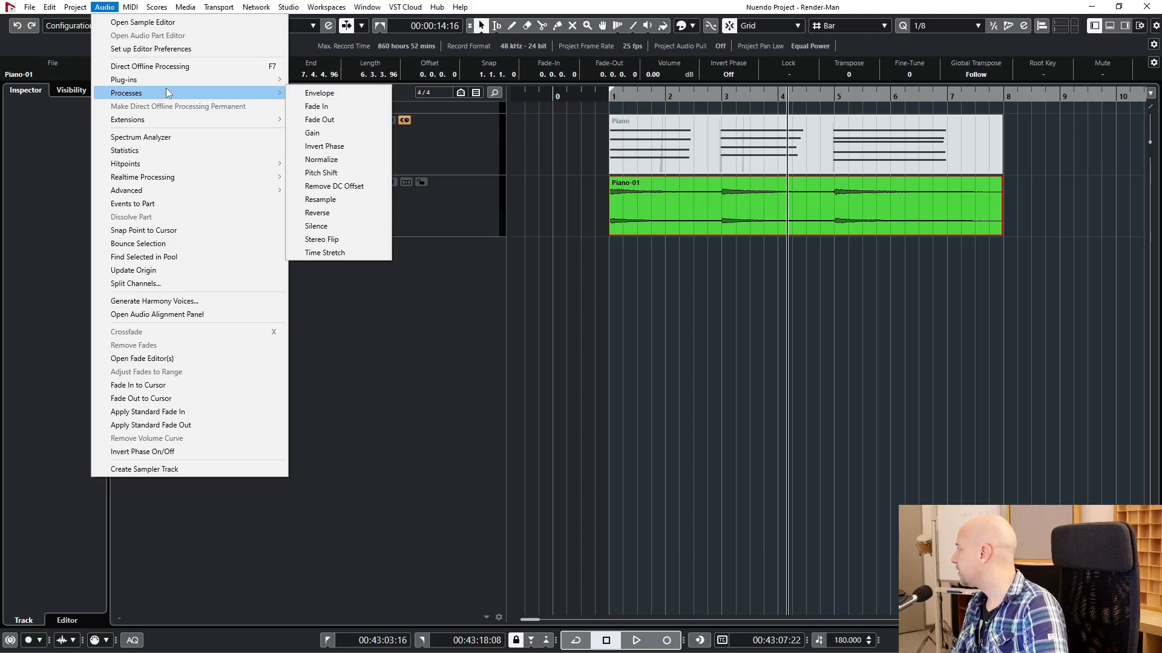
{"action": "left_click", "coordinate": [342, 212]}
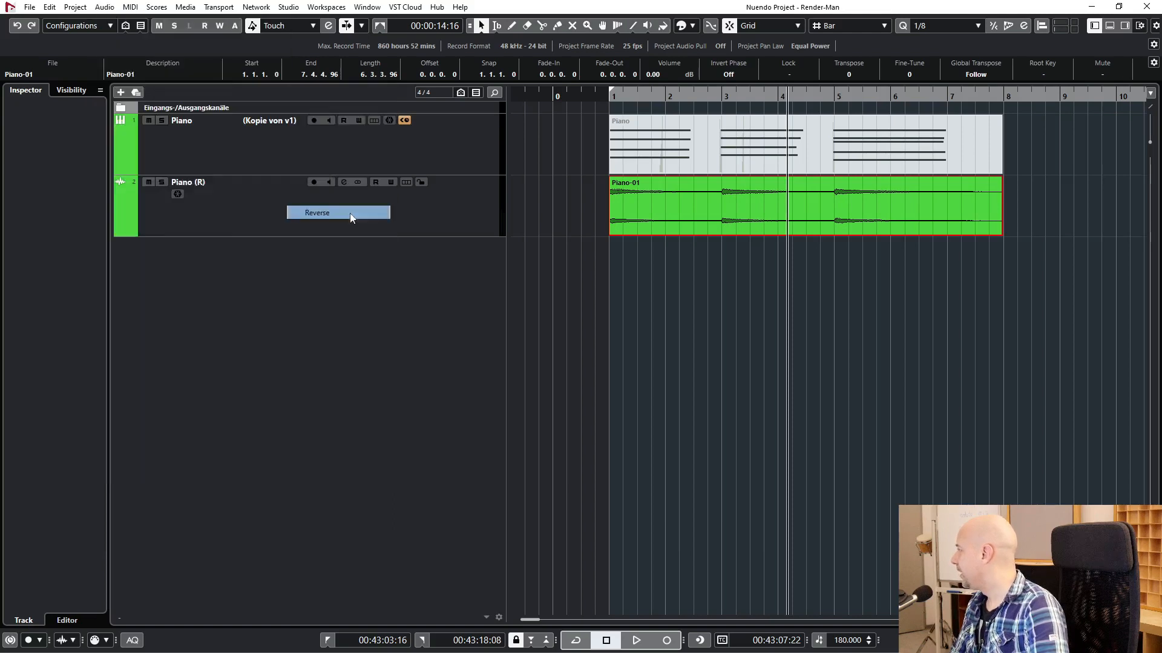
{"action": "key", "text": "space"}
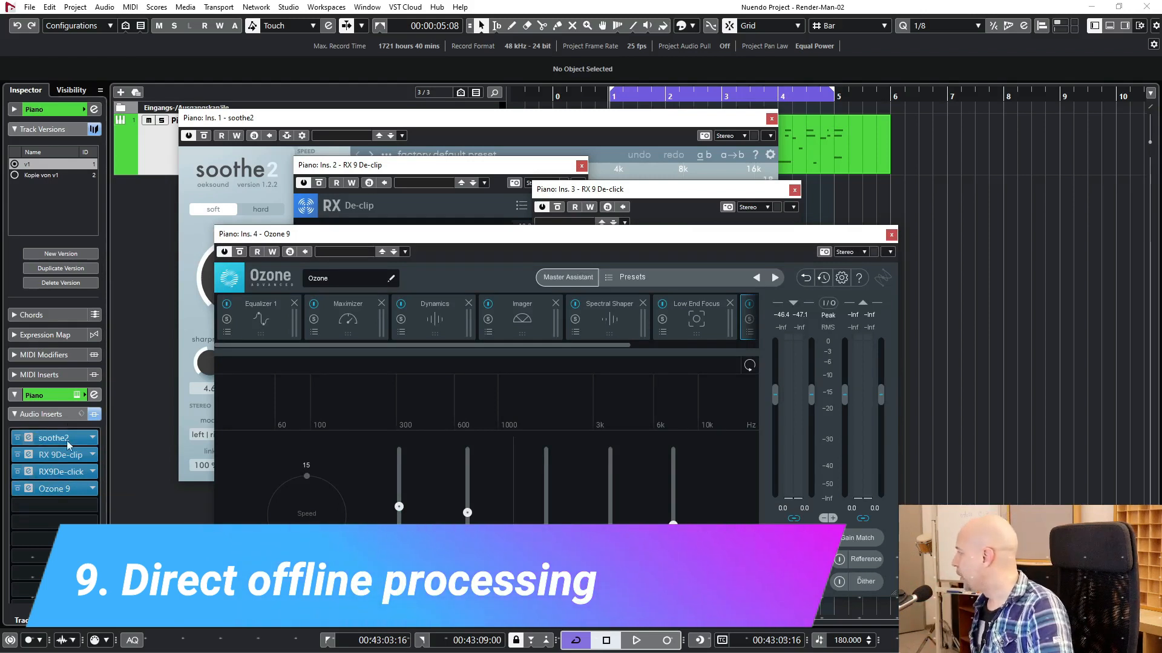
Step: Close the Ozone 9, RX 9 De-click, RX 9 De-clip and soothe2 plug-in windows of the Piano track
{"action": "left_click", "coordinate": [891, 236]}
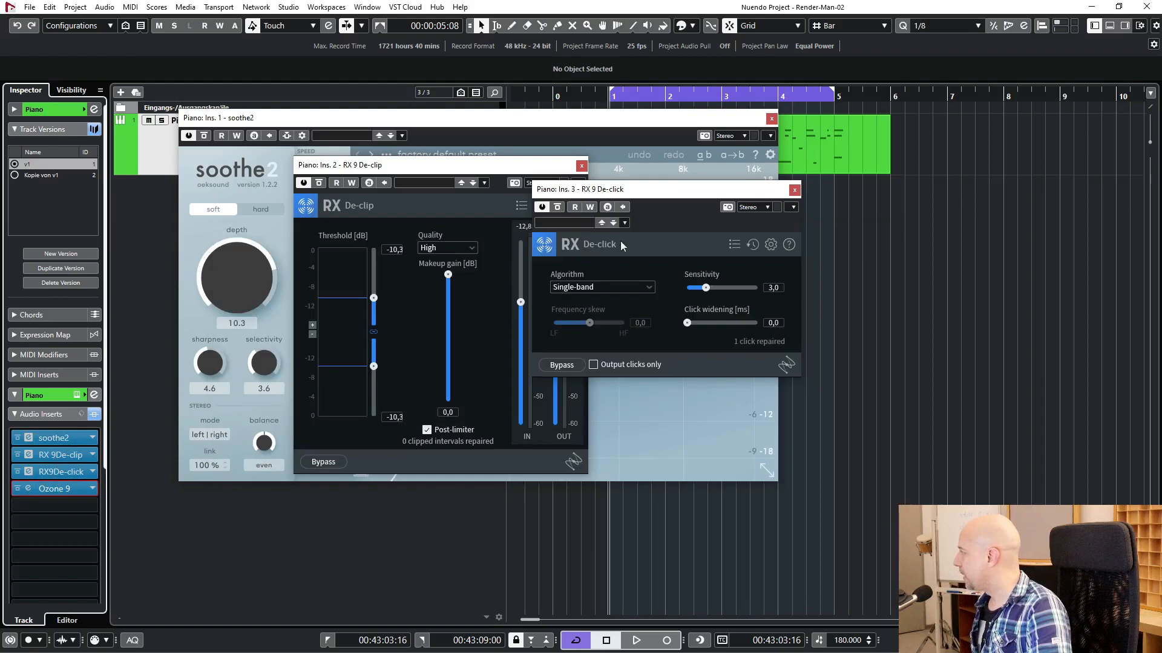
{"action": "left_click", "coordinate": [793, 191]}
{"action": "left_click", "coordinate": [581, 167]}
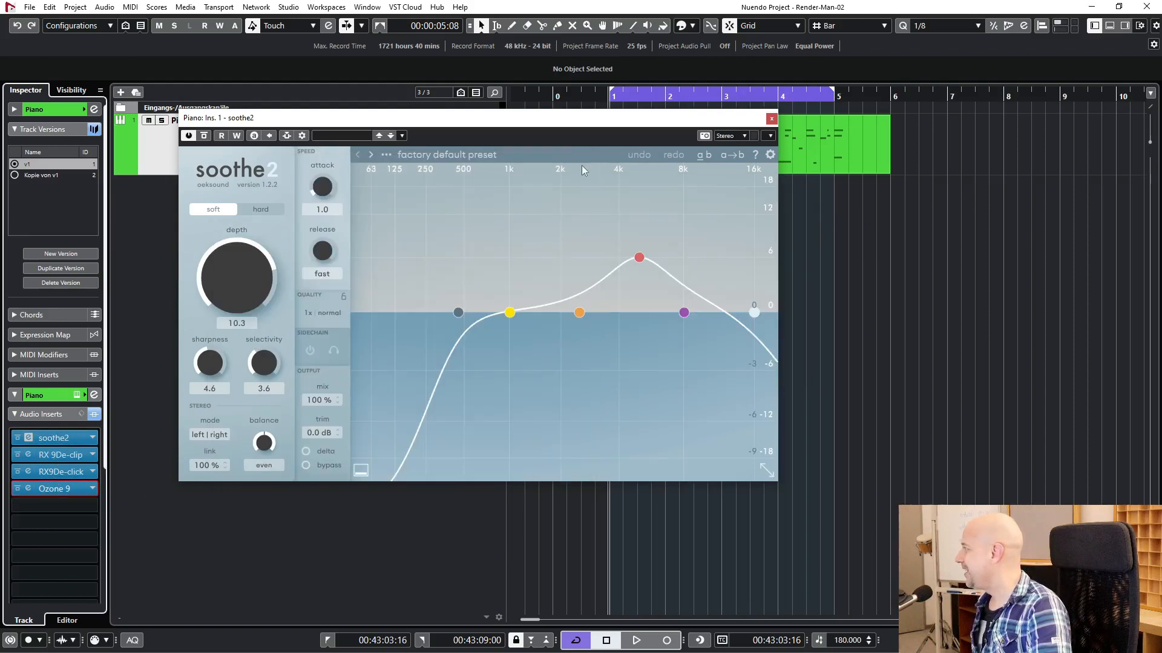
{"action": "left_click", "coordinate": [772, 119]}
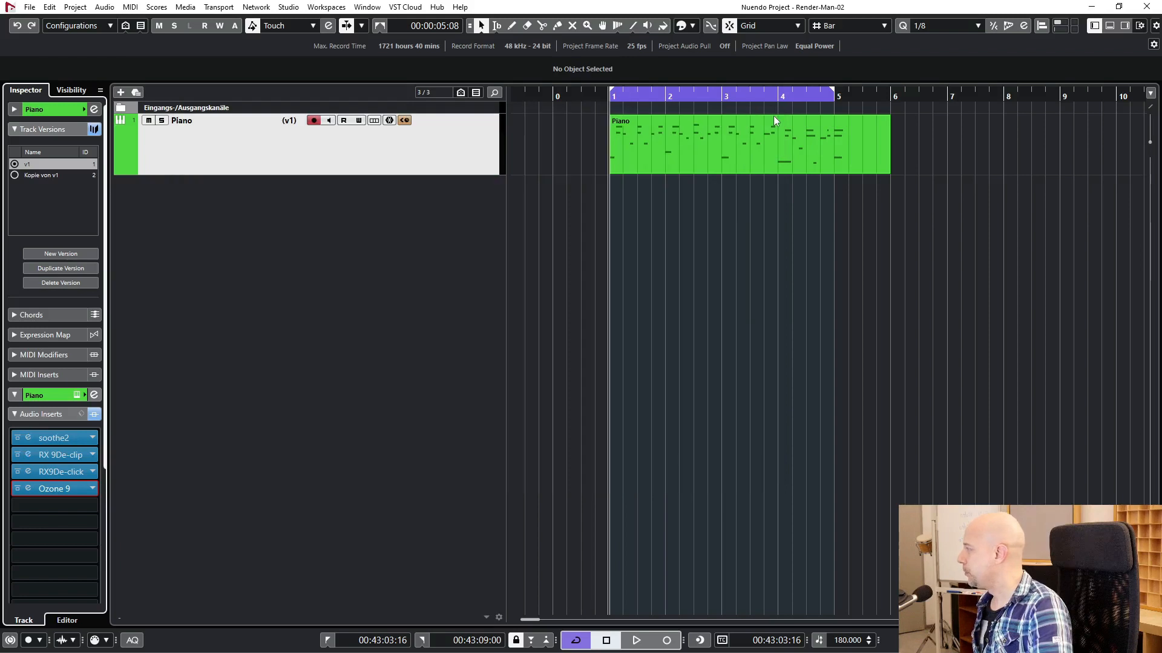
Step: Play the Piano instrument track with the Audio Performance meter shown to check its processing load
{"action": "key", "text": "F12"}
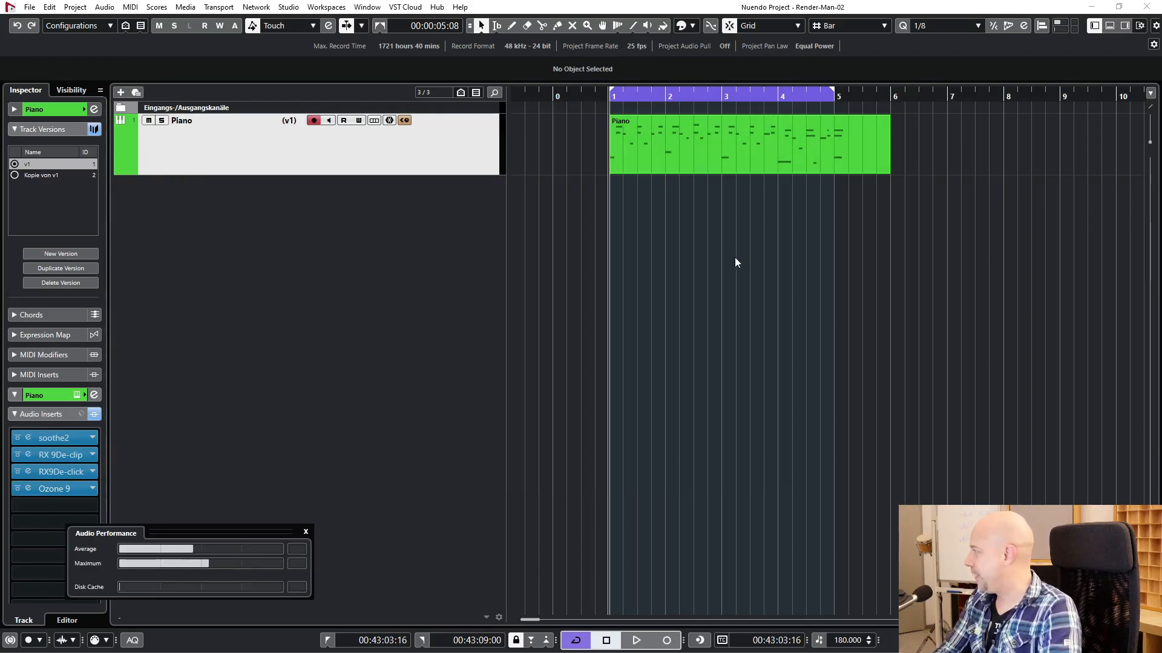
{"action": "key", "text": "space"}
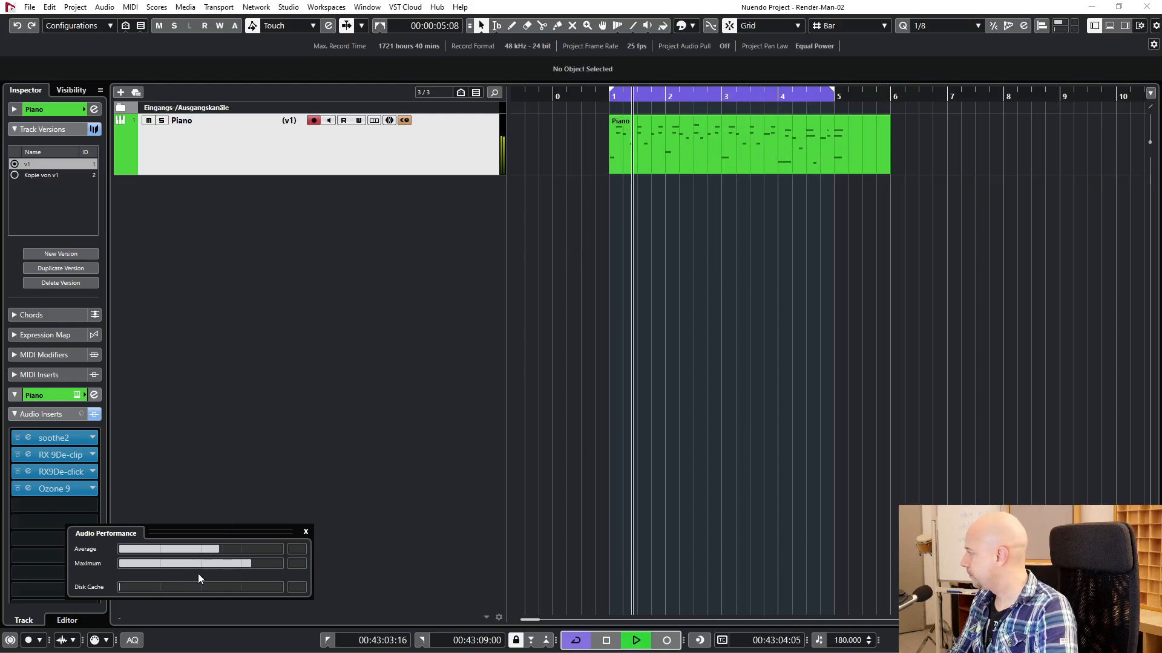
{"action": "key", "text": "space"}
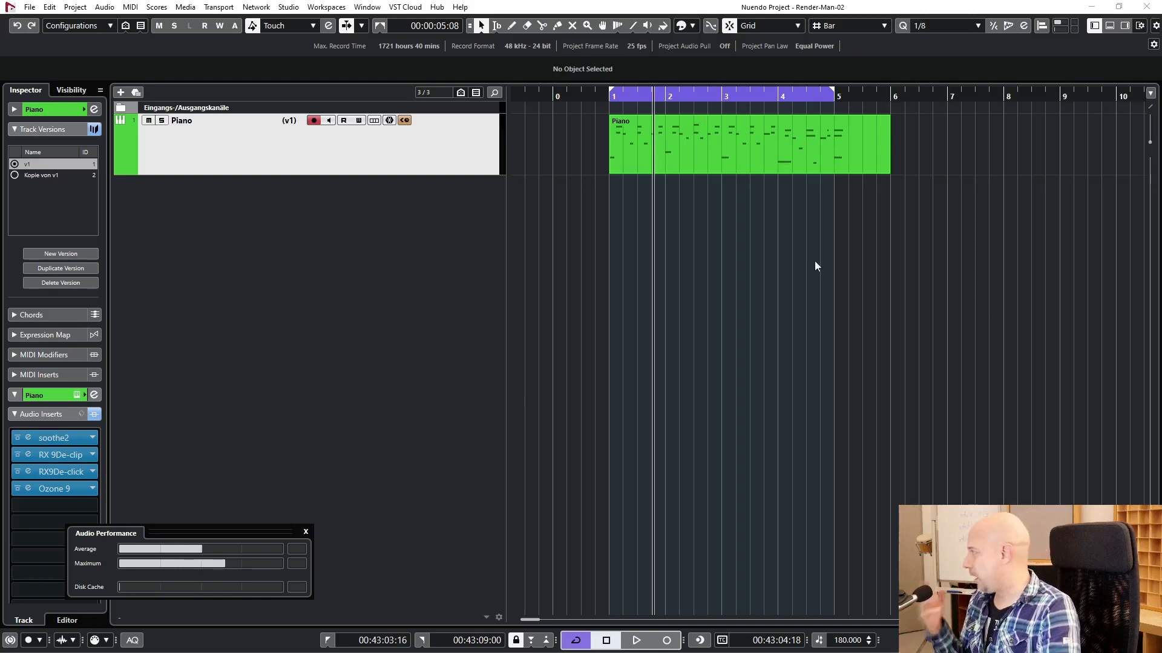
Step: Render the Piano MIDI event in place as separate events, using Dry (Transfer Channel Settings), 24 bit, tail off and muted source events
{"action": "left_click", "coordinate": [801, 241]}
{"action": "left_click", "coordinate": [784, 159]}
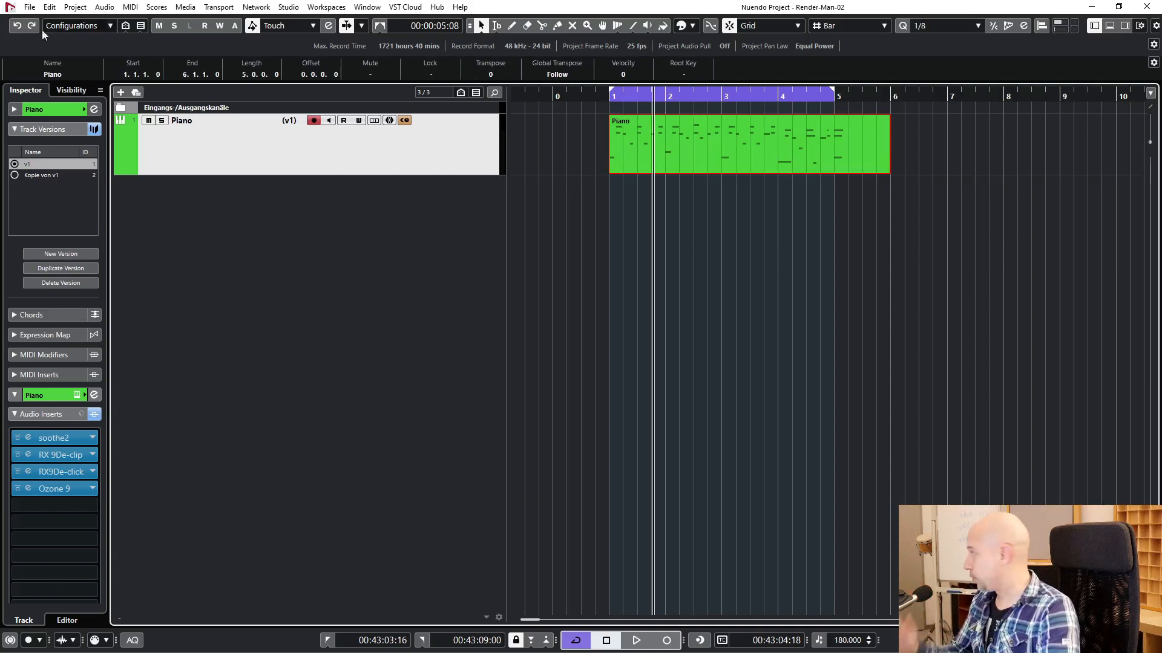
{"action": "left_click", "coordinate": [50, 7]}
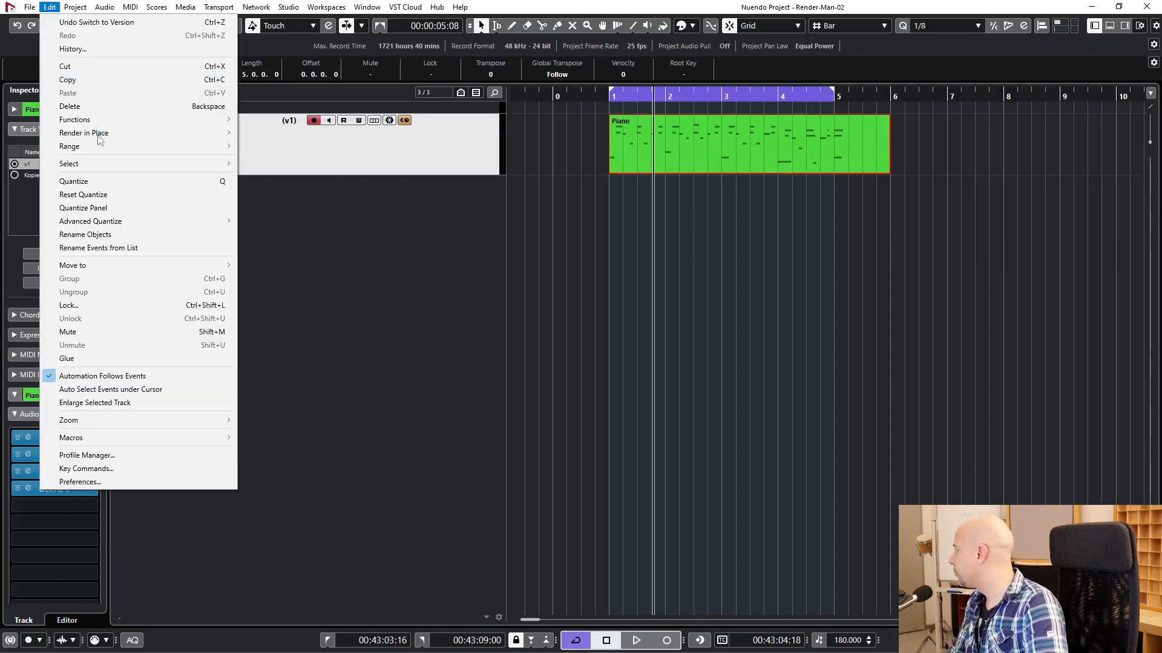
{"action": "mouse_move", "coordinate": [99, 134]}
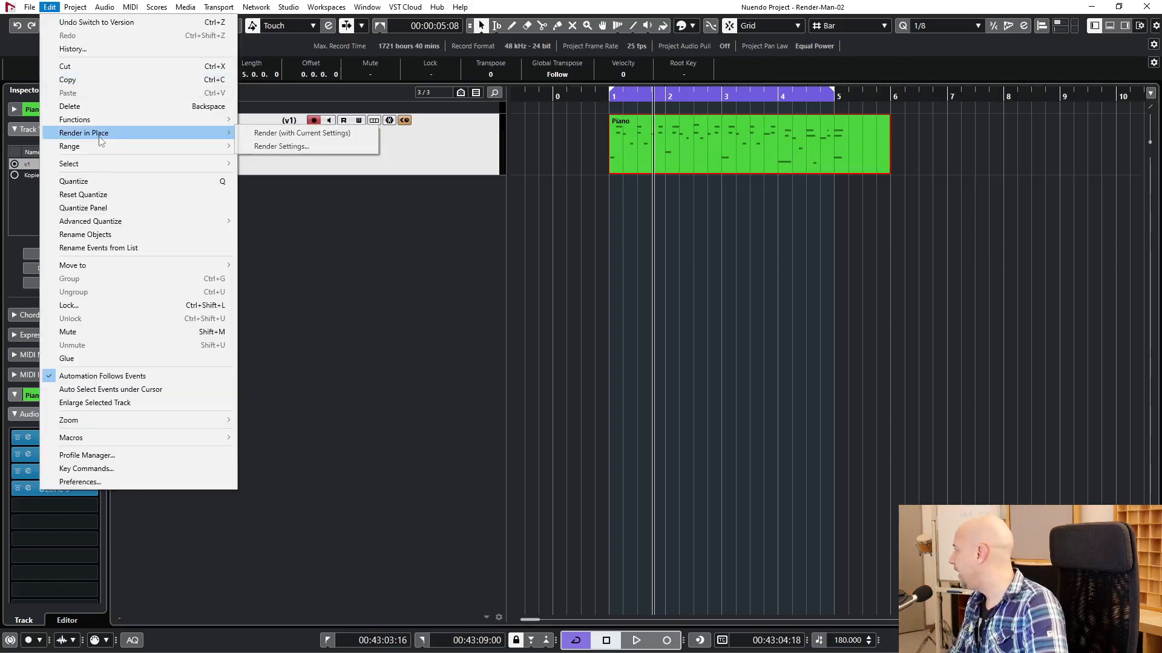
{"action": "left_click", "coordinate": [328, 143]}
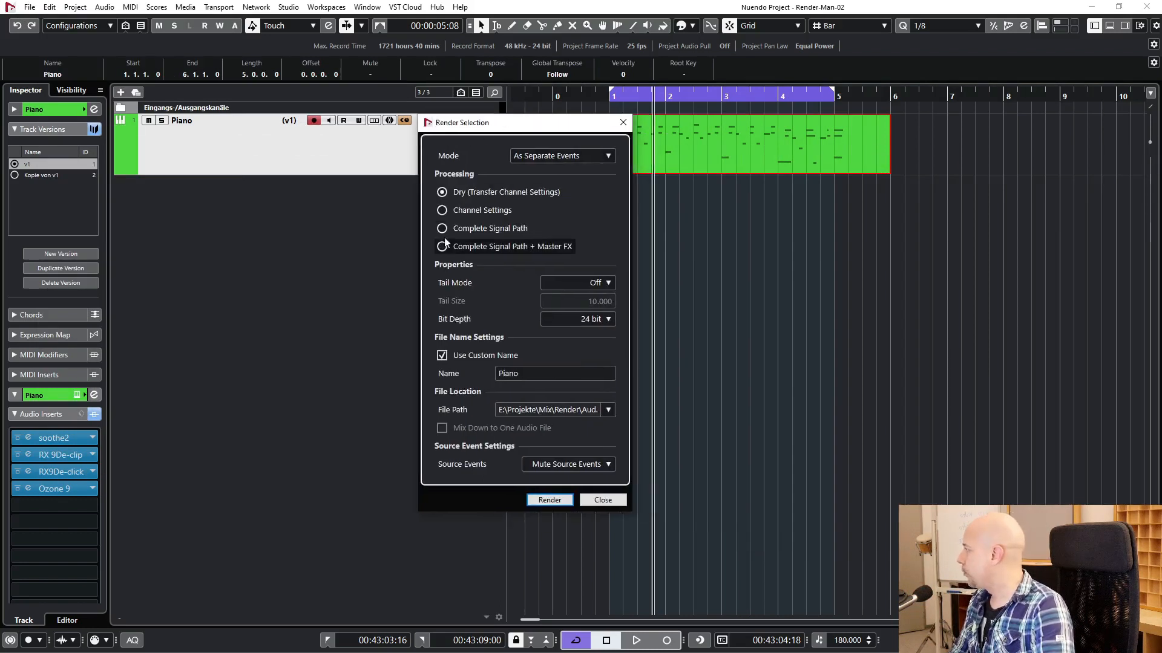
{"action": "left_click", "coordinate": [442, 210]}
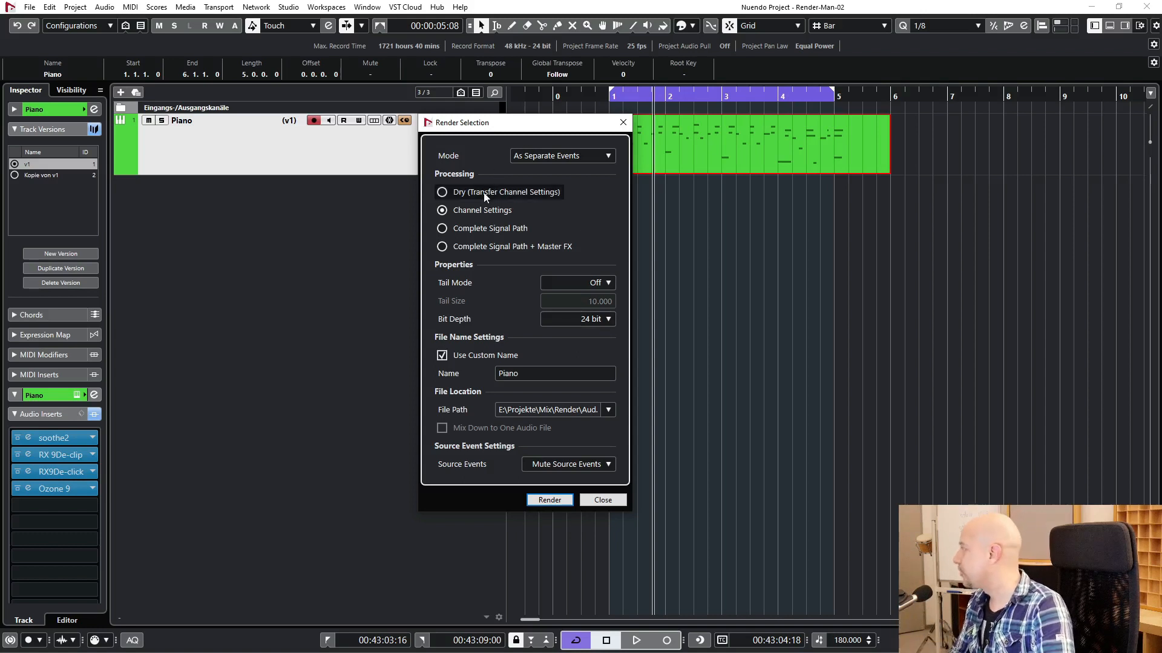
{"action": "left_click_drag", "start_coordinate": [501, 122], "coordinate": [478, 126]}
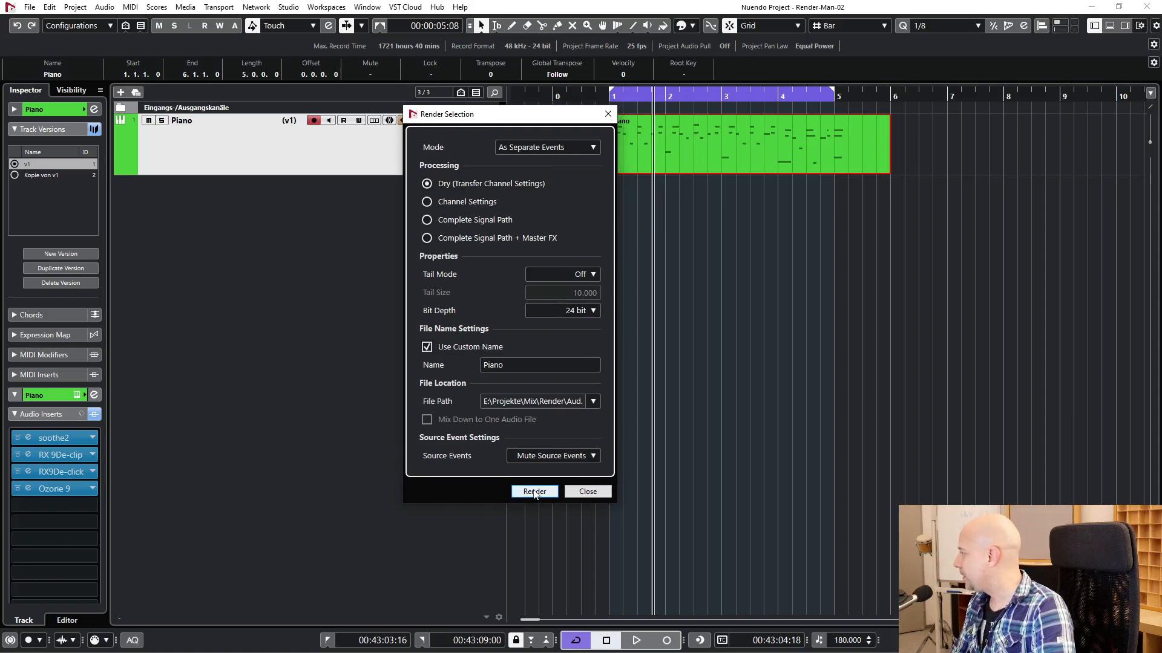
{"action": "left_click", "coordinate": [546, 361]}
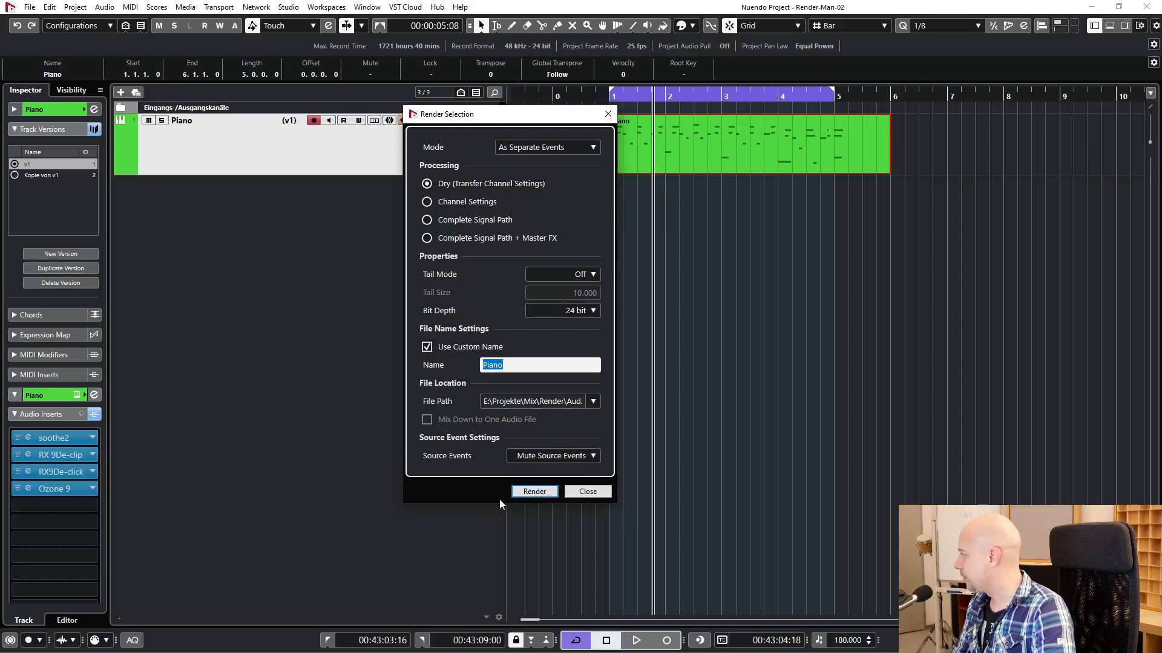
{"action": "left_click", "coordinate": [533, 492]}
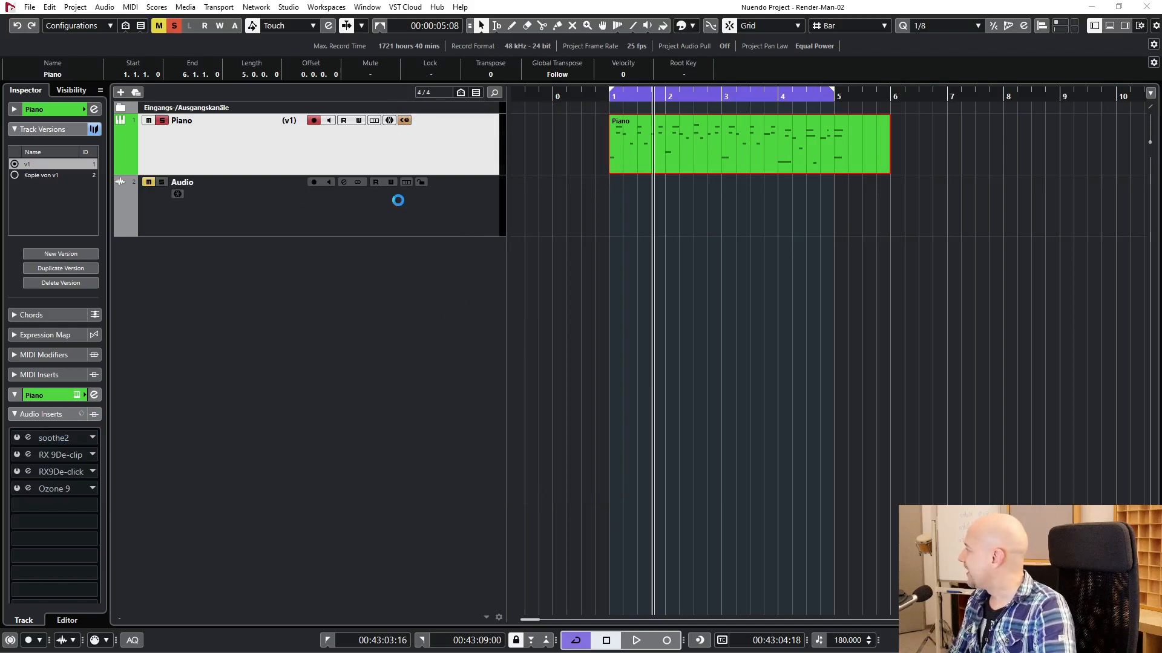
Step: Disable the original Piano instrument track
{"action": "left_click", "coordinate": [222, 151]}
{"action": "right_click", "coordinate": [223, 149]}
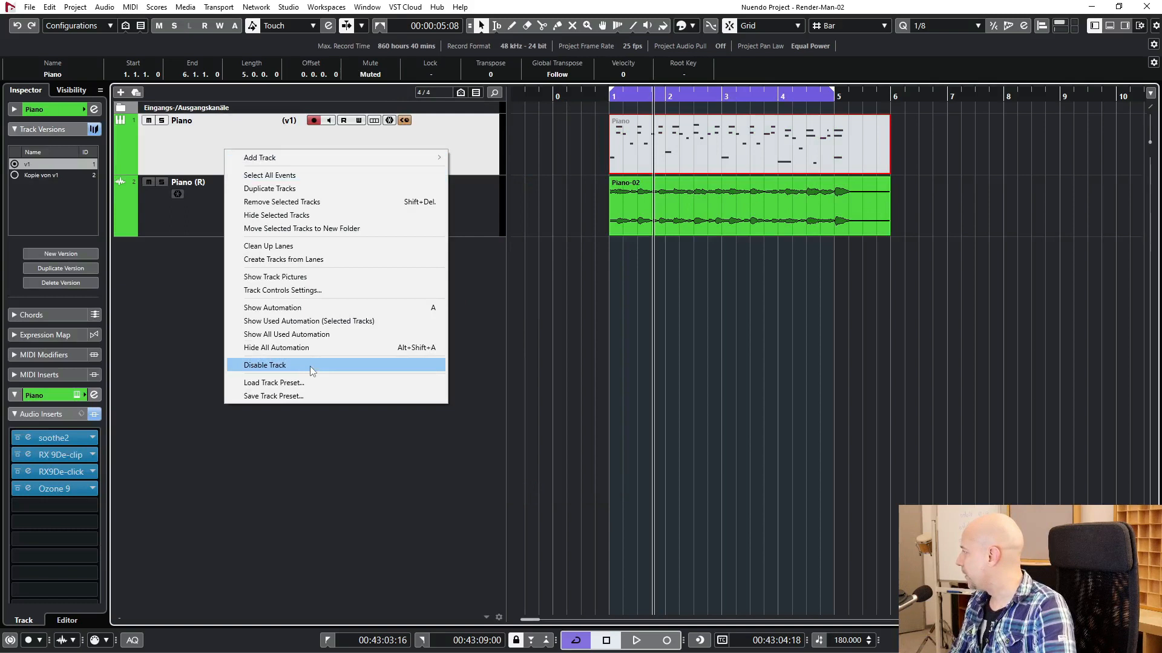
{"action": "left_click", "coordinate": [310, 366]}
Step: Select the rendered Piano (R) track and check its processing load on the Audio Performance meter during playback
{"action": "left_click", "coordinate": [459, 218]}
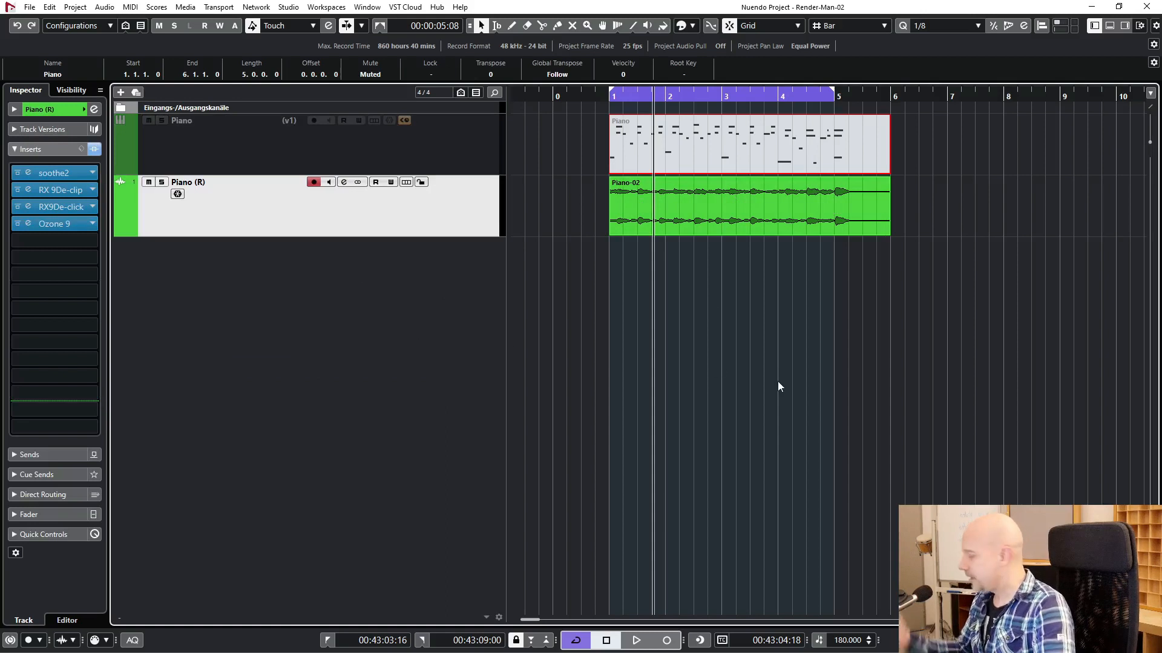
{"action": "key", "text": "F12"}
{"action": "key", "text": "space"}
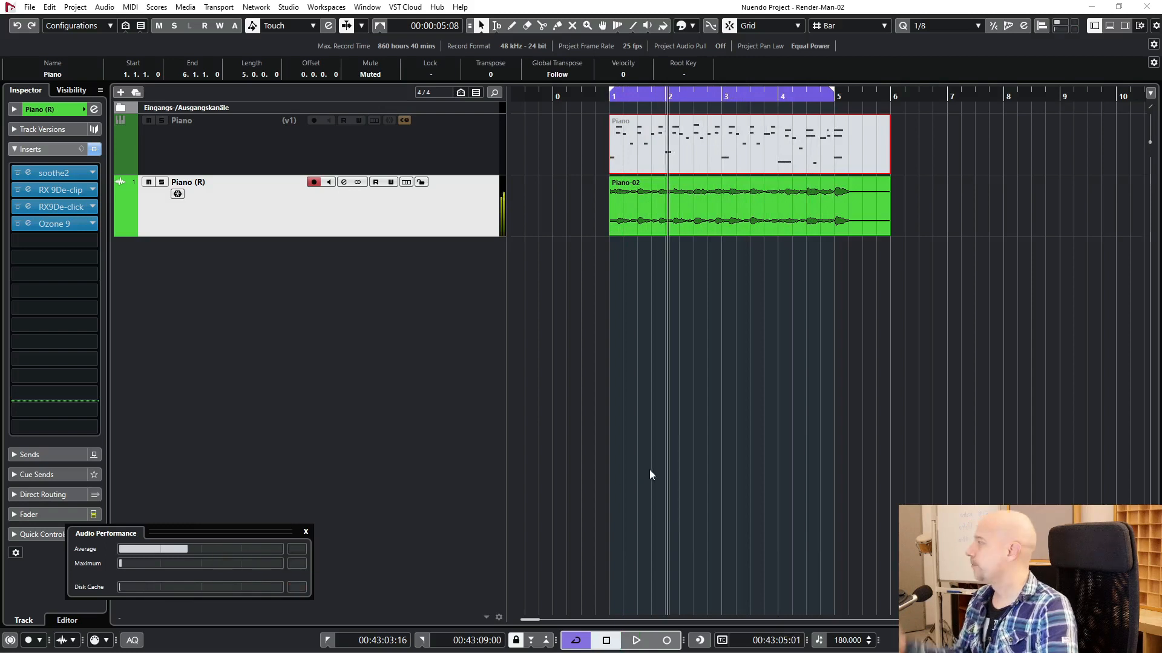
{"action": "left_click", "coordinate": [807, 418]}
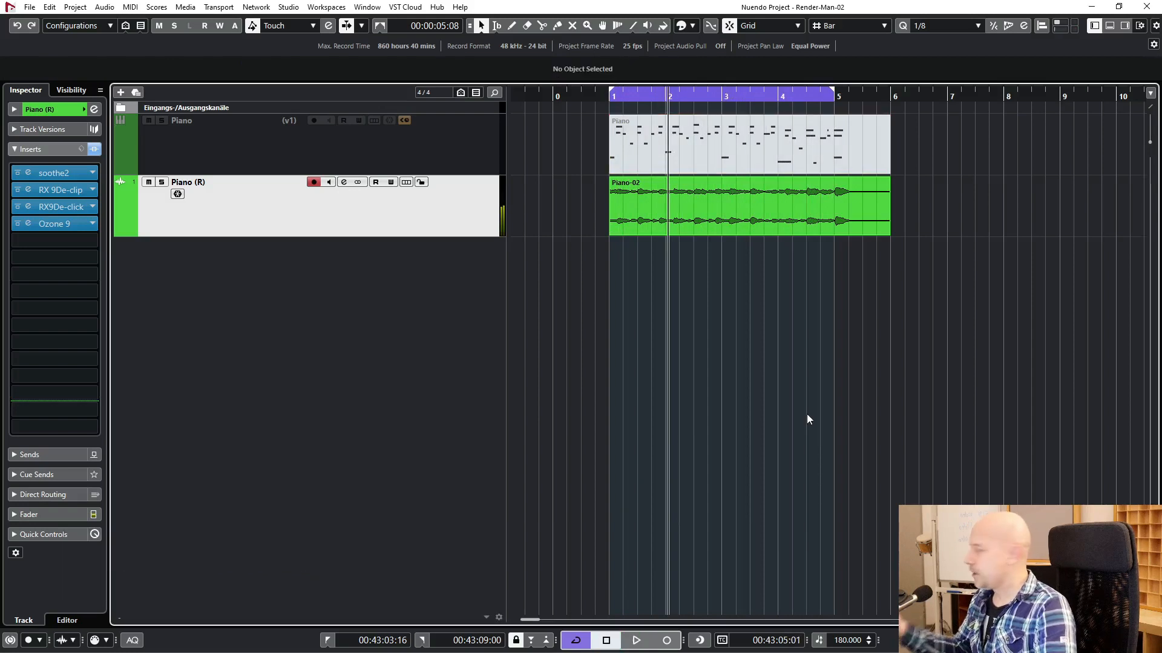
Step: Open Direct Offline Processing for the Piano-02 event and add the track's soothe2, RX 9 De-clip, RX 9 De-click and Ozone 9 inserts to it
{"action": "left_click", "coordinate": [781, 218]}
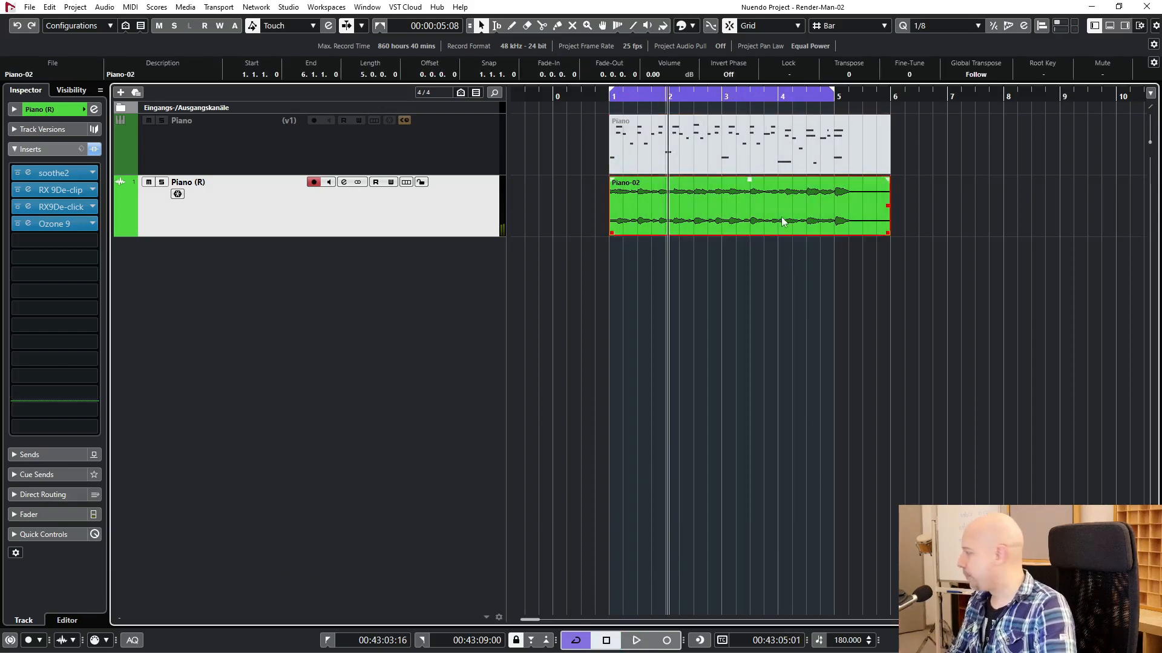
{"action": "key", "text": "F7"}
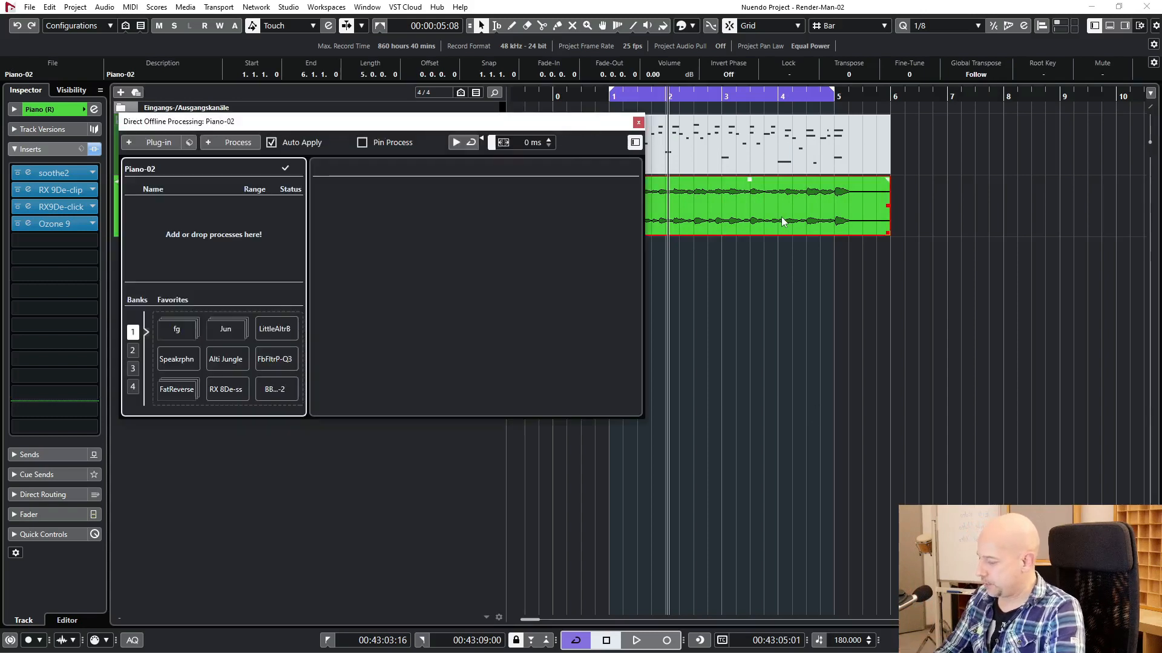
{"action": "left_click_drag", "start_coordinate": [313, 132], "coordinate": [686, 302]}
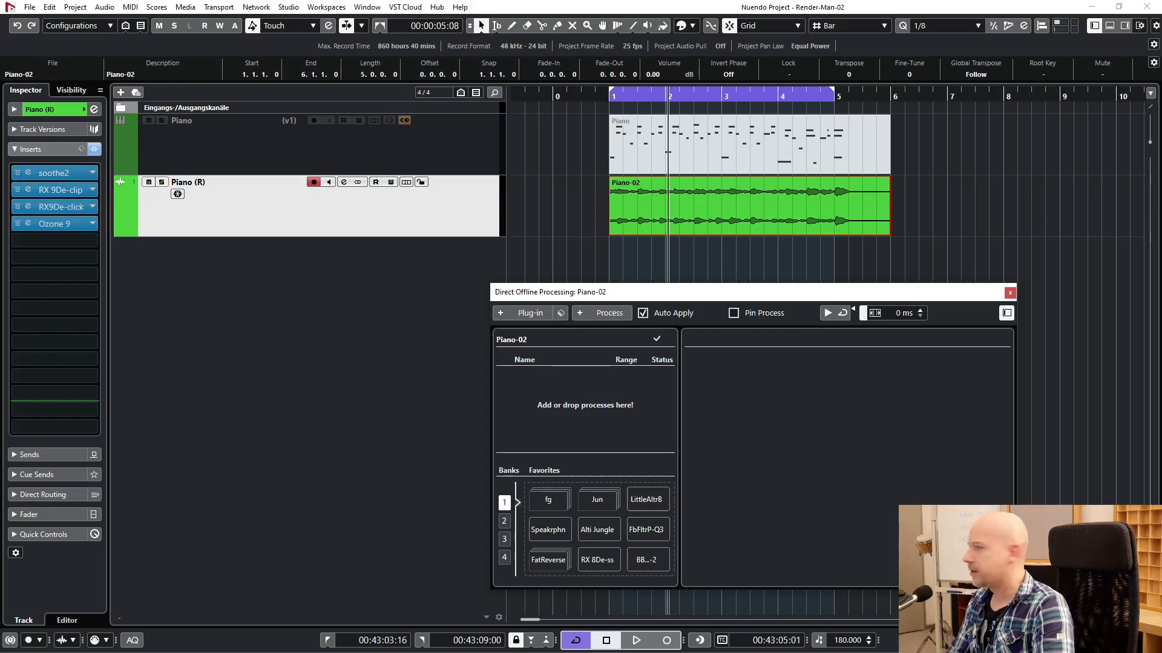
{"action": "key", "text": "F3"}
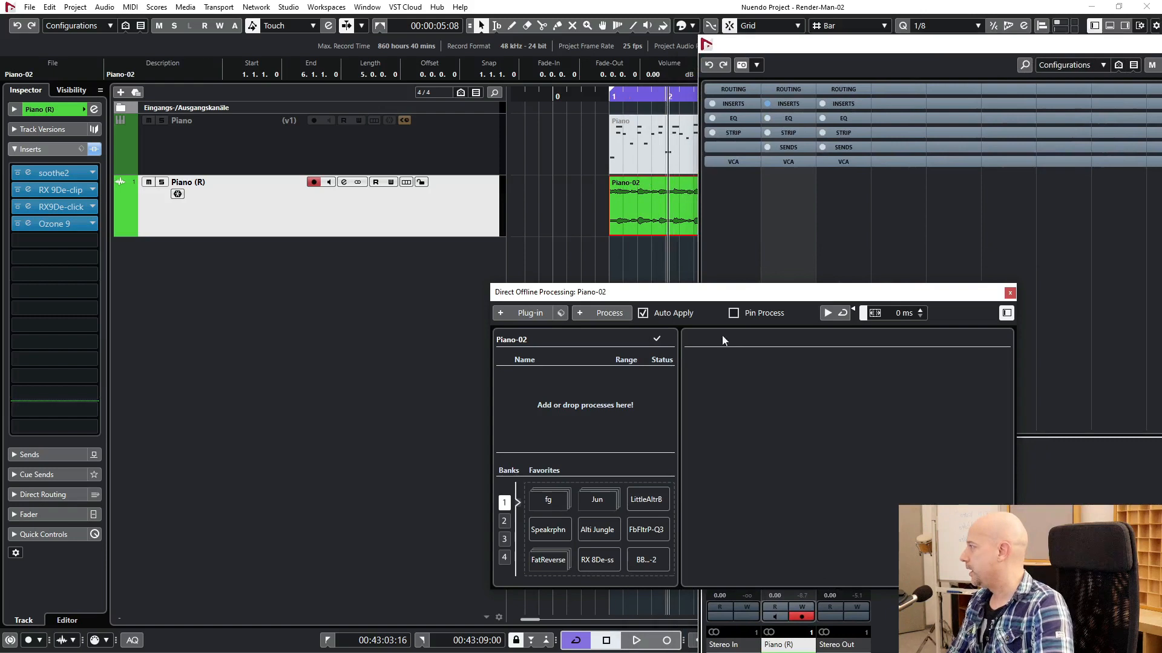
{"action": "left_click", "coordinate": [784, 104]}
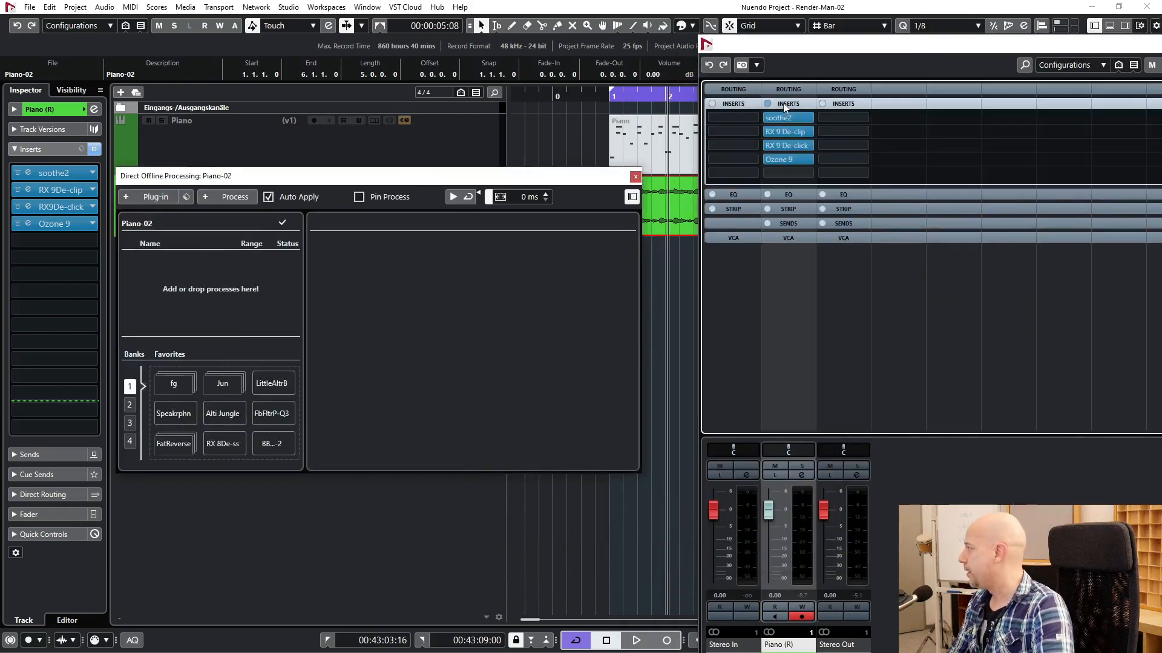
{"action": "left_click_drag", "start_coordinate": [789, 115], "coordinate": [197, 270]}
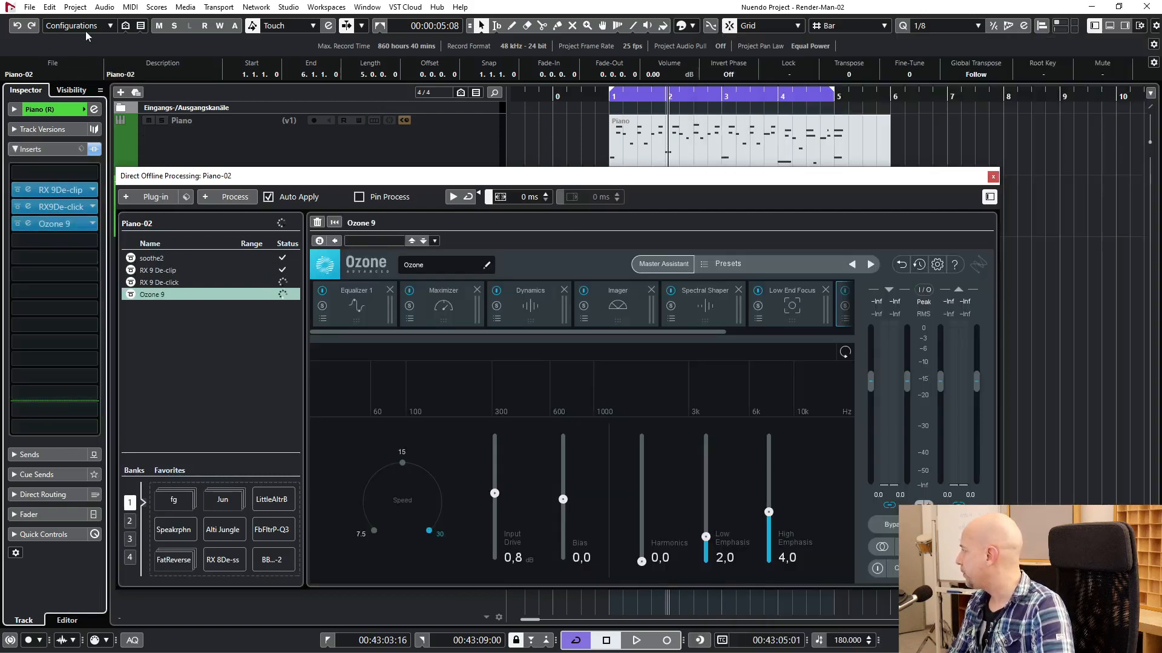
Step: Remove RX 9 De-clip, RX 9 De-click and Ozone 9 from the Piano (R) track's inserts and close the Direct Offline Processing window
{"action": "left_click", "coordinate": [64, 190]}
{"action": "left_click_drag", "start_coordinate": [64, 190], "coordinate": [52, 47]}
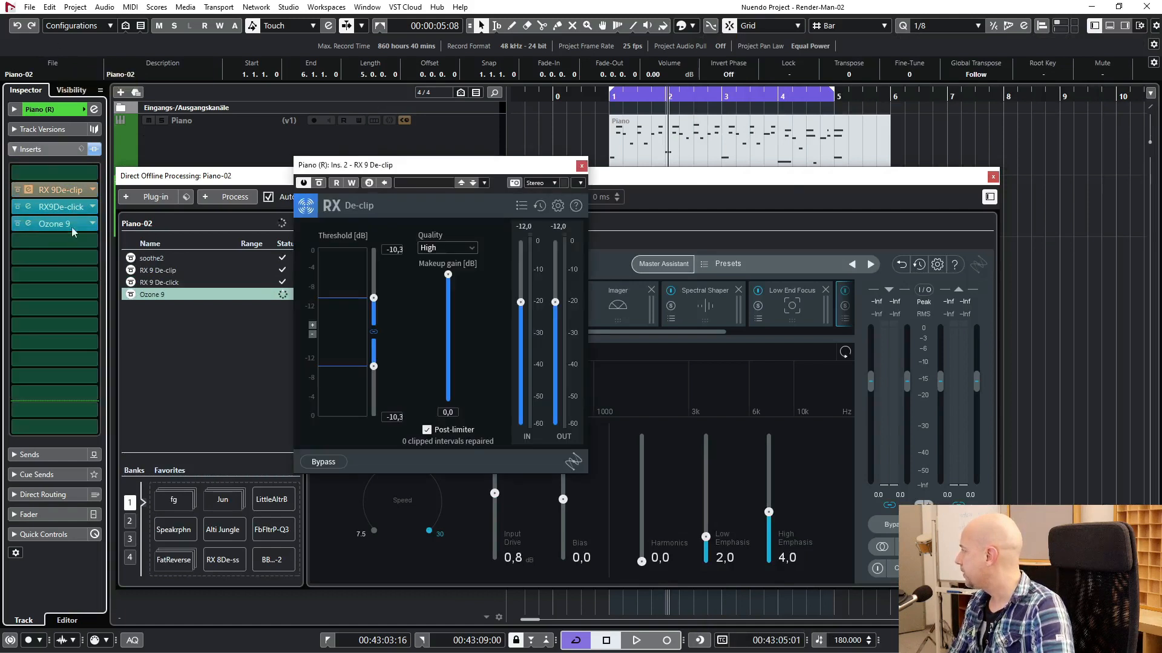
{"action": "left_click_drag", "start_coordinate": [75, 207], "coordinate": [58, 59]}
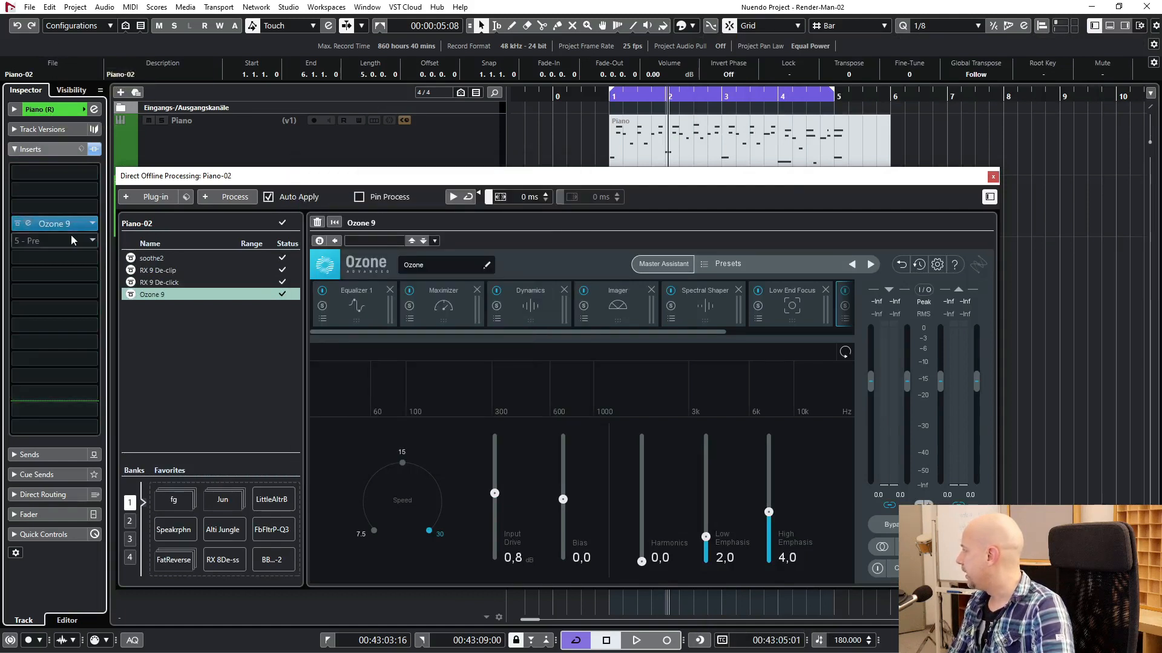
{"action": "left_click_drag", "start_coordinate": [55, 223], "coordinate": [51, 48]}
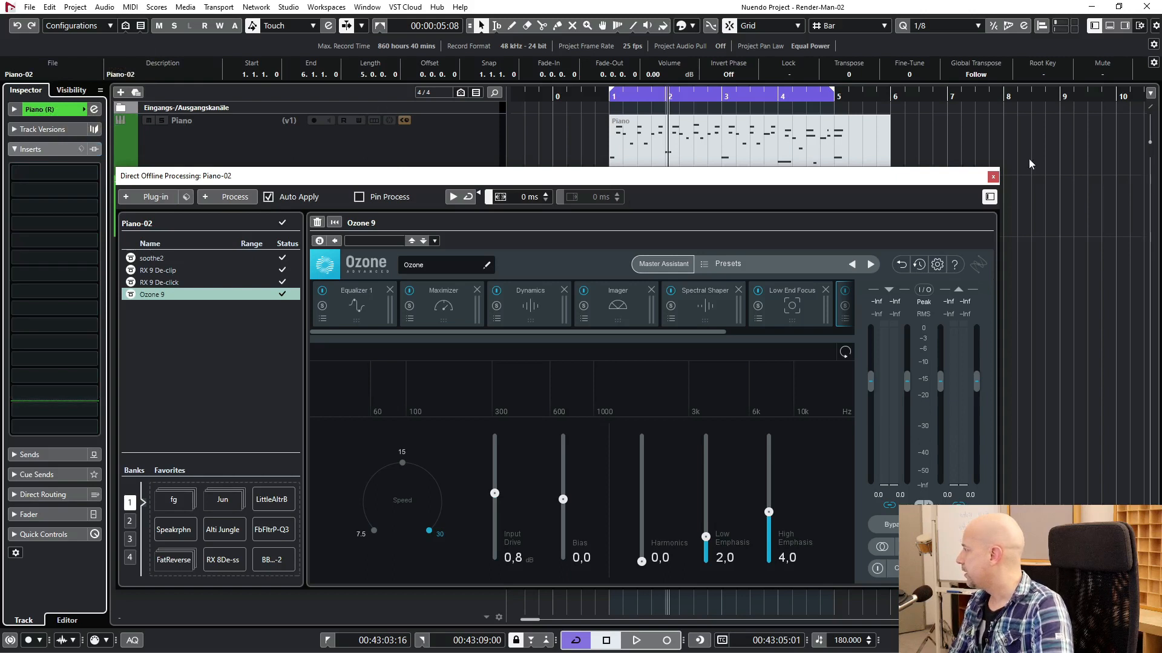
{"action": "left_click", "coordinate": [993, 176]}
{"action": "left_click", "coordinate": [971, 289]}
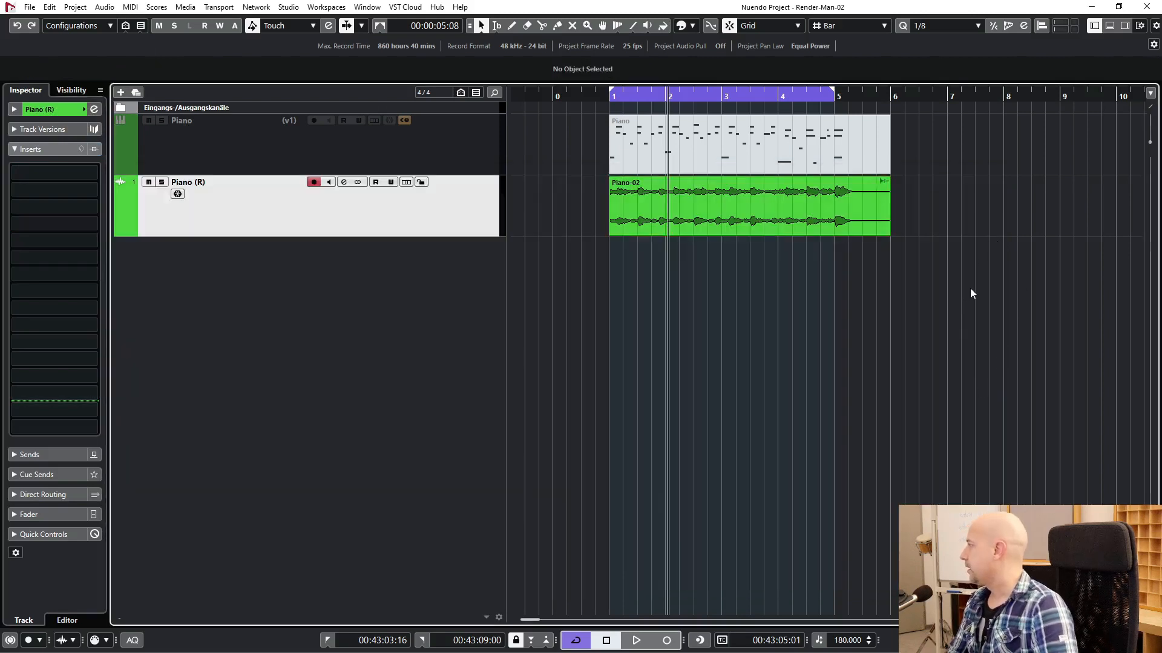
Step: Play the offline-processed Piano-02 event and check its processing load on the Audio Performance meter
{"action": "key", "text": "KP_1"}
{"action": "key", "text": "space"}
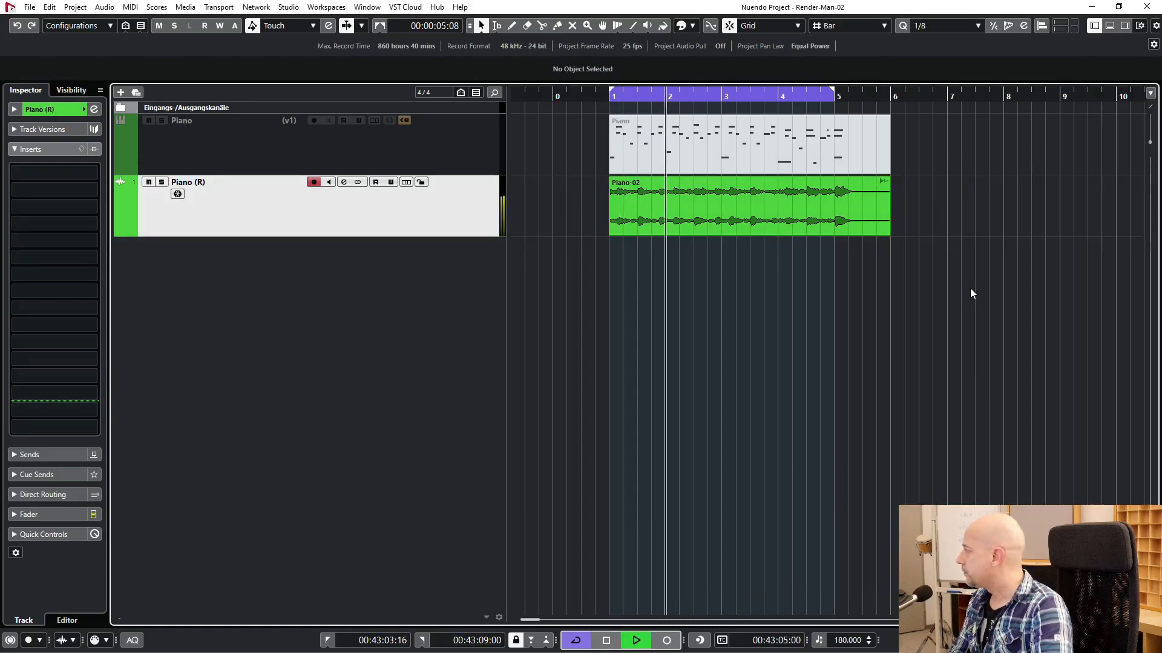
{"action": "key", "text": "F12"}
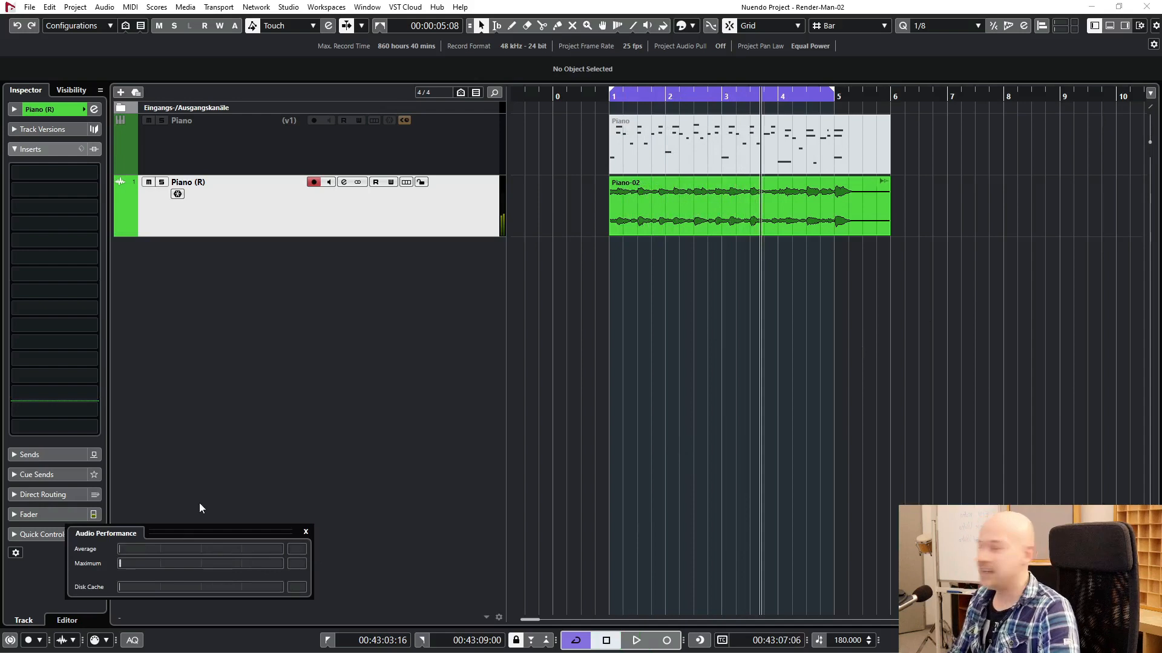
Step: Insert FabFilter Pro-Q 3 in the first insert slot of the Piano (R) track and move its window up into view
{"action": "left_click", "coordinate": [91, 172]}
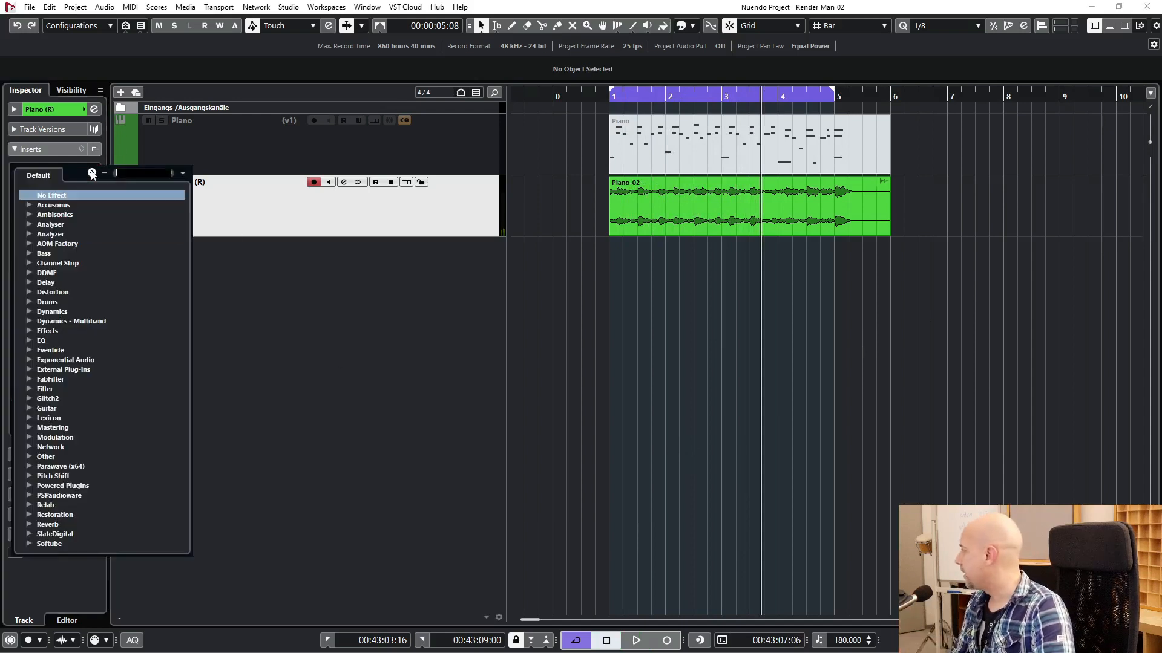
{"action": "type", "text": "fab"}
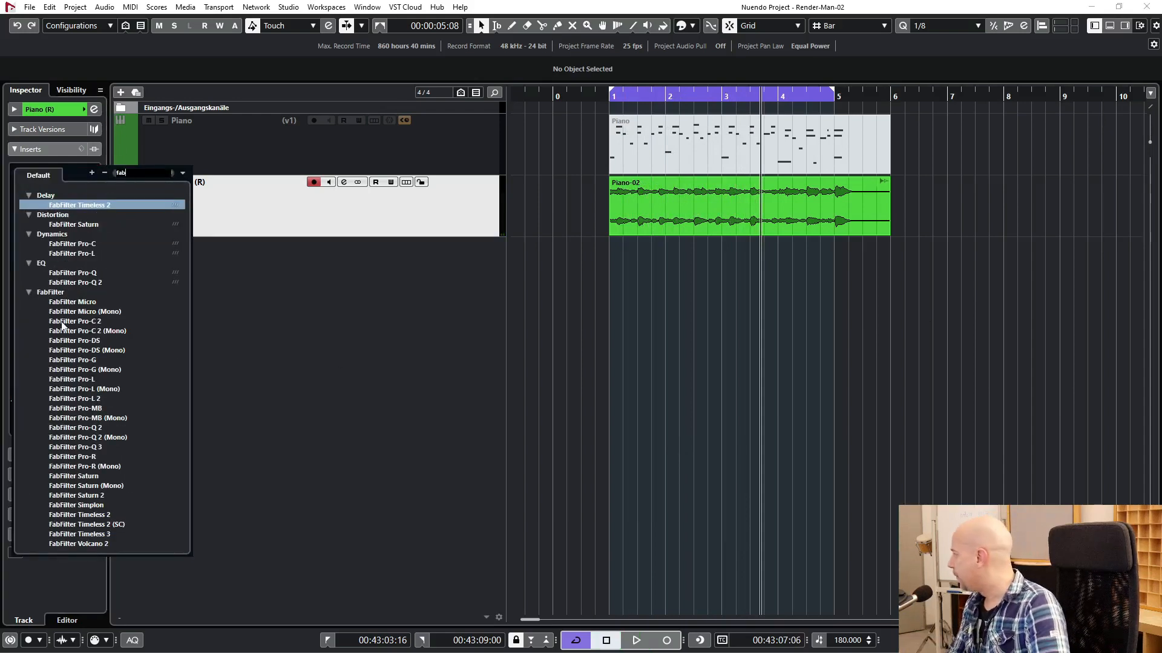
{"action": "type", "text": "pro"}
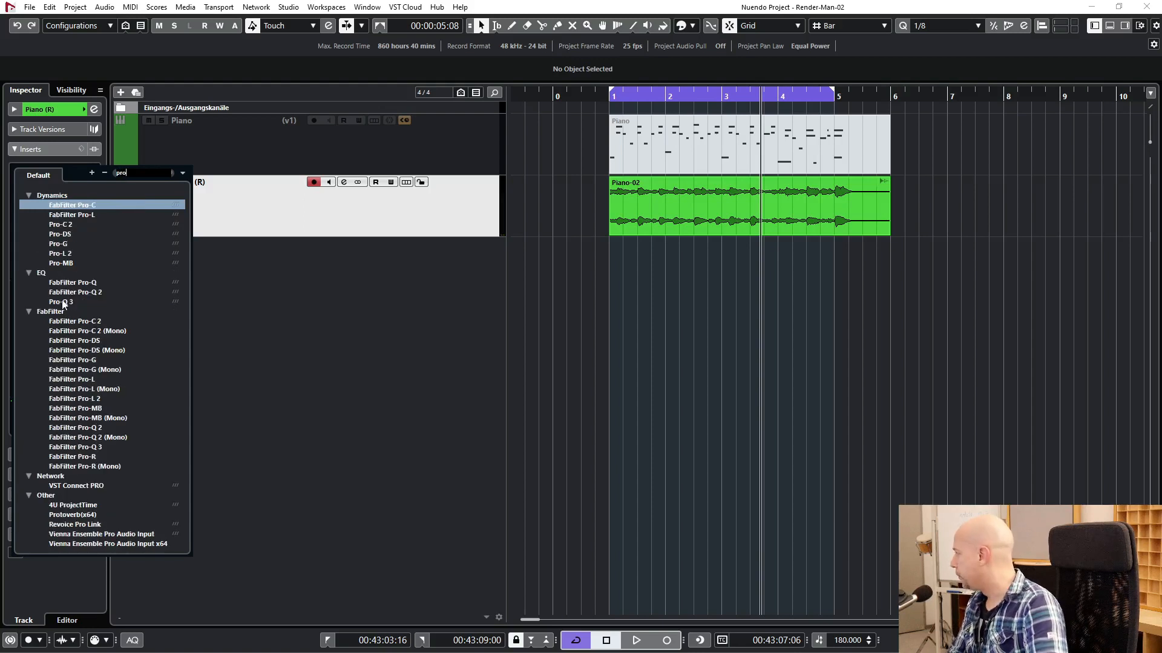
{"action": "left_click", "coordinate": [68, 302]}
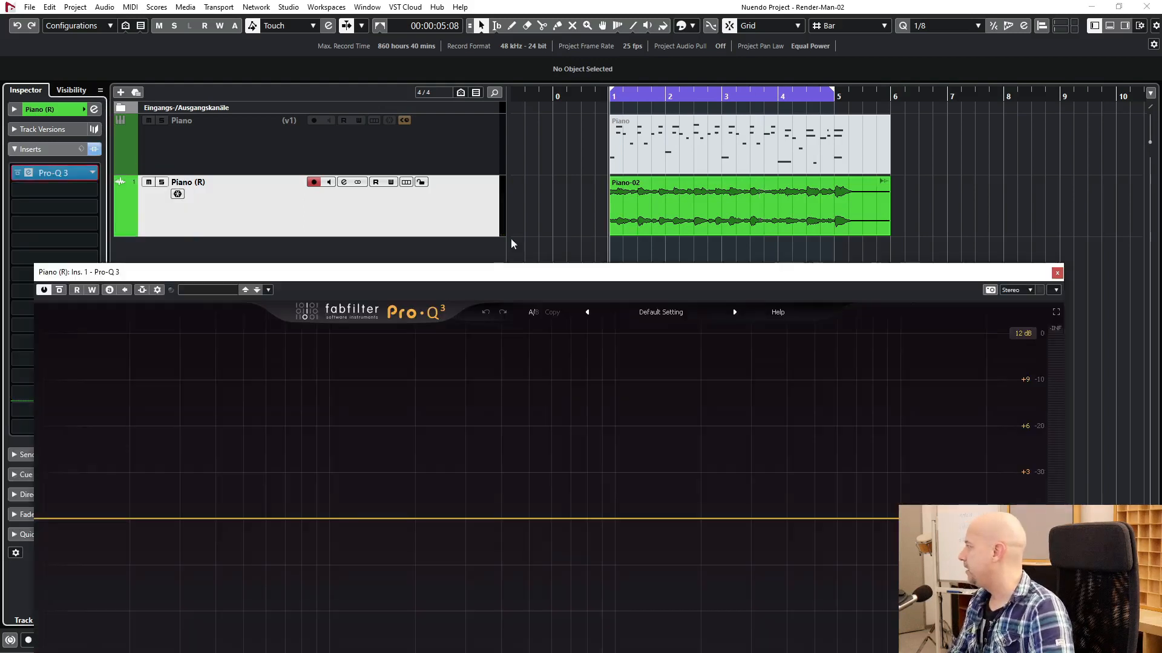
{"action": "left_click_drag", "start_coordinate": [488, 270], "coordinate": [490, 71]}
Step: Add a 12 dB/oct Low Cut band at about 184 Hz in Pro-Q 3 during playback, and close the equalizer
{"action": "key", "text": "space"}
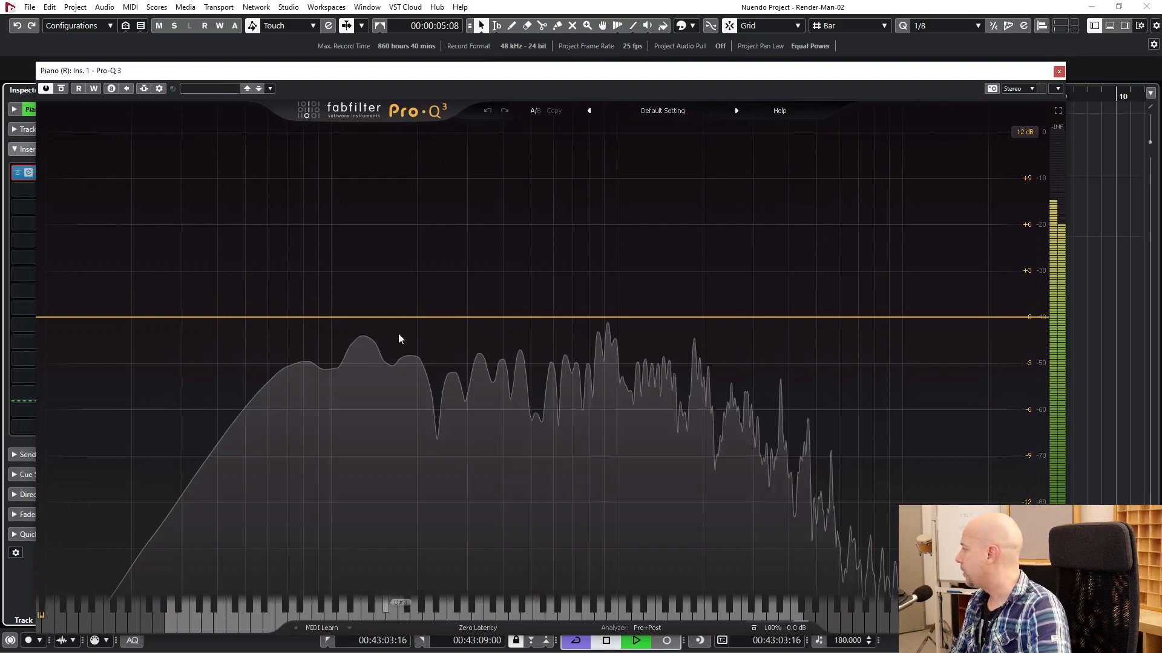
{"action": "left_click_drag", "start_coordinate": [411, 318], "coordinate": [407, 342]}
{"action": "left_click", "coordinate": [306, 566]}
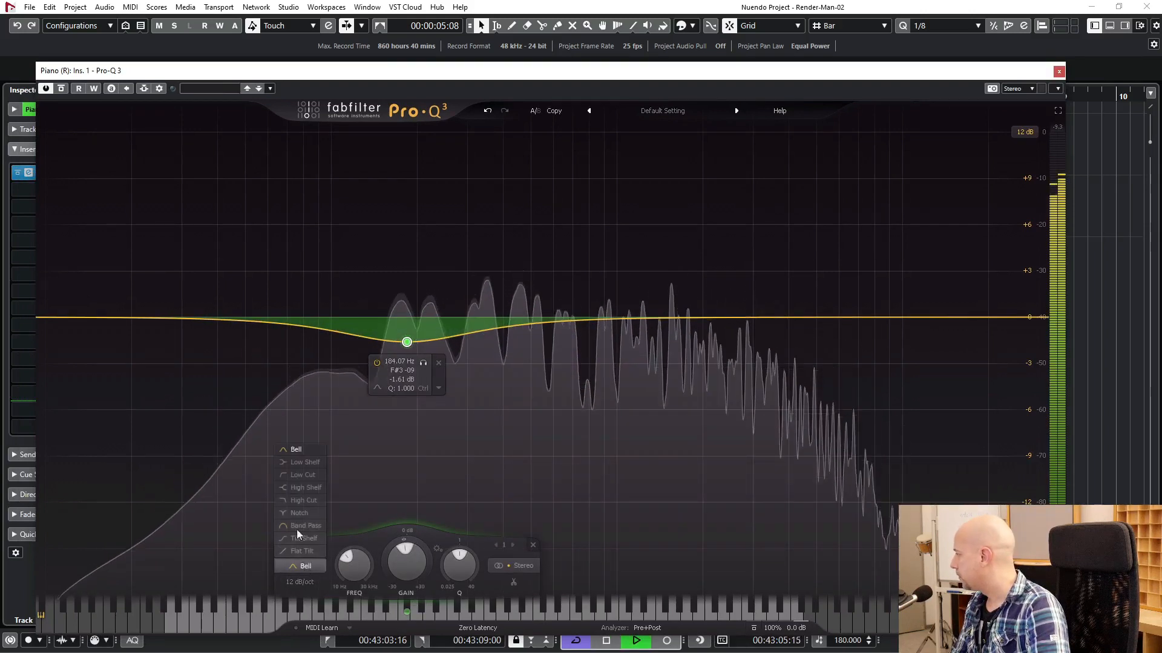
{"action": "left_click", "coordinate": [301, 475]}
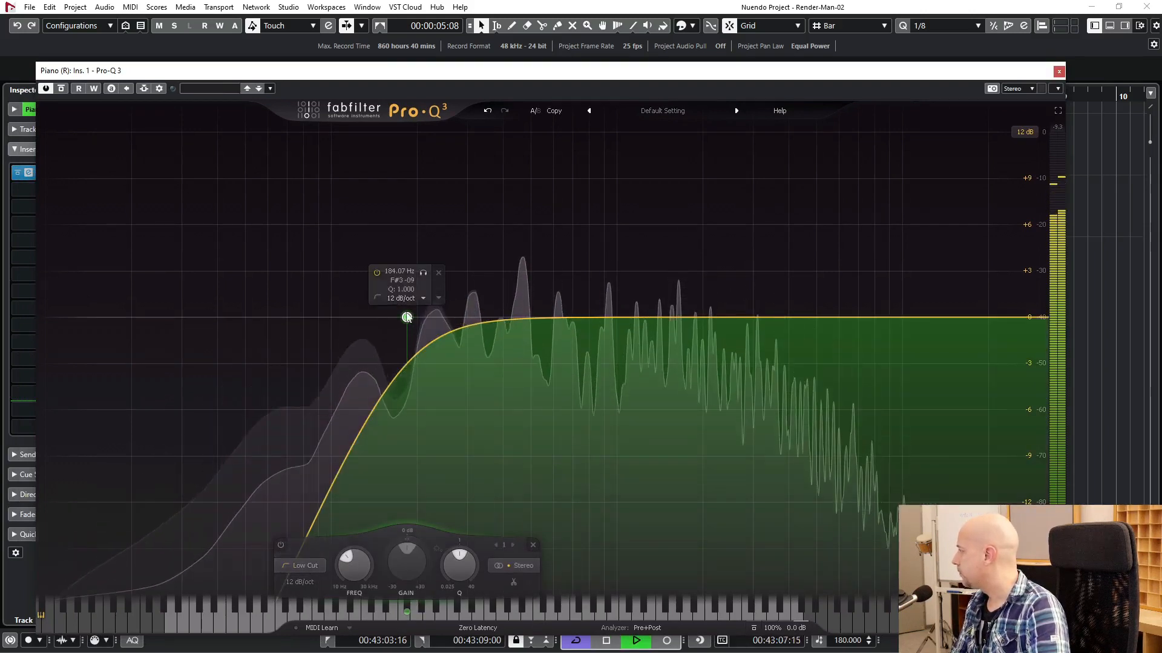
{"action": "left_click", "coordinate": [1059, 72]}
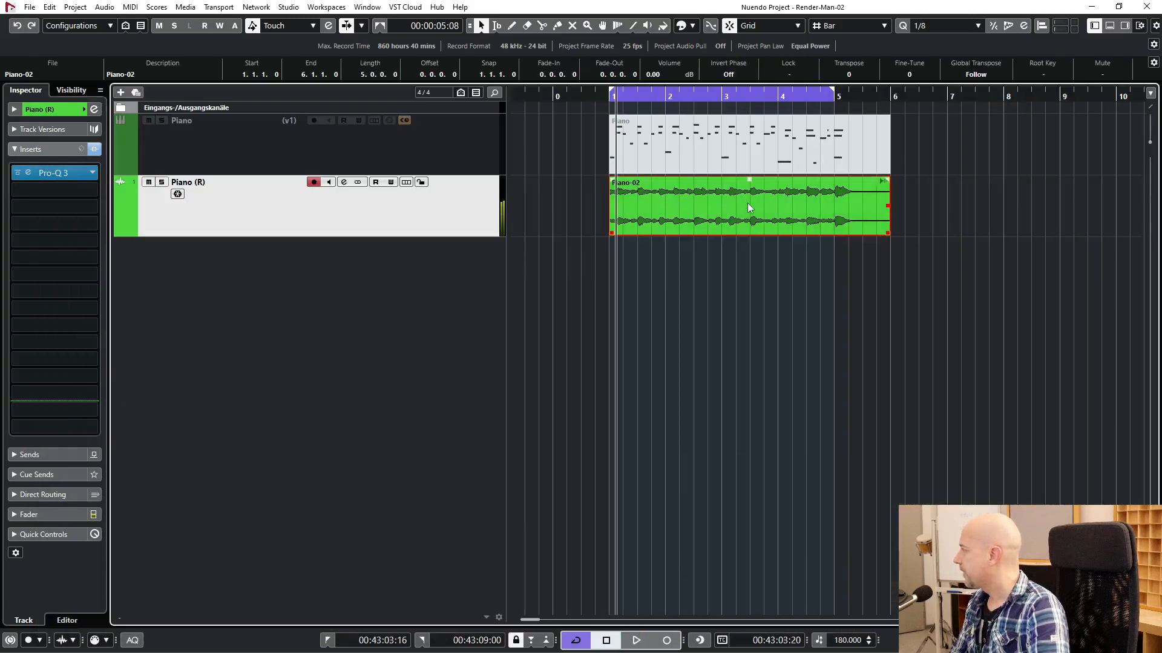
Step: Insert Bitcrusher in the first insert slot of the Piano (R) track, set mode 2 with sample divider 7 during playback, and close it
{"action": "key", "text": "space"}
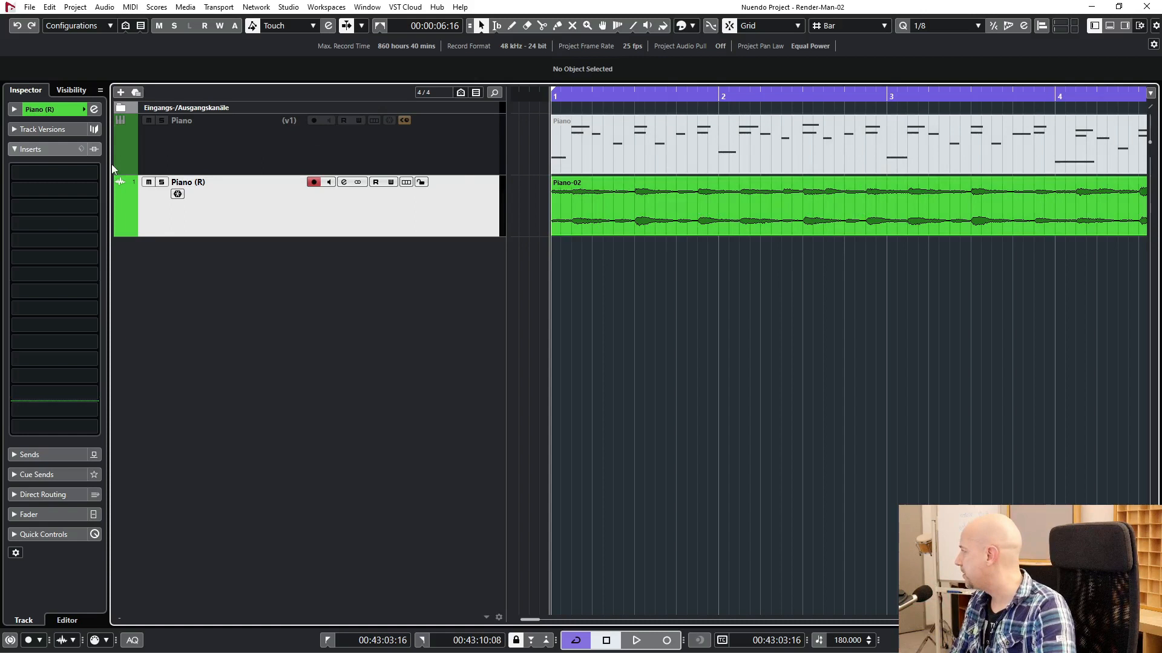
{"action": "left_click", "coordinate": [95, 173]}
{"action": "type", "text": "bit"}
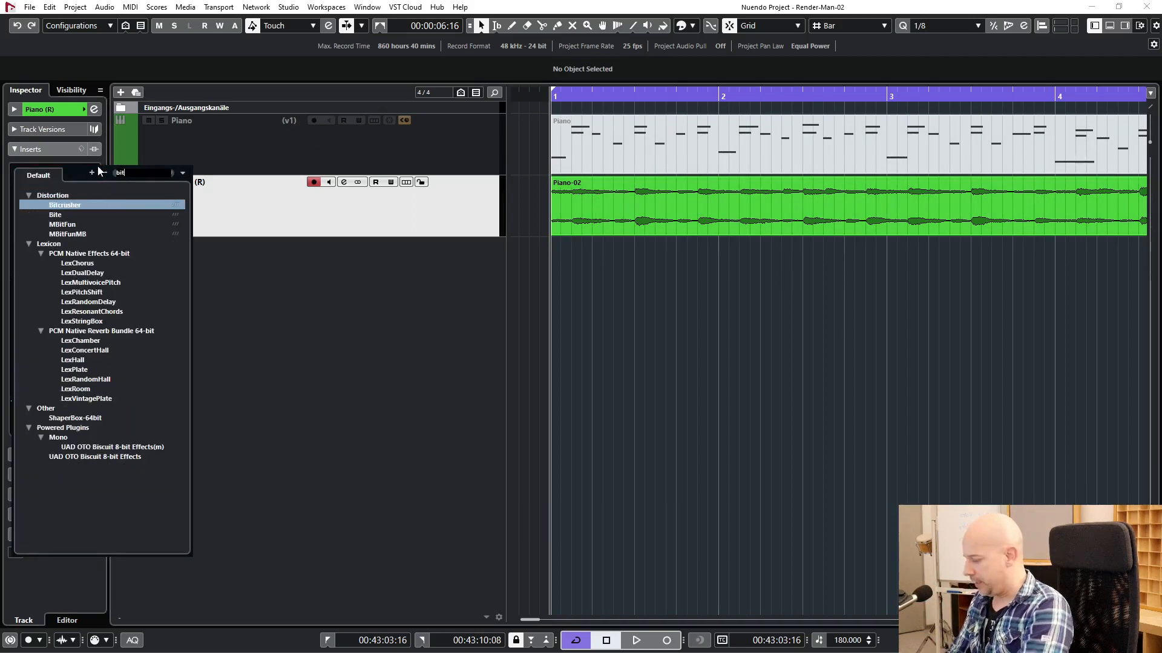
{"action": "left_click", "coordinate": [65, 205]}
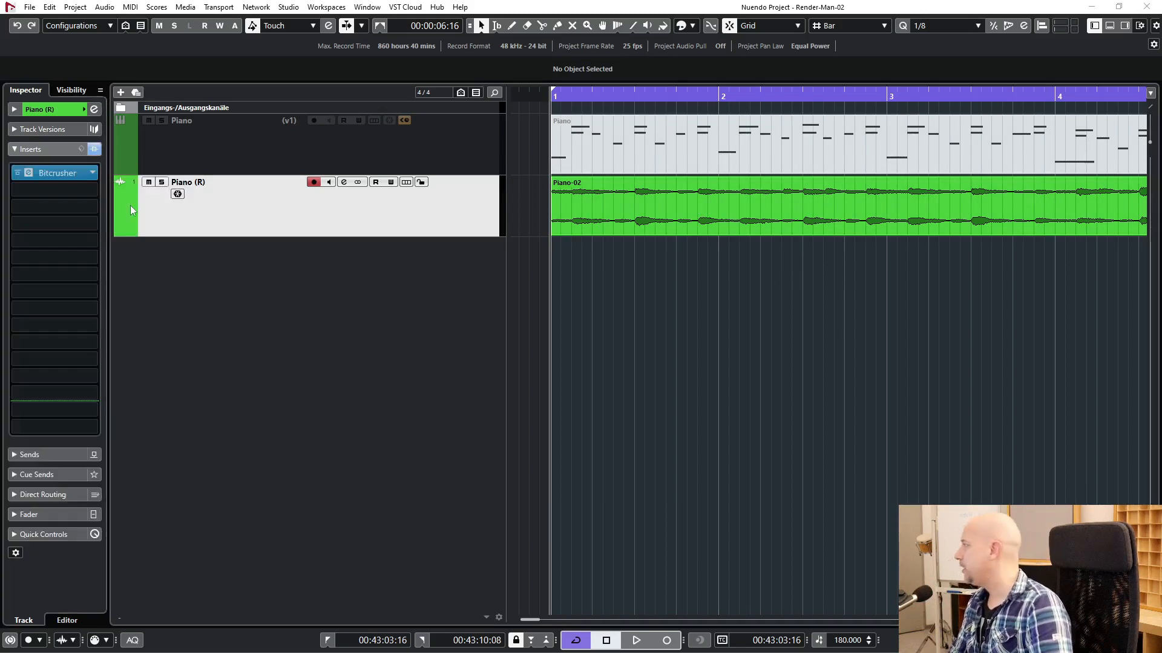
{"action": "key", "text": "space"}
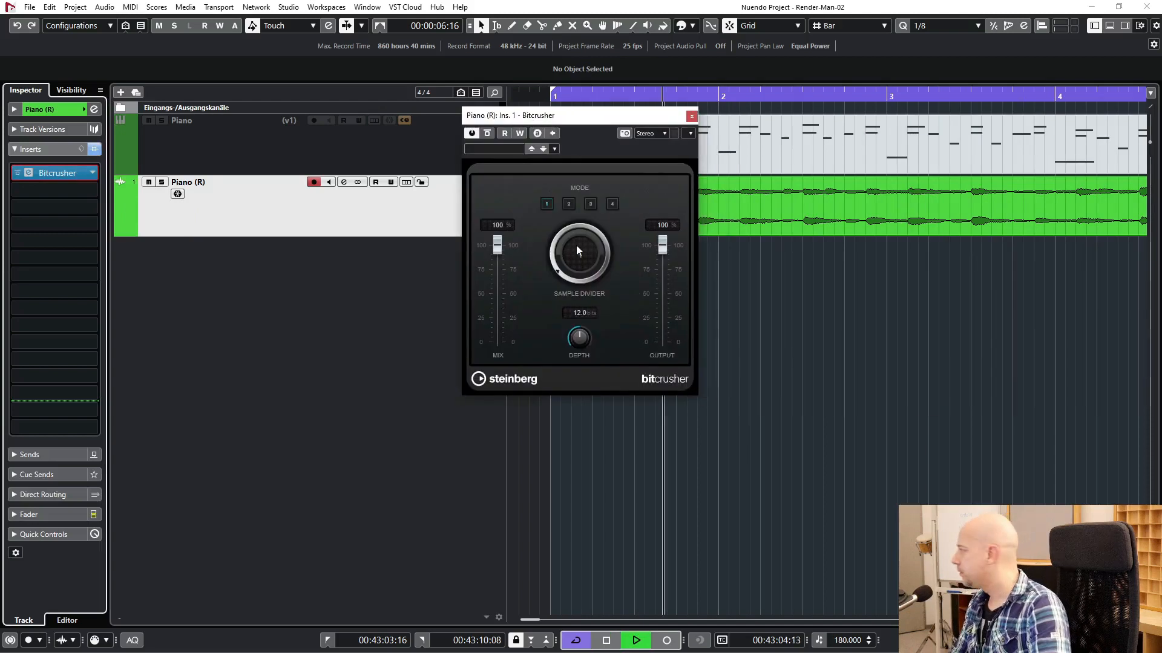
{"action": "left_click", "coordinate": [572, 206]}
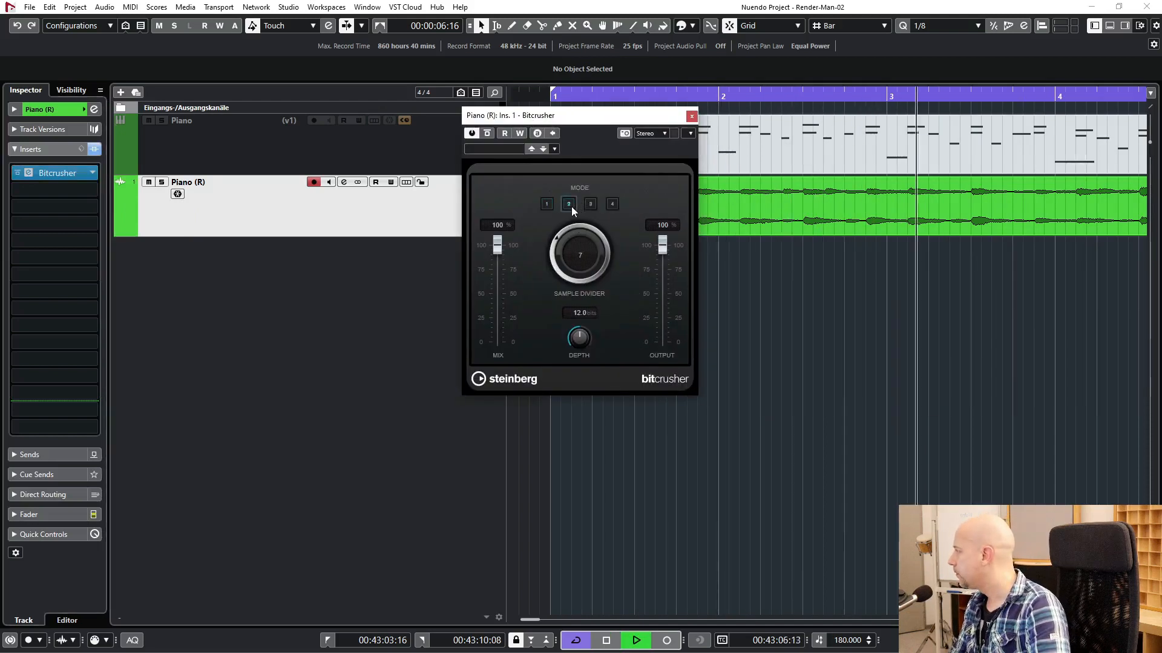
{"action": "key", "text": "space"}
{"action": "left_click", "coordinate": [691, 117]}
Step: Split the Piano-02 event at bars 2 and 3 and select the resulting one-bar middle event
{"action": "key", "text": "3"}
{"action": "left_click", "coordinate": [719, 207]}
{"action": "left_click", "coordinate": [886, 206]}
{"action": "key", "text": "1"}
{"action": "left_click", "coordinate": [787, 206]}
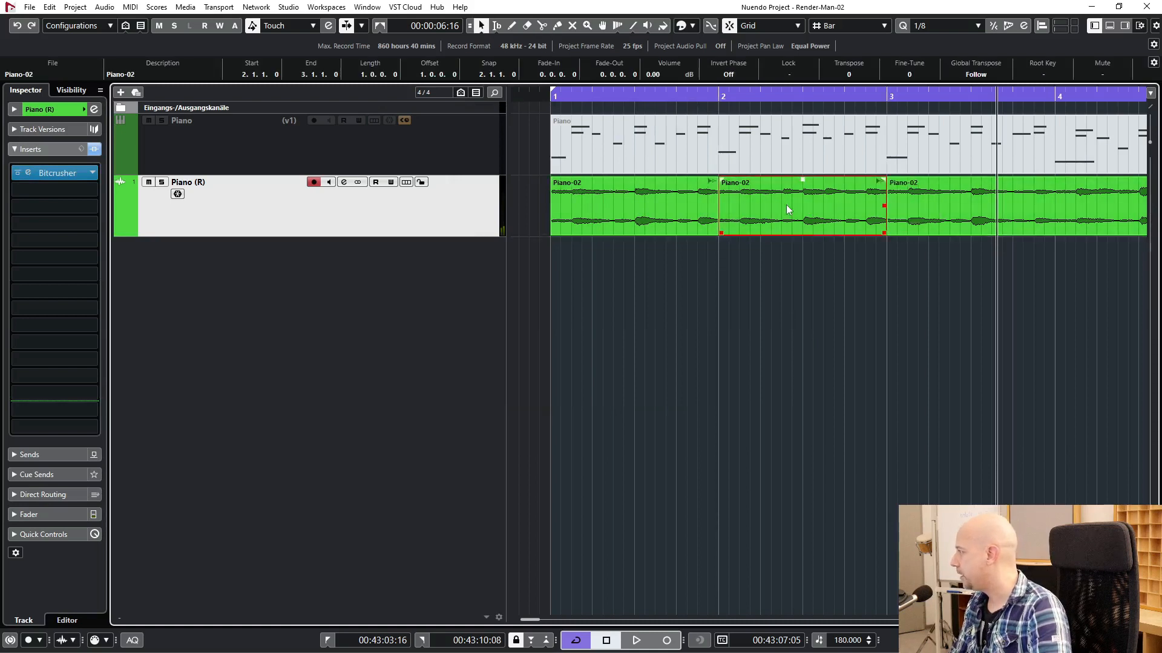
Step: Apply the Bitcrusher insert as direct offline processing on the bar 2 event, remove it from the Piano (R) inserts, and close the processing window
{"action": "key", "text": "F7"}
{"action": "left_click_drag", "start_coordinate": [64, 177], "coordinate": [350, 427]}
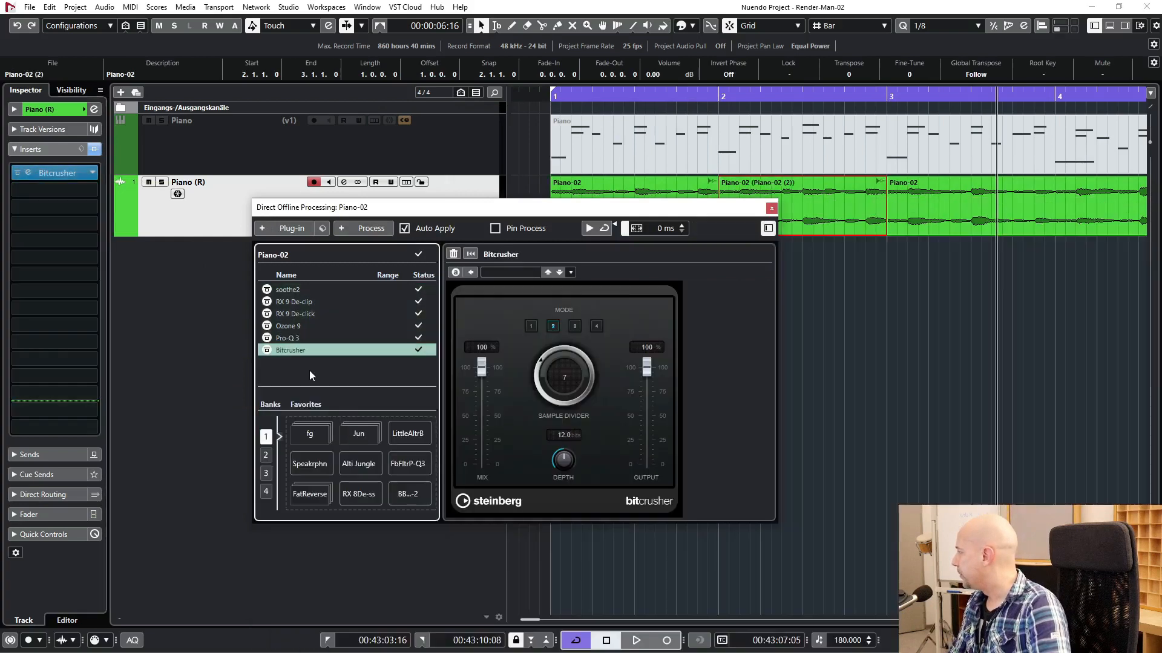
{"action": "left_click_drag", "start_coordinate": [61, 176], "coordinate": [678, 180]}
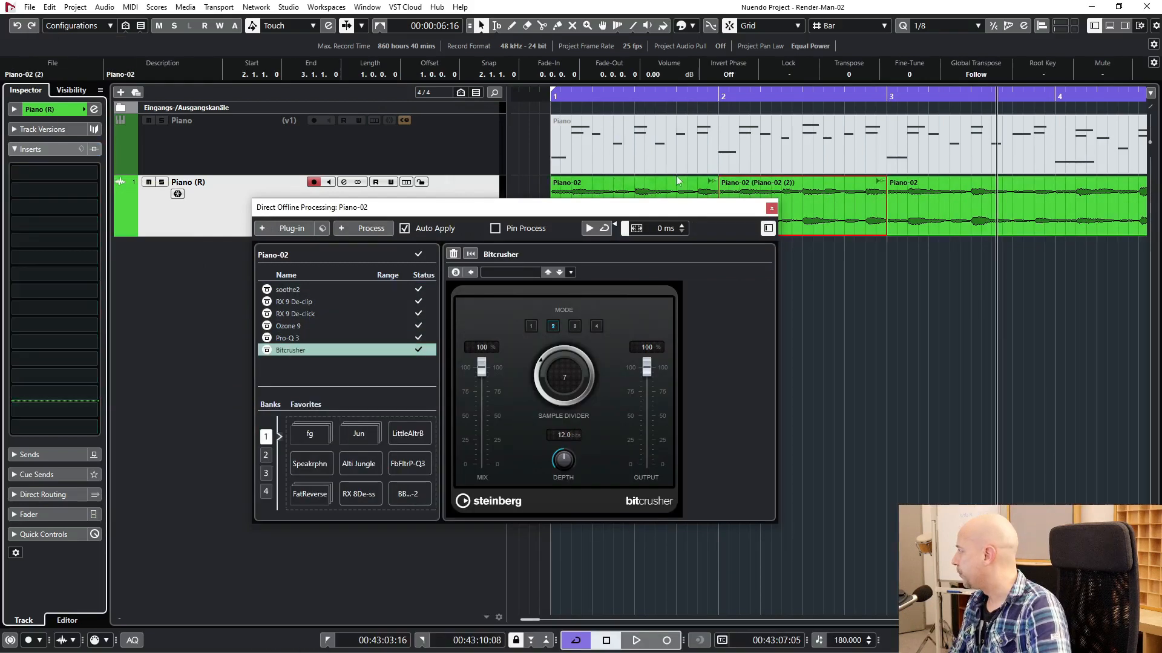
{"action": "left_click", "coordinate": [770, 209]}
{"action": "left_click", "coordinate": [659, 294]}
{"action": "key", "text": "space"}
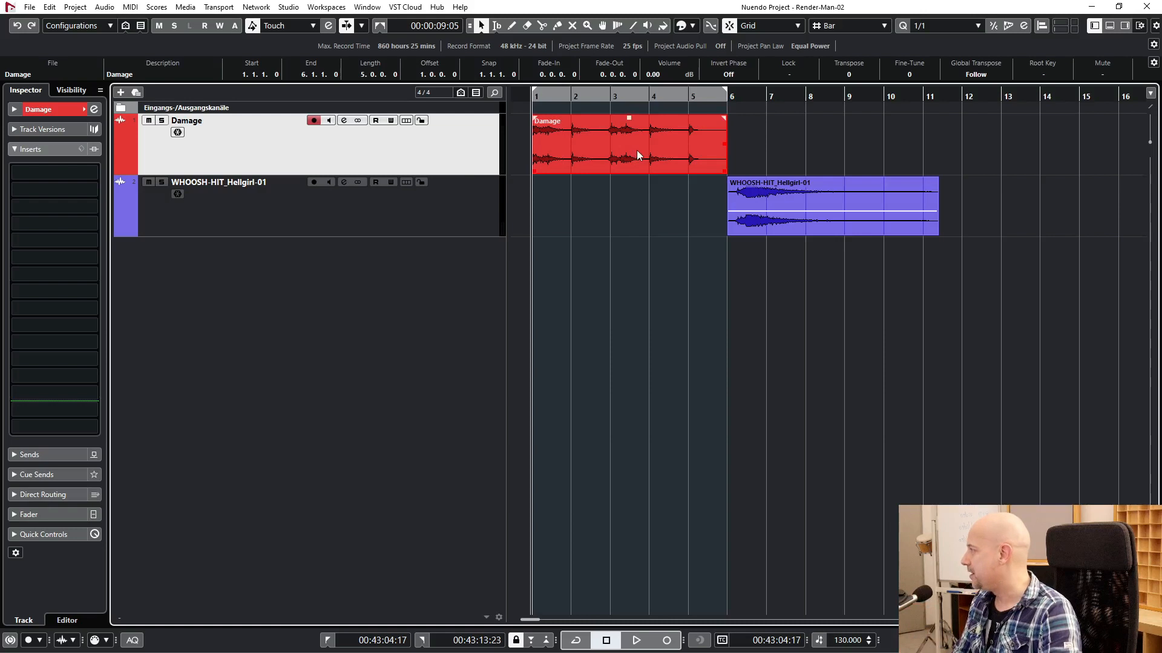
Step: Play the Damage event, set the locators around the WHOOSH-HIT_Hellgirl-01 event, and play that one
{"action": "key", "text": "space"}
{"action": "left_click", "coordinate": [790, 182]}
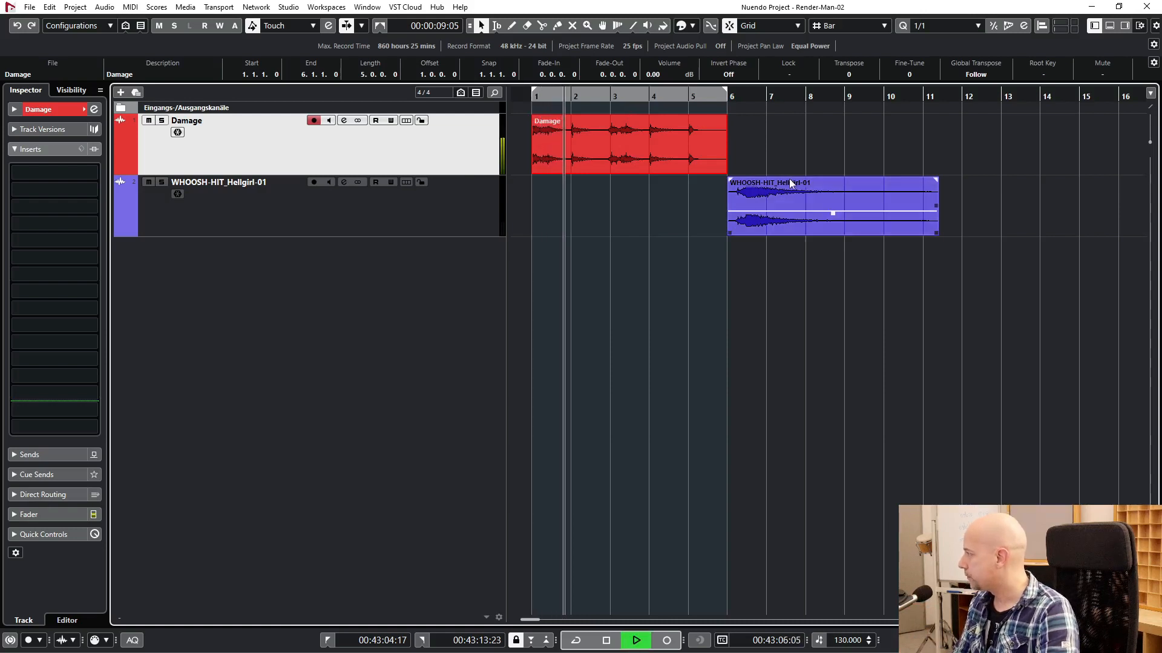
{"action": "left_click", "coordinate": [789, 186]}
{"action": "key", "text": "space"}
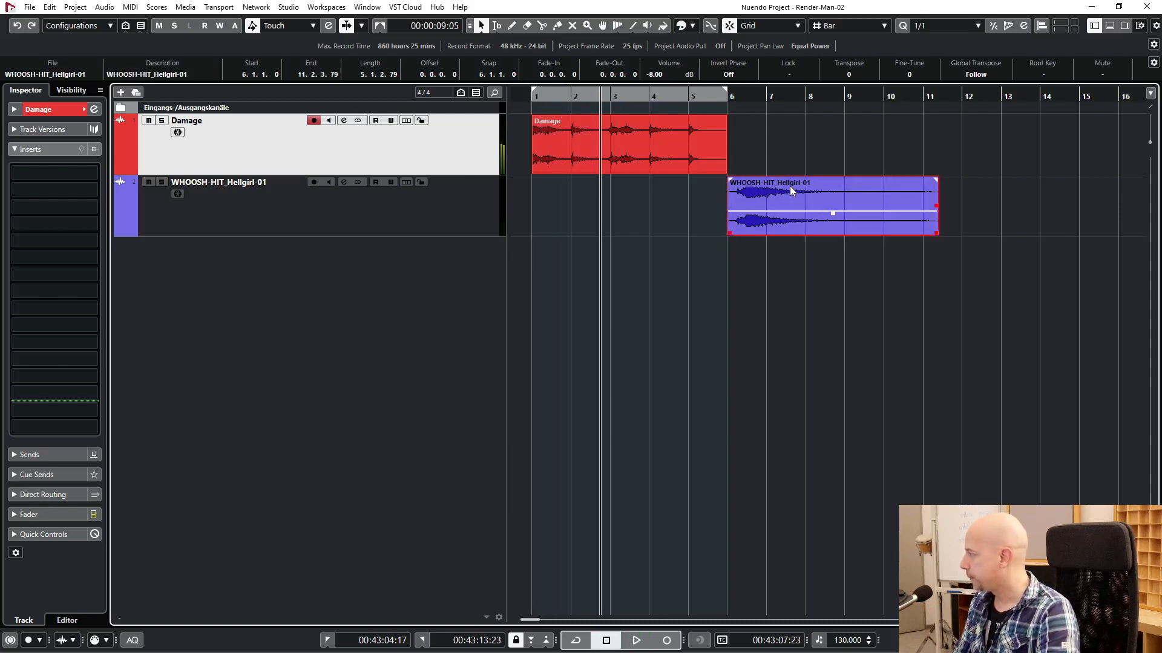
{"action": "key", "text": "p"}
{"action": "key", "text": "KP_1"}
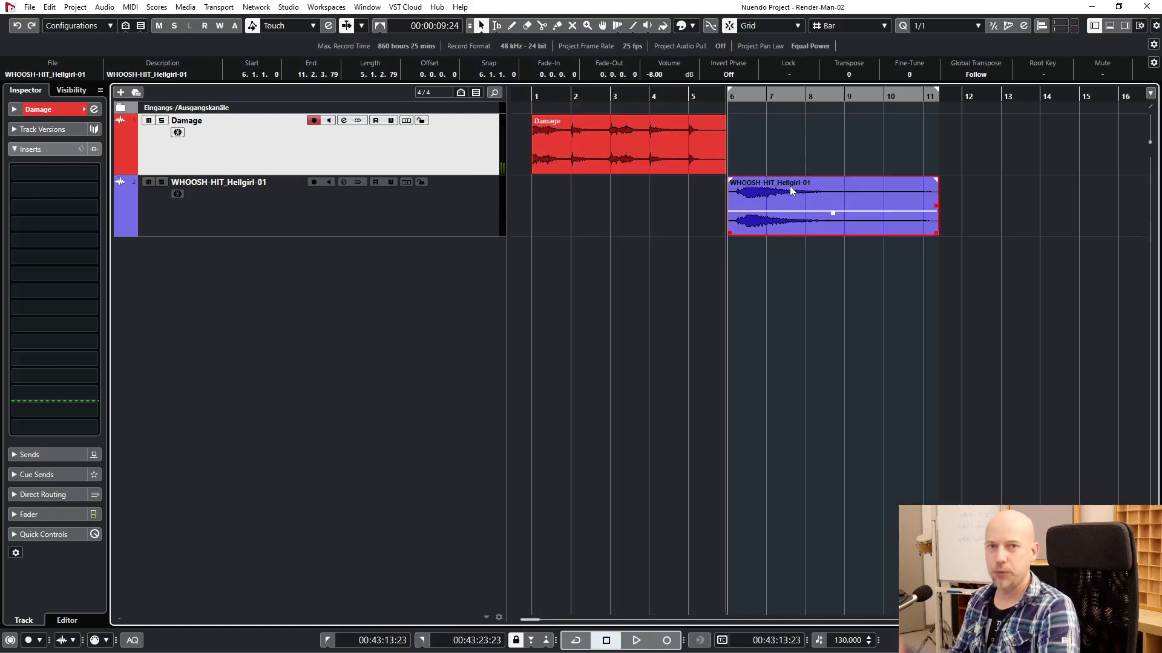
{"action": "key", "text": "space"}
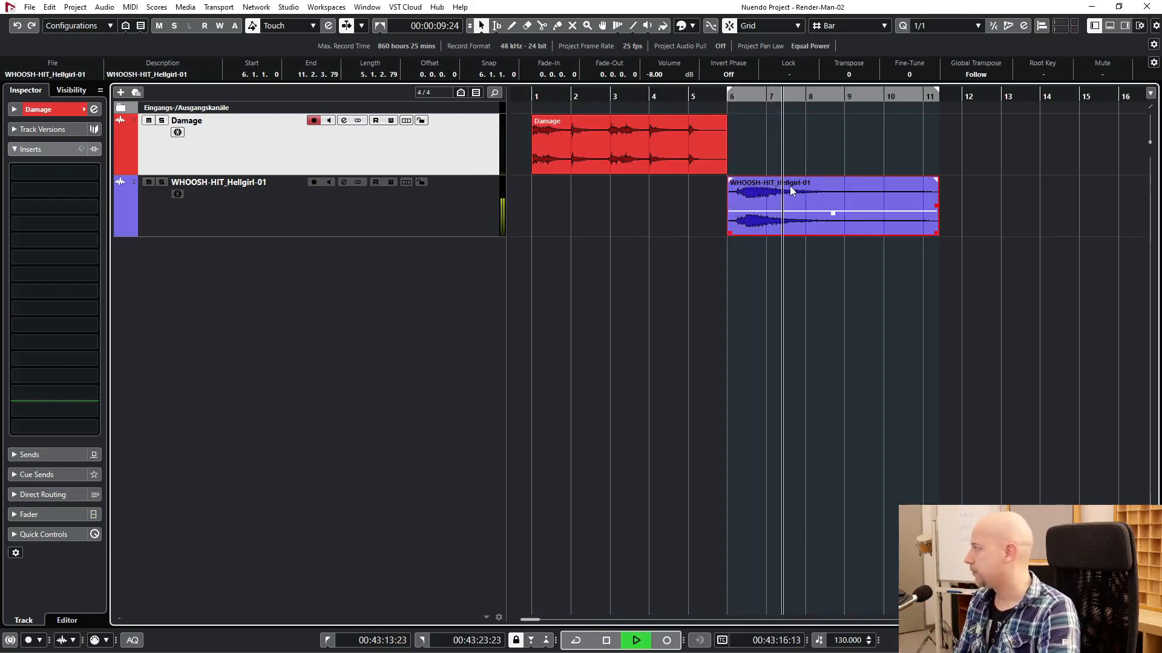
{"action": "key", "text": "space"}
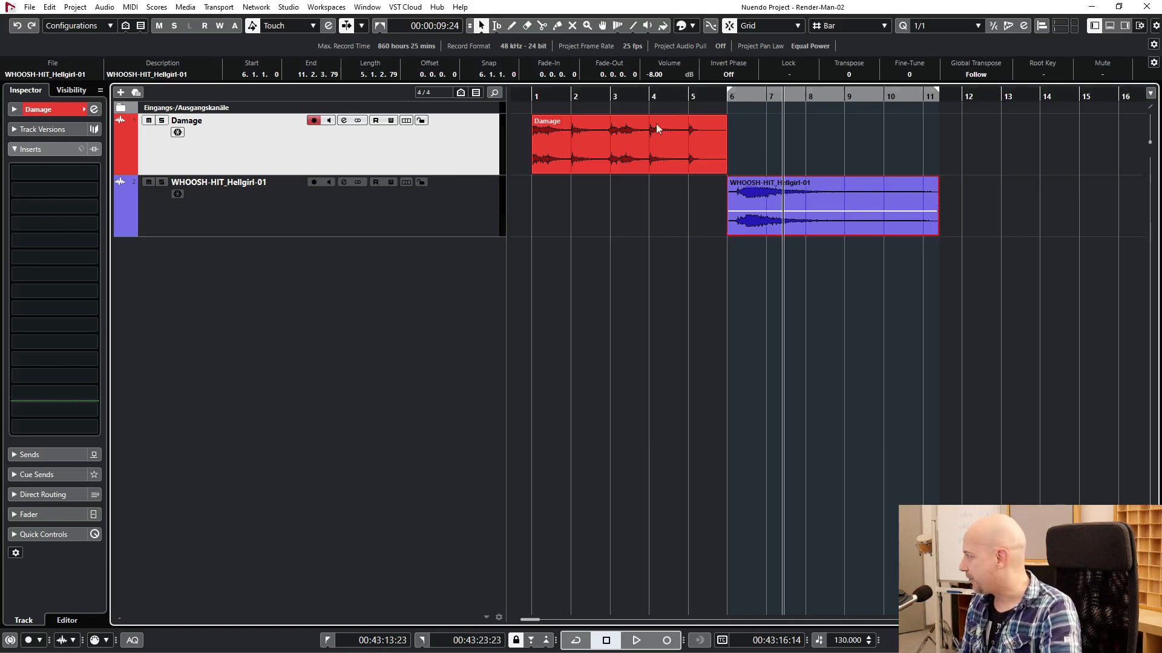
Step: Move the WHOOSH-HIT_Hellgirl-01 event to start at bar 3, and play it together with the Damage event from bar 1
{"action": "left_click", "coordinate": [610, 99]}
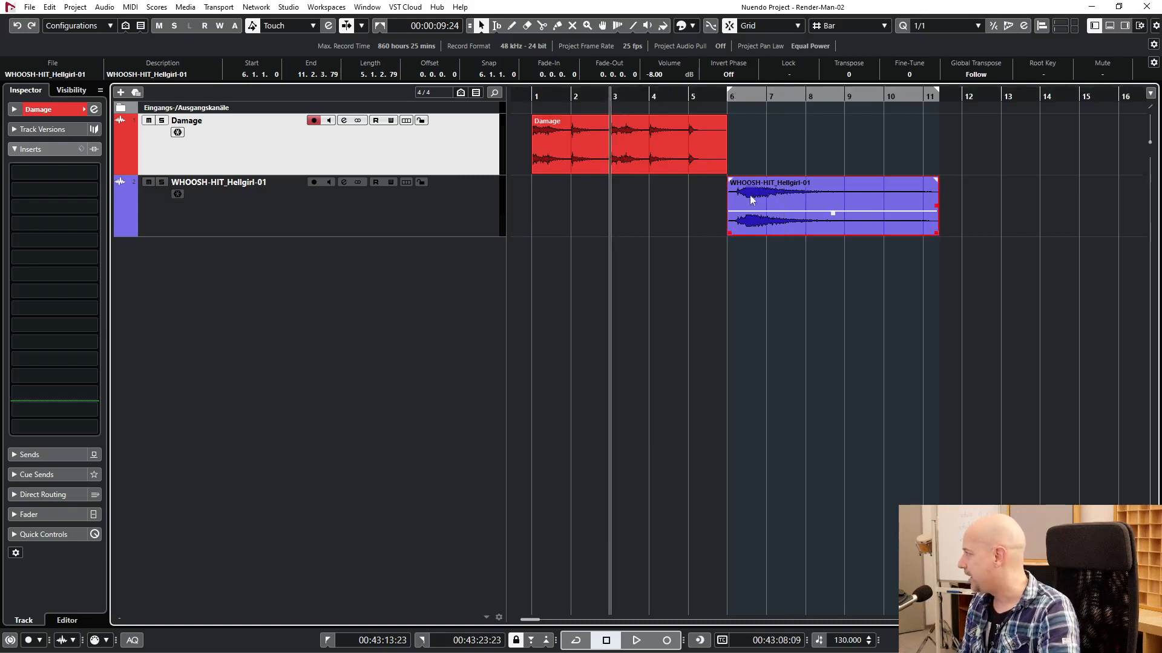
{"action": "left_click_drag", "start_coordinate": [752, 200], "coordinate": [635, 199]}
{"action": "left_click", "coordinate": [668, 146]}
{"action": "key", "text": "p"}
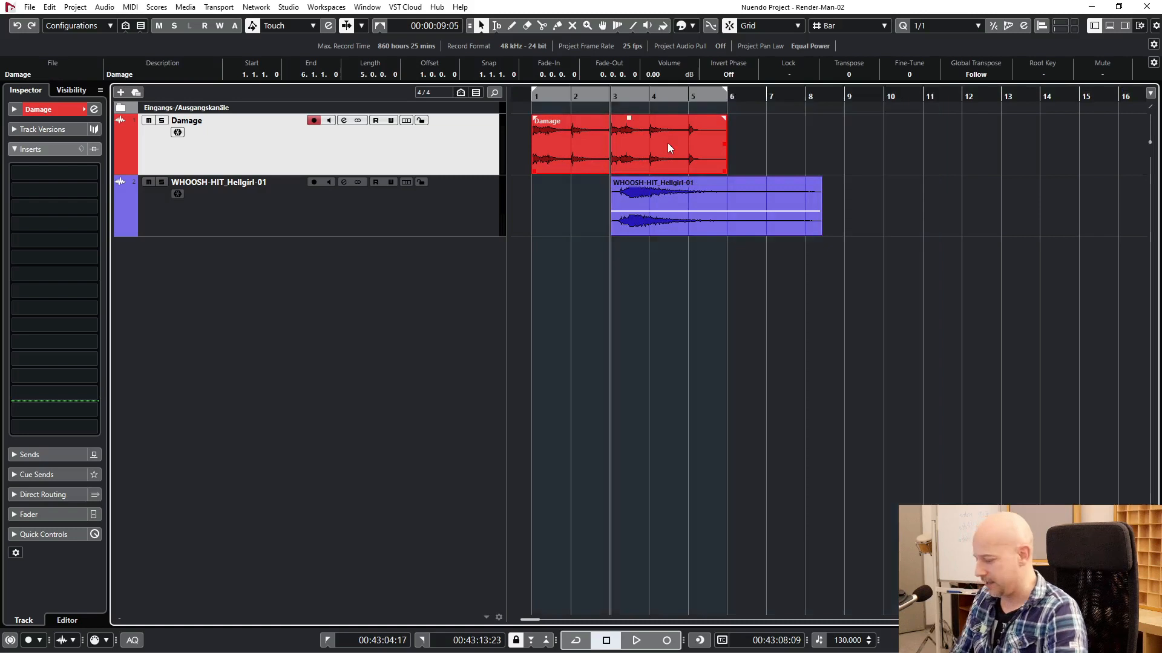
{"action": "key", "text": "KP_1"}
{"action": "key", "text": "space"}
{"action": "left_click", "coordinate": [736, 297]}
{"action": "key", "text": "shift+h"}
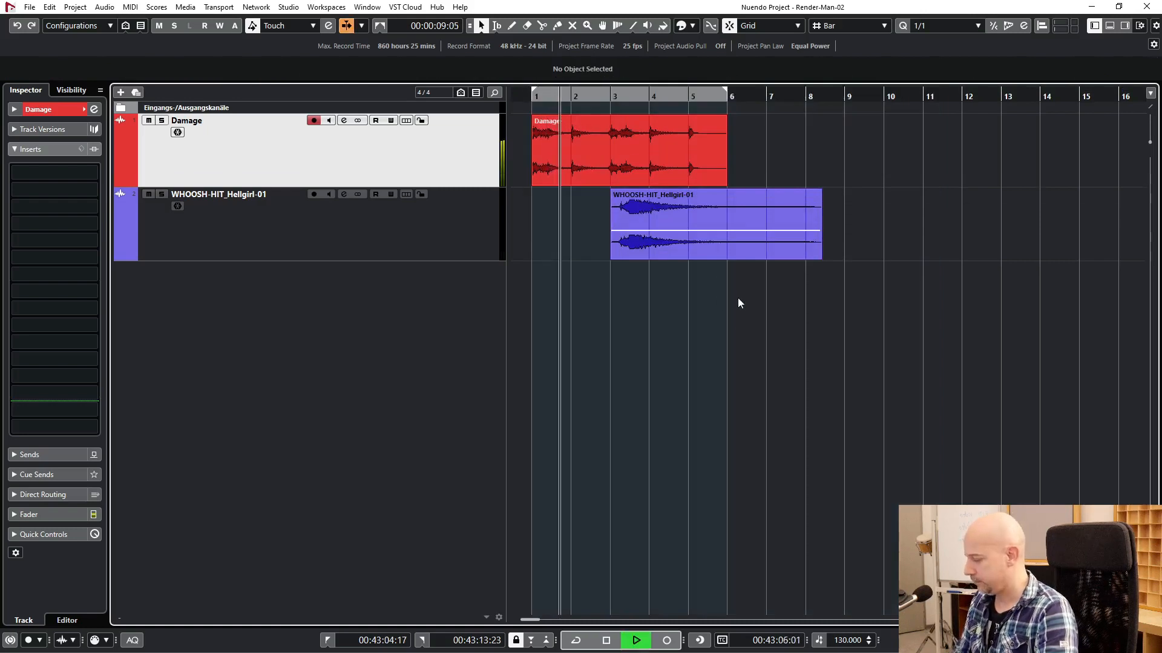
{"action": "key", "text": "shift+h"}
{"action": "key", "text": "h"}
{"action": "key", "text": "h"}
{"action": "key", "text": "h"}
{"action": "scroll", "coordinate": [740, 321], "scroll_direction": "right", "scroll_amount": 2}
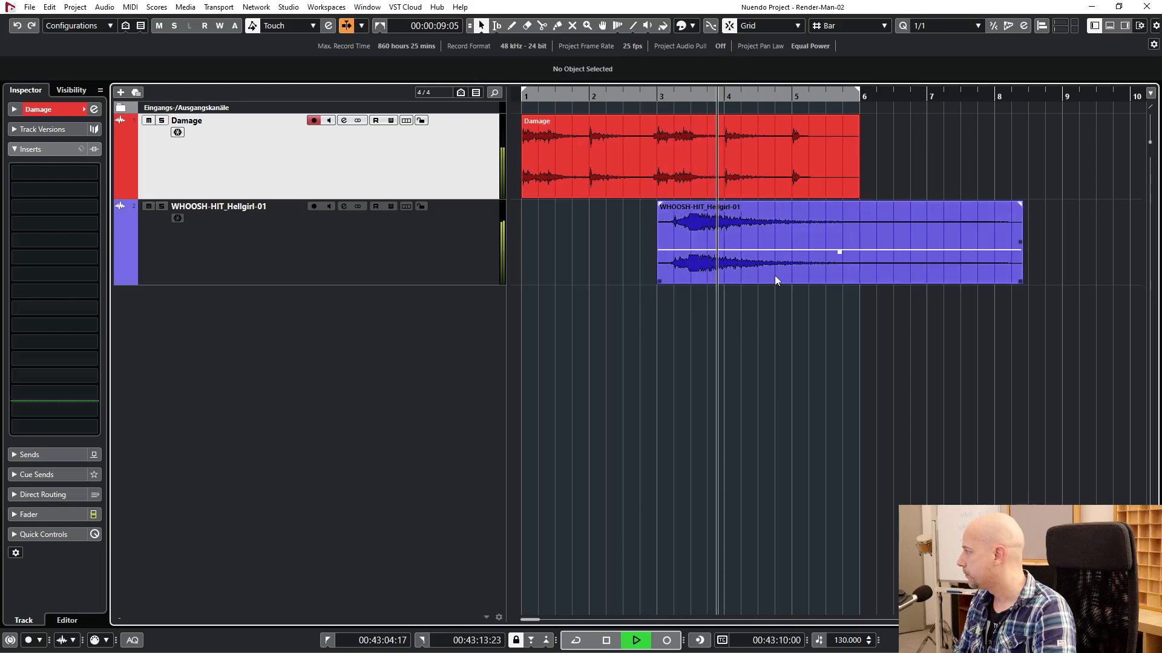
Step: Stop playback, lower the WHOOSH-HIT_Hellgirl-01 event volume to -9 dB, and select its track
{"action": "left_click", "coordinate": [818, 255]}
{"action": "key", "text": "space"}
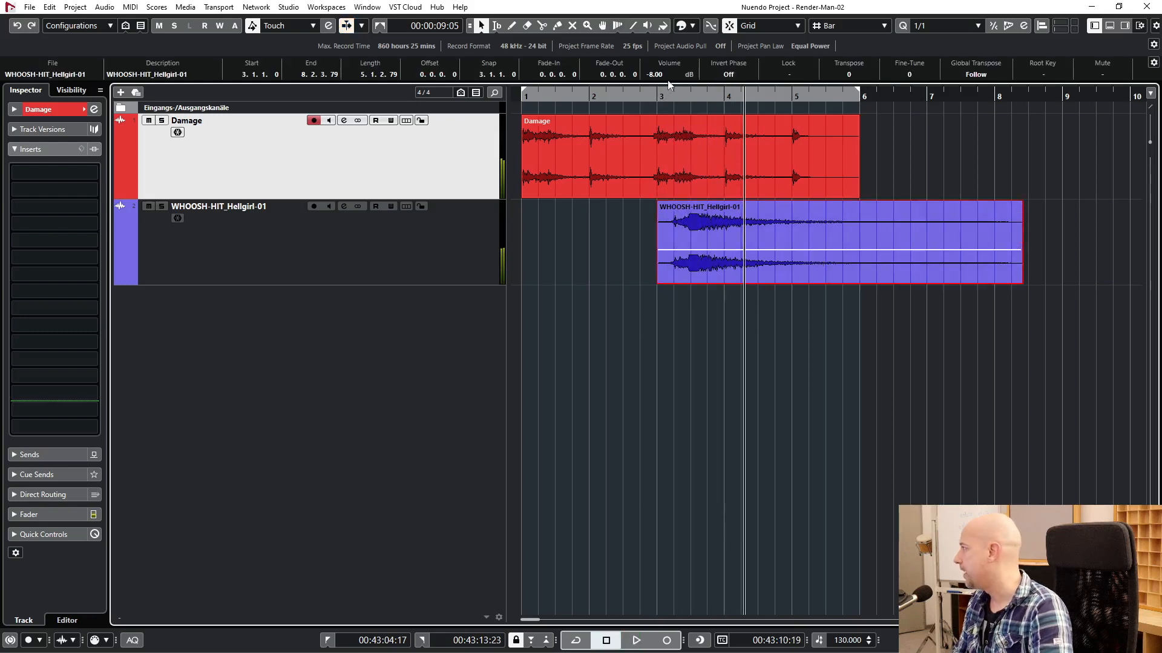
{"action": "scroll", "coordinate": [664, 82], "scroll_direction": "down", "scroll_amount": 1}
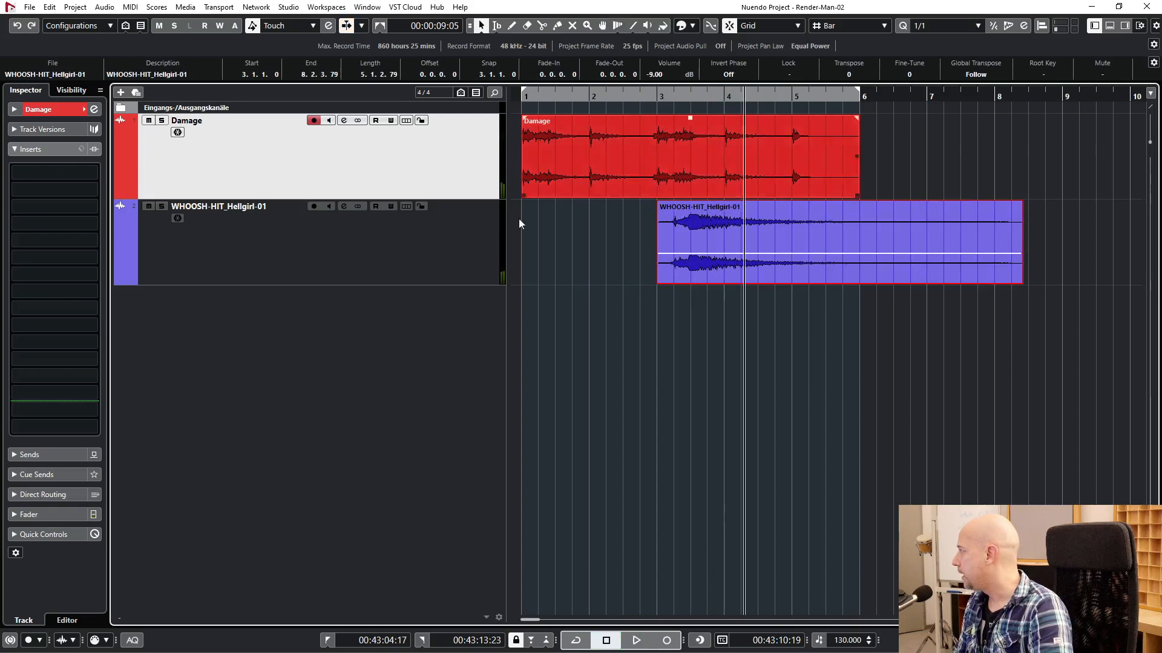
{"action": "left_click", "coordinate": [478, 251]}
{"action": "left_click", "coordinate": [744, 344]}
Step: Try to line up the whoosh's impact with bar 3 by eye, moving the event to start at 2.3.1.33, and play it
{"action": "key", "text": "h"}
{"action": "key", "text": "h"}
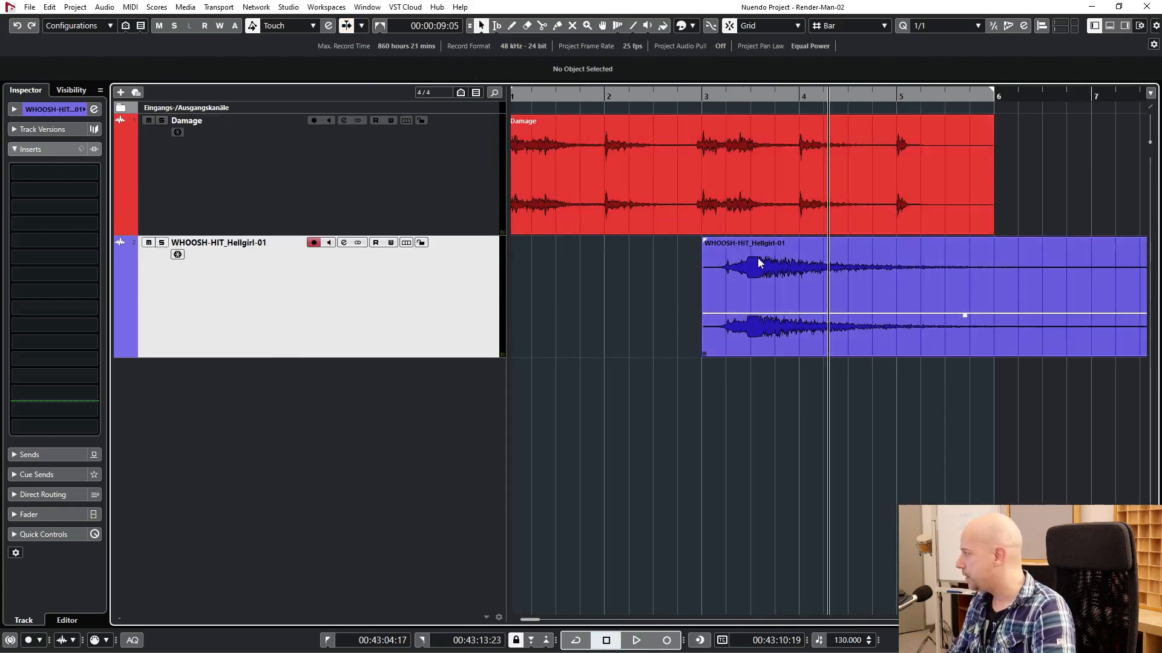
{"action": "left_click_drag", "start_coordinate": [725, 96], "coordinate": [739, 98]}
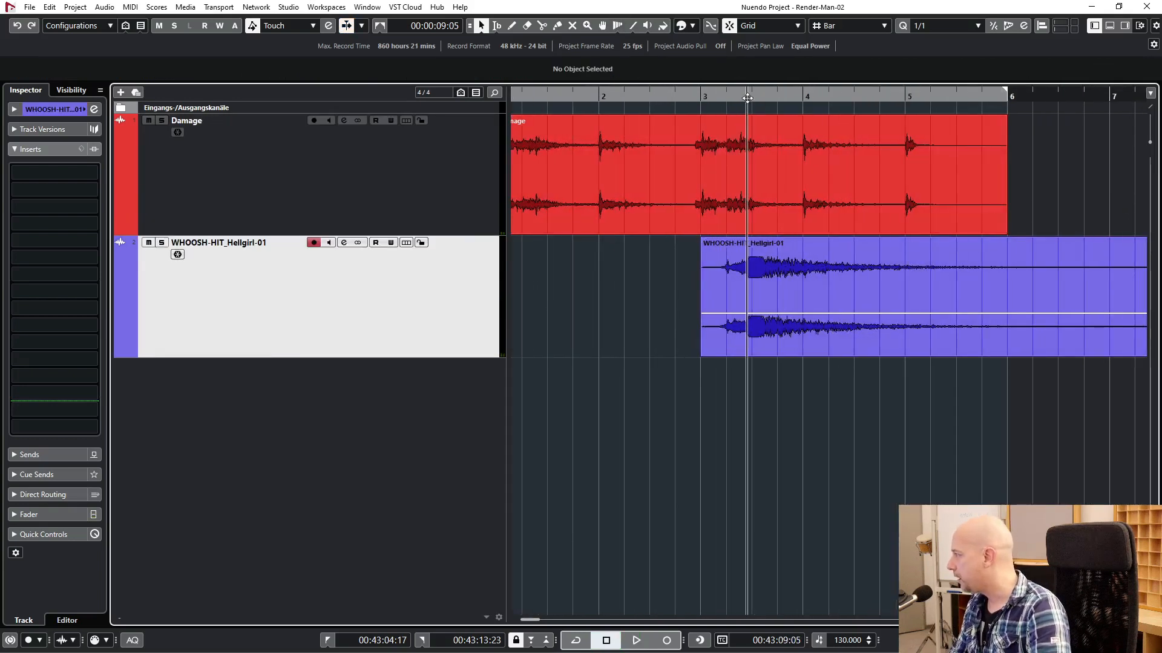
{"action": "left_click", "coordinate": [699, 98]}
{"action": "left_click_drag", "start_coordinate": [848, 291], "coordinate": [801, 273]}
{"action": "key", "text": "KP_1"}
{"action": "key", "text": "space"}
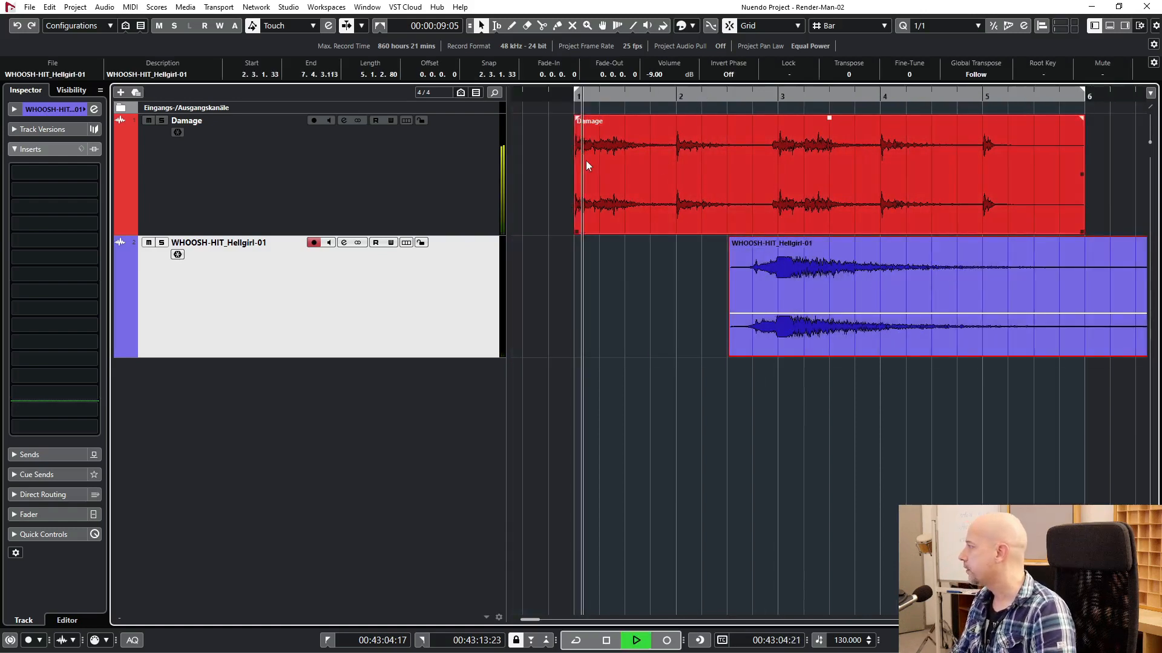
{"action": "left_click", "coordinate": [811, 399]}
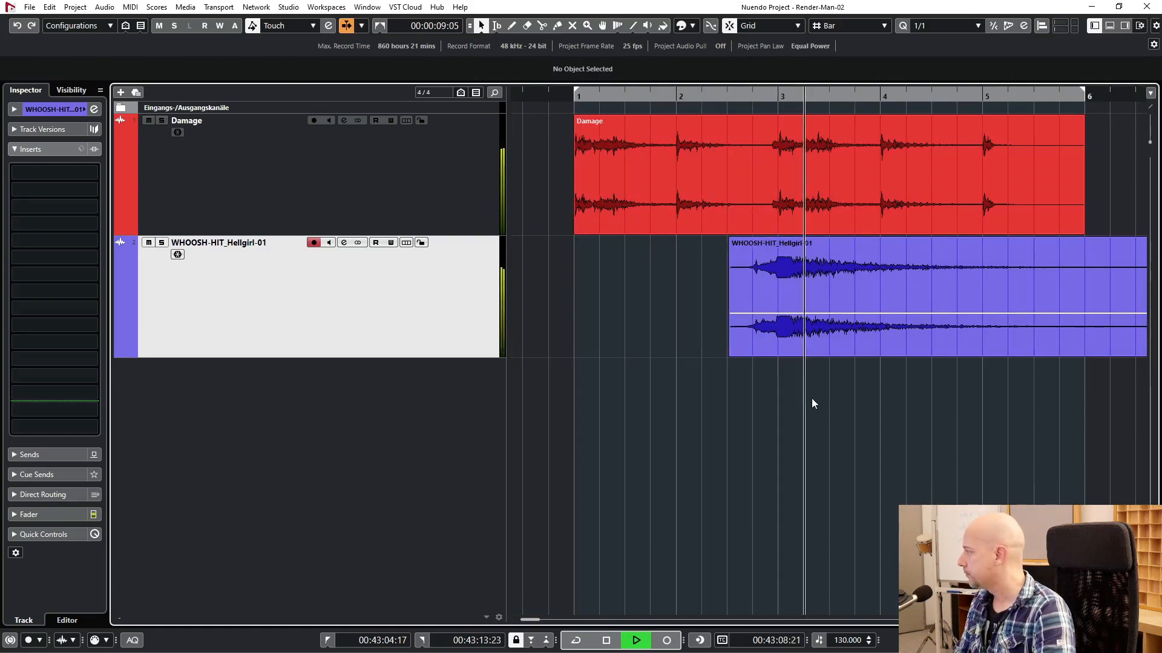
{"action": "key", "text": "space"}
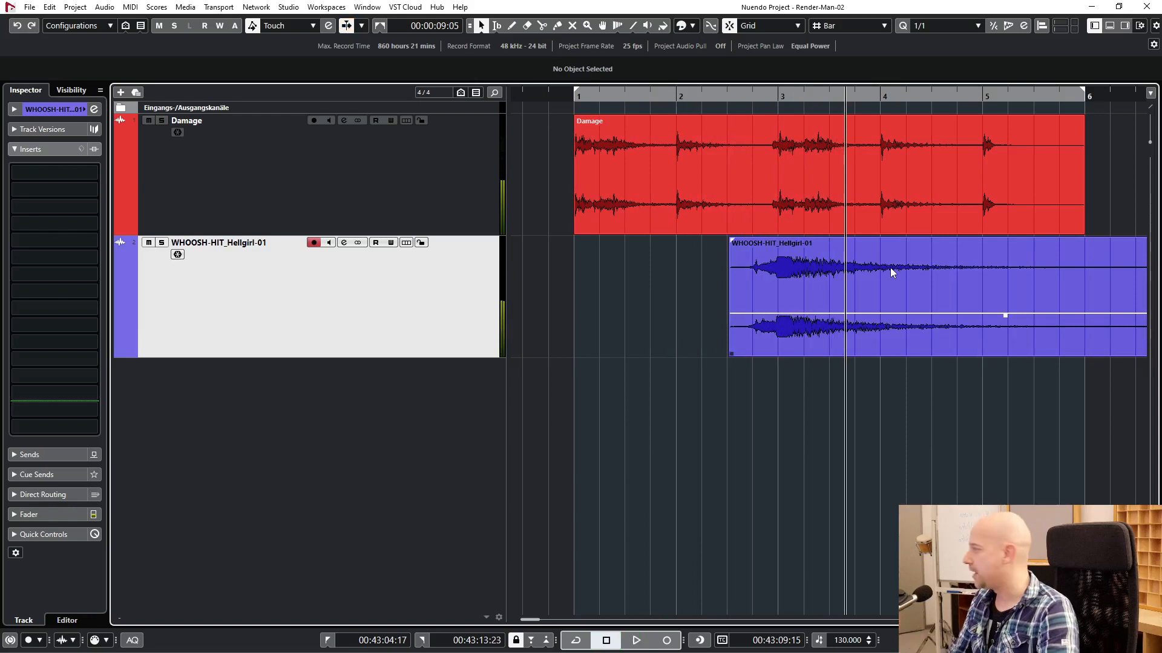
Step: Set the snap point of the WHOOSH-HIT_Hellgirl-01 sample at its main impact, about 3.2.4.72, in the Sample Editor and close the editor
{"action": "double_click", "coordinate": [892, 269]}
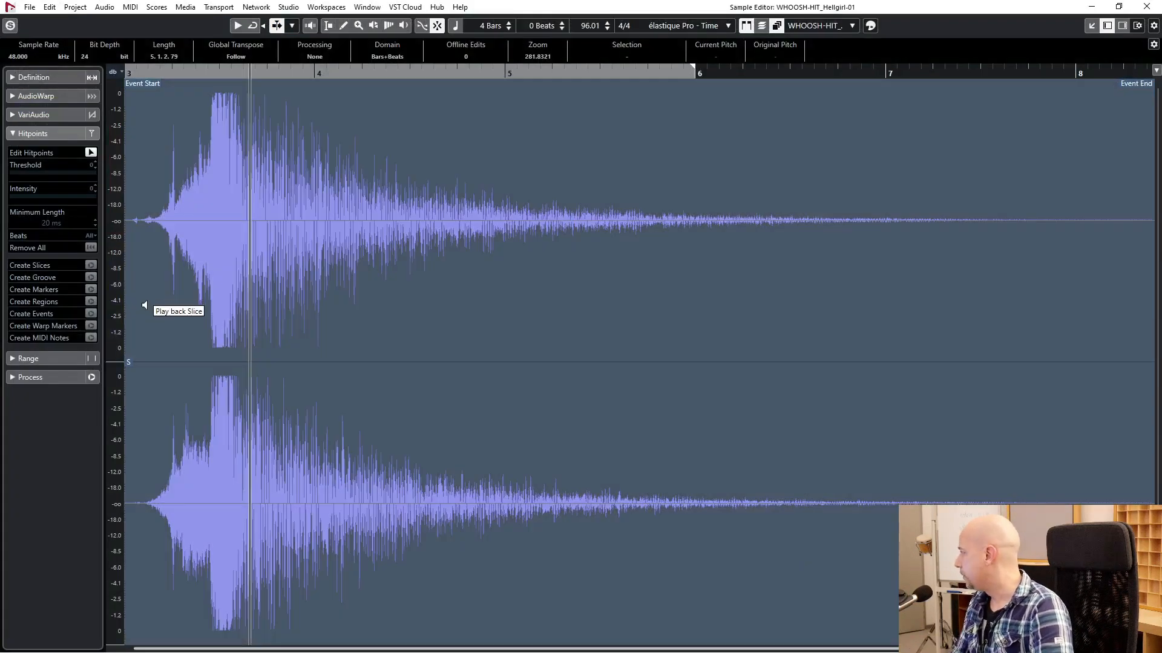
{"action": "key", "text": "h"}
{"action": "key", "text": "h"}
{"action": "key", "text": "h"}
{"action": "key", "text": "h"}
{"action": "key", "text": "h"}
{"action": "key", "text": "h"}
{"action": "key", "text": "h"}
{"action": "key", "text": "h"}
{"action": "key", "text": "h"}
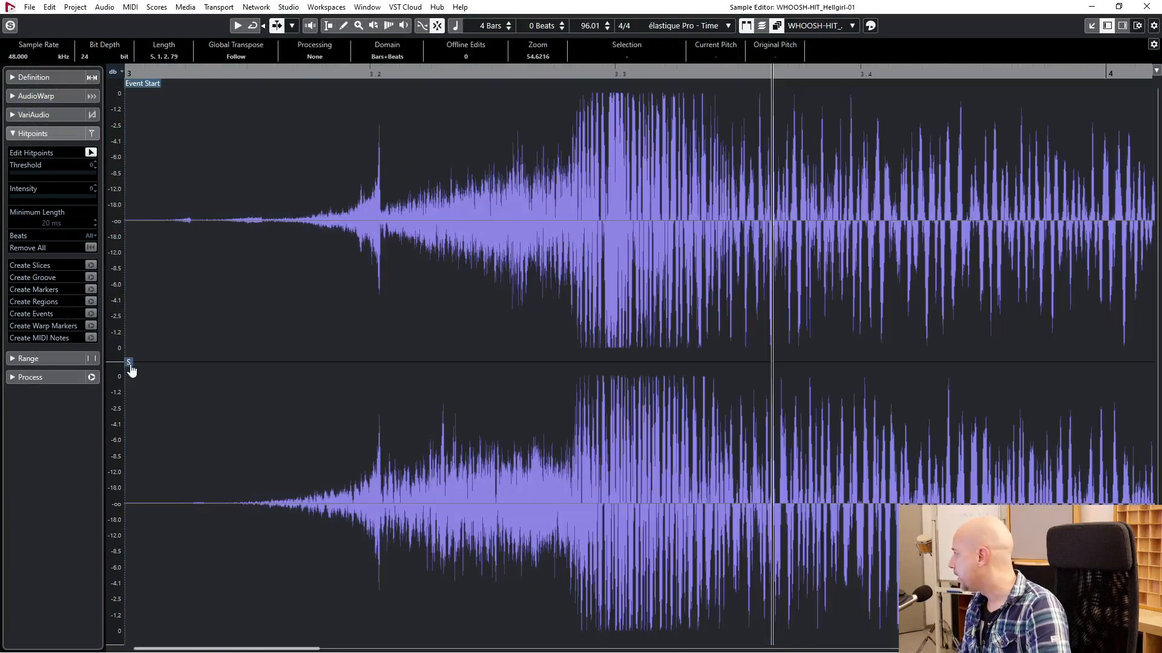
{"action": "mouse_move", "coordinate": [129, 363]}
{"action": "left_mouse_down"}
{"action": "mouse_move", "coordinate": [448, 319]}
{"action": "mouse_move", "coordinate": [597, 313]}
{"action": "left_mouse_up"}
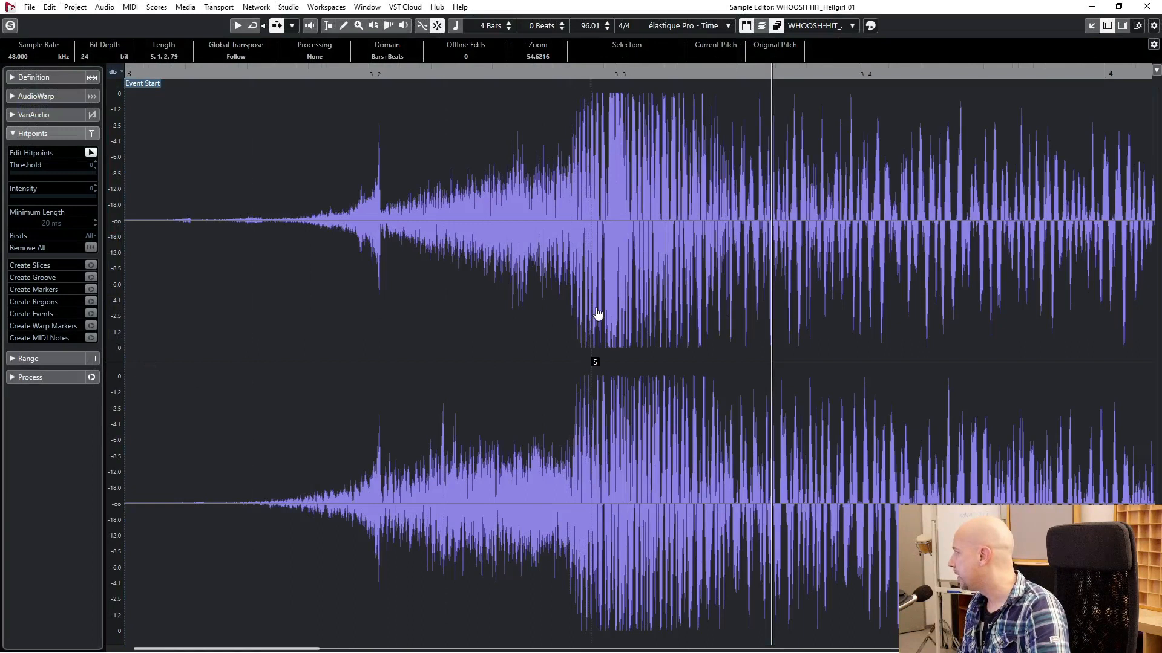
{"action": "left_click", "coordinate": [1147, 6]}
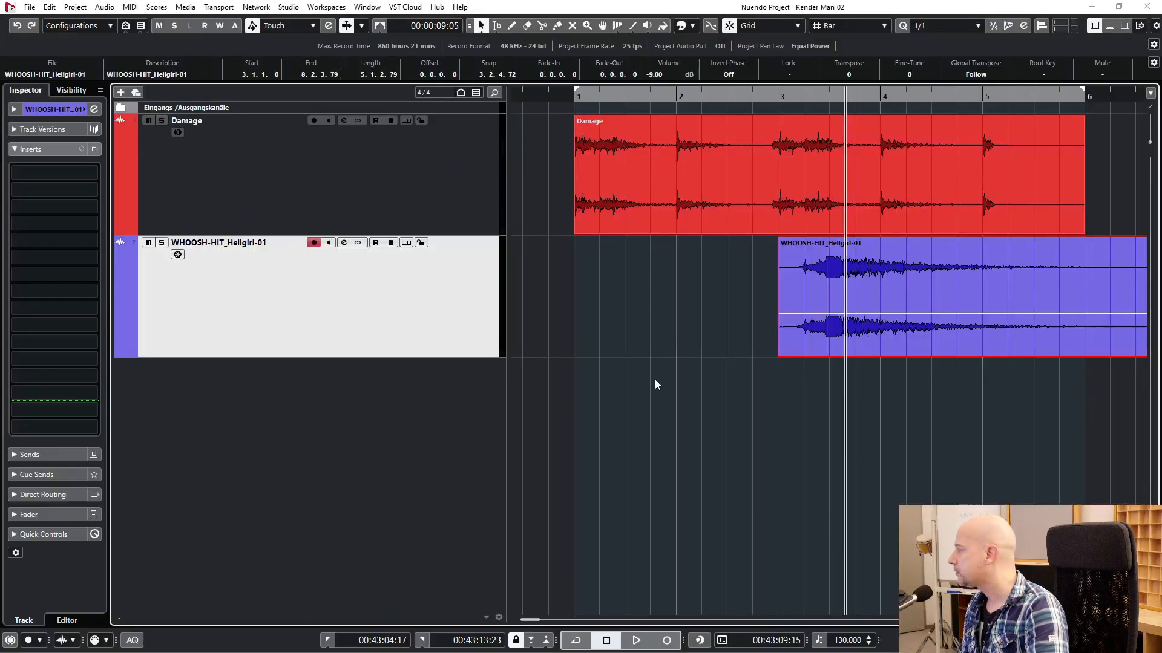
Step: Move the WHOOSH-HIT_Hellgirl-01 event so its snap point lands on bar 3, starting at 2.3.1.47, and play it with the Damage event
{"action": "left_click", "coordinate": [707, 360]}
{"action": "left_click", "coordinate": [895, 267]}
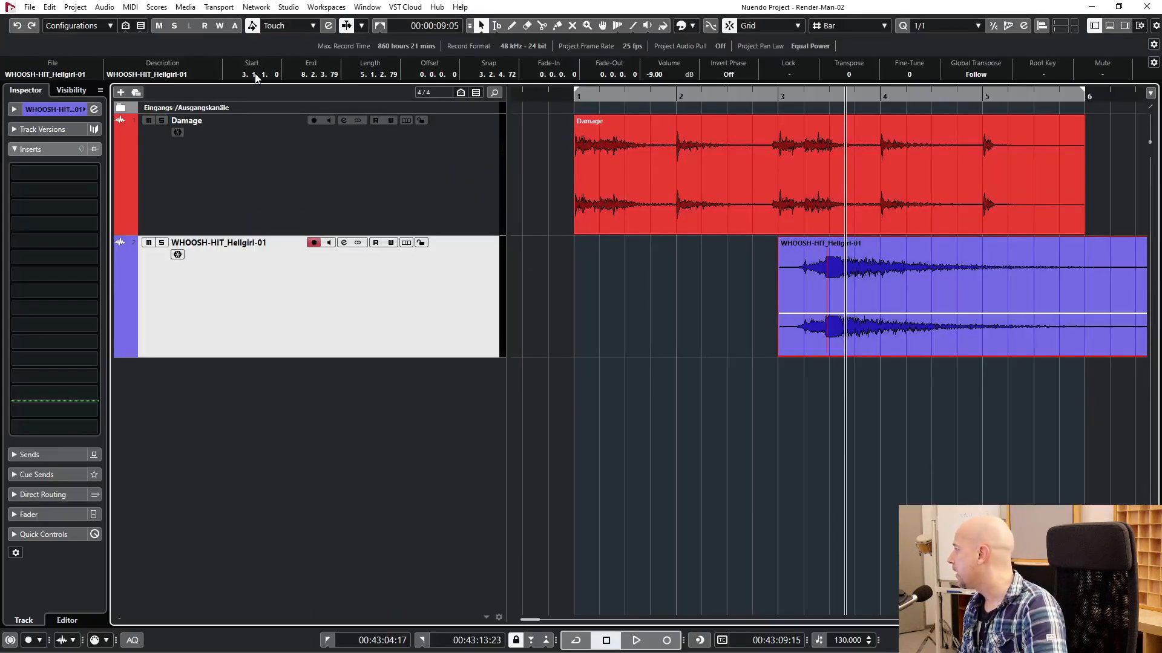
{"action": "left_click_drag", "start_coordinate": [872, 274], "coordinate": [849, 275]}
{"action": "key", "text": "KP_1"}
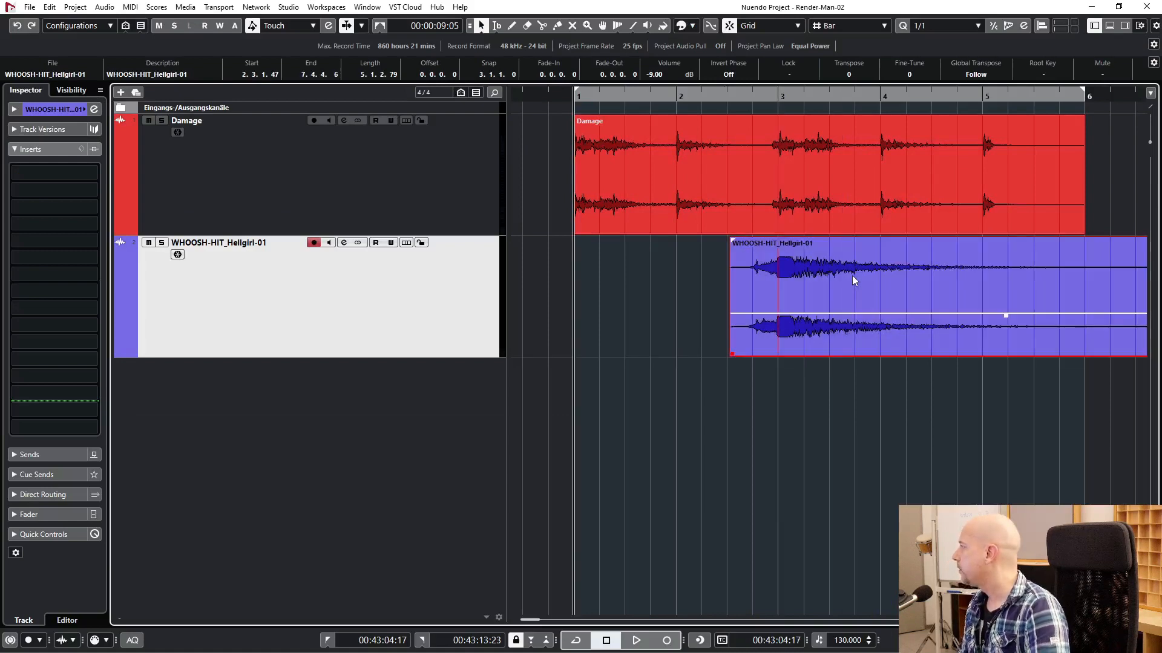
{"action": "key", "text": "space"}
{"action": "left_click", "coordinate": [779, 433]}
{"action": "left_click_drag", "start_coordinate": [780, 434], "coordinate": [716, 430]}
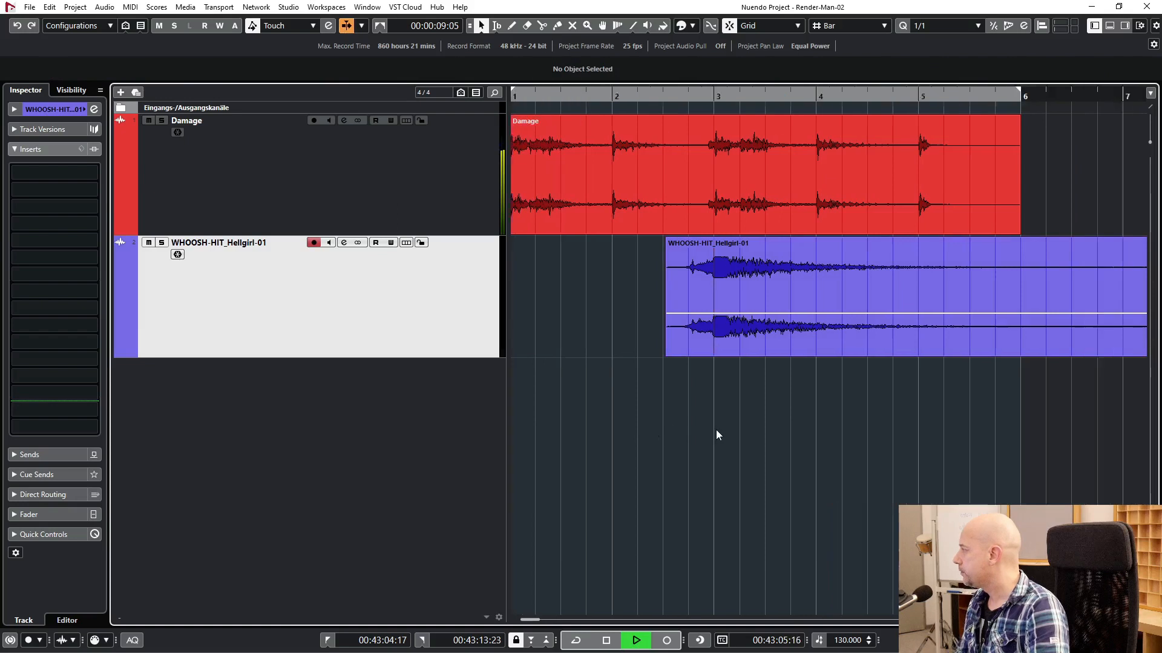
{"action": "left_click", "coordinate": [796, 287]}
{"action": "key", "text": "space"}
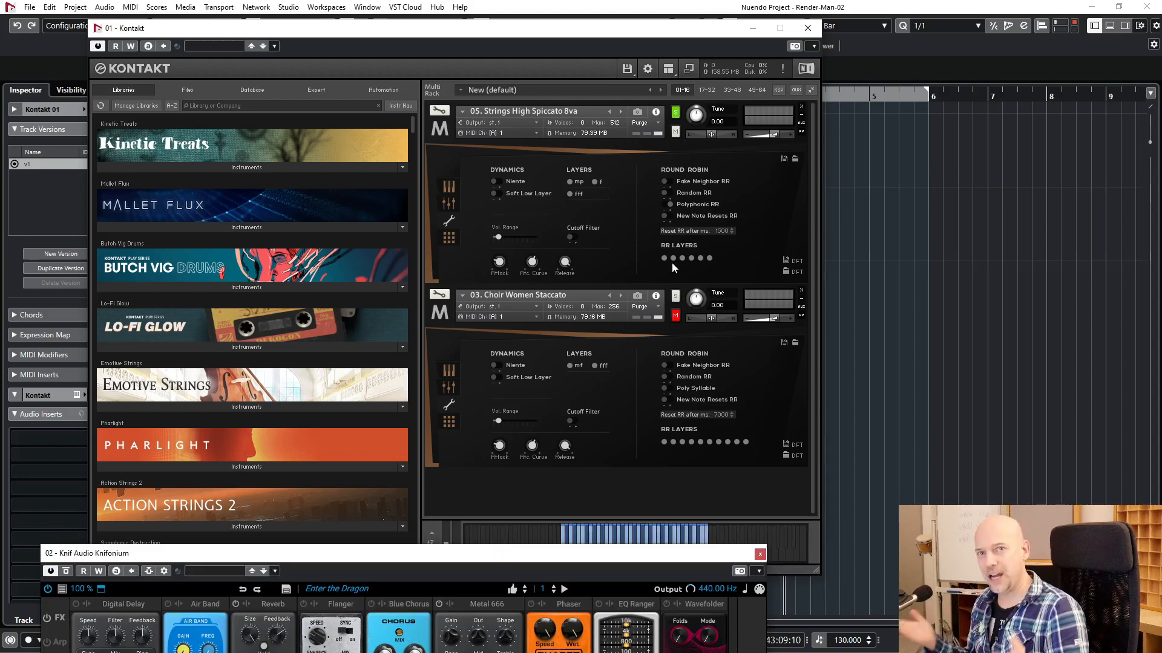
Step: Solo the Choir Women Staccato instrument in the Kontakt window
{"action": "left_click_drag", "start_coordinate": [573, 35], "coordinate": [576, 34]}
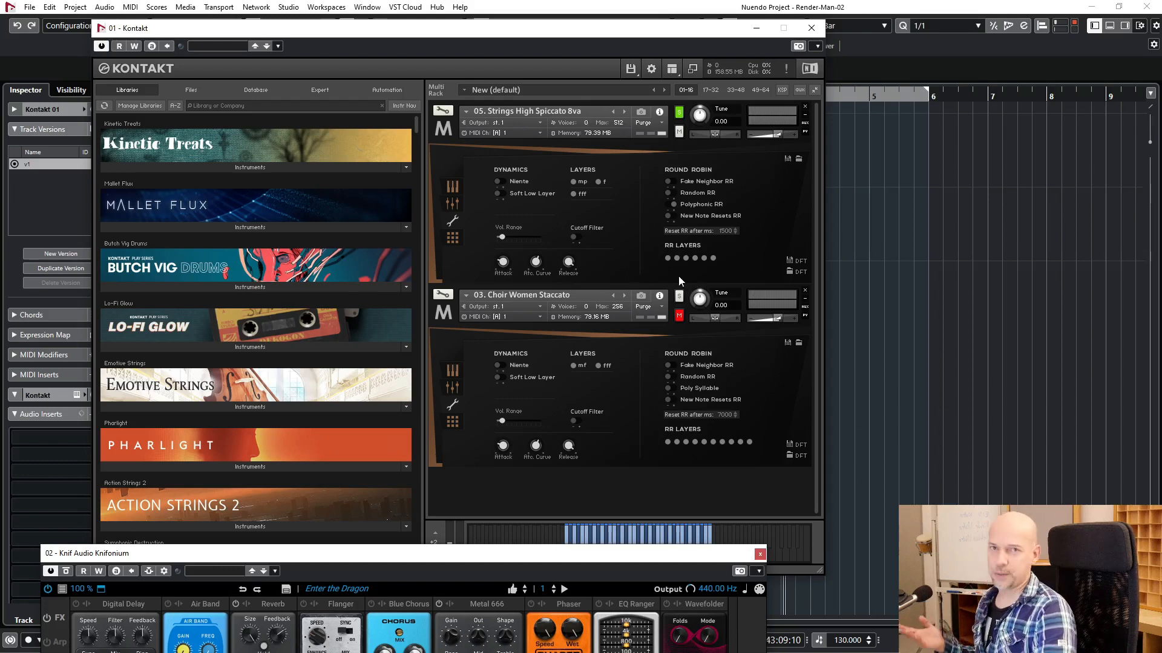
{"action": "left_click", "coordinate": [680, 296]}
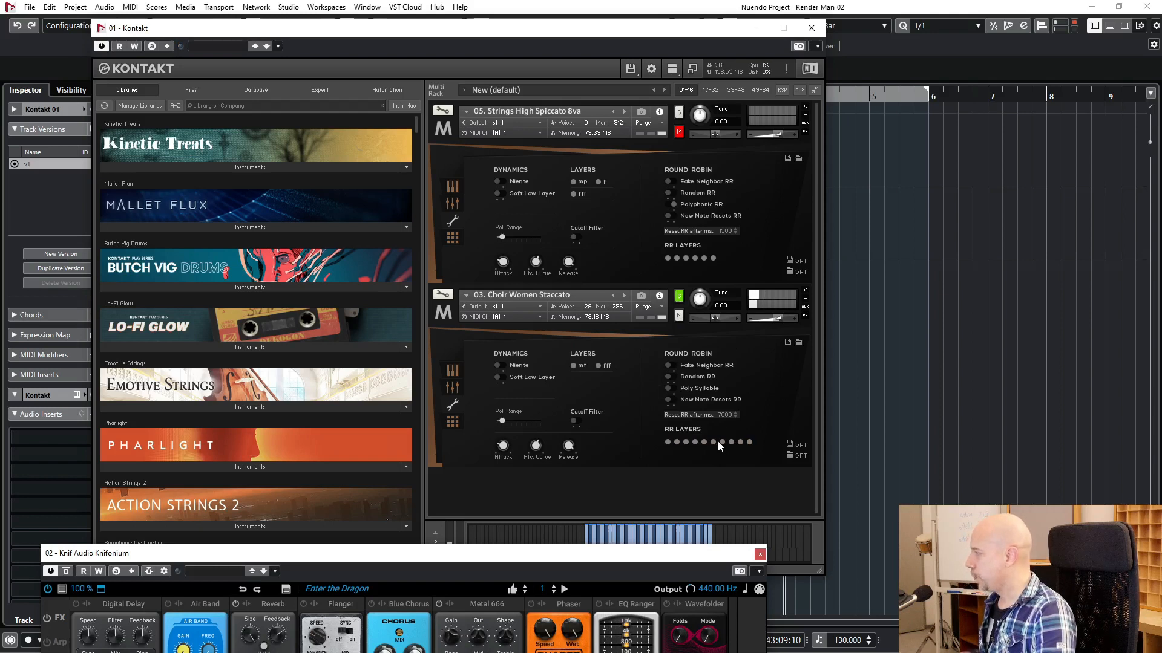
Step: Close the Kontakt window, select the Knif Audio Knifonium 01 track and reposition the synth's window so its controls show
{"action": "left_click", "coordinate": [813, 31]}
{"action": "left_click", "coordinate": [354, 218]}
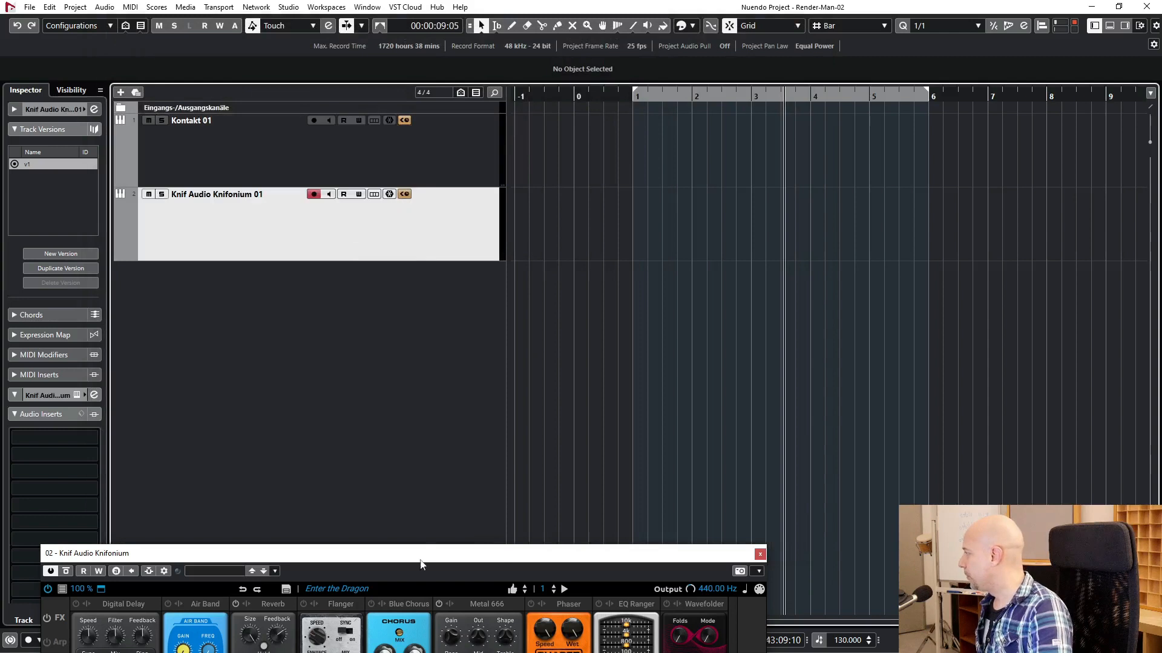
{"action": "left_click_drag", "start_coordinate": [439, 559], "coordinate": [455, 112]}
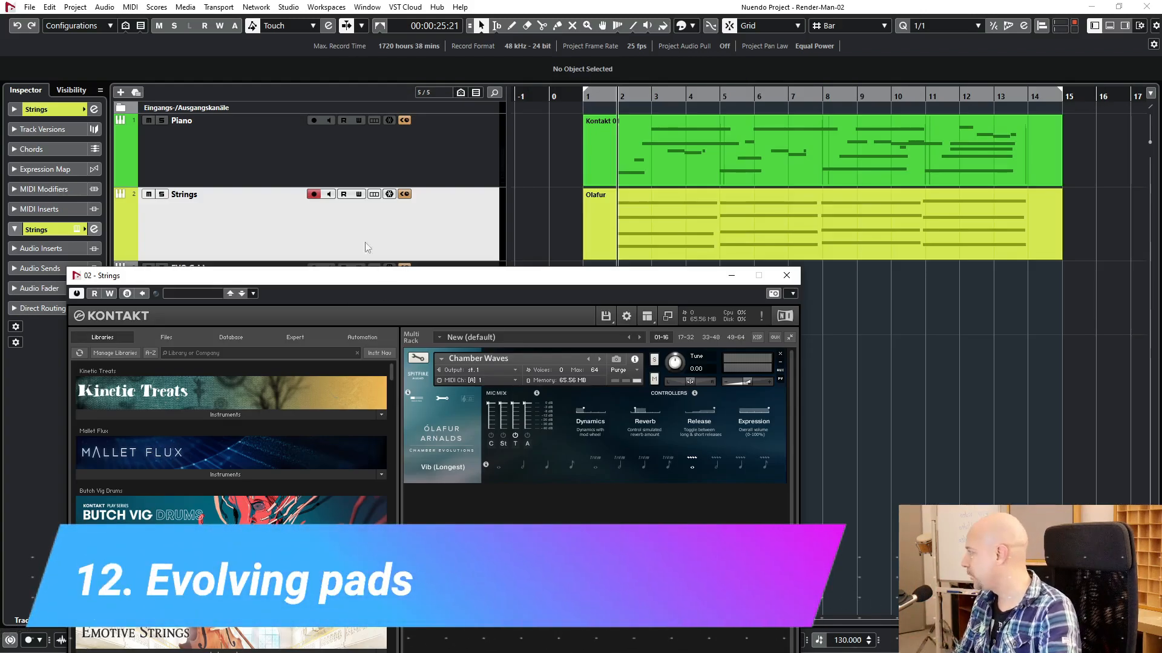
Step: Play the piano and strings arrangement from bar 2 with the Strings track's Kontakt window in view
{"action": "left_click_drag", "start_coordinate": [526, 280], "coordinate": [546, 263]}
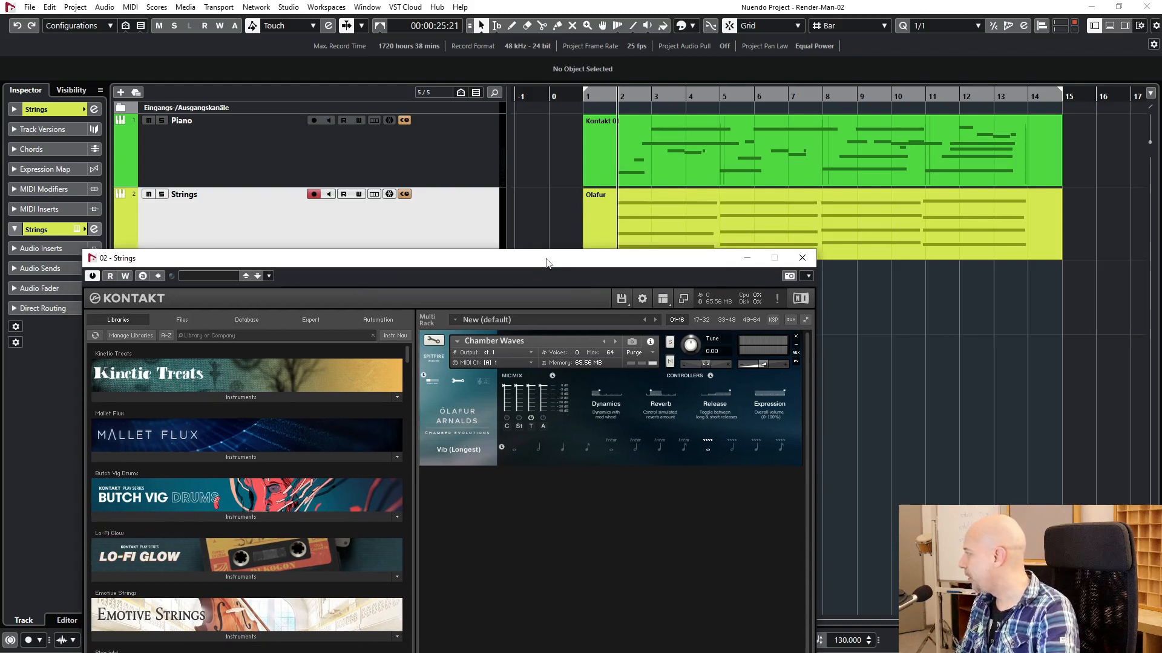
{"action": "key", "text": "space"}
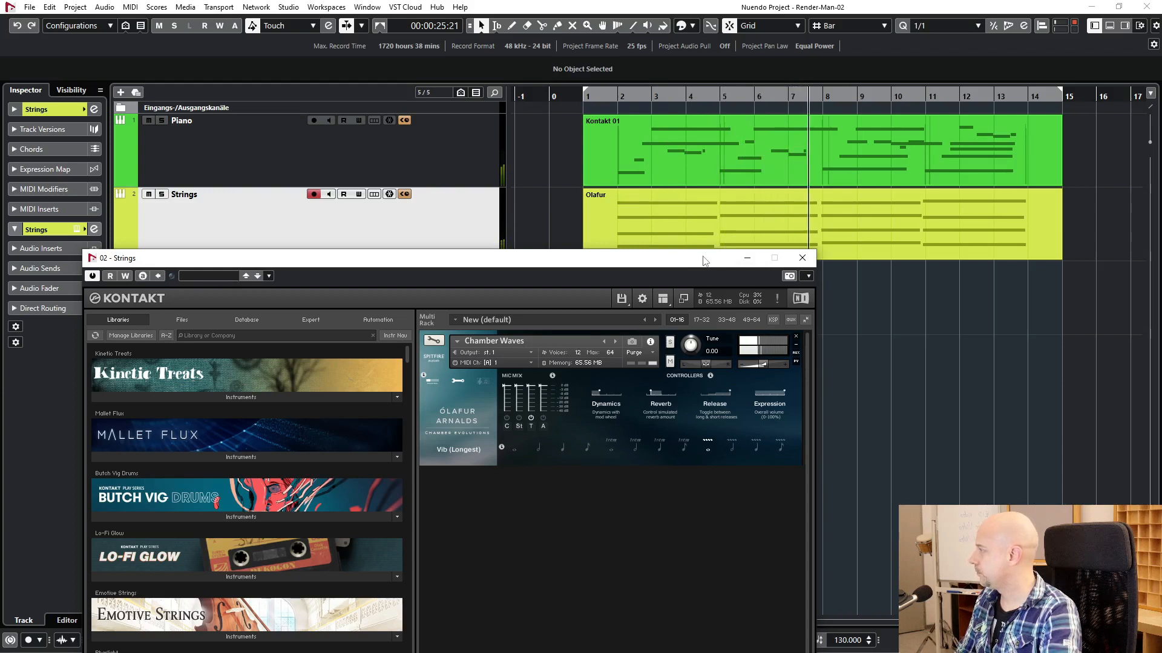
{"action": "left_click_drag", "start_coordinate": [704, 259], "coordinate": [704, 282]}
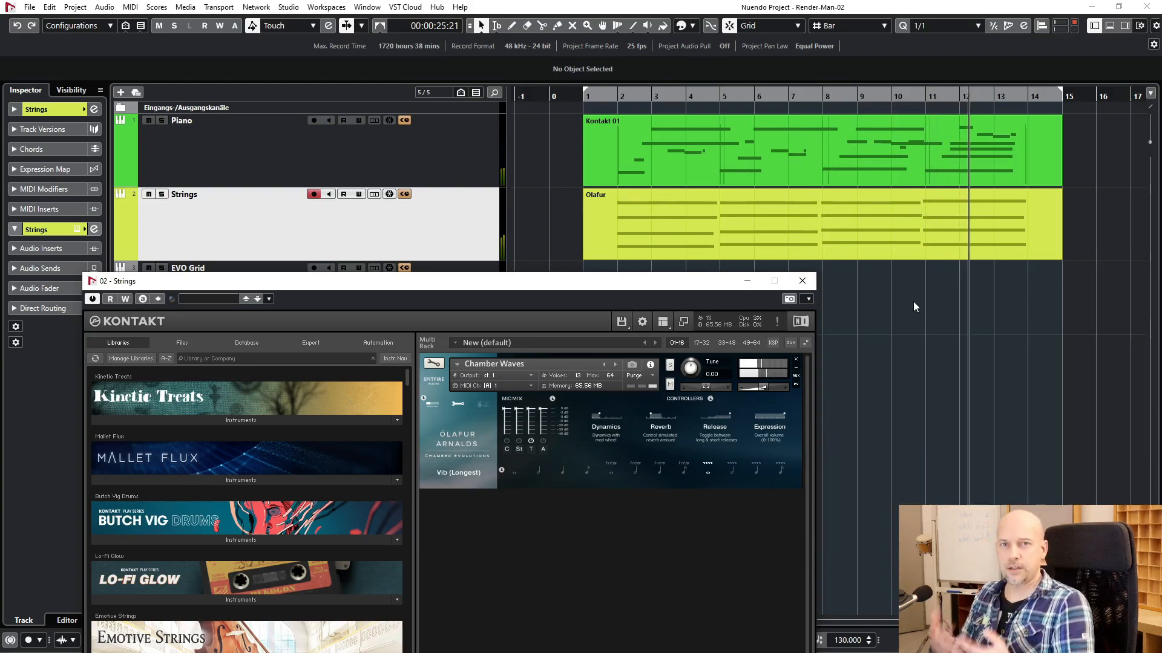
{"action": "left_click_drag", "start_coordinate": [680, 280], "coordinate": [713, 52]}
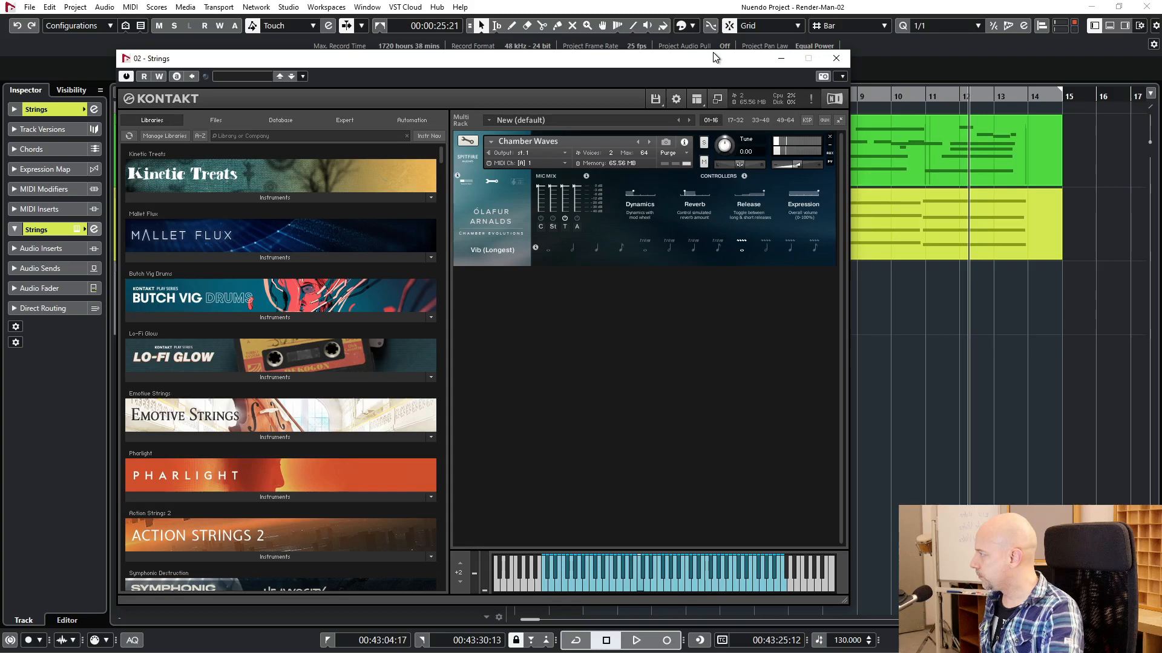
{"action": "left_click_drag", "start_coordinate": [713, 52], "coordinate": [785, 347]}
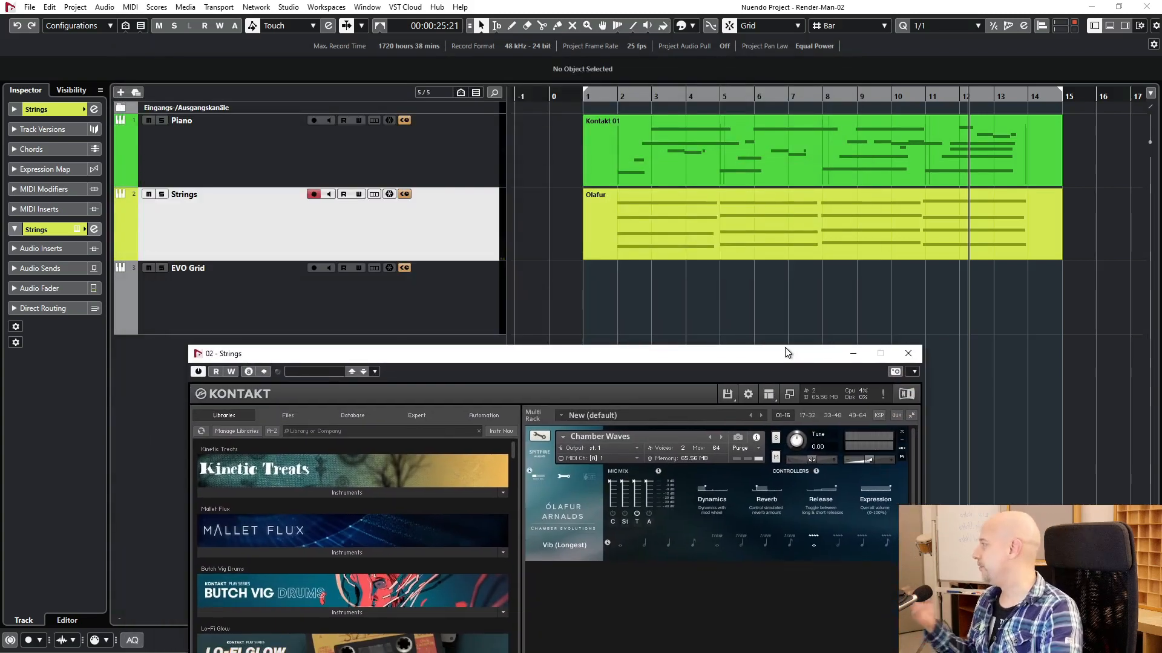
Step: Play the piano and strings from about bar 4 and again from just before bar 7
{"action": "left_click", "coordinate": [684, 95]}
{"action": "key", "text": "space"}
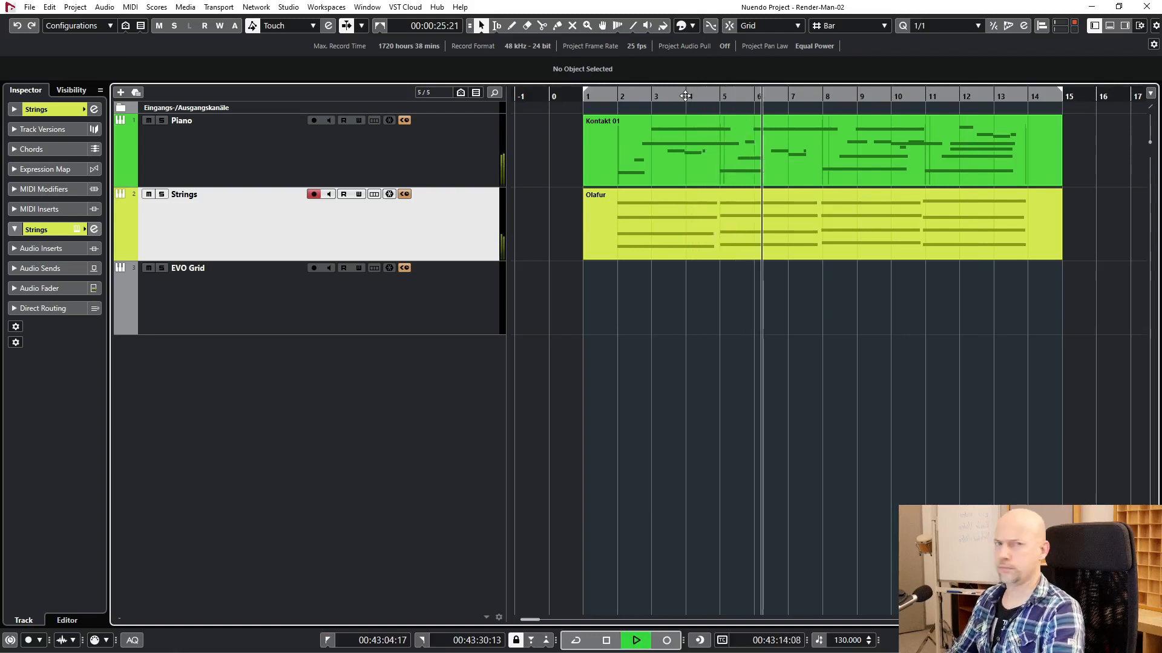
{"action": "key", "text": "space"}
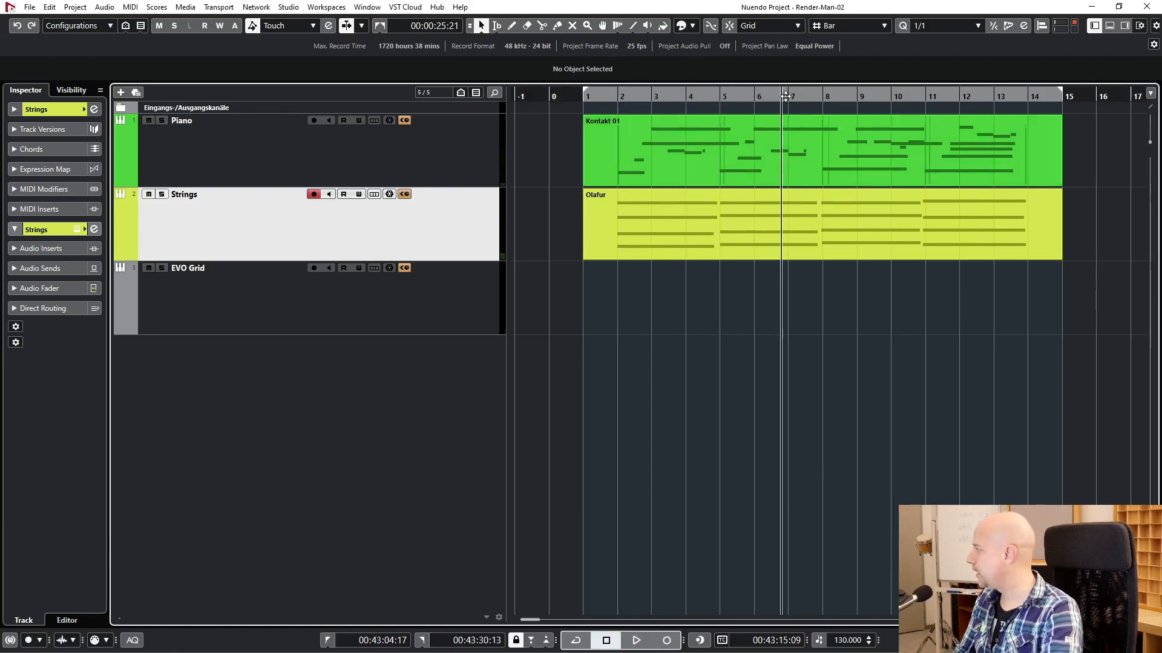
{"action": "key", "text": "space"}
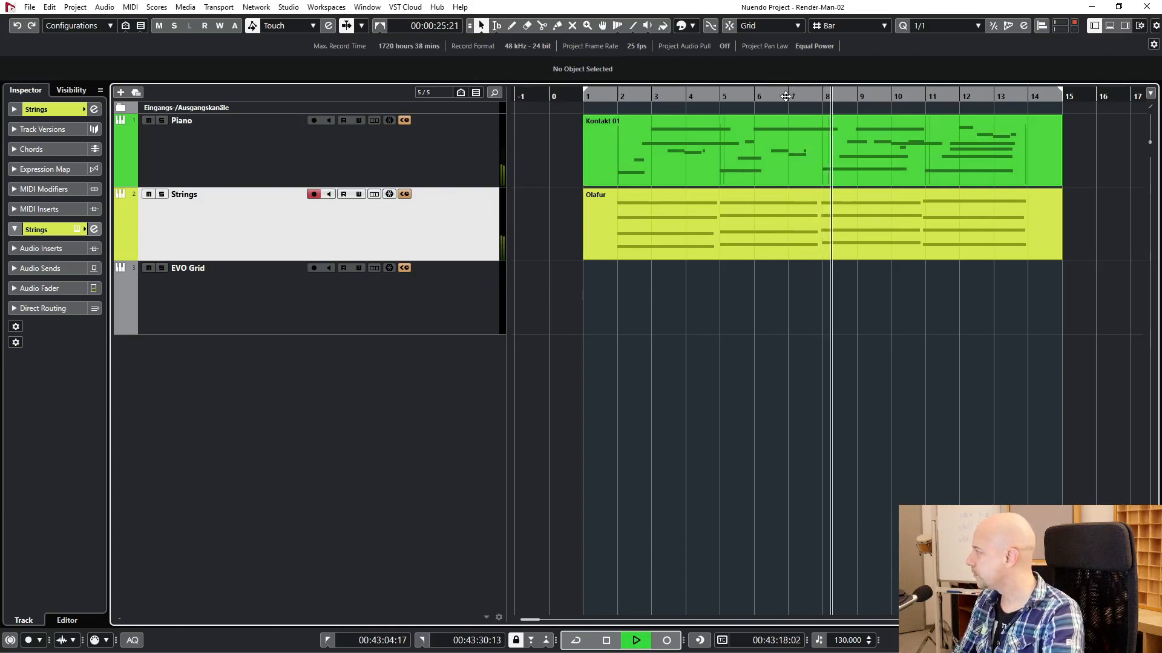
{"action": "key", "text": "space"}
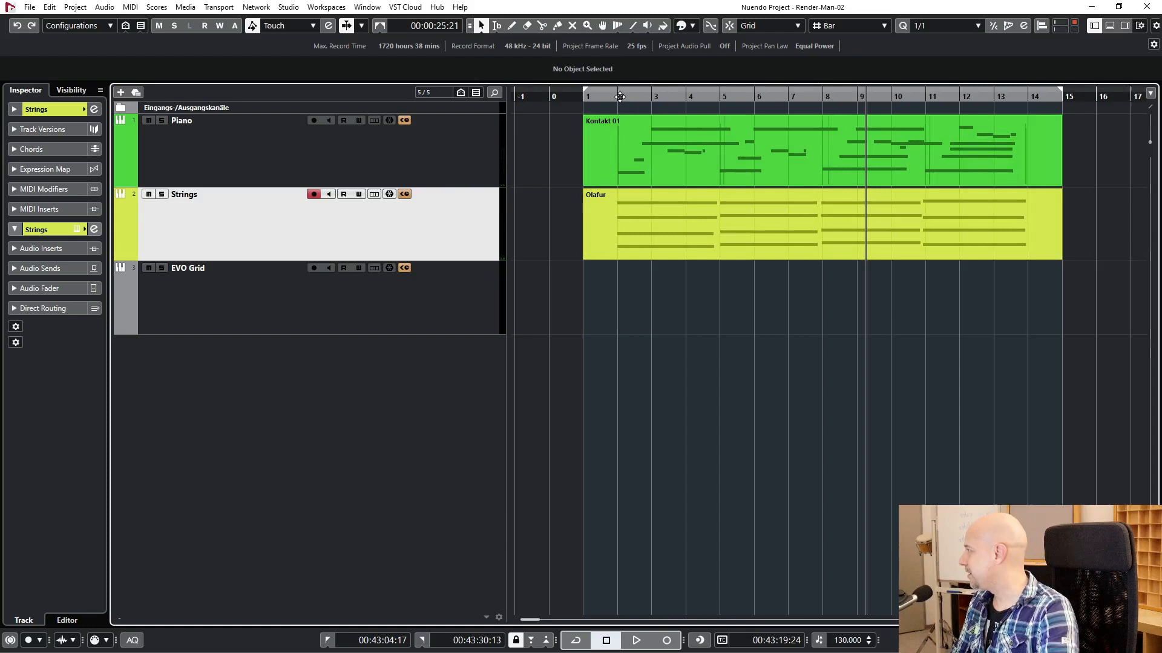
Step: Examine the first held chord of the Strings part between bars 2 and 5
{"action": "left_click", "coordinate": [620, 97]}
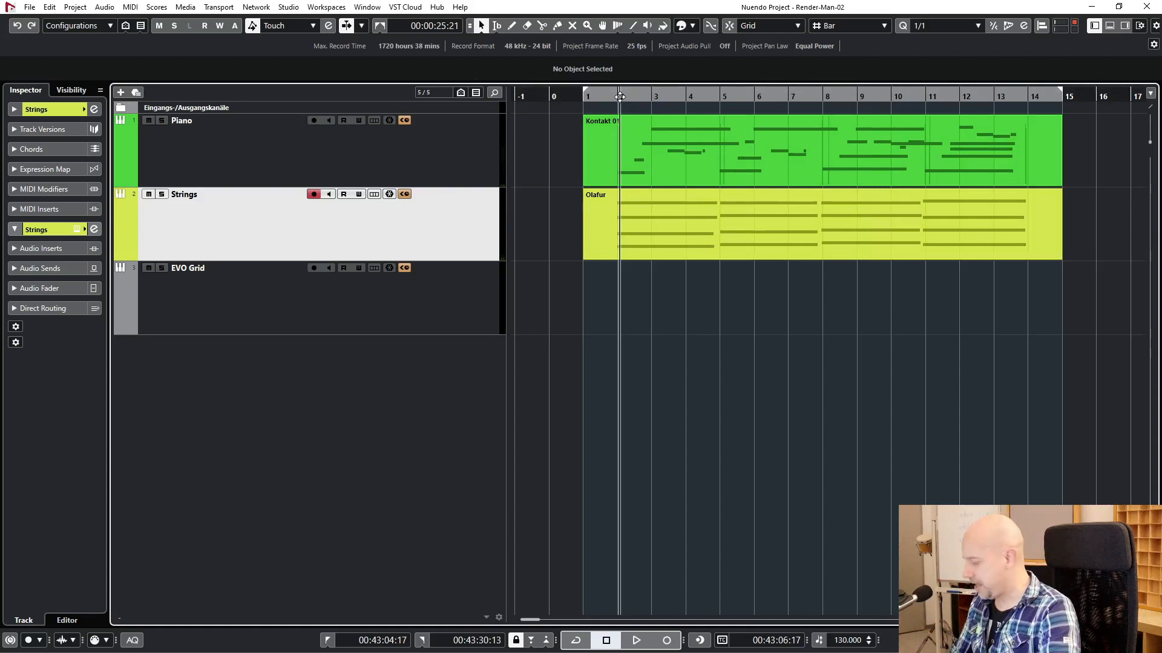
{"action": "left_click", "coordinate": [688, 99]}
{"action": "key", "text": "h"}
{"action": "key", "text": "h"}
{"action": "key", "text": "h"}
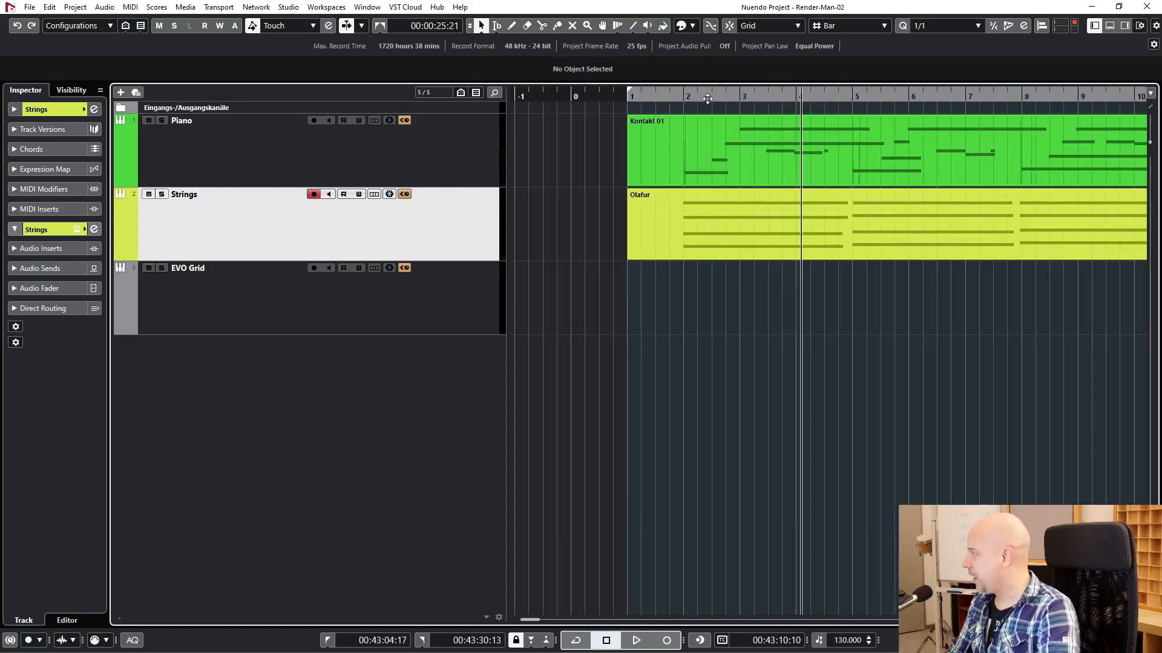
{"action": "left_click", "coordinate": [818, 96]}
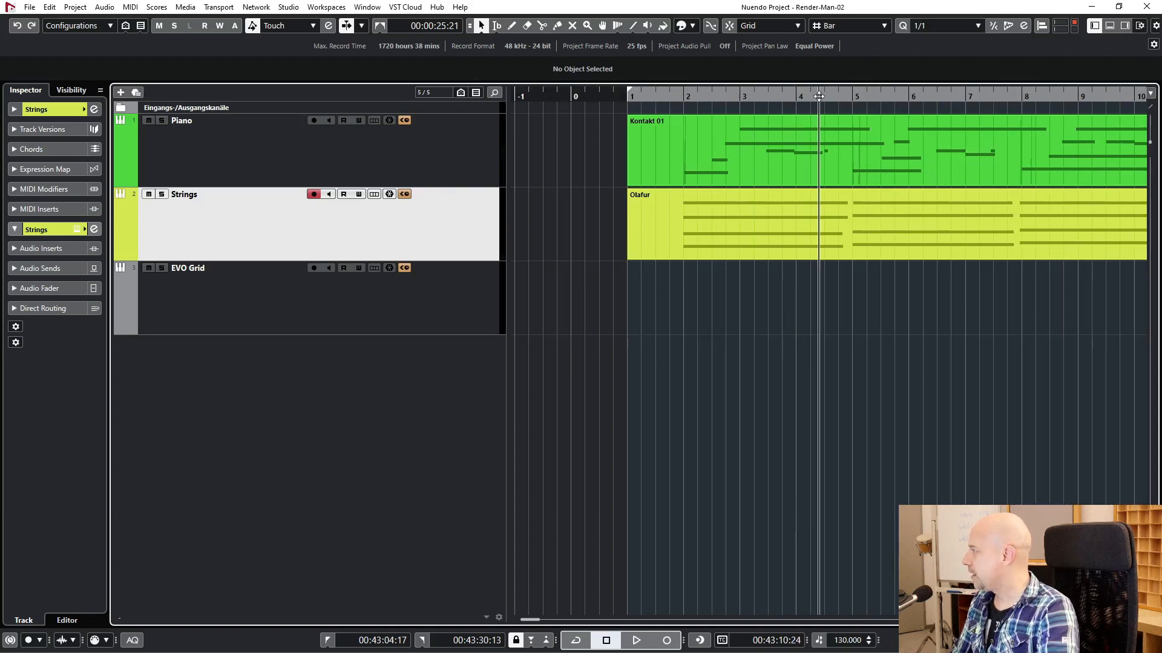
{"action": "key", "text": "g"}
{"action": "key", "text": "g"}
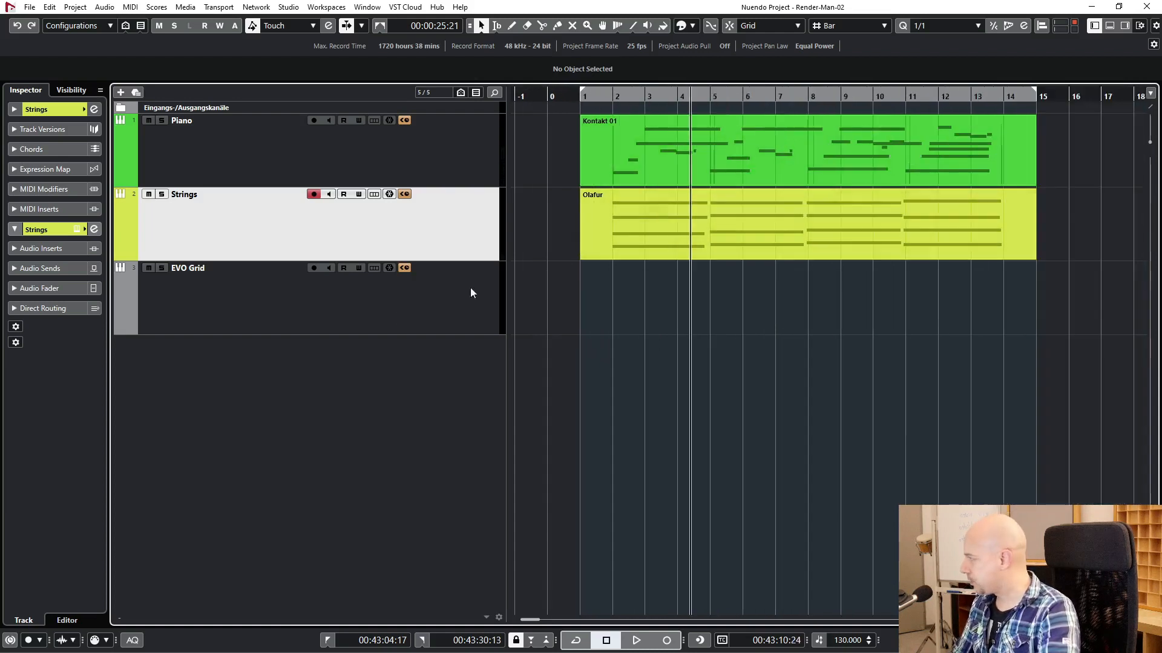
Step: Render the Olafur MIDI event on the Strings track in place with the custom name Strings
{"action": "left_click", "coordinate": [722, 229]}
{"action": "left_click", "coordinate": [50, 6]}
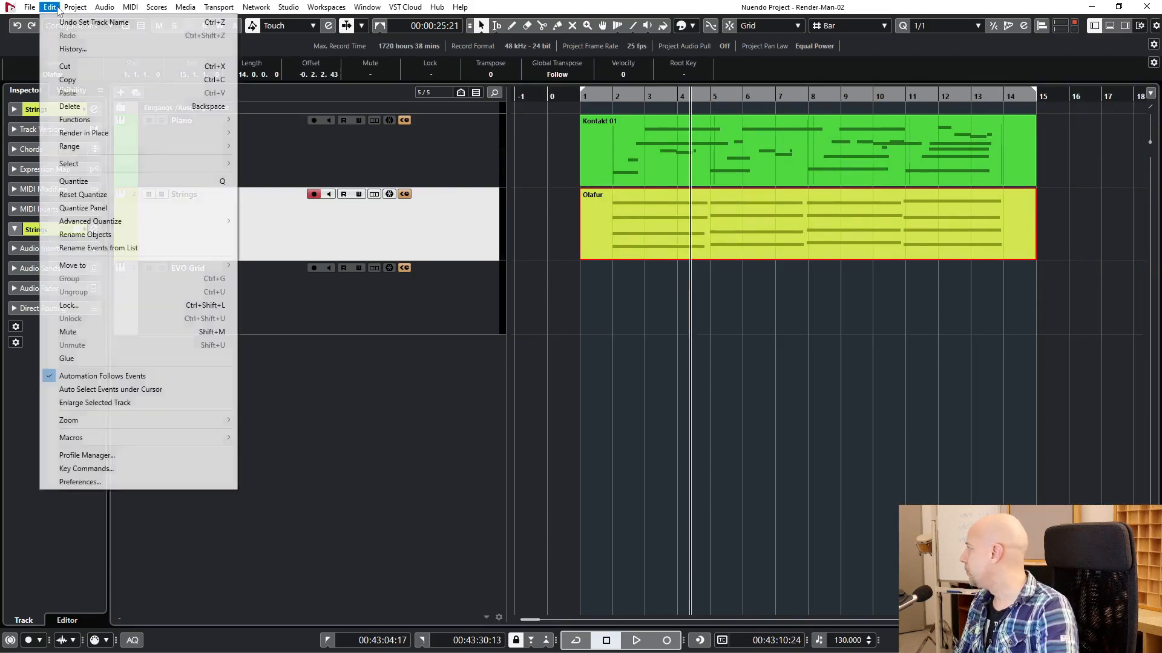
{"action": "mouse_move", "coordinate": [49, 7]}
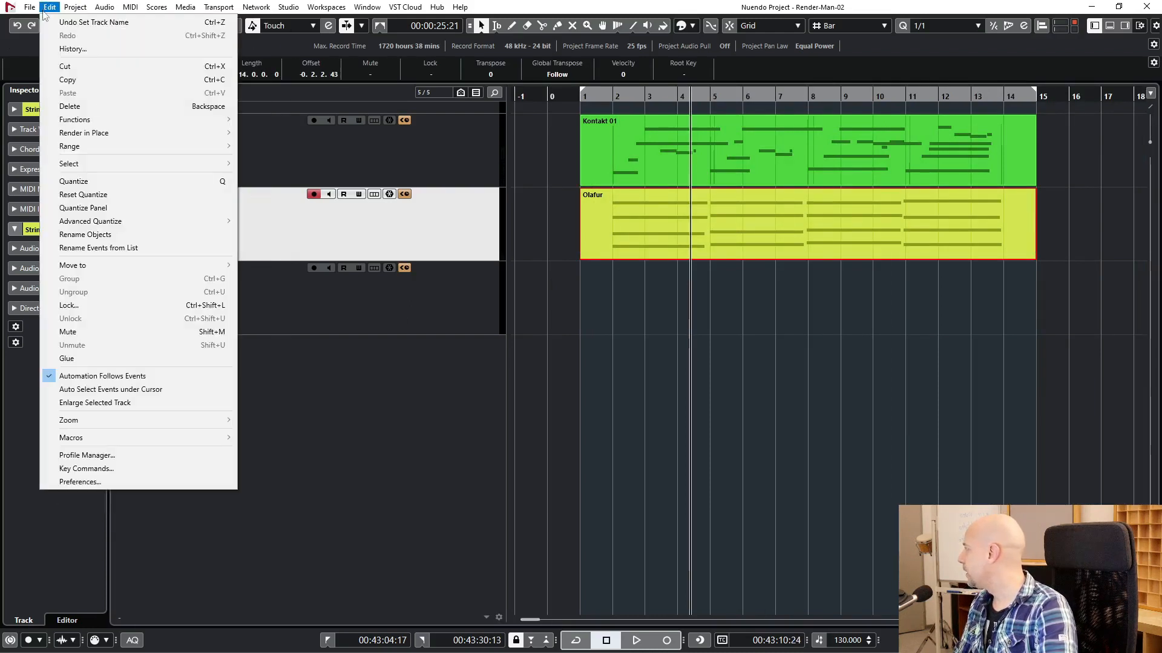
{"action": "mouse_move", "coordinate": [90, 132]}
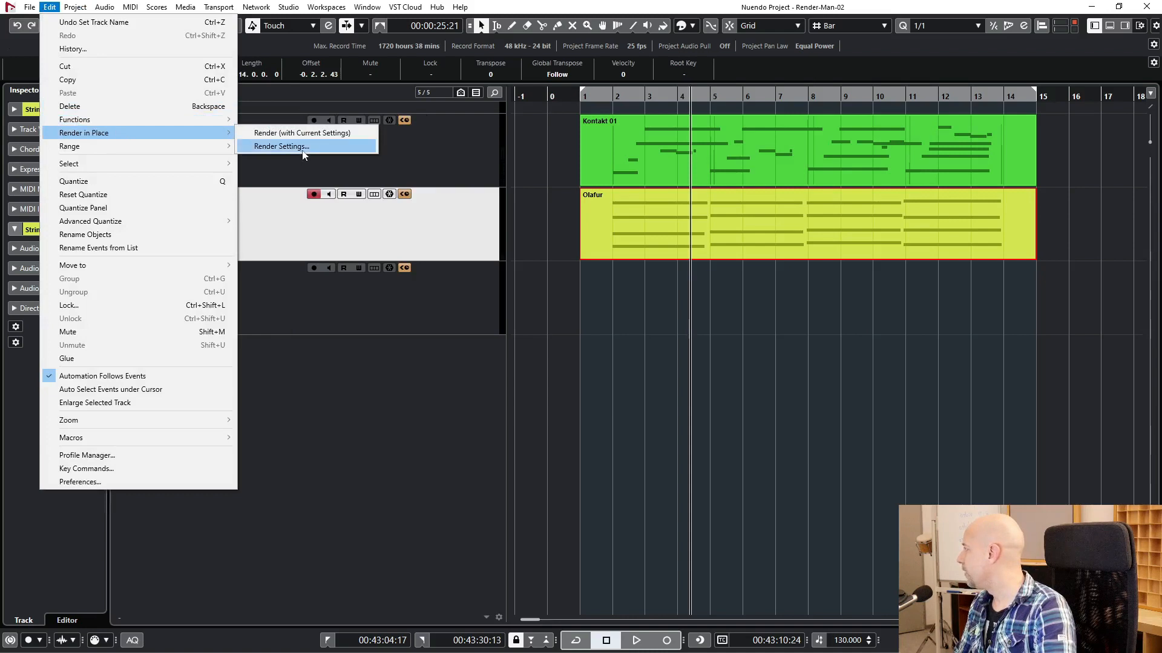
{"action": "left_click", "coordinate": [275, 146]}
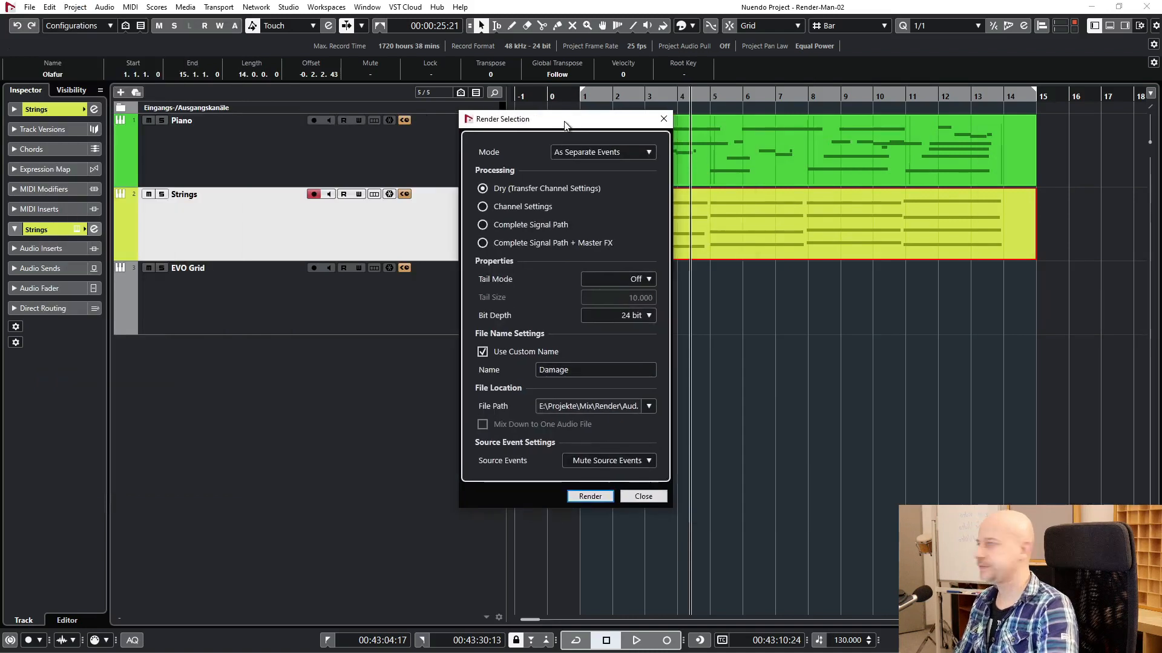
{"action": "double_click", "coordinate": [602, 371]}
{"action": "type", "text": "Strin"}
{"action": "key", "text": "Return"}
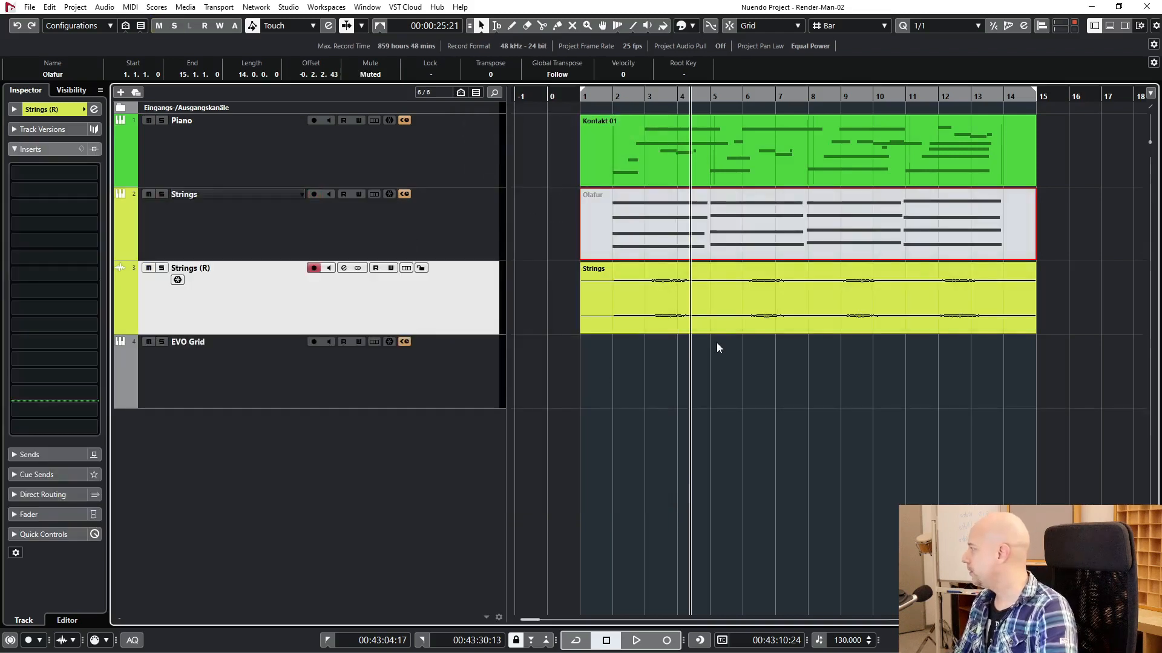
Step: Play the rendered strings with the piano from bar 2, from just before bar 7 and from between bars 9 and 10
{"action": "left_click", "coordinate": [793, 382]}
{"action": "left_click", "coordinate": [609, 95]}
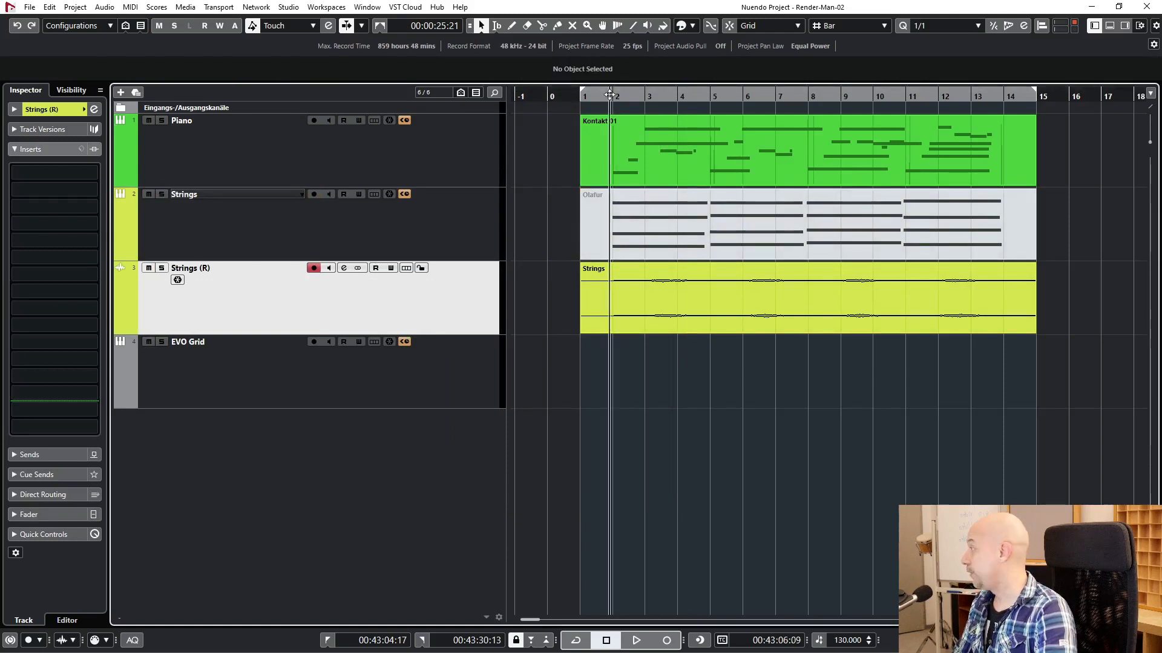
{"action": "key", "text": "space"}
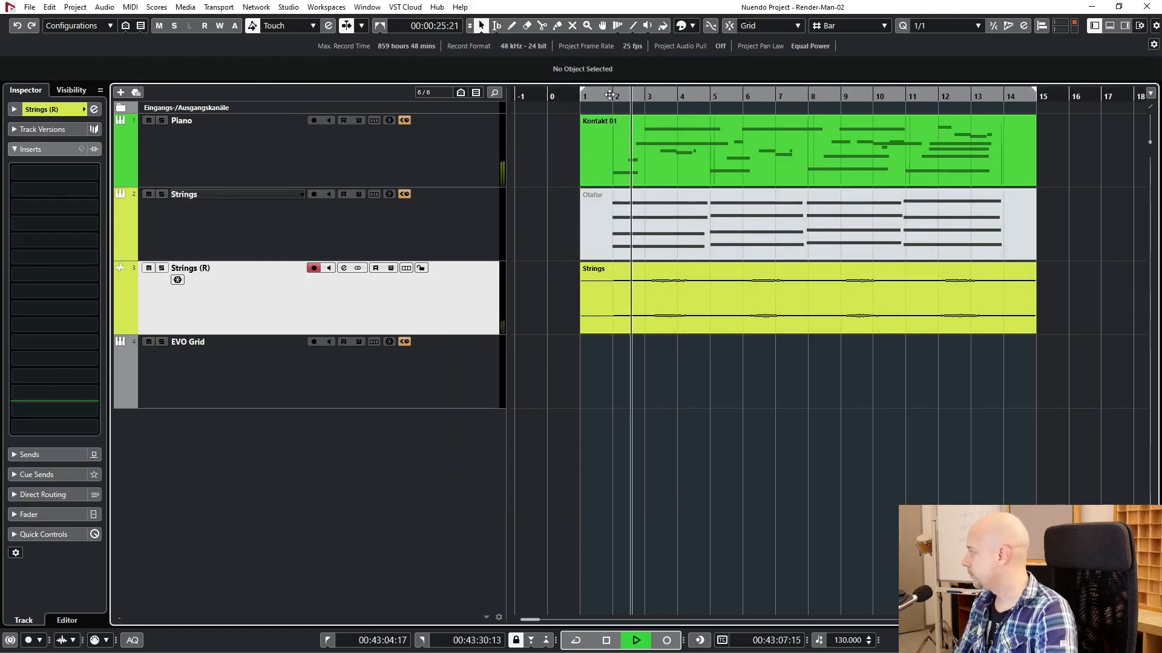
{"action": "key", "text": "space"}
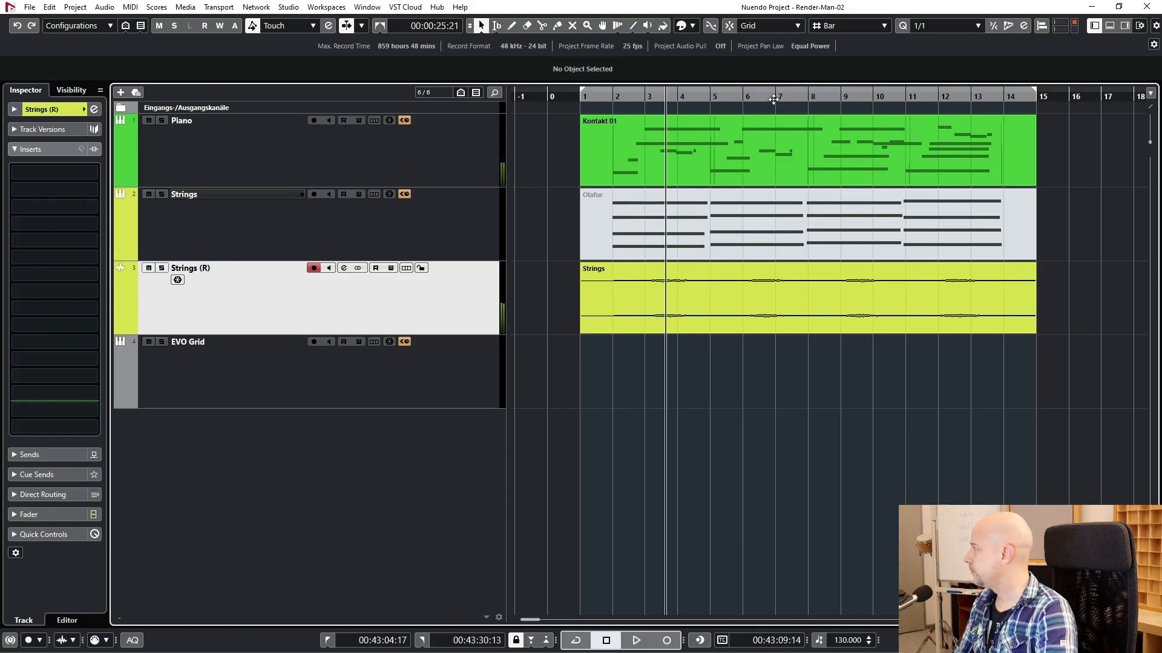
{"action": "left_click", "coordinate": [771, 99]}
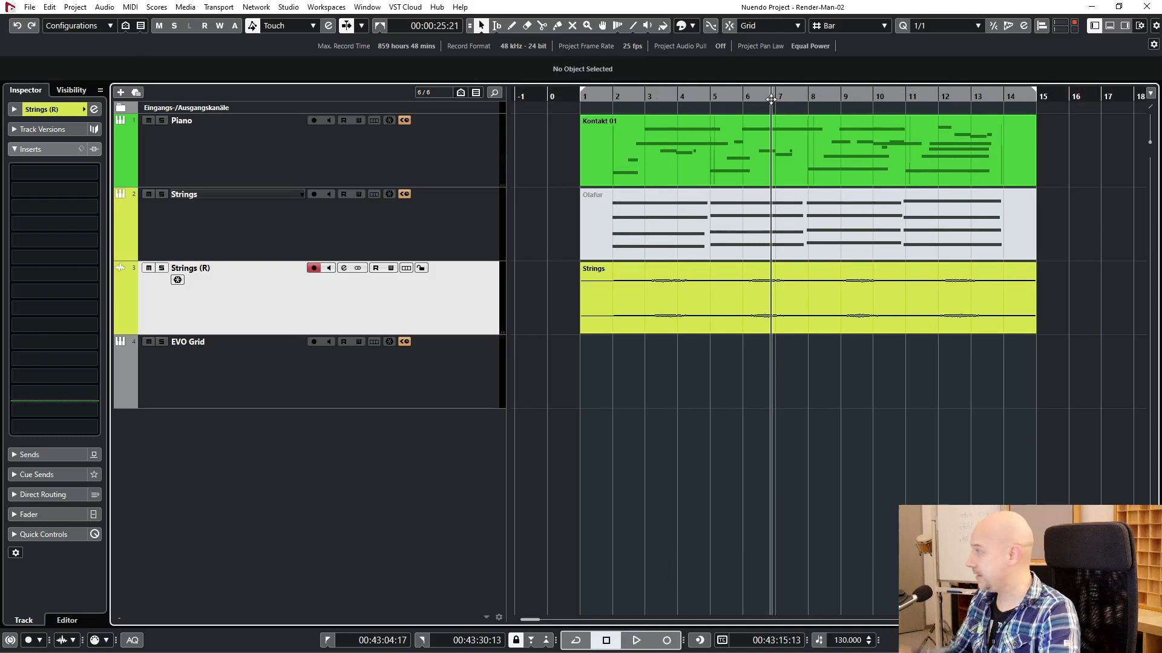
{"action": "key", "text": "space"}
{"action": "key", "text": "space"}
{"action": "left_click", "coordinate": [863, 97]}
{"action": "key", "text": "space"}
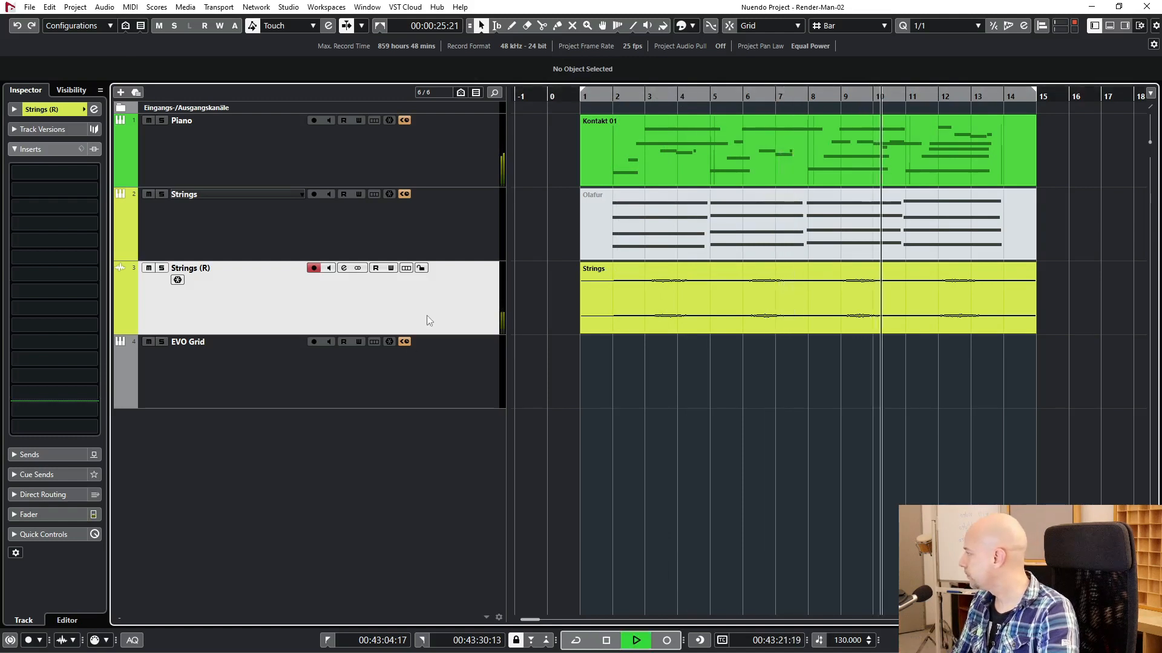
{"action": "key", "text": "space"}
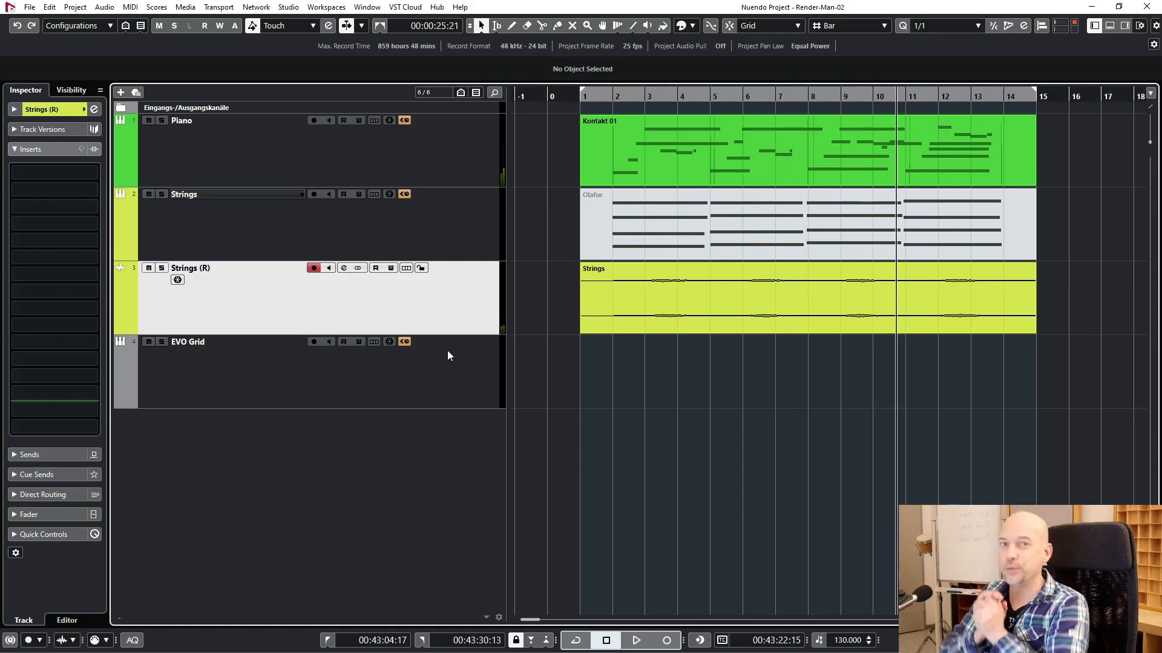
Step: View the EVO Grid track's Kontakt instrument, browse the Strings and EVO Grid quick-load folders, and close its window
{"action": "left_click", "coordinate": [448, 350]}
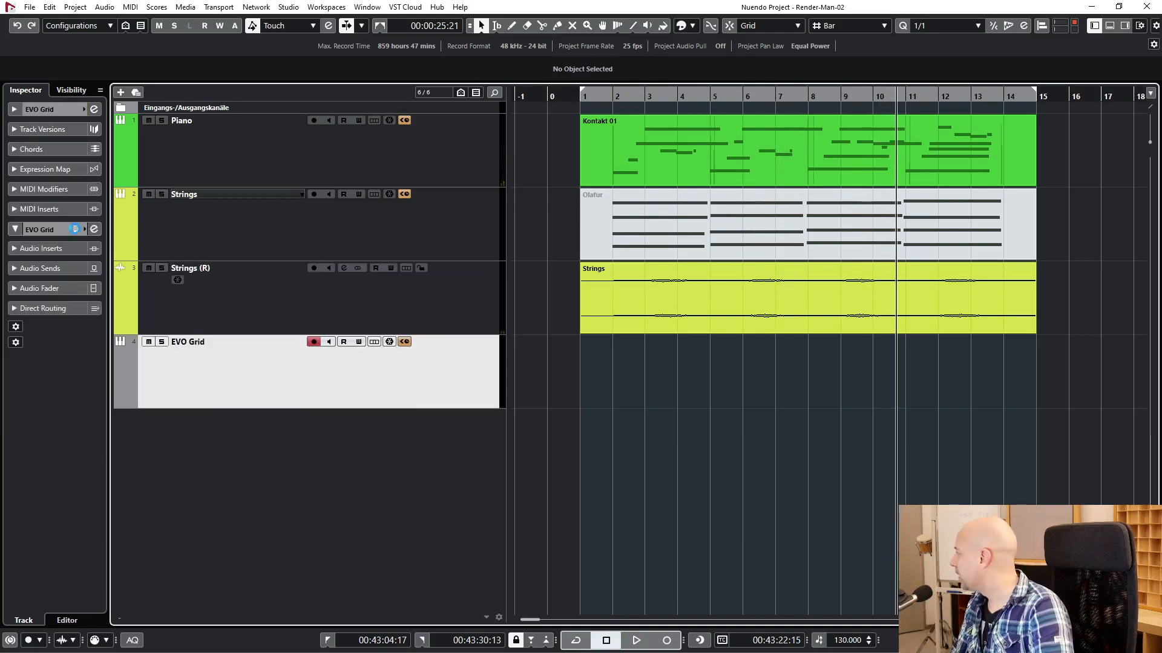
{"action": "left_click", "coordinate": [389, 342]}
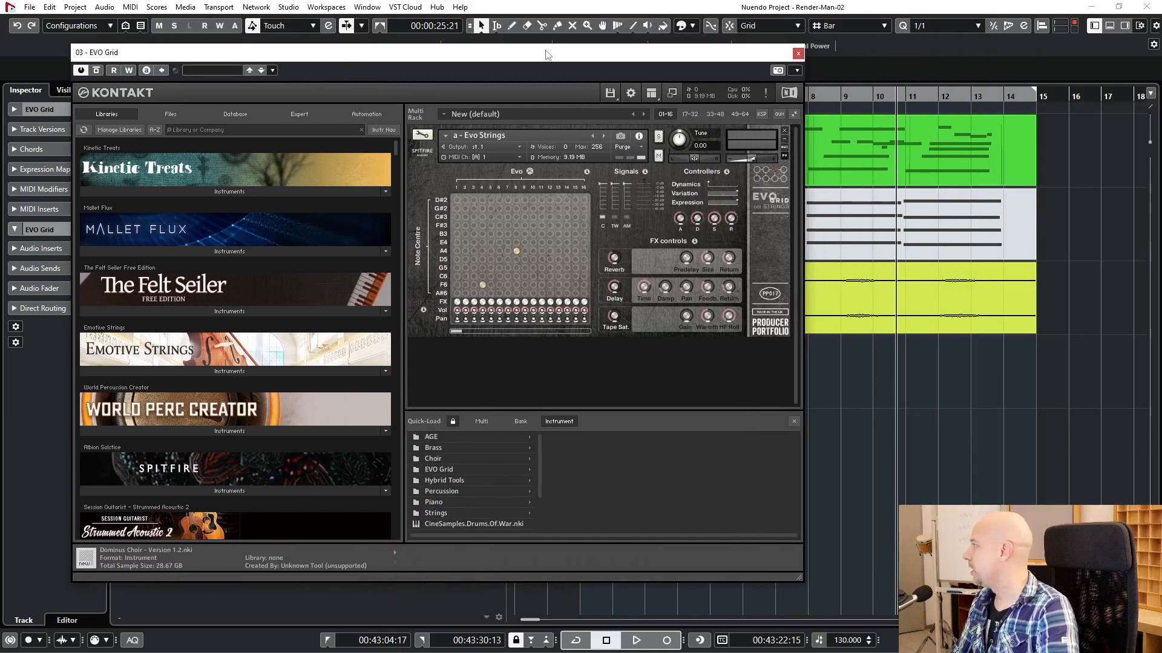
{"action": "left_click_drag", "start_coordinate": [544, 54], "coordinate": [524, 46]}
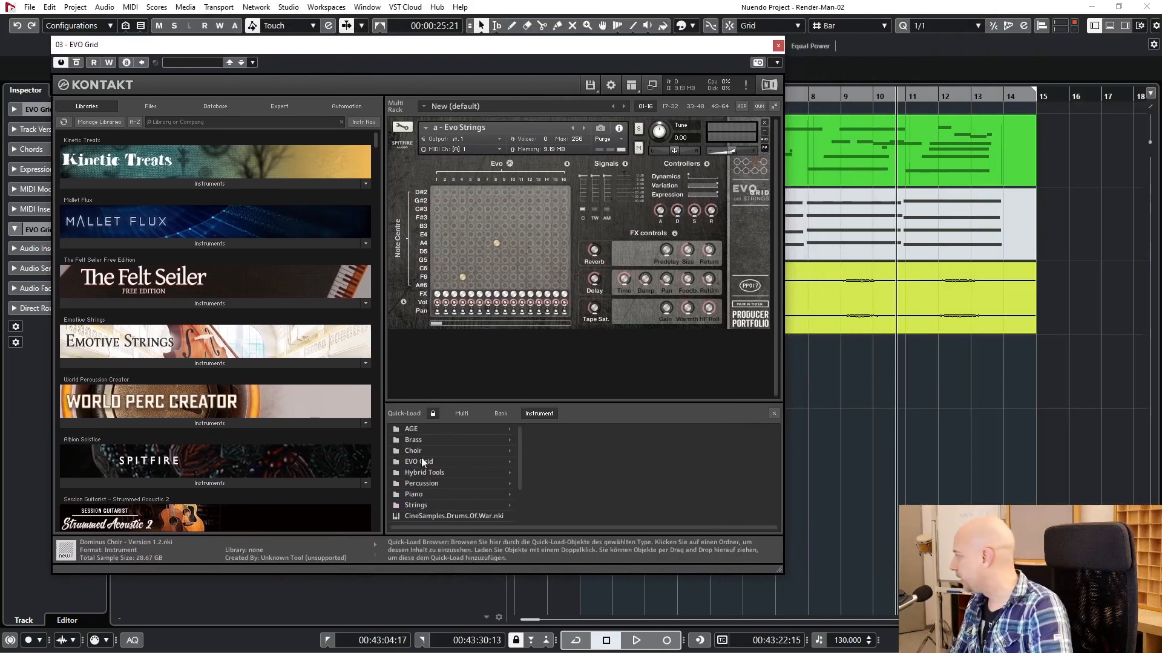
{"action": "left_click", "coordinate": [417, 505]}
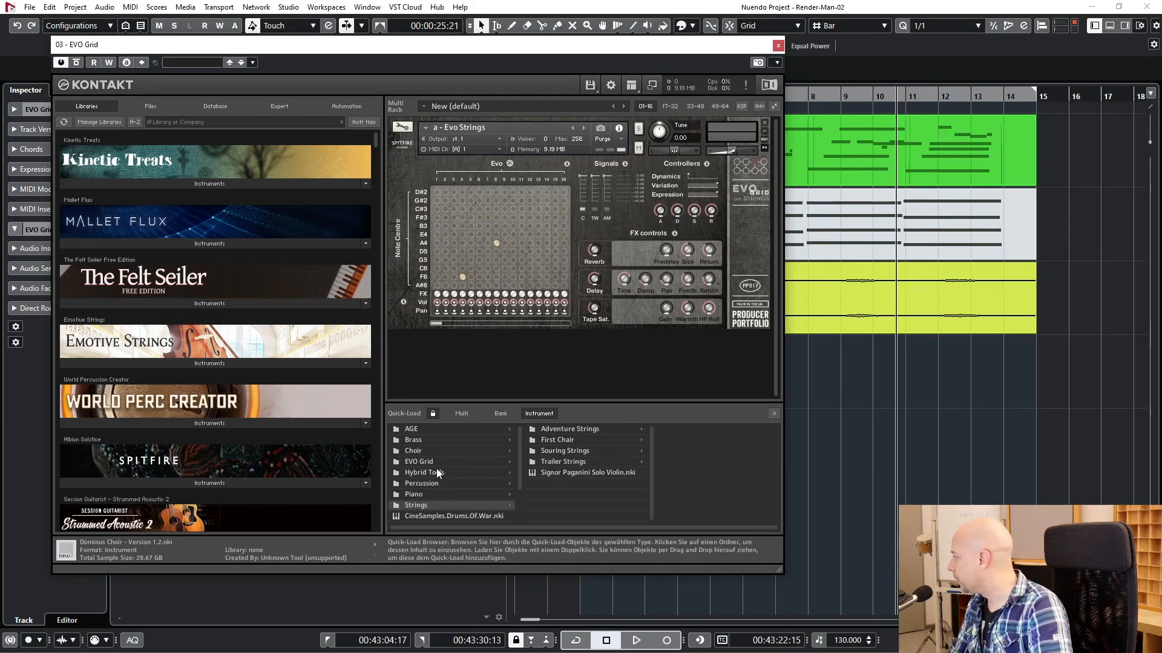
{"action": "left_click", "coordinate": [420, 460]}
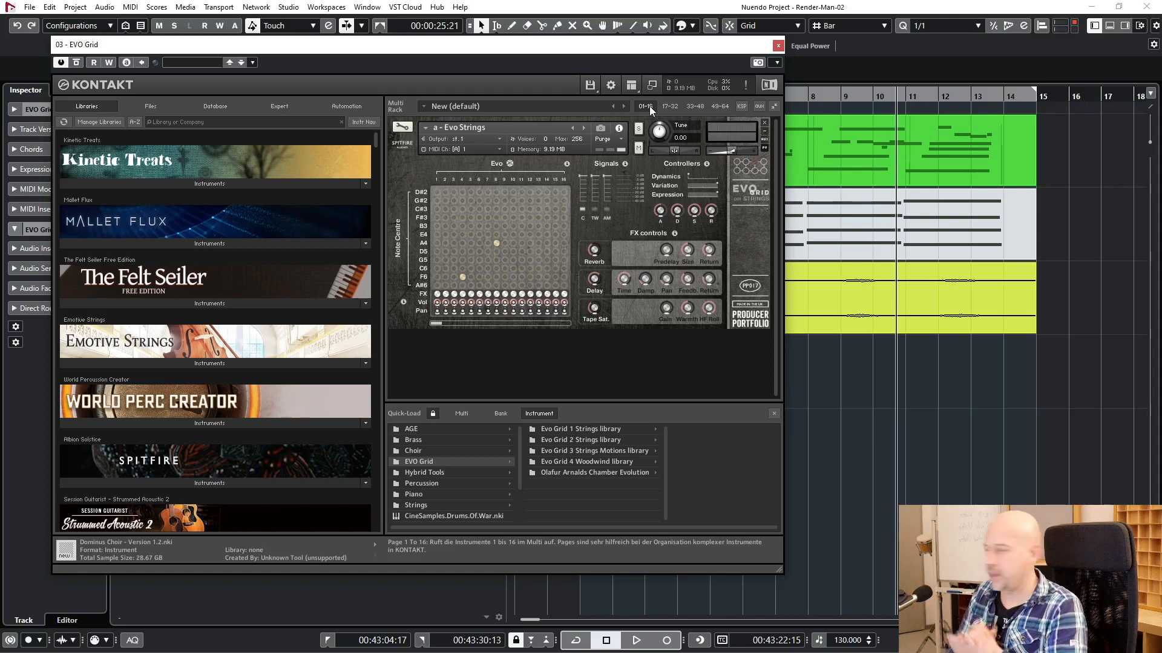
{"action": "left_click", "coordinate": [778, 45]}
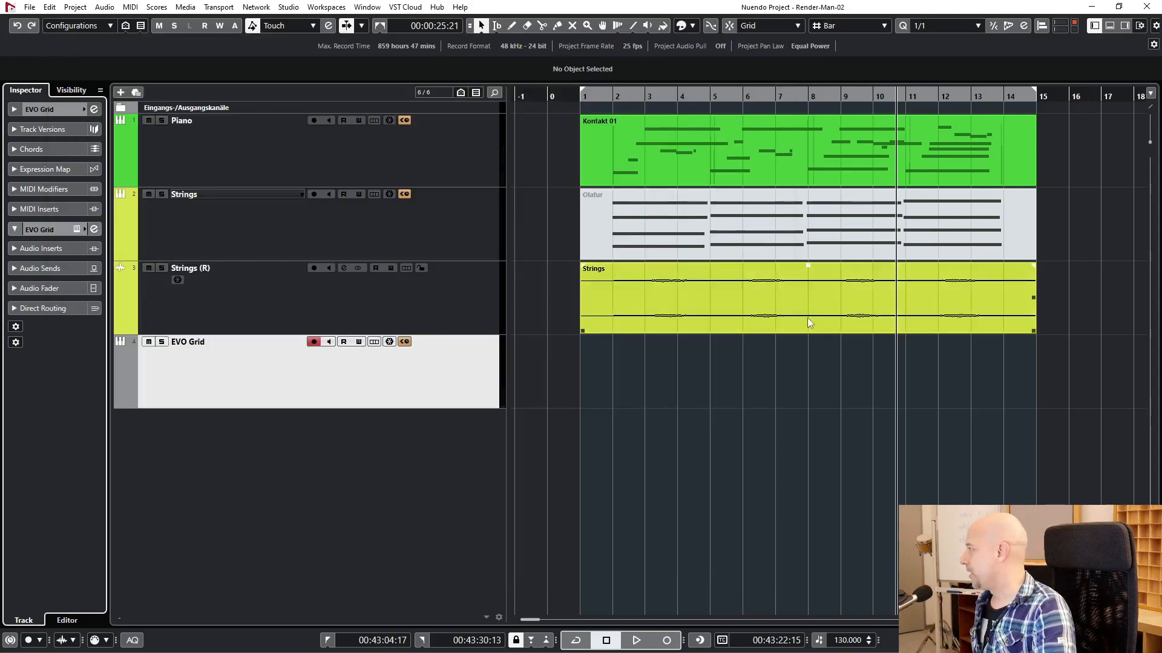